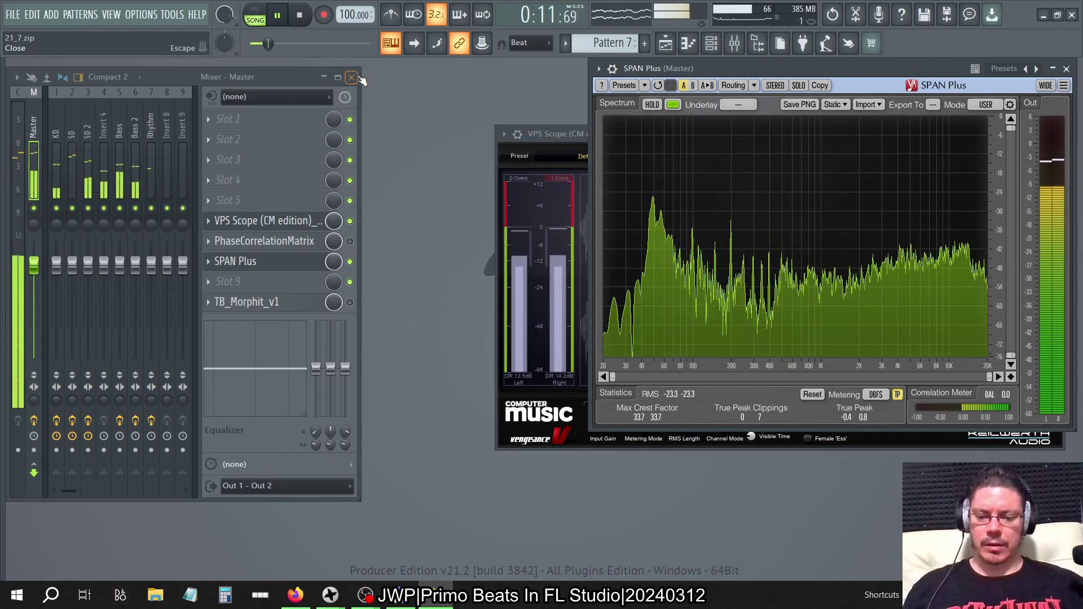
Step: Lower the system volume to 28 and bring the VPS Scope window to the front
key("XF86AudioLowerVolume")
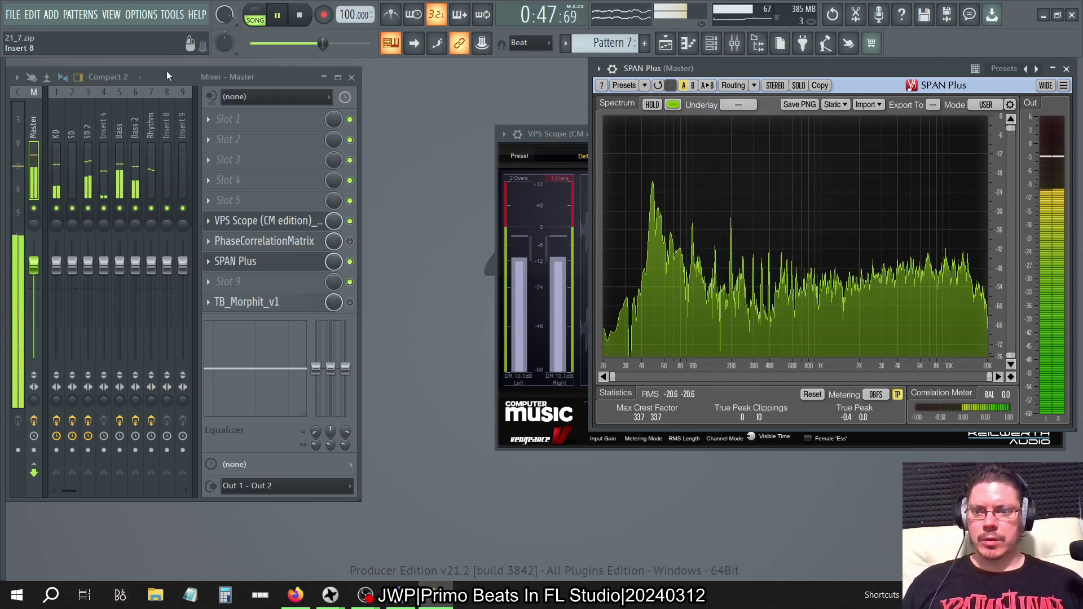
mouse_move(564, 227)
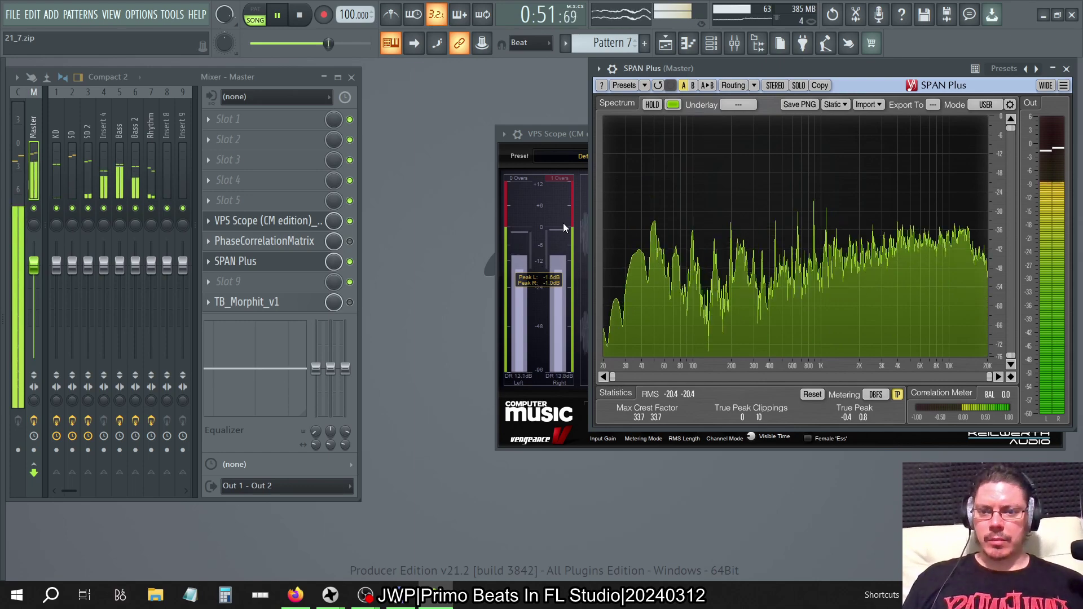
key("XF86AudioLowerVolume")
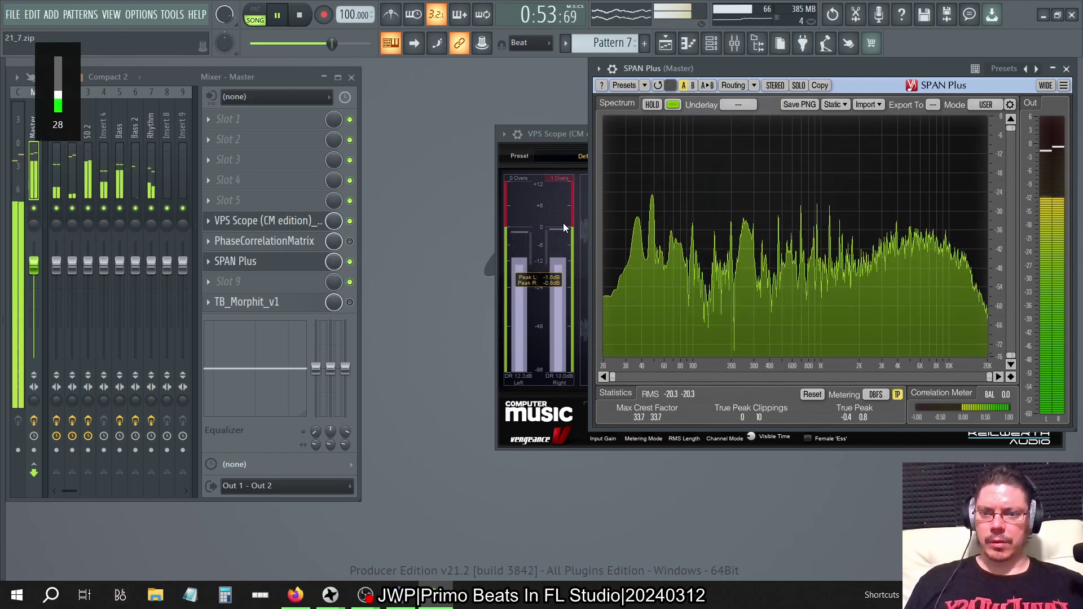
left_click(558, 133)
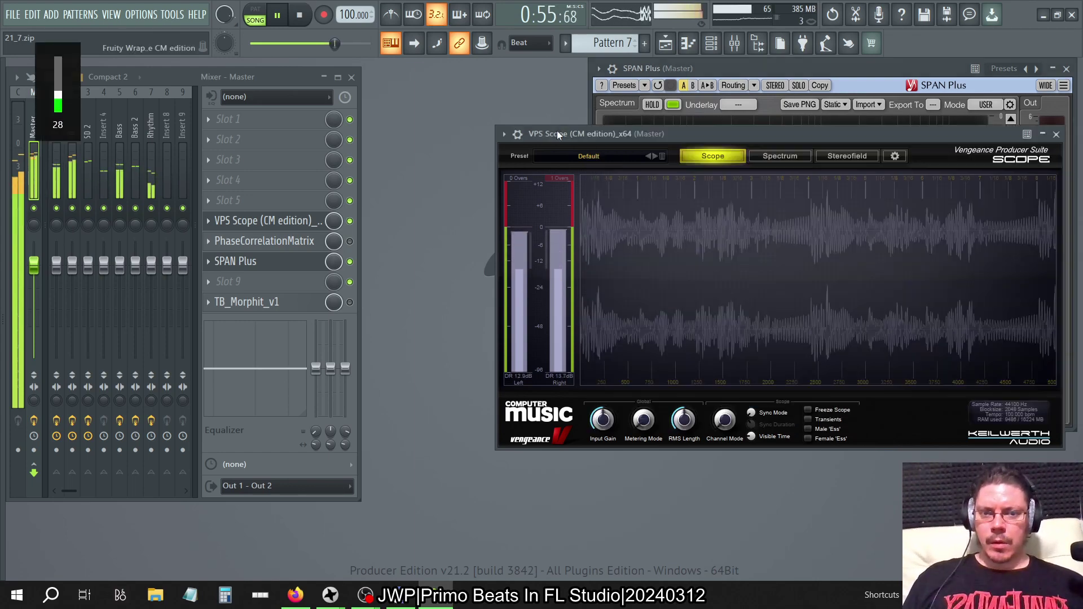
Step: Solo the KD track and inspect its Fruity parametric EQ 2 effects, closing their windows when finished
right_click(57, 209)
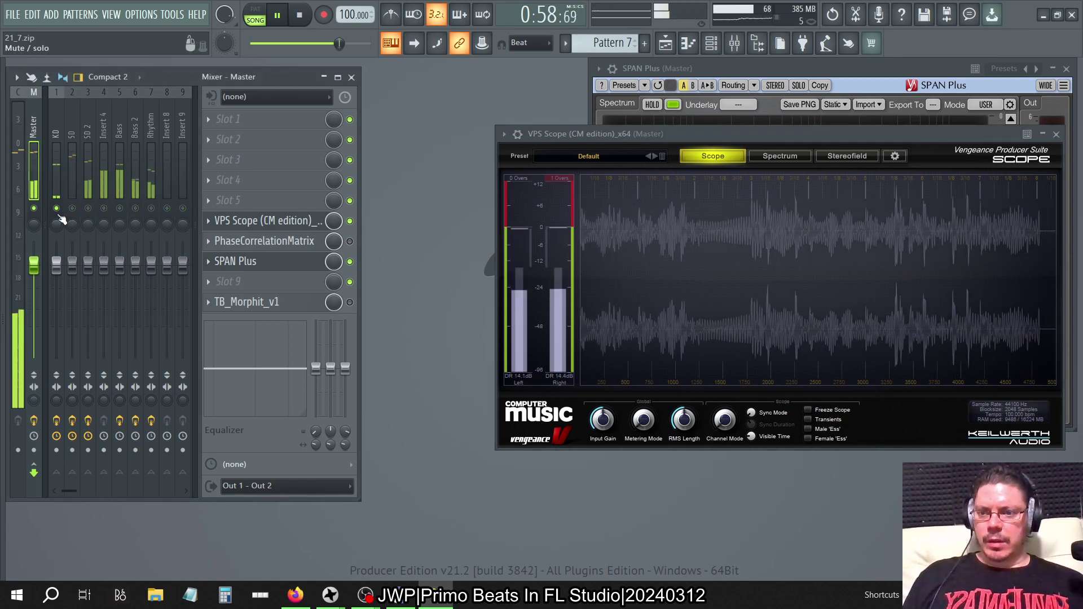
left_click(56, 131)
left_click(262, 160)
left_click(265, 179)
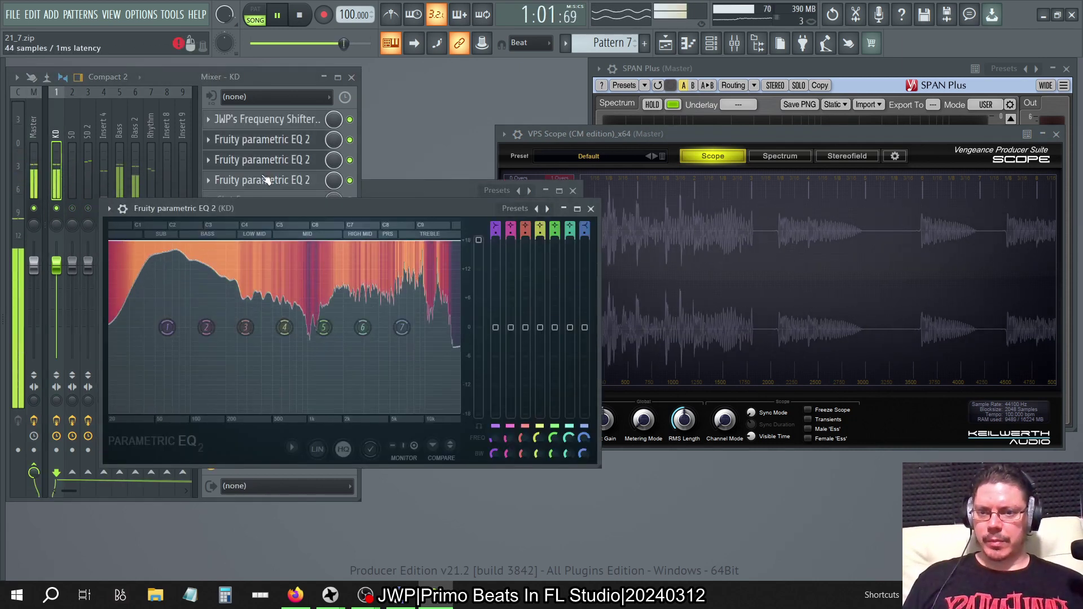
left_click(302, 181)
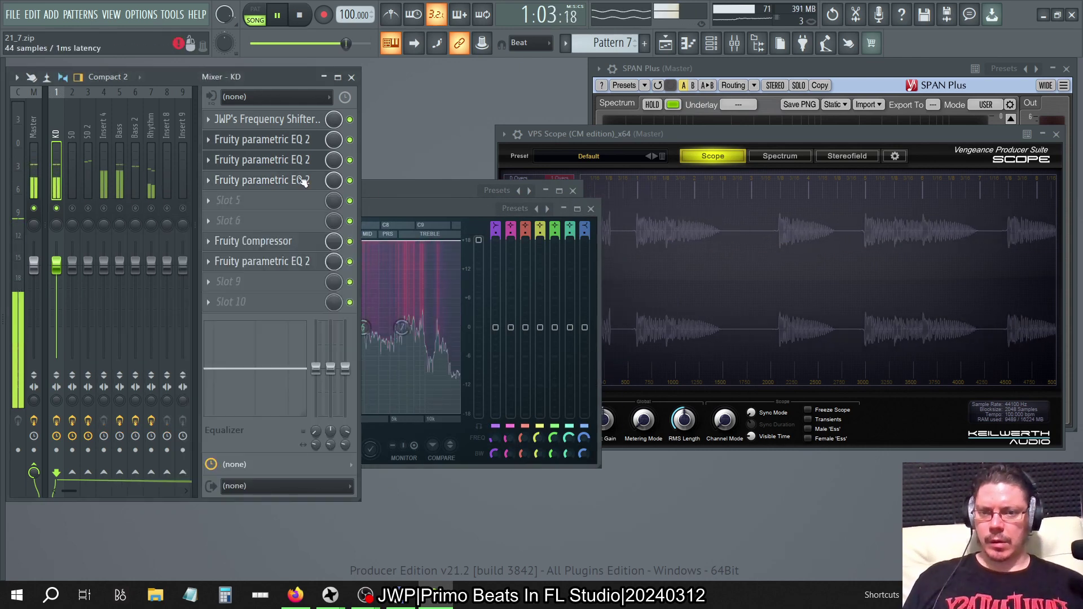
left_click(281, 261)
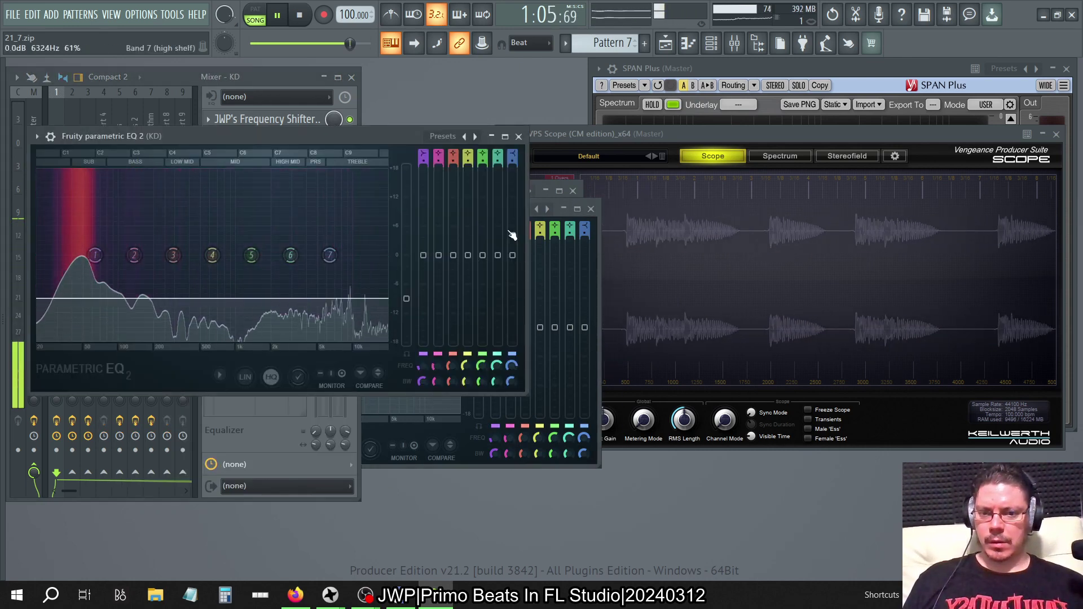
left_click(519, 136)
left_click(590, 208)
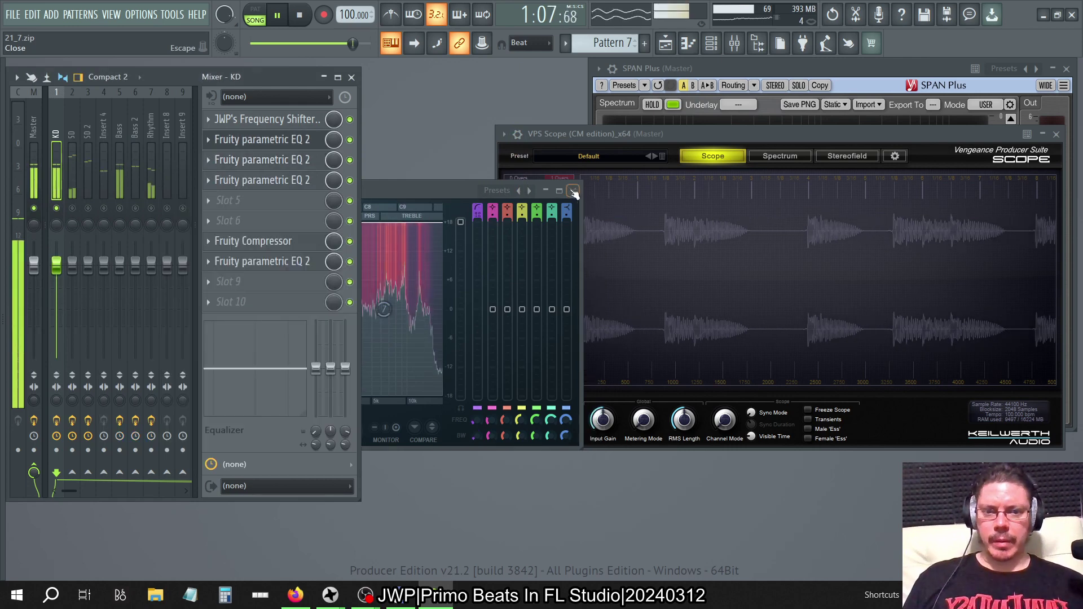
left_click(573, 192)
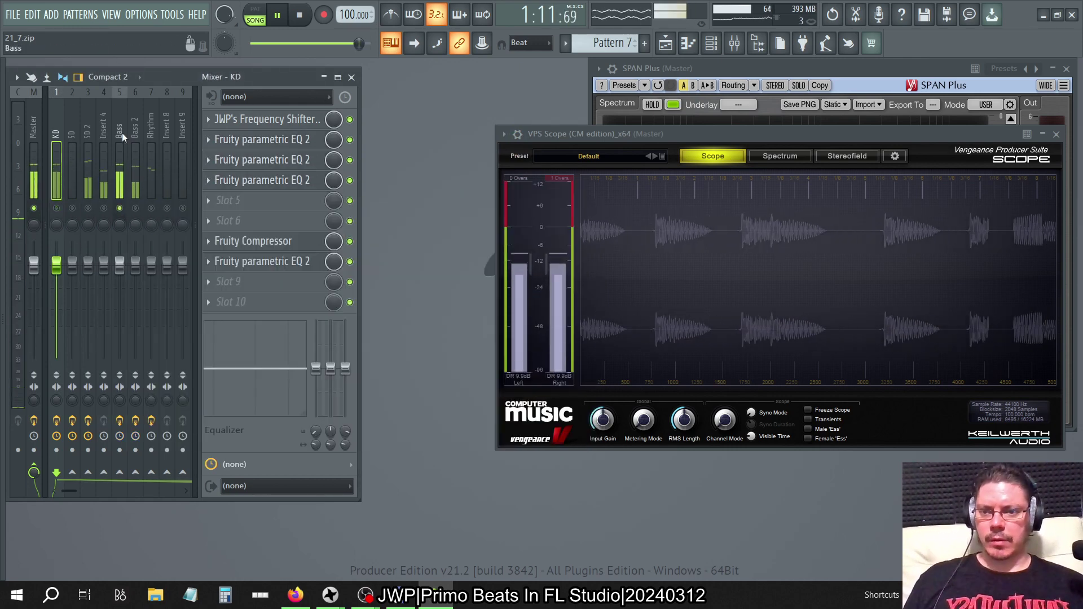
Step: Open SPAN Plus on the Master track to examine the soloed Bass track's spectrum
left_click(34, 158)
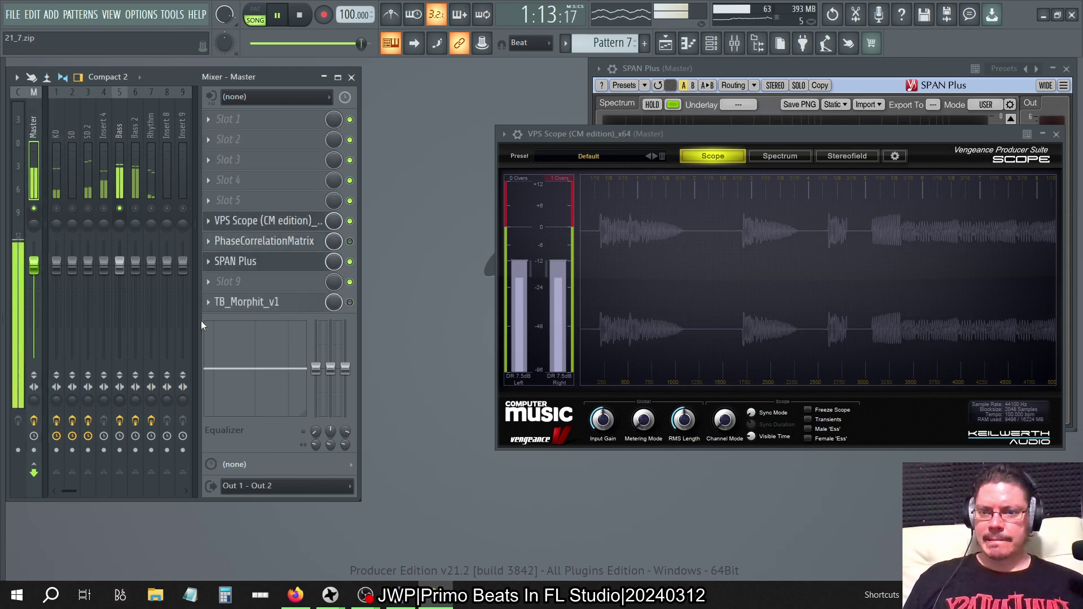
left_click(240, 263)
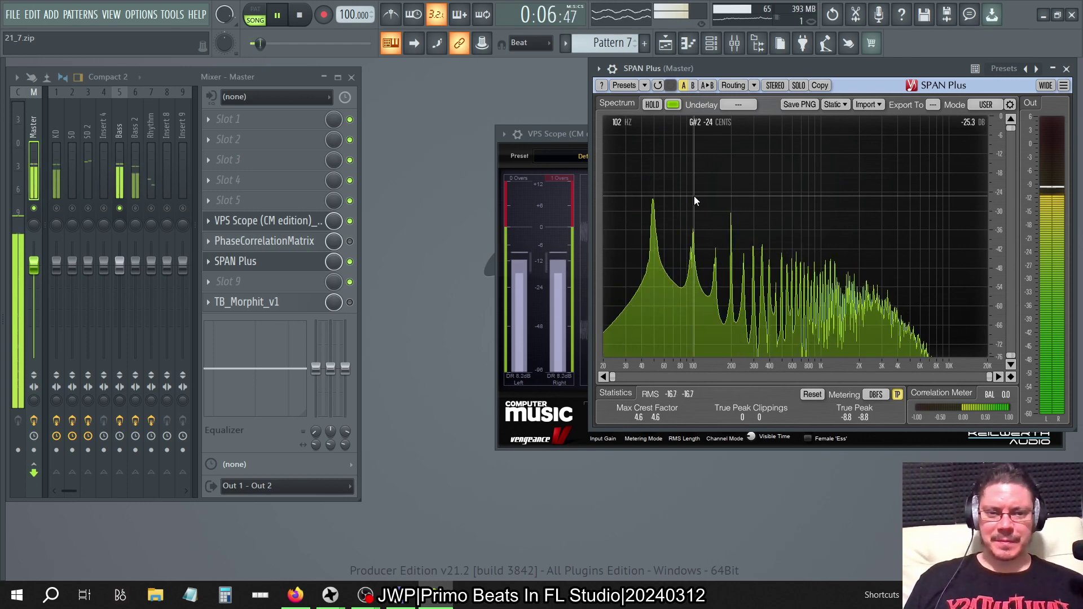
Step: Select the Bass track and widen the mixer to show insert tracks up to 21
left_click(135, 141)
left_click(119, 141)
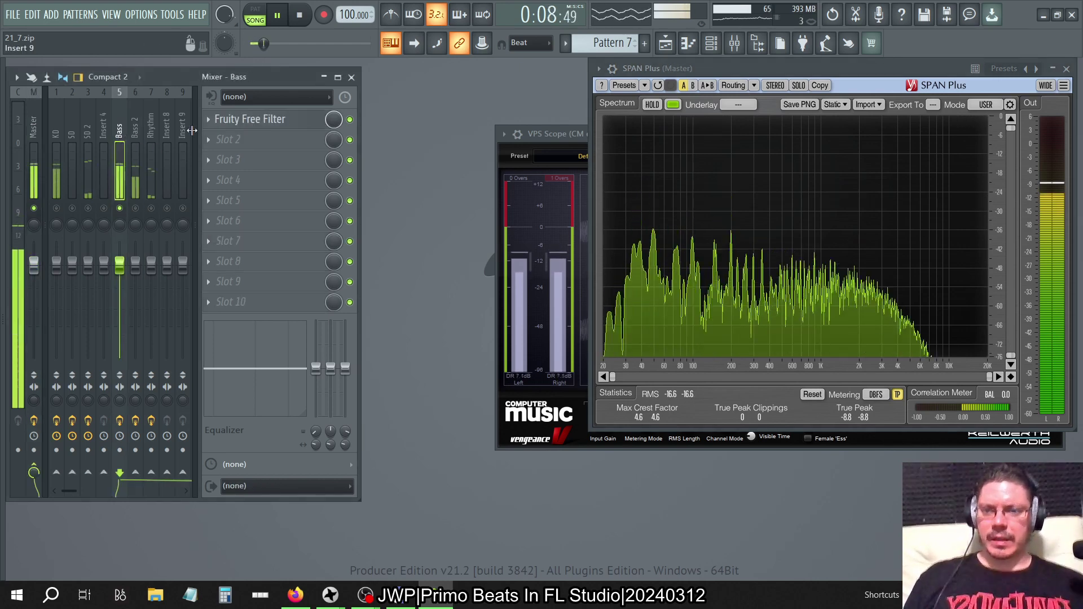
key("alt+F8")
left_click_drag(192, 130, 376, 108)
key("alt+F8")
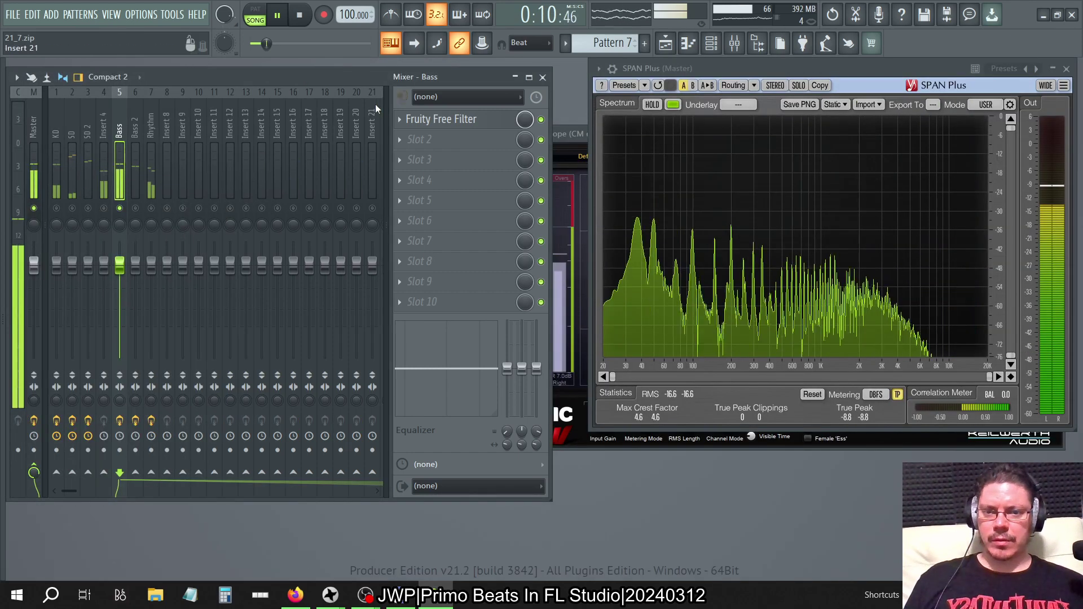
Step: Inspect the Bass track's Fruity Free Filter and compare the sound with the filter on and off
left_click(441, 123)
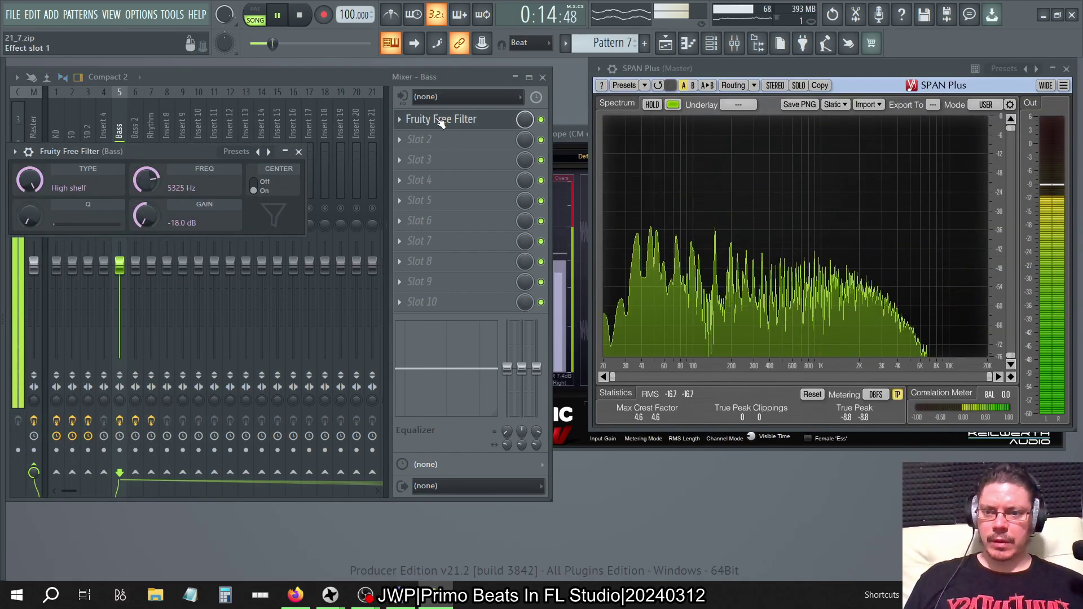
left_click(540, 120)
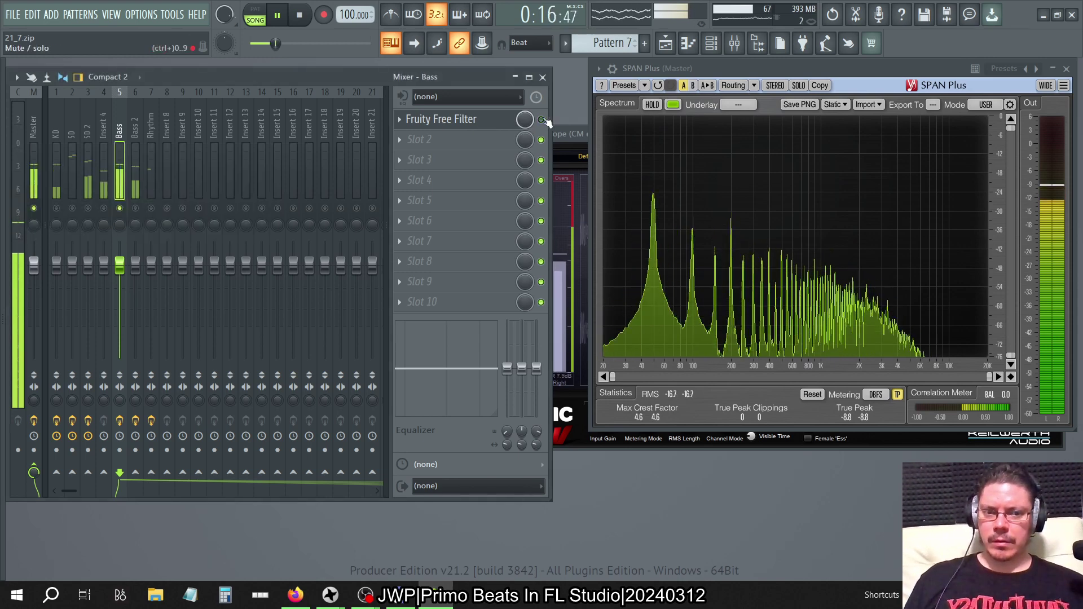
left_click(541, 120)
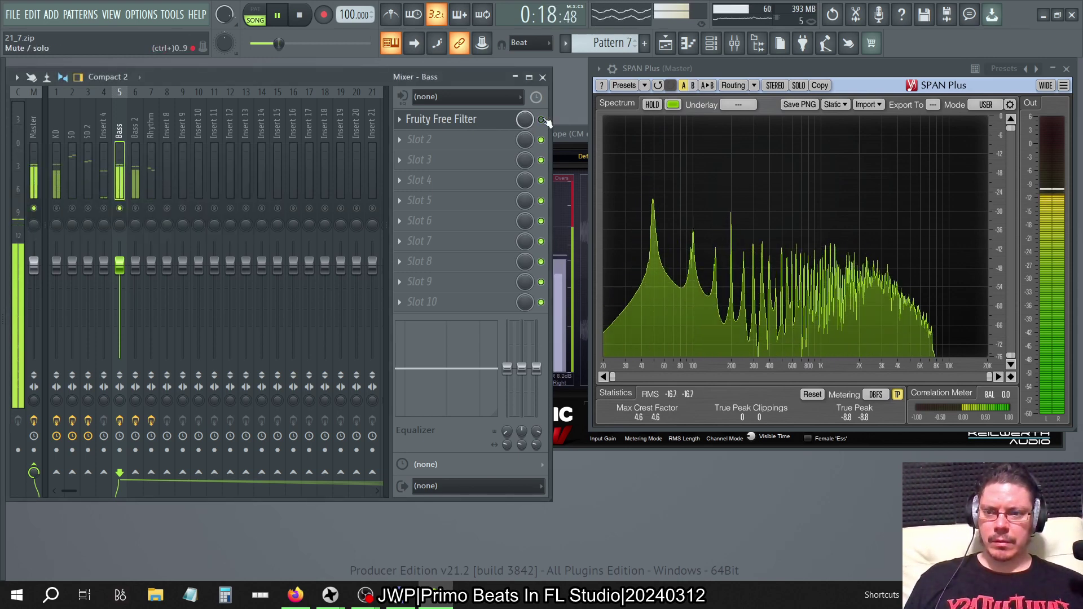
Step: Add the VST3 effect TEOTE from the plugin database to the Bass track's second effect slot
key("alt+F8")
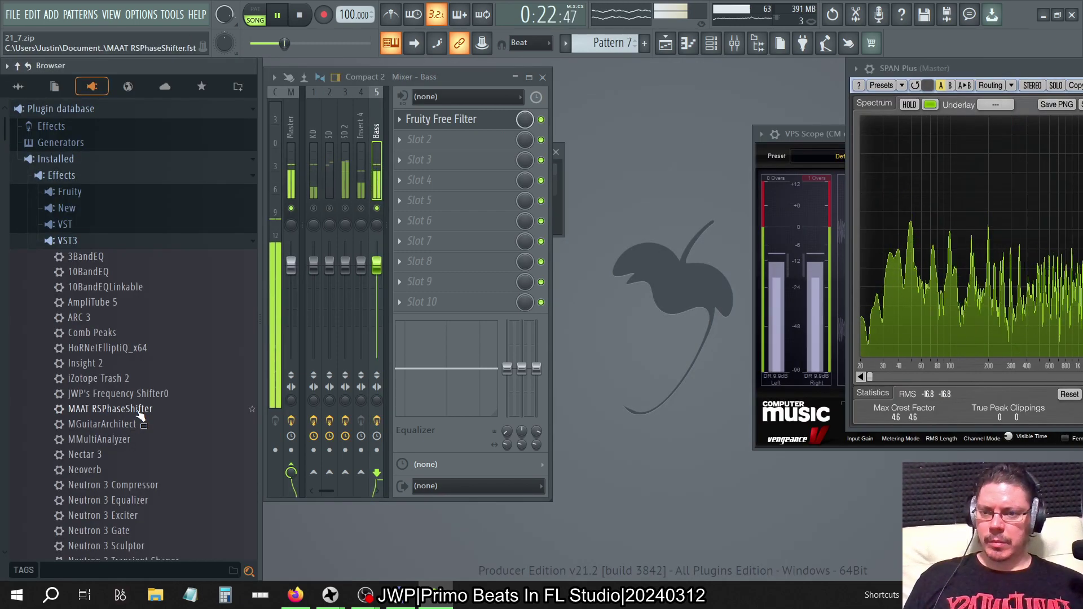
scroll(140, 416, "down", 15)
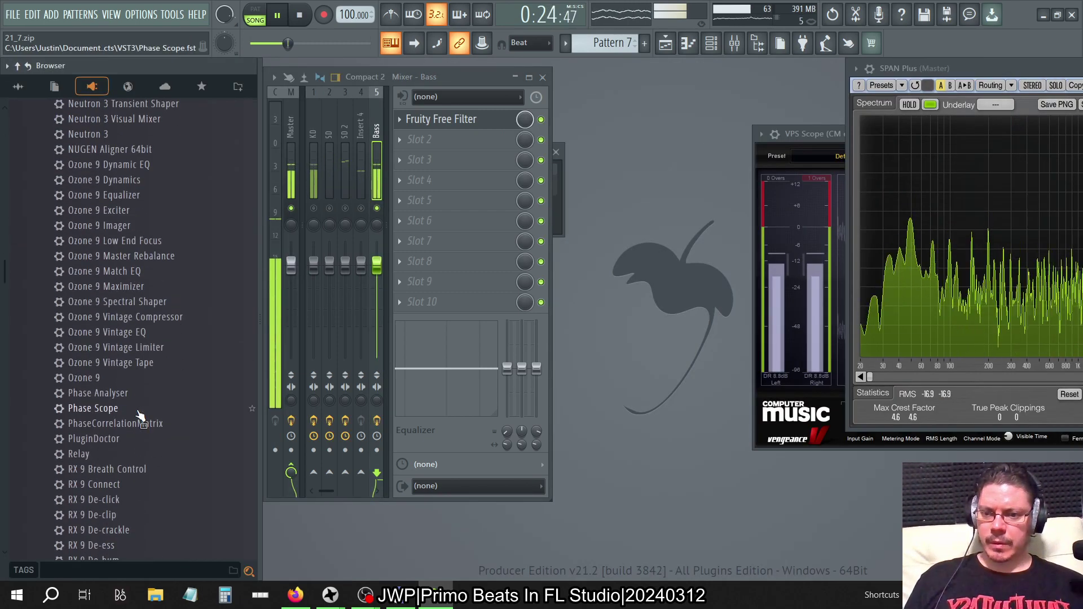
scroll(140, 415, "down", 10)
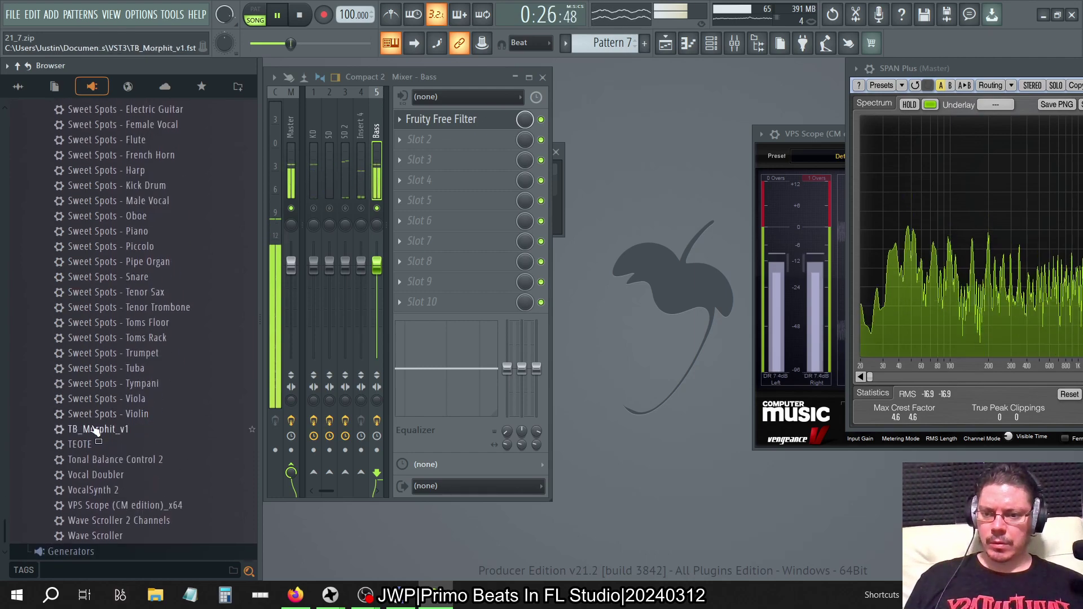
left_click_drag(142, 445, 439, 141)
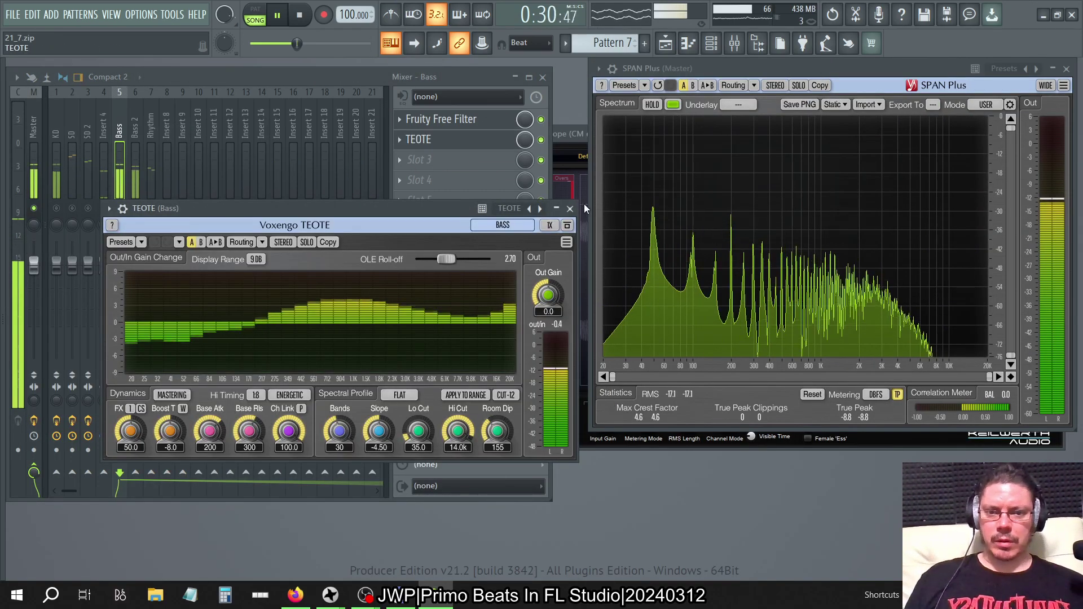
Step: Load the Bass Taming preset in TEOTE and bypass the effect to compare the Bass sound
right_click(541, 211)
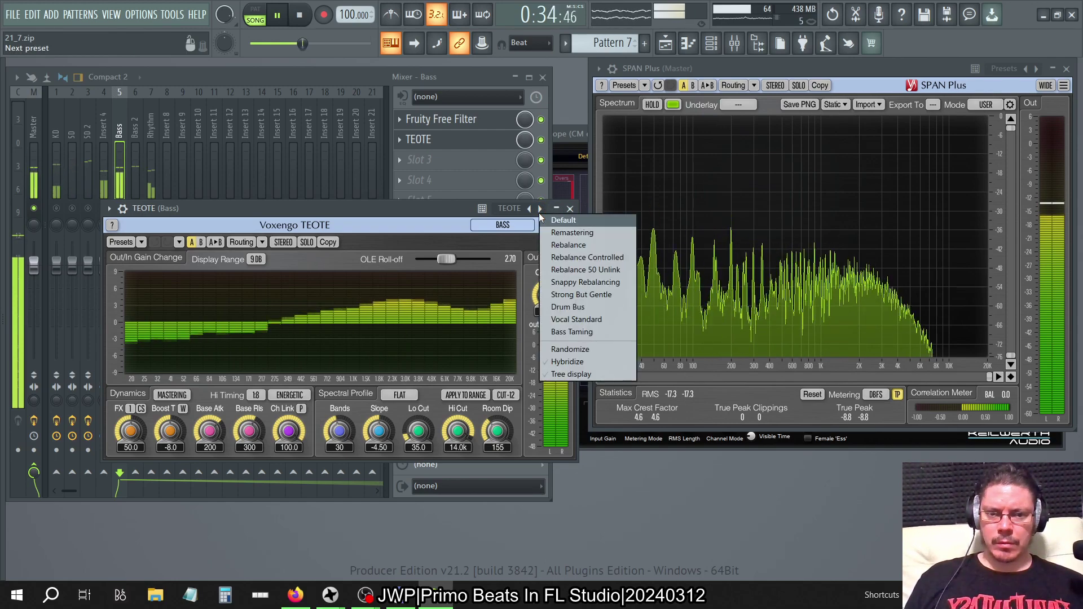
left_click(562, 332)
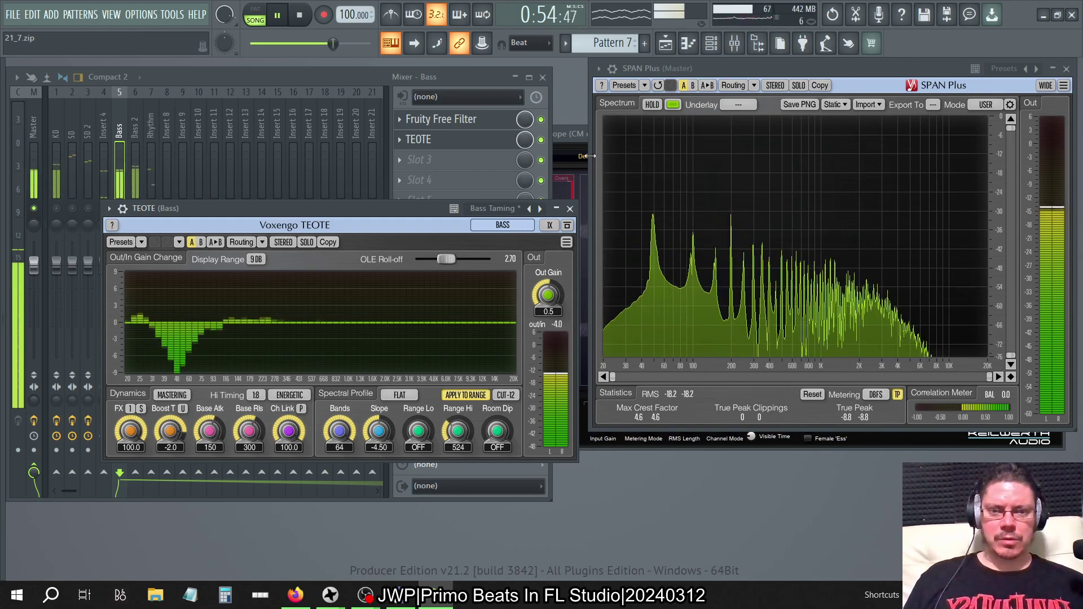
left_click(542, 141)
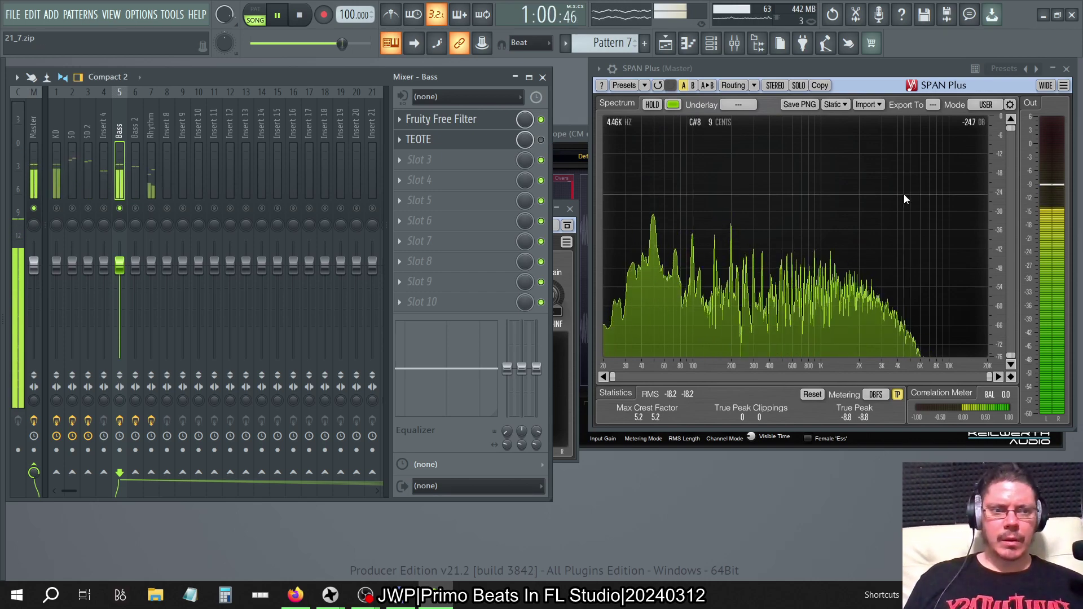
Step: Try block sizes 16384 and 65536 in SPAN Plus's Spectrum Mode Editor, leave smoothing off, and restore the block size to 32768
left_click(1010, 104)
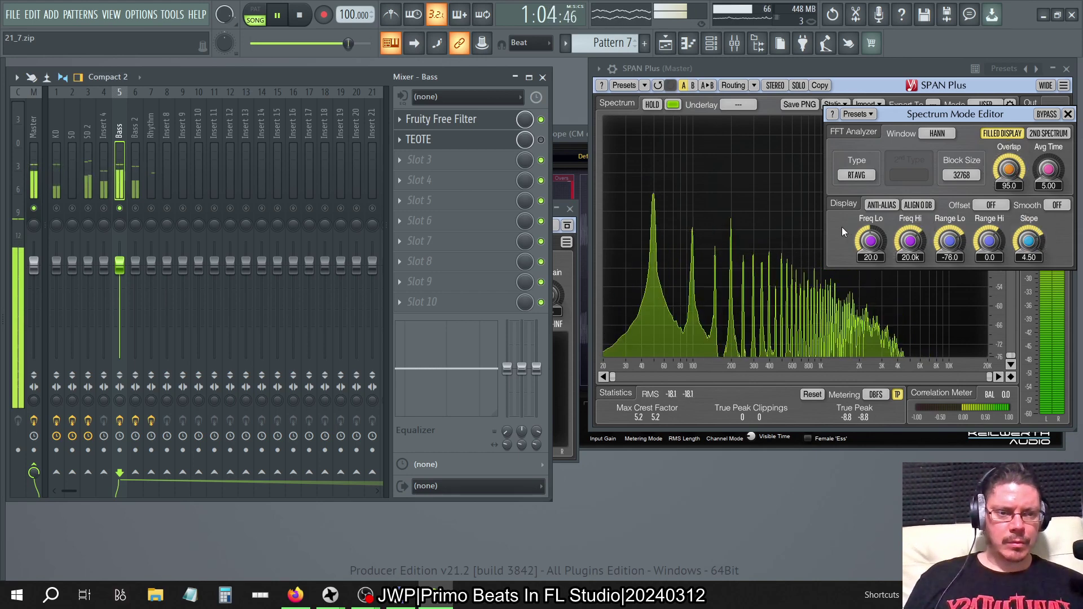
left_click(961, 175)
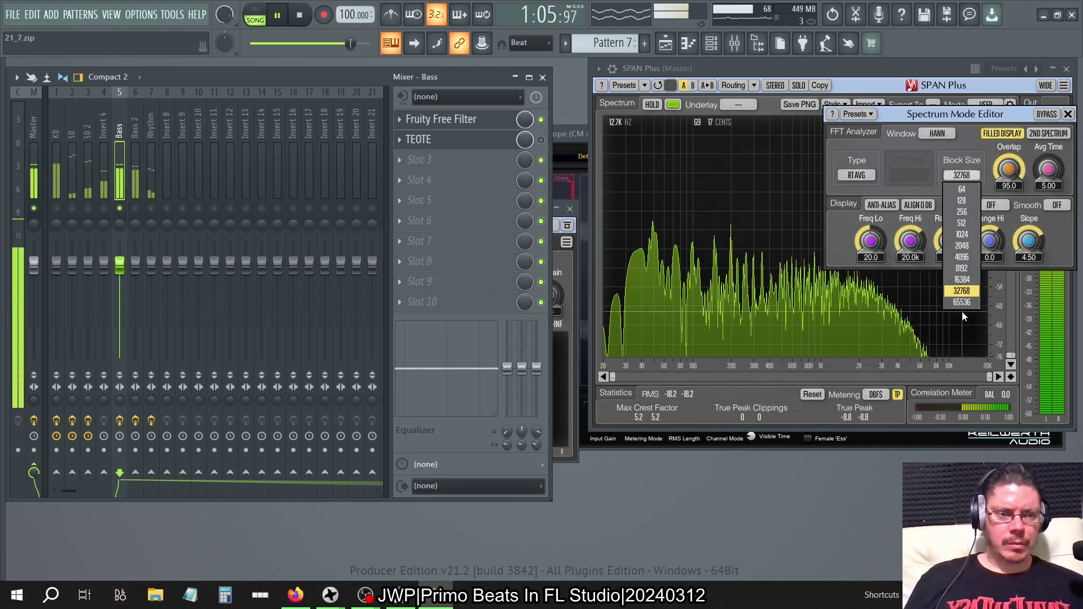
left_click(961, 282)
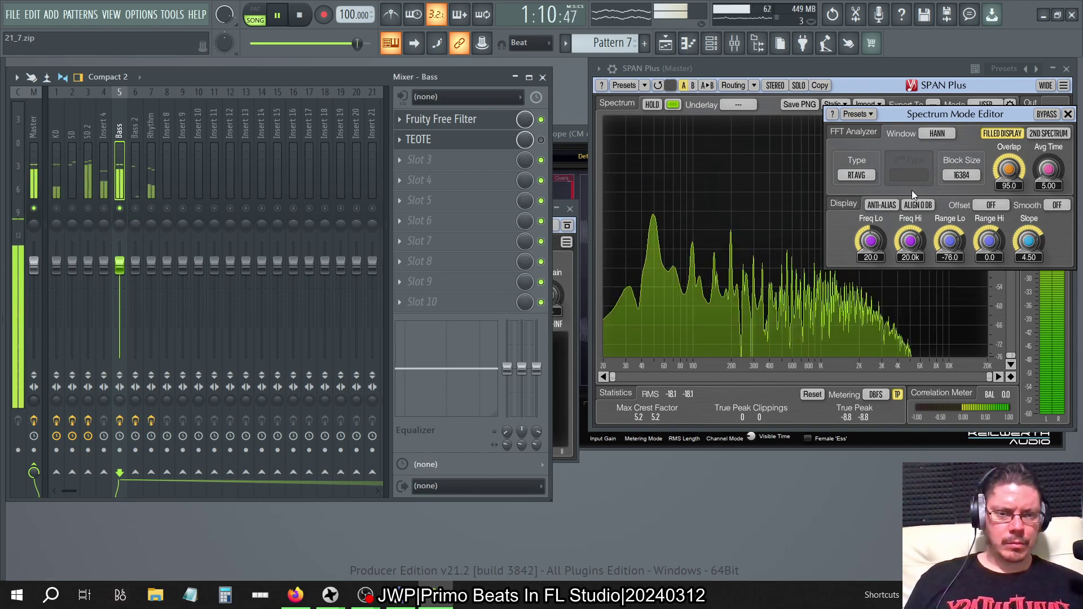
left_click(961, 175)
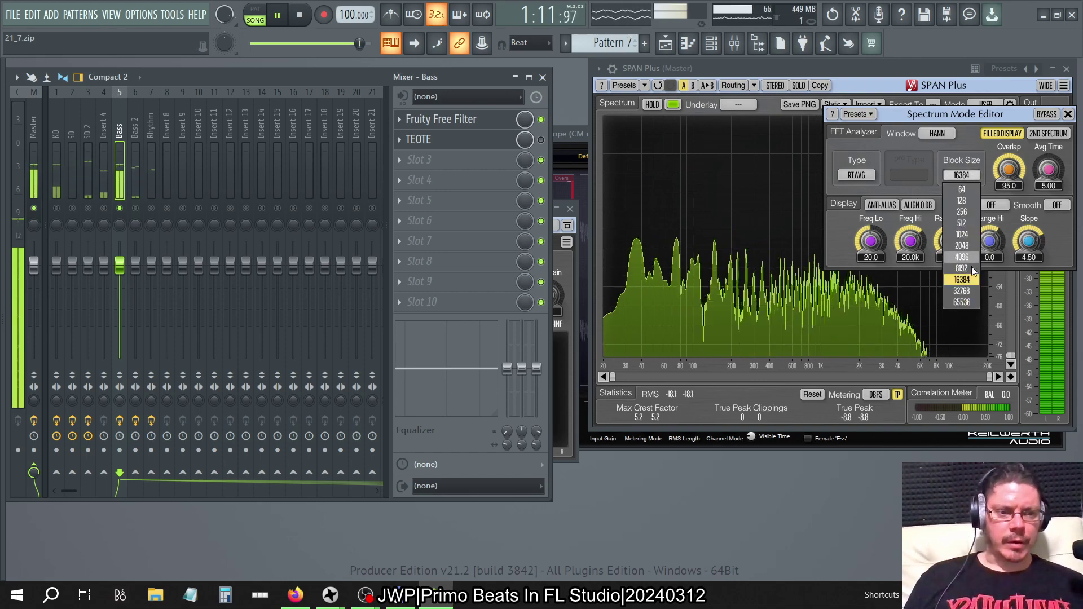
left_click(969, 301)
left_click(1058, 205)
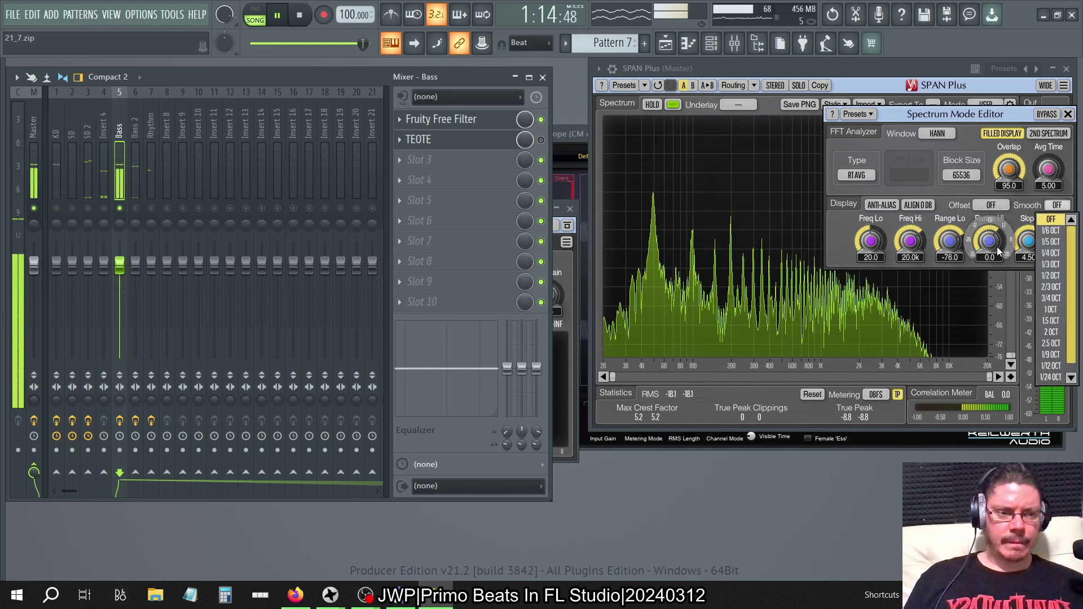
left_click(1050, 220)
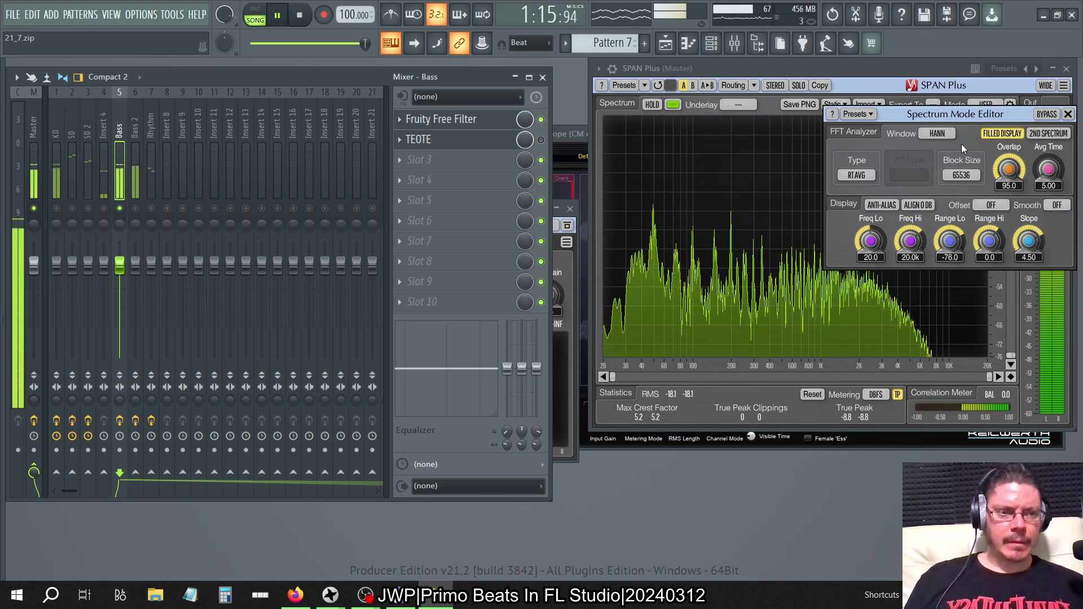
left_click(962, 175)
left_click(963, 290)
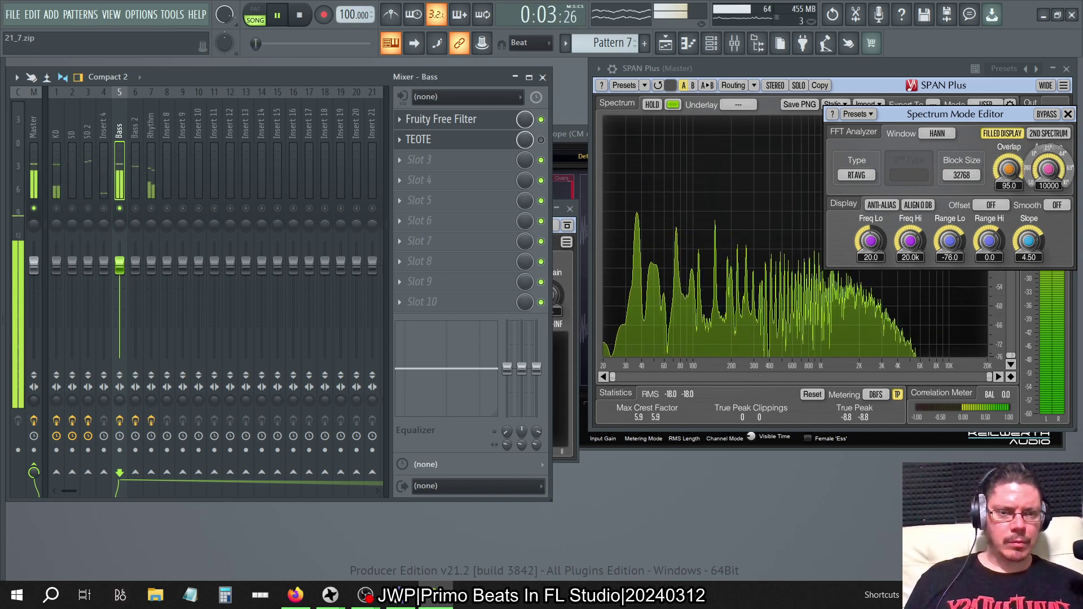
Step: Try other average times for the spectrum display, set it back to 5.00, and close the Spectrum Mode Editor
scroll(1048, 169, "up", 1)
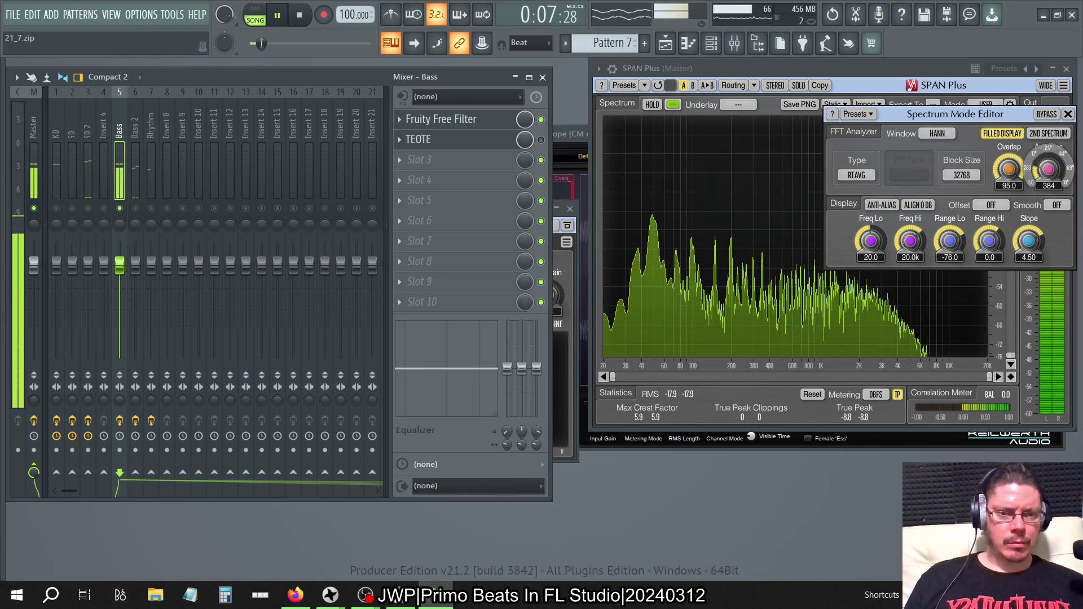
scroll(1049, 169, "down", 5)
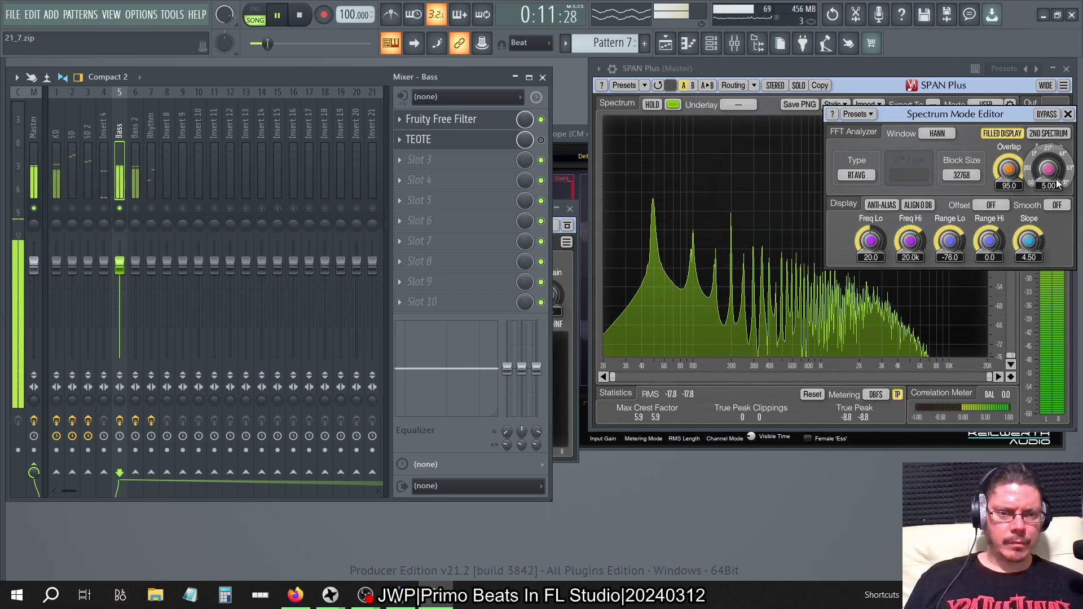
left_click(1068, 114)
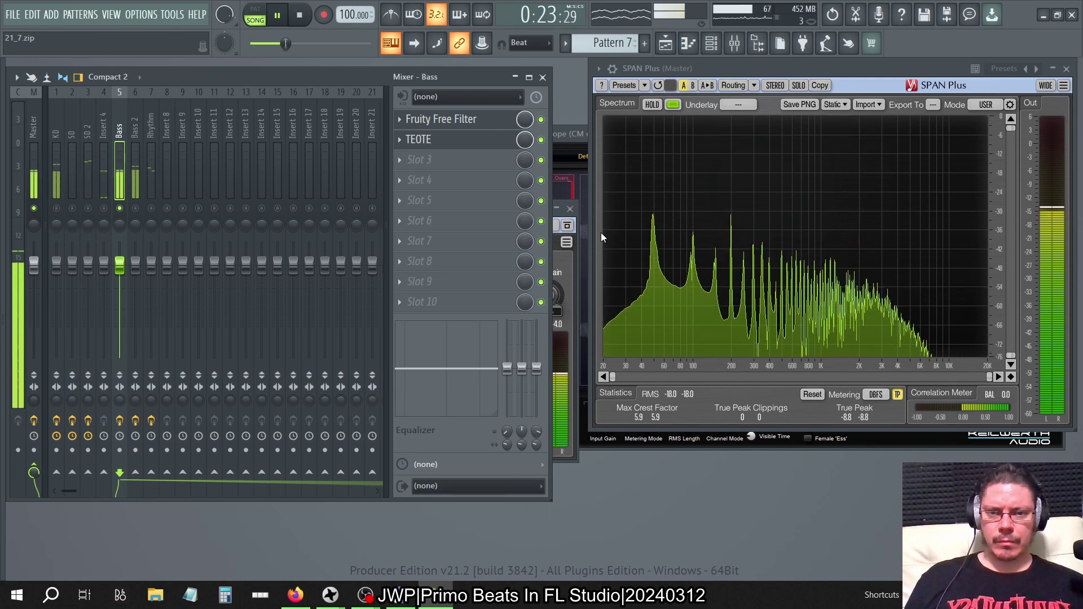
Step: Select the Master track and hide its SPAN Plus window
left_click(35, 130)
left_click(433, 269)
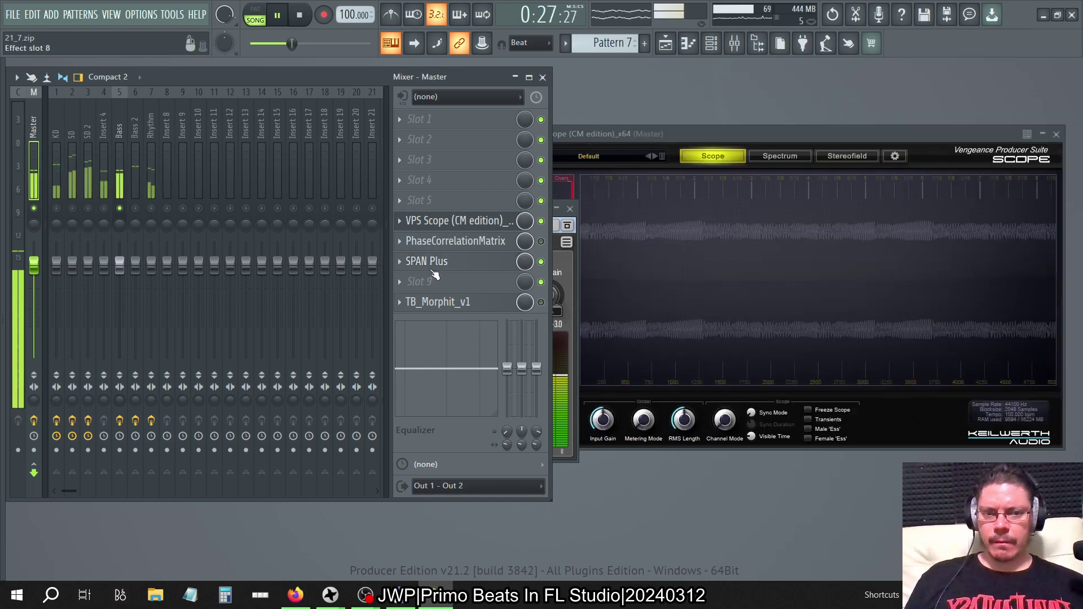
Step: Reopen SPAN Plus on the Master track and select the SD track in the mixer
left_click(433, 270)
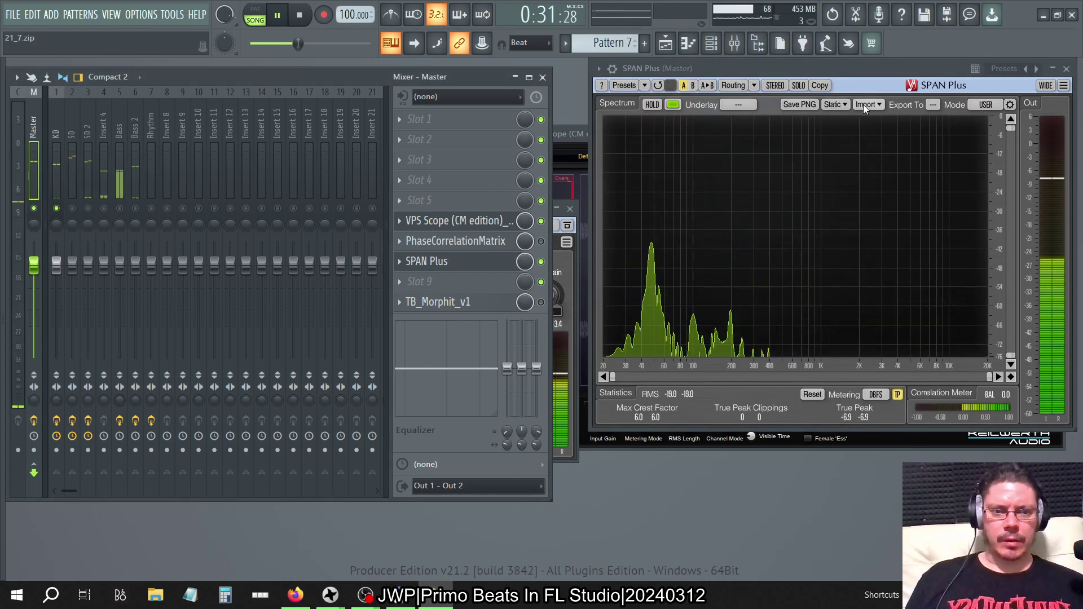
left_click(117, 133)
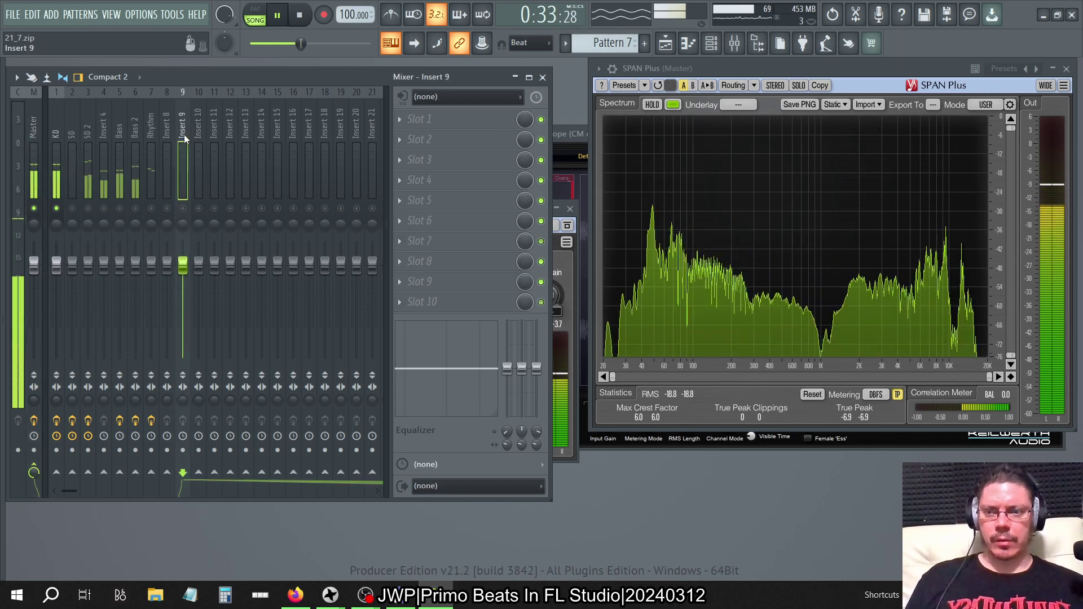
left_click(72, 115)
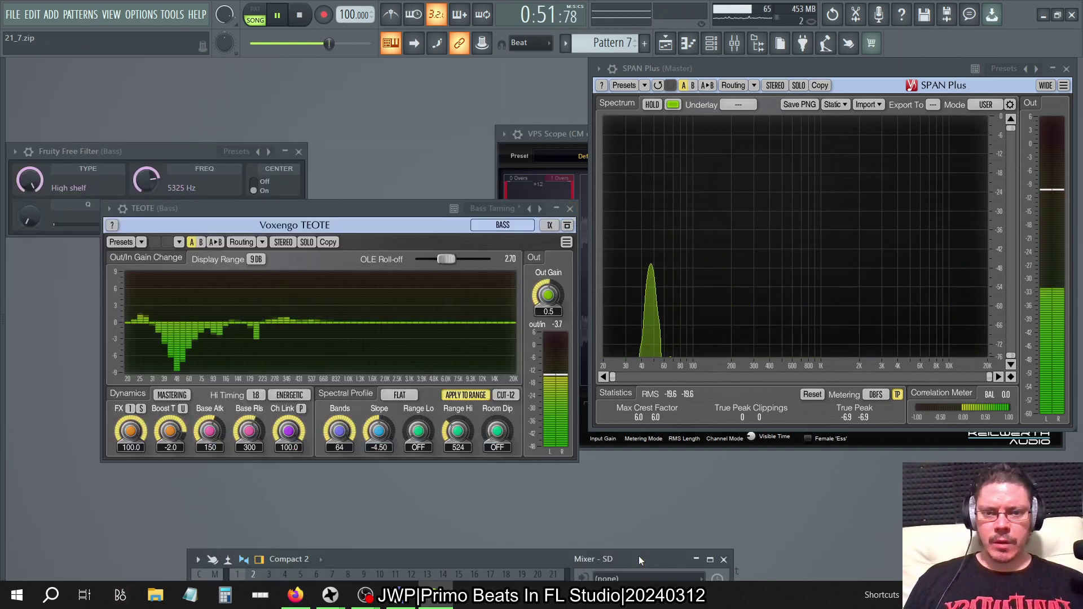
Step: Close the TEOTE window on the Bass track and place the mixer beside the SPAN Plus display
left_click_drag(225, 76, 408, 560)
left_click_drag(397, 212, 529, 162)
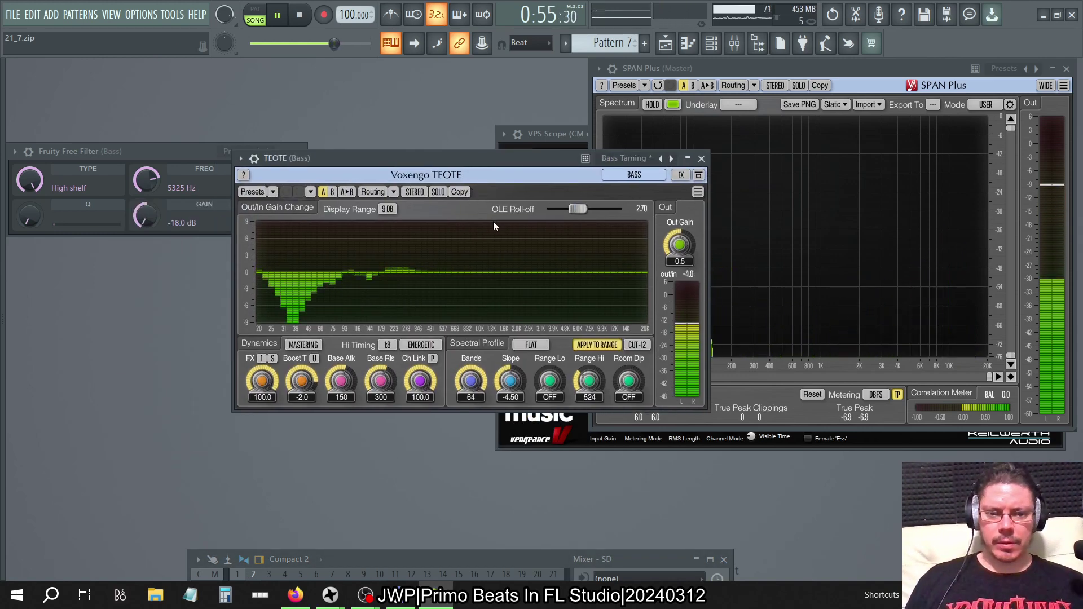
left_click(701, 159)
left_click_drag(483, 556, 347, 111)
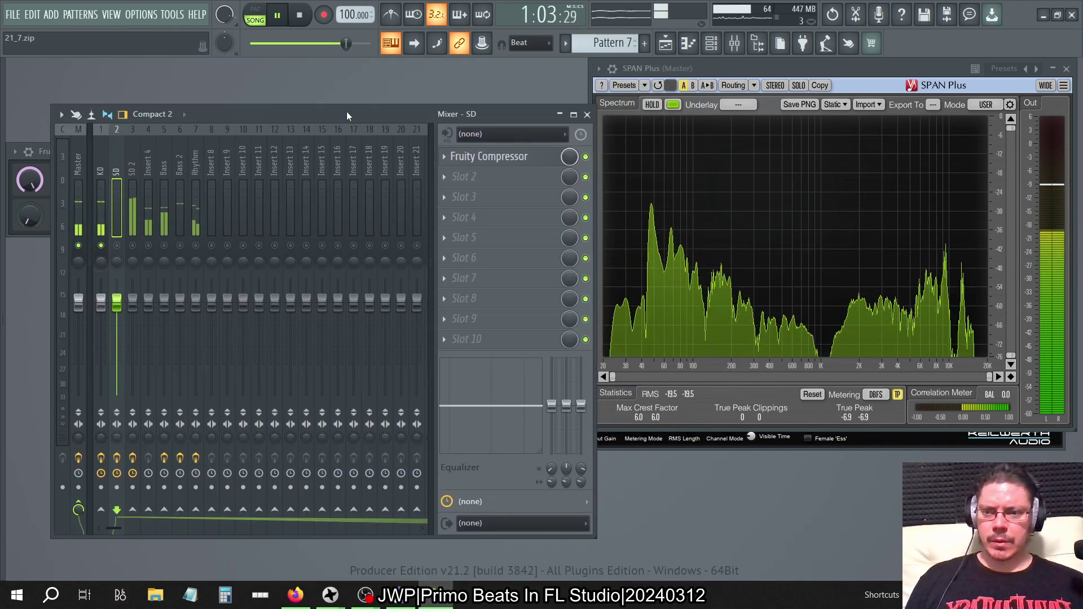
Step: Enable the SD and SD 2 tracks alongside the kick, and solo SD
left_click(117, 245)
left_click(133, 245)
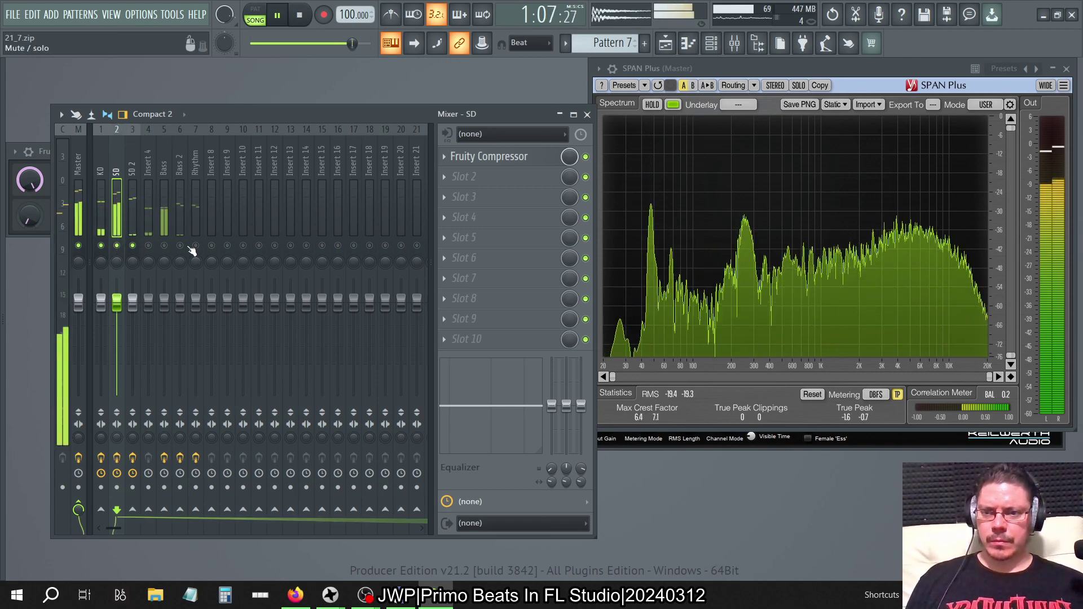
right_click(117, 246)
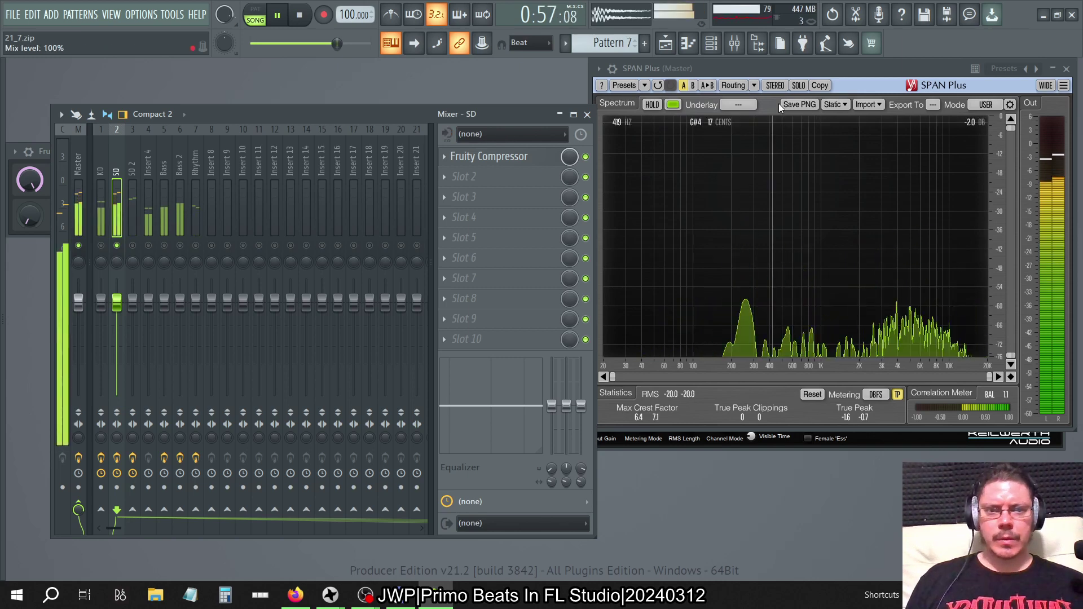
Step: Check Pattern 3 in the channel rack, play it in pattern mode, and close the rack
left_click(711, 42)
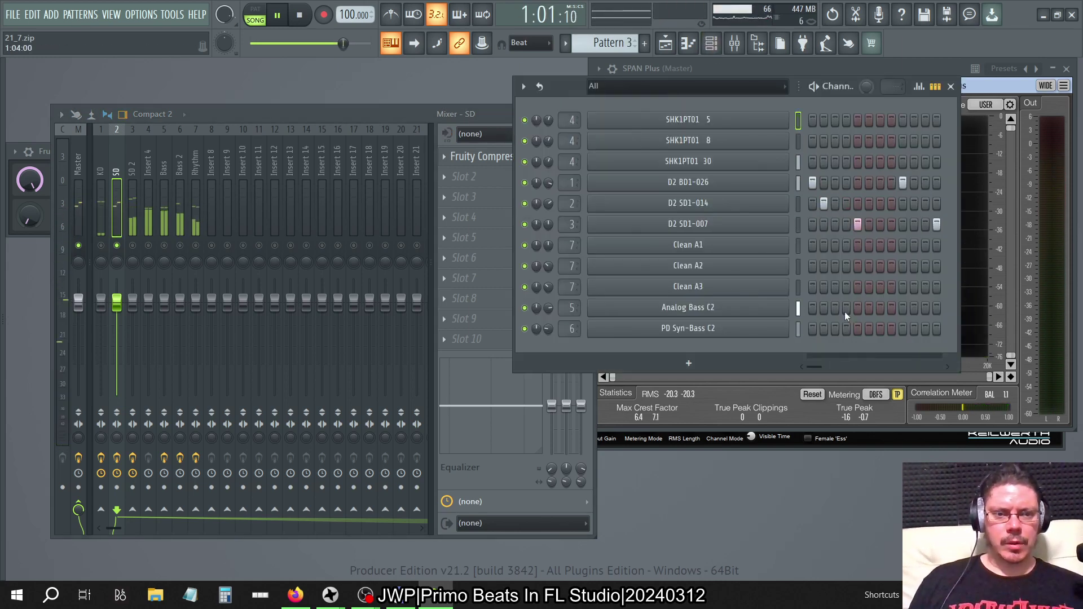
key("space")
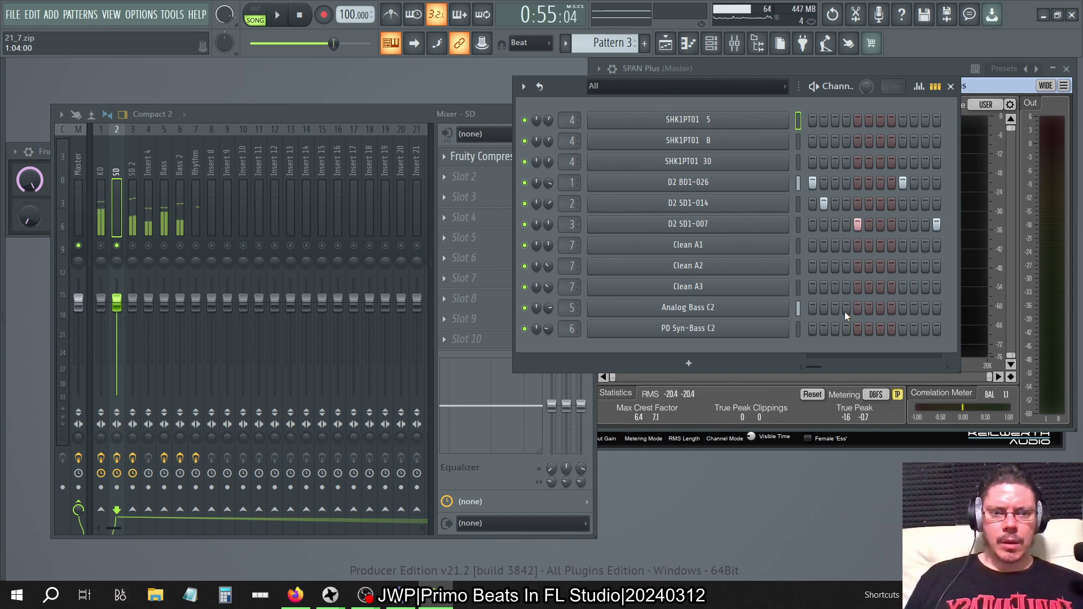
left_click(278, 17)
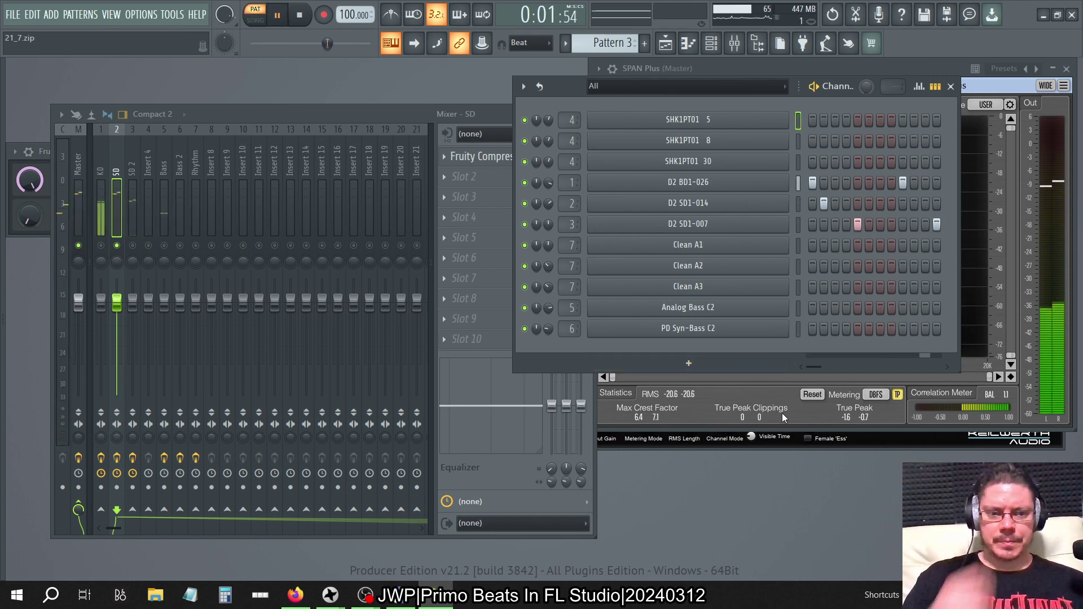
left_click(951, 86)
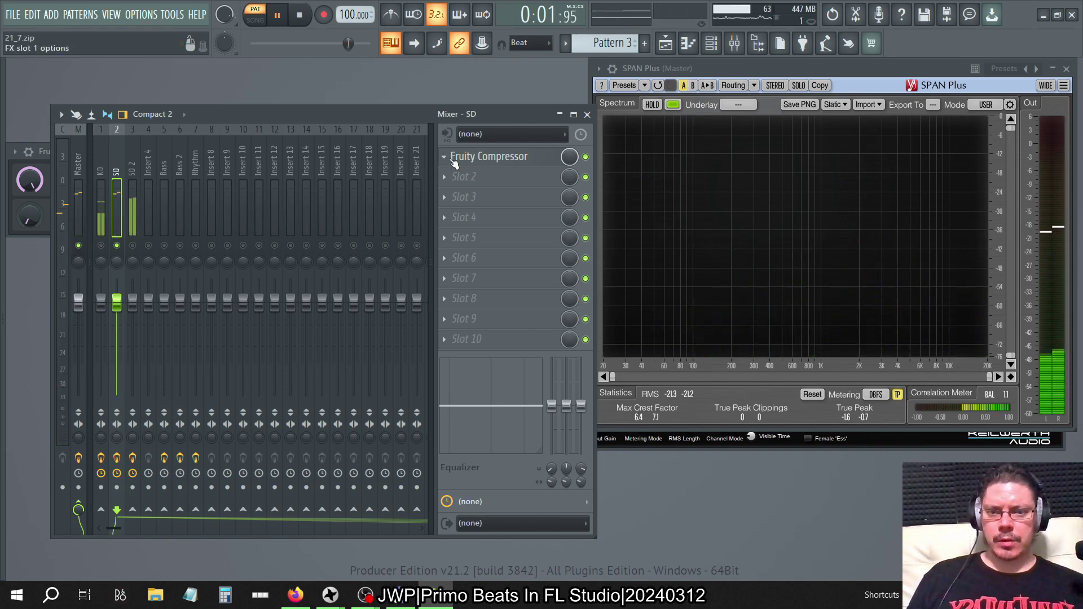
Step: Move the SD track's Fruity Compressor to slot 2 and load JWP's Frequency Shifter 0.5 in slot 1
left_click_drag(449, 161, 450, 283)
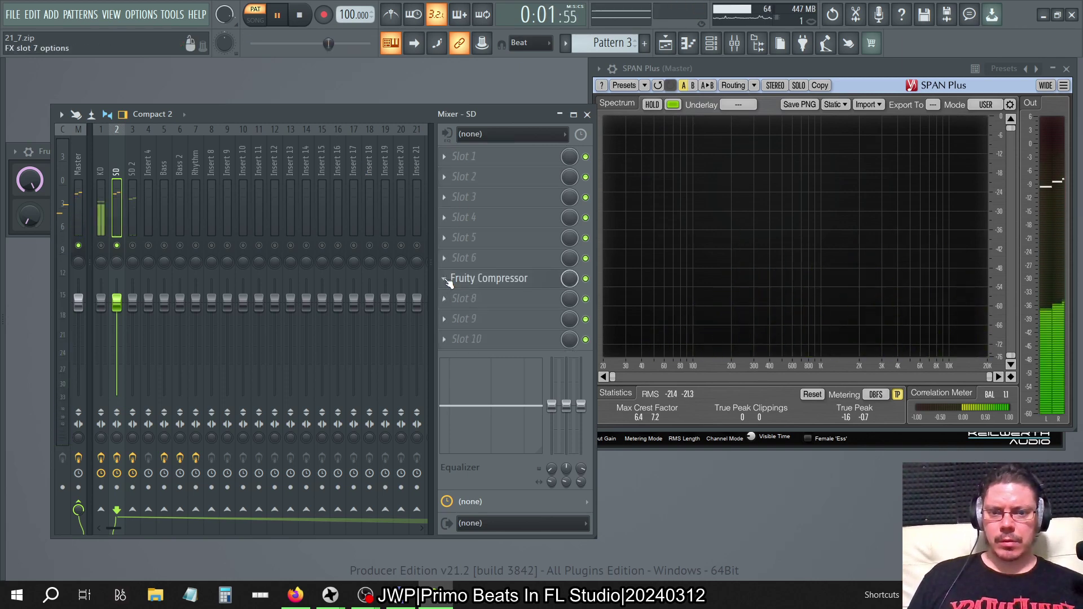
left_click_drag(448, 242, 450, 176)
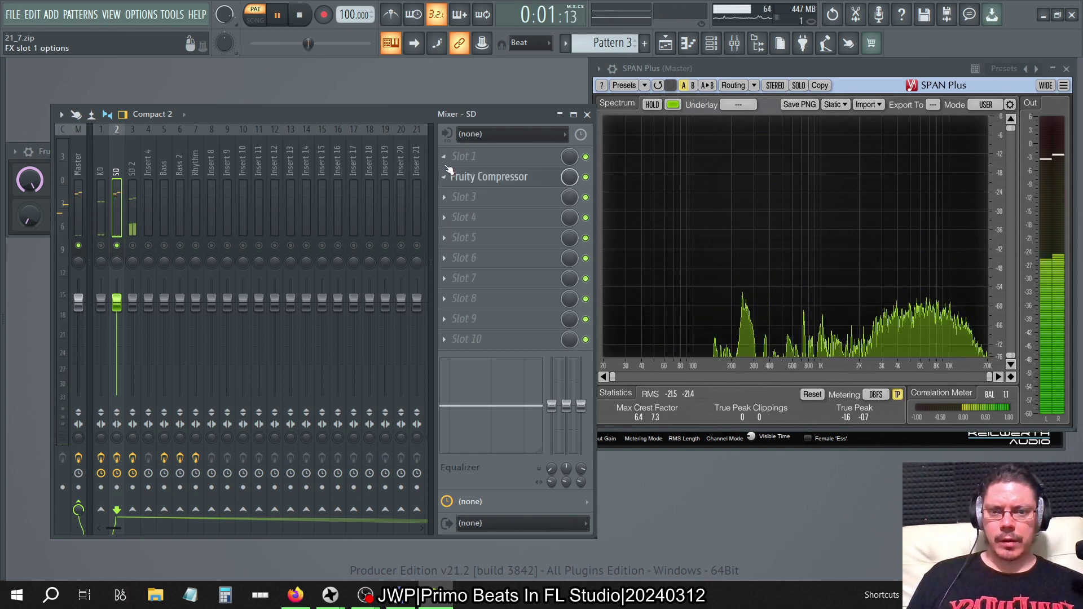
left_click(454, 156)
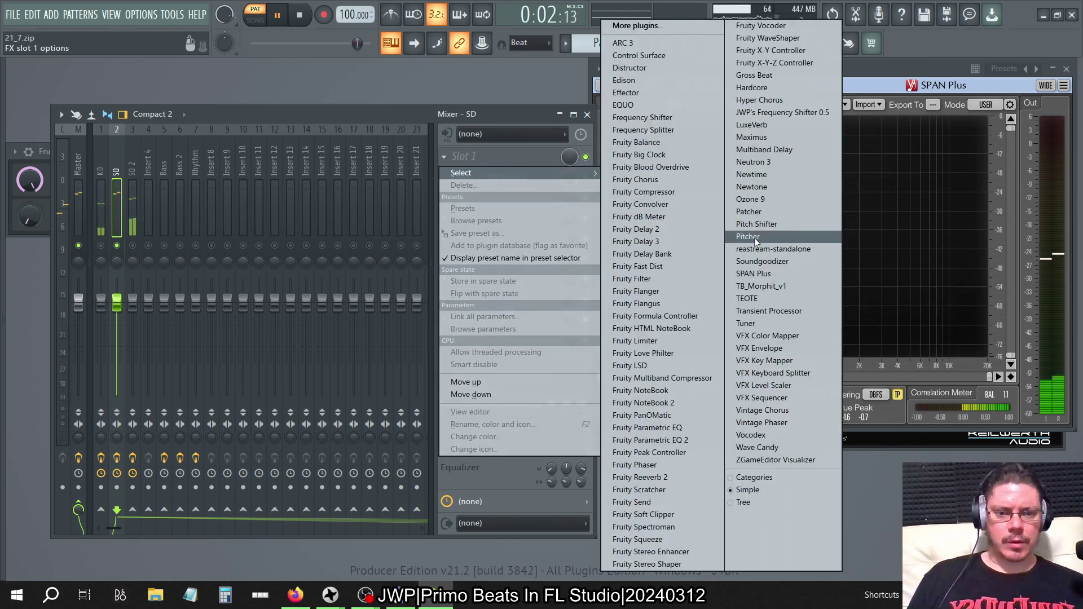
left_click(823, 112)
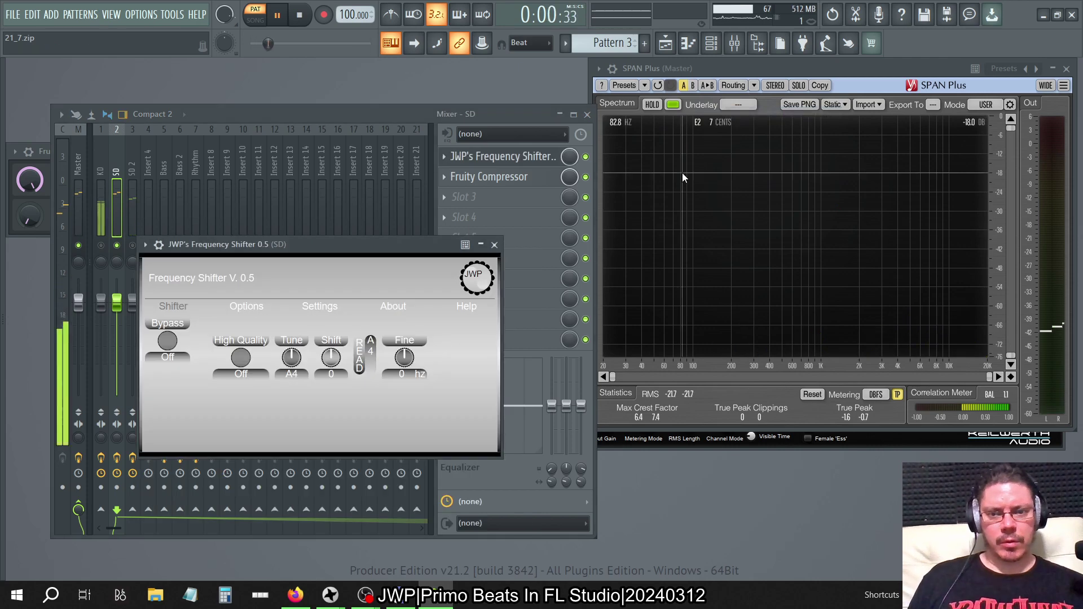
Step: Set the Frequency Shifter's Tune to C4 and its Shift to 6
left_click_drag(362, 245, 468, 252)
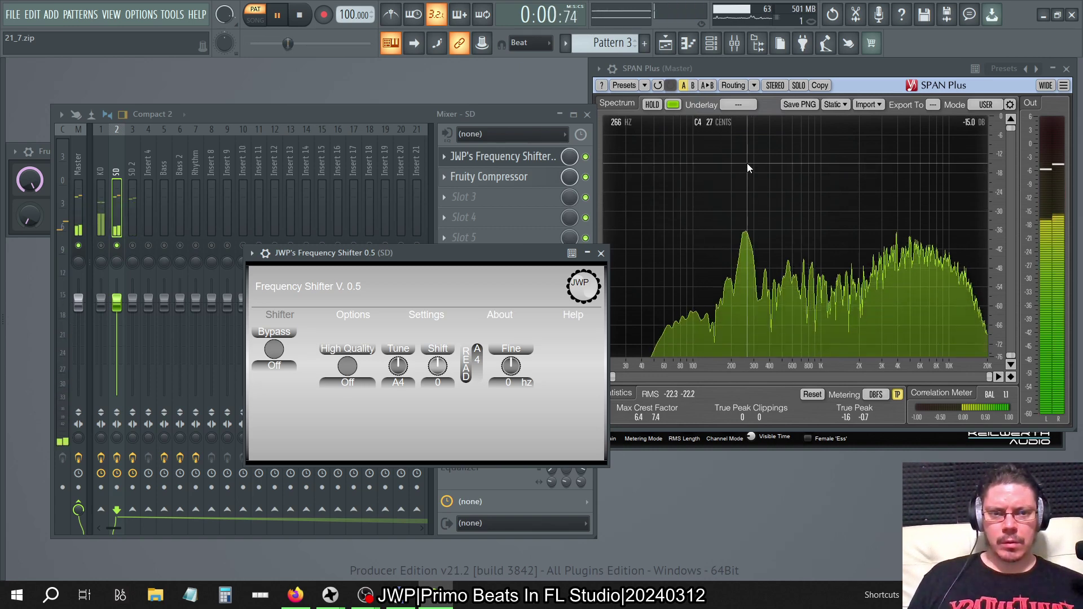
left_click(411, 376)
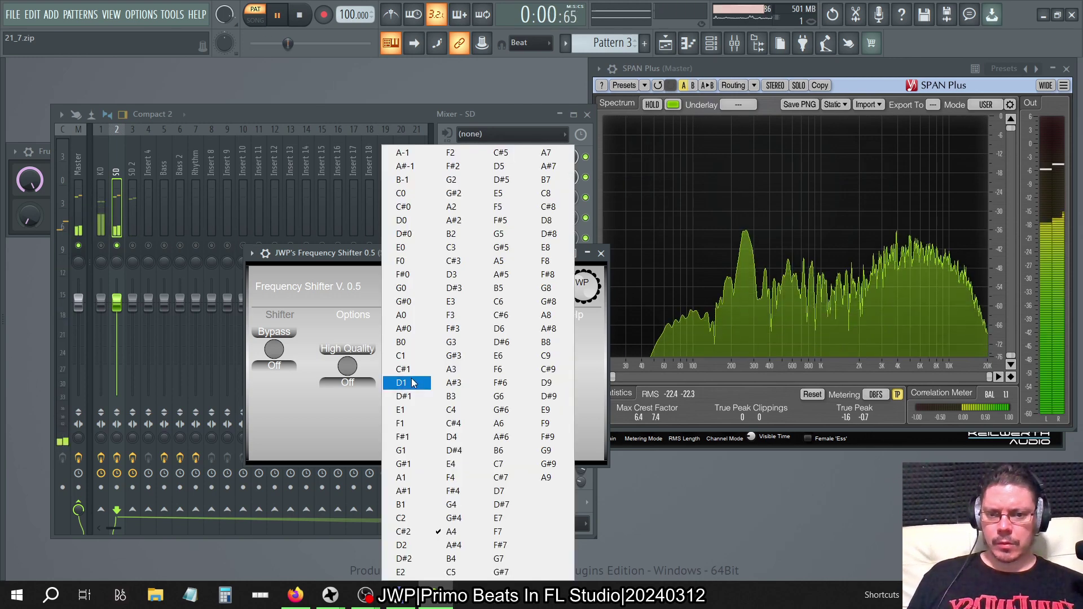
left_click(454, 410)
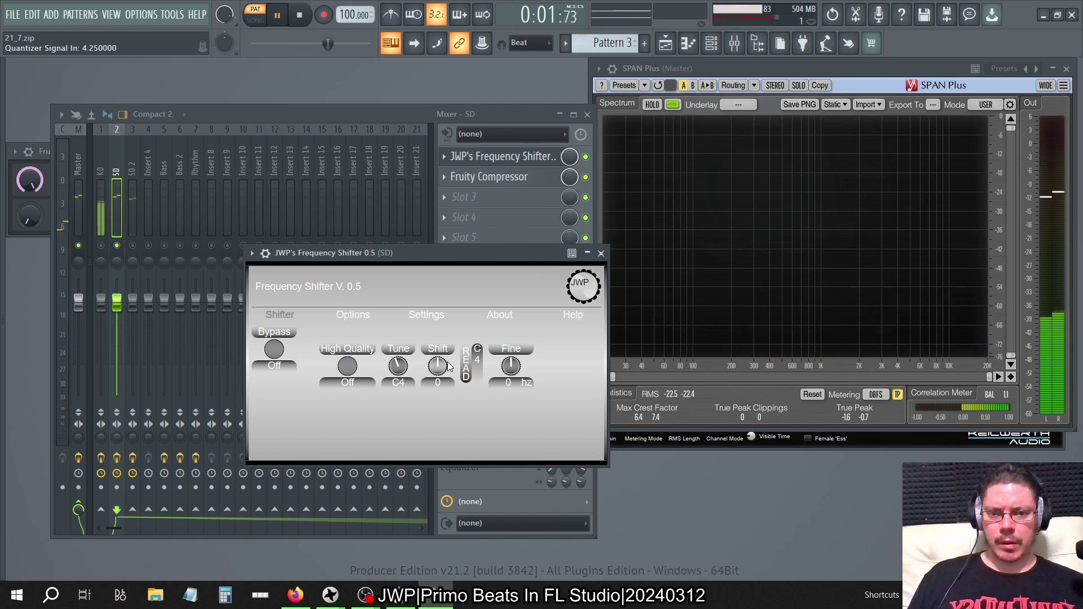
scroll(436, 367, "up", 6)
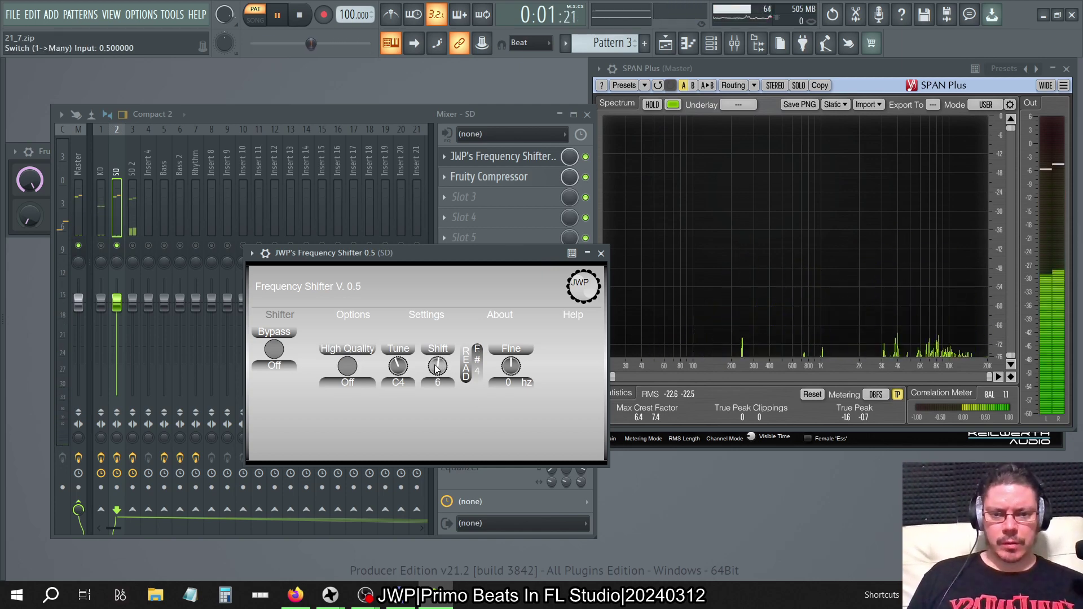
scroll(436, 368, "up", 1)
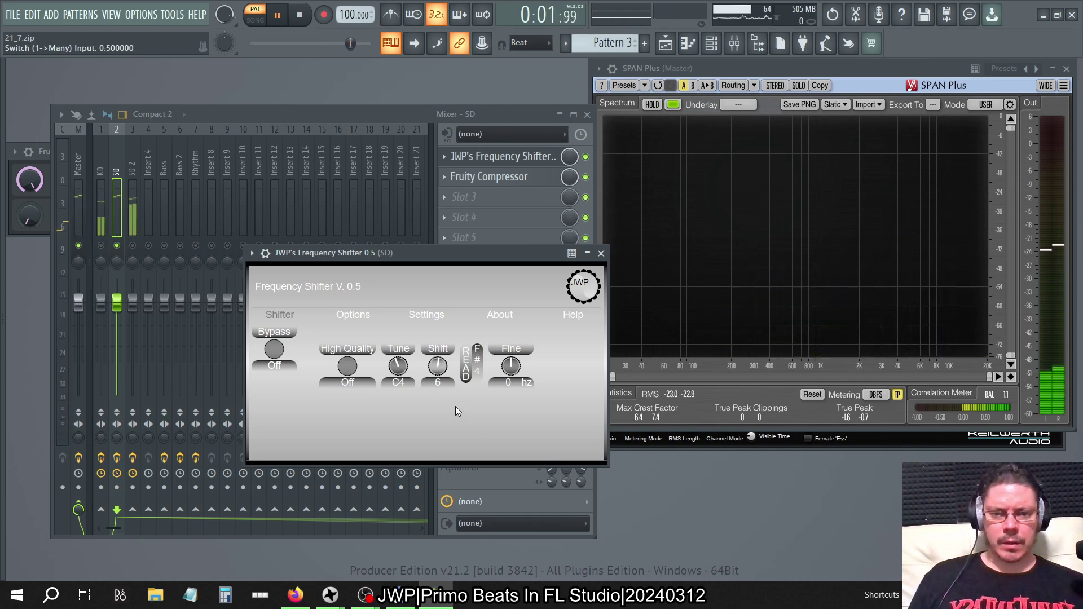
Step: Try a Shift of -6 in the Frequency Shifter on the soloed SD track
scroll(438, 373, "down", 8)
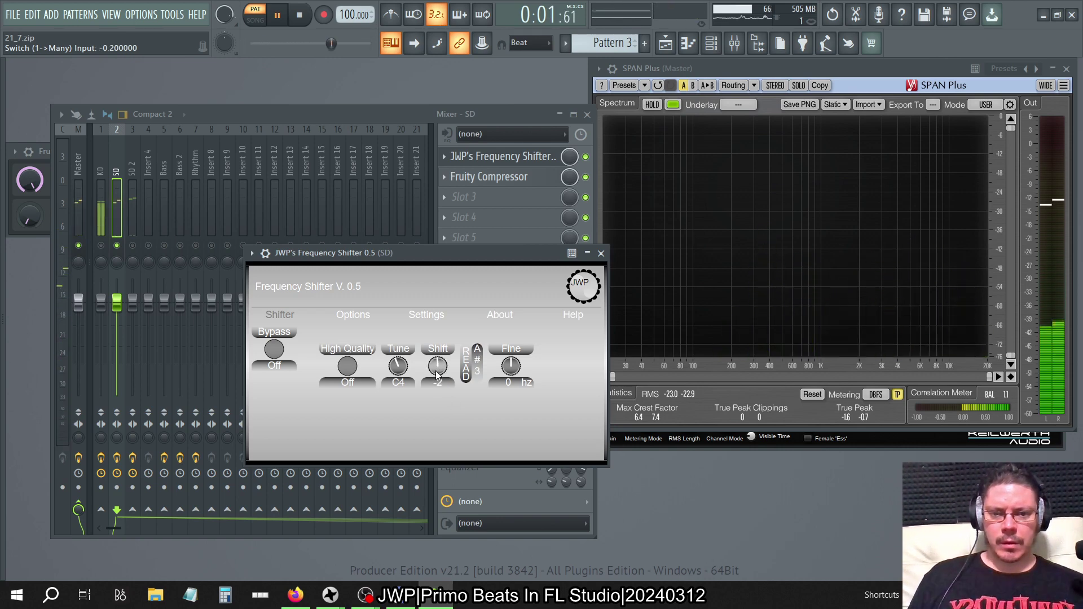
scroll(438, 374, "down", 3)
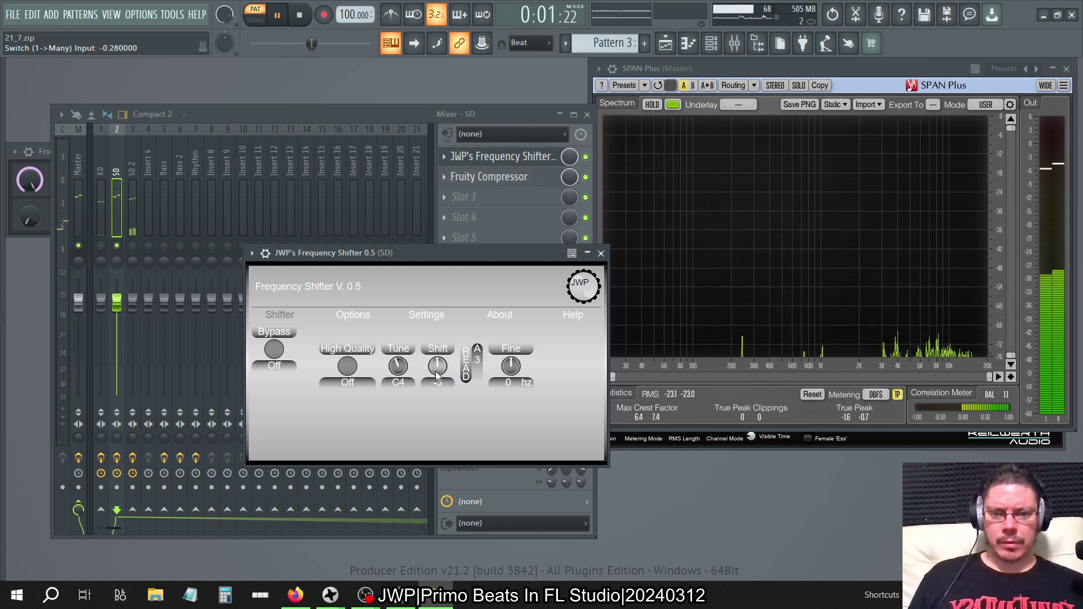
scroll(438, 372, "down", 1)
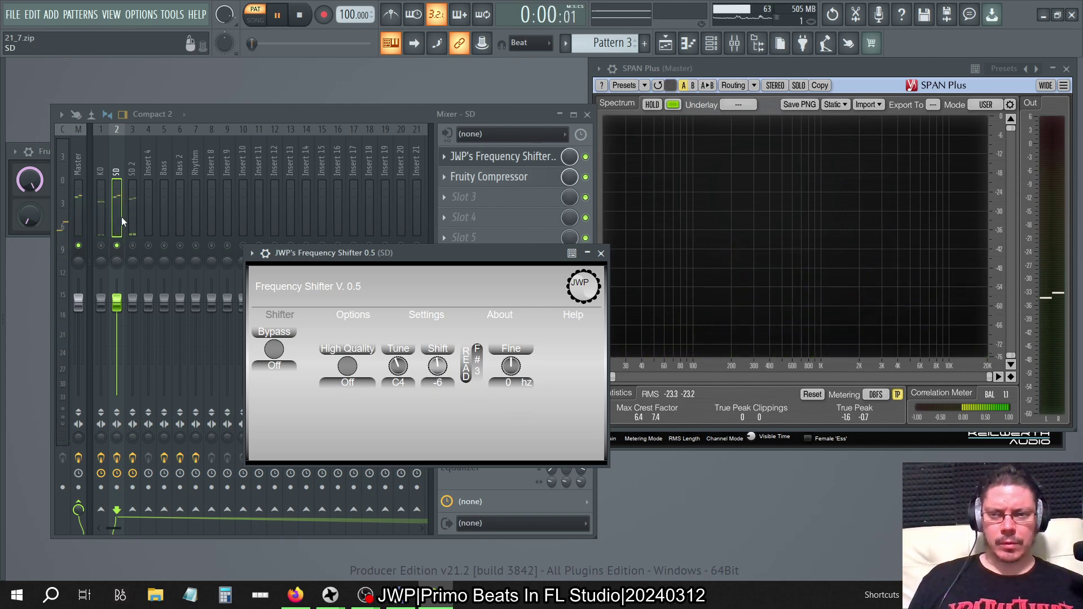
Step: Unsolo the SD track and store the Frequency Shifter settings with Shift at 6 in the spare state
left_click(122, 242)
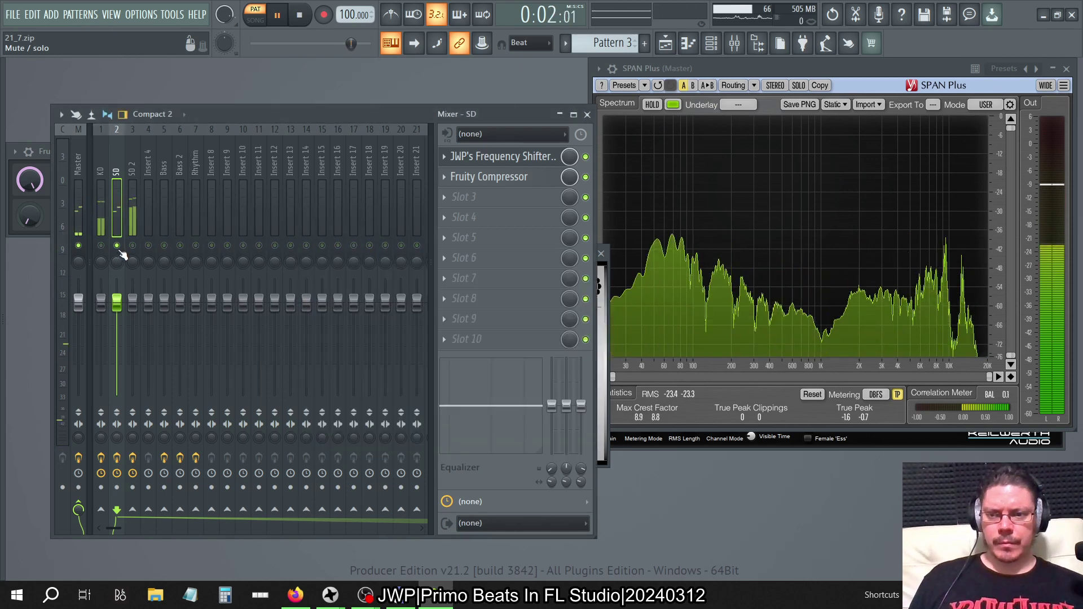
right_click(118, 247)
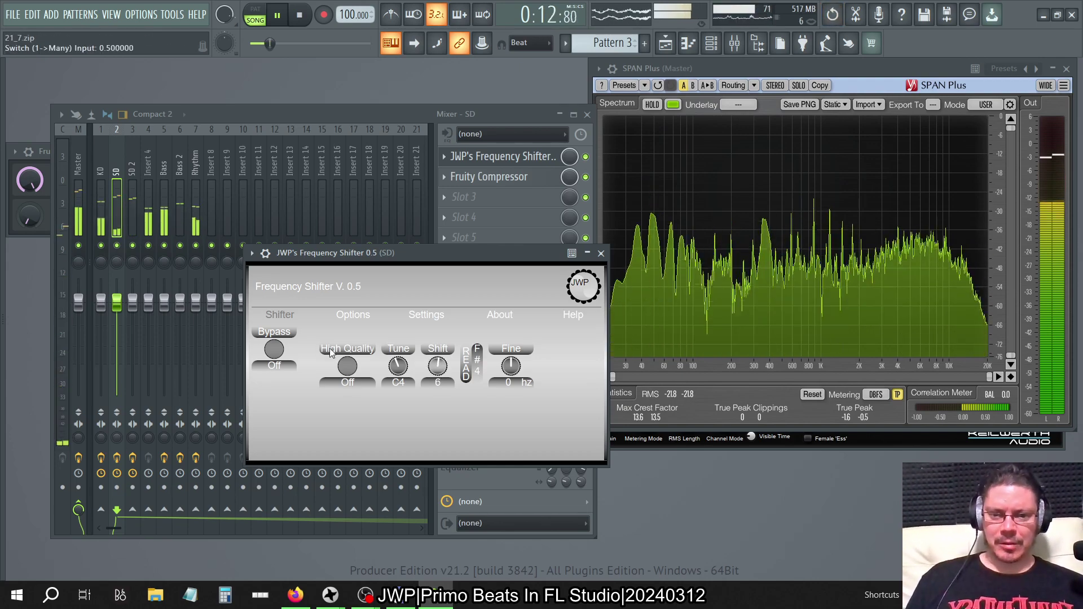
left_click(252, 253)
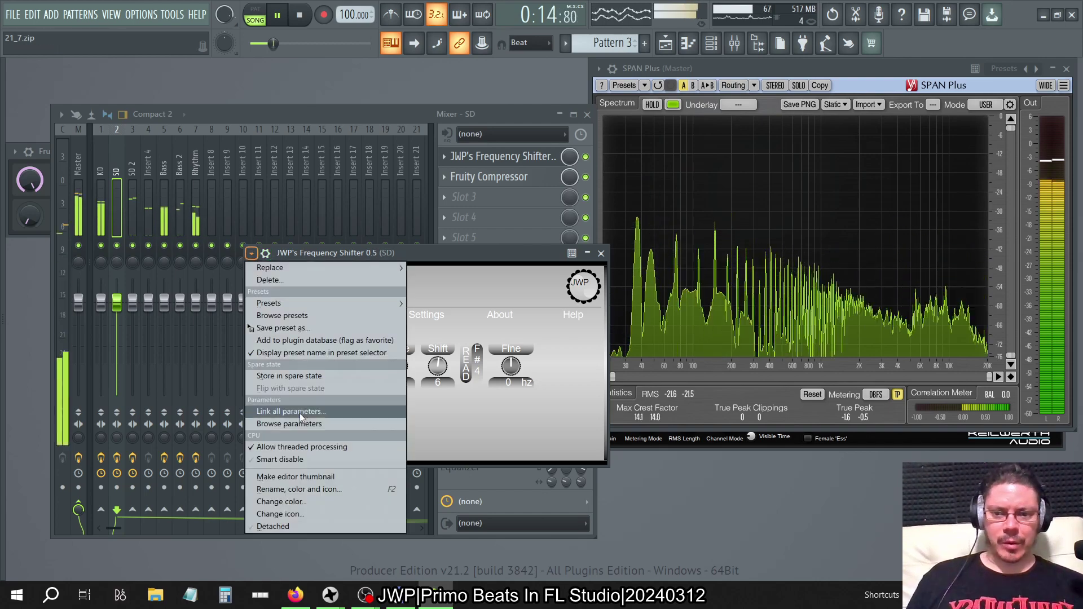
left_click(272, 374)
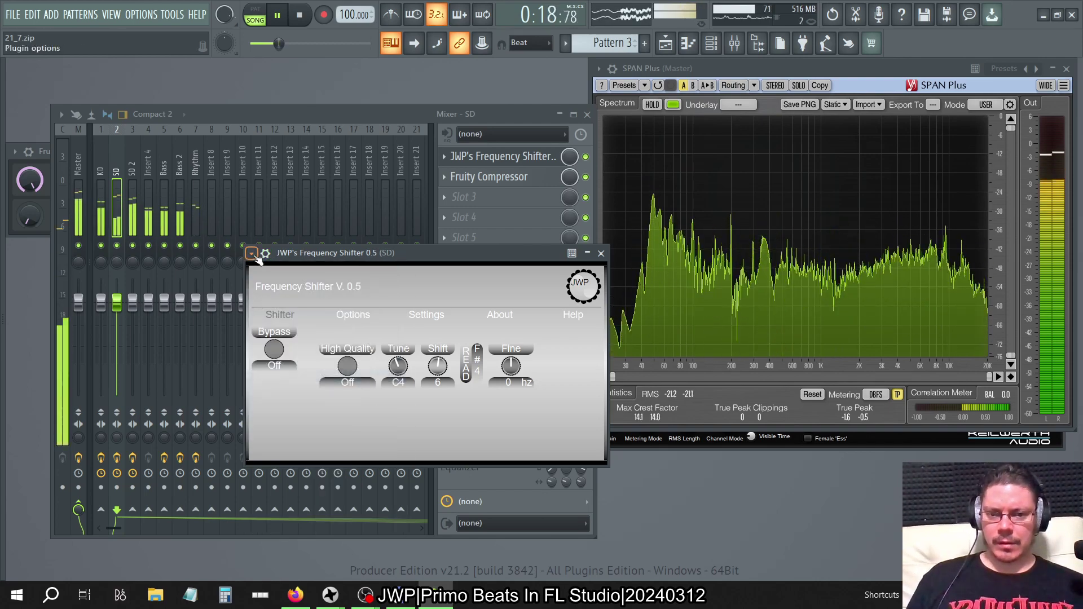
Step: Flip the Frequency Shifter to its spare state and set the Shift to -6 for comparison
left_click(252, 254)
left_click(282, 391)
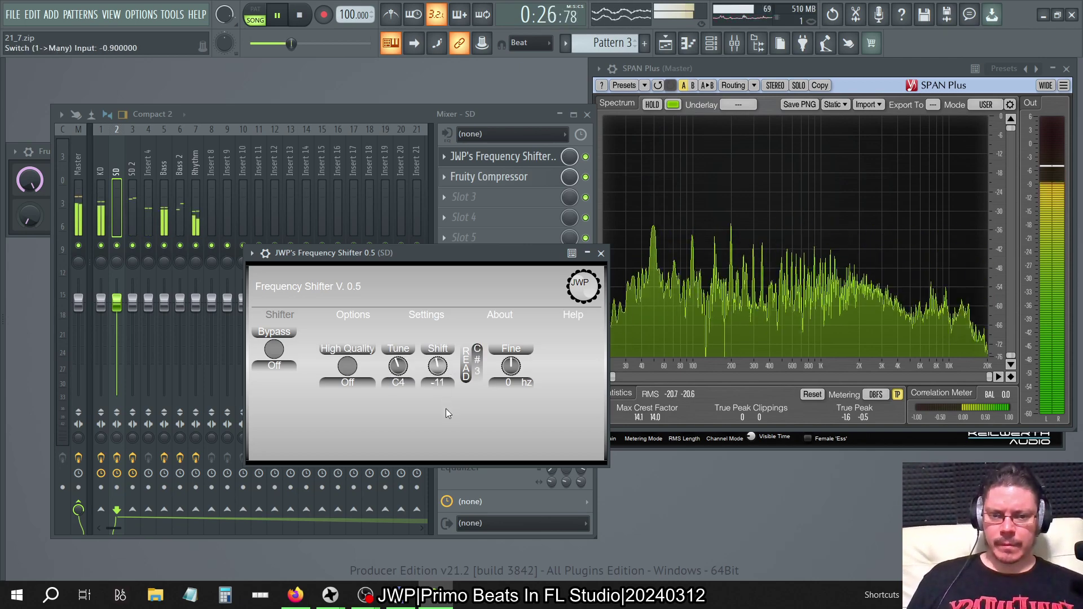
left_click_drag(446, 409, 443, 396)
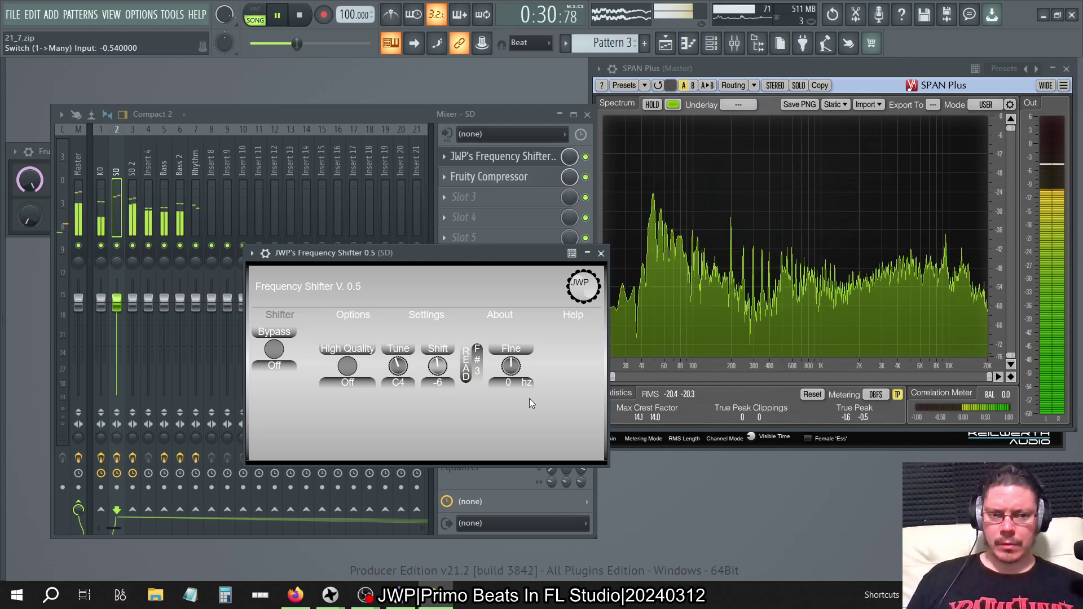
key("XF86AudioLowerVolume")
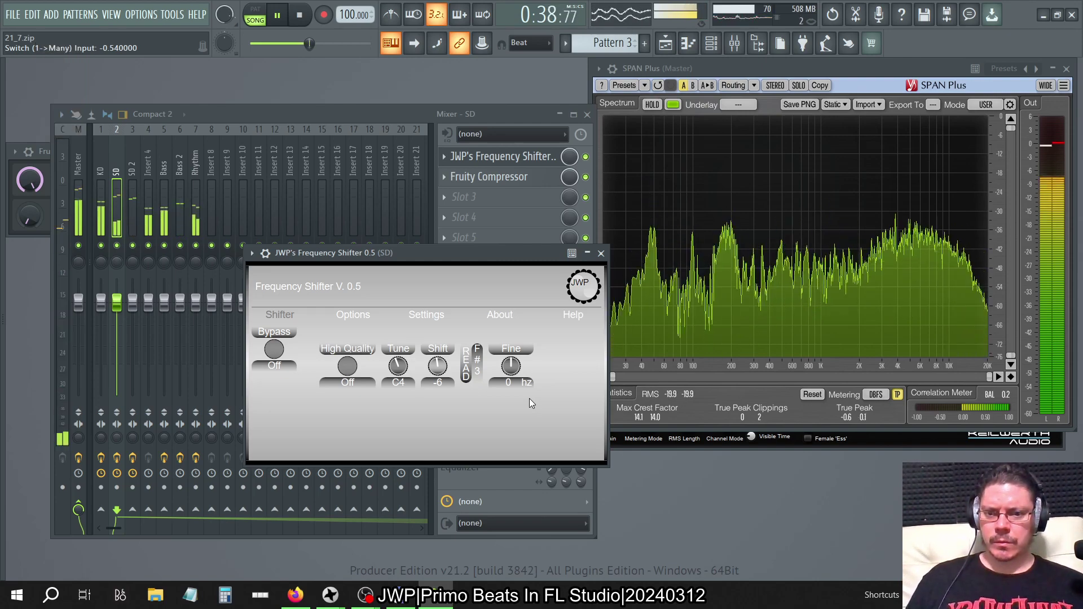
Step: Flip the Frequency Shifter back to the other state and set its Shift to 6
left_click(252, 254)
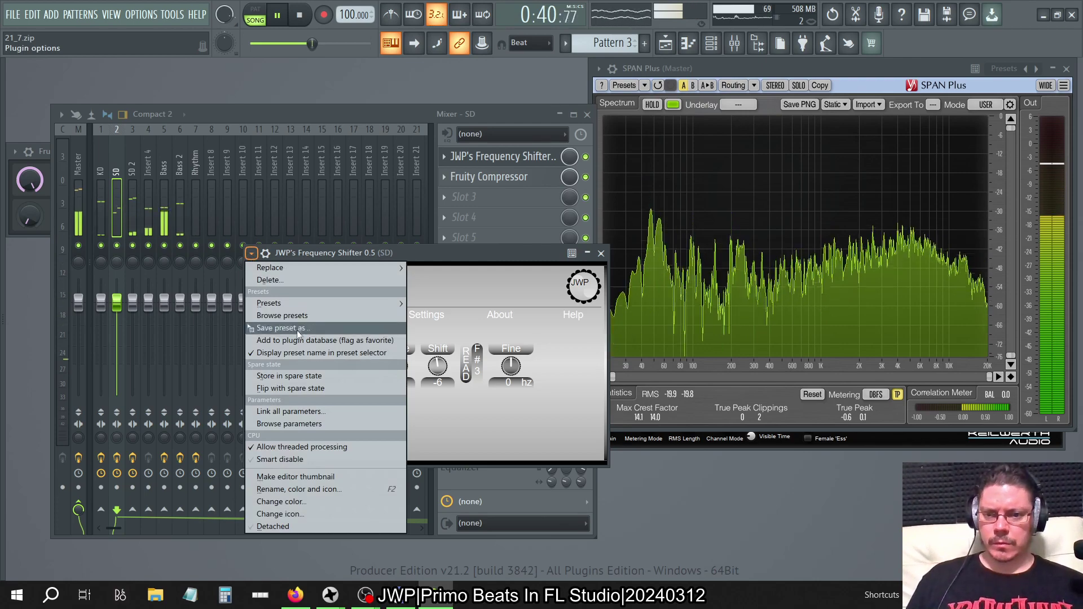
left_click(283, 390)
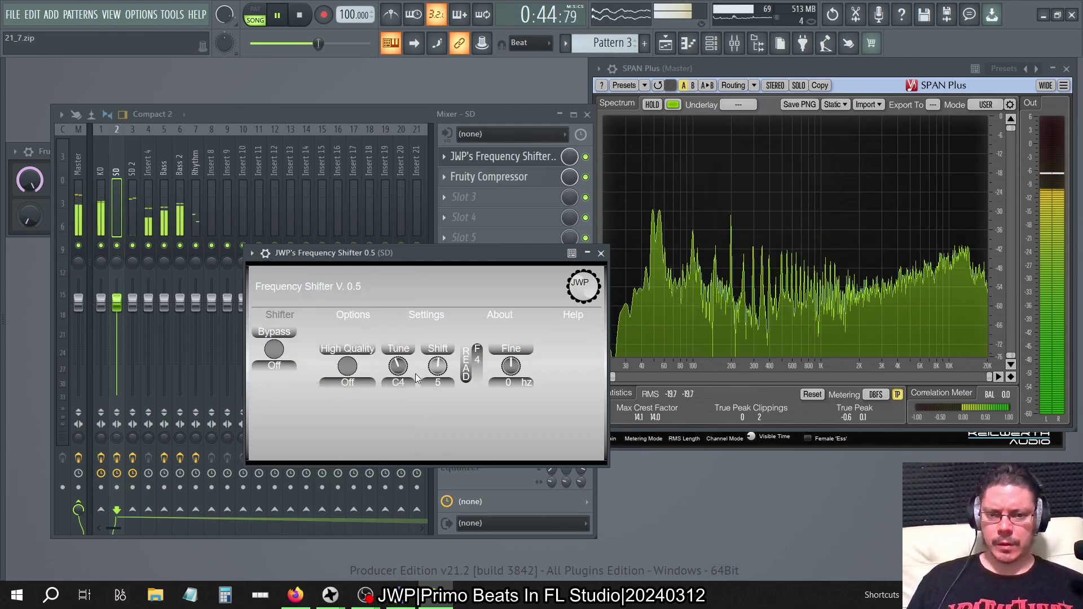
scroll(438, 366, "up", 1)
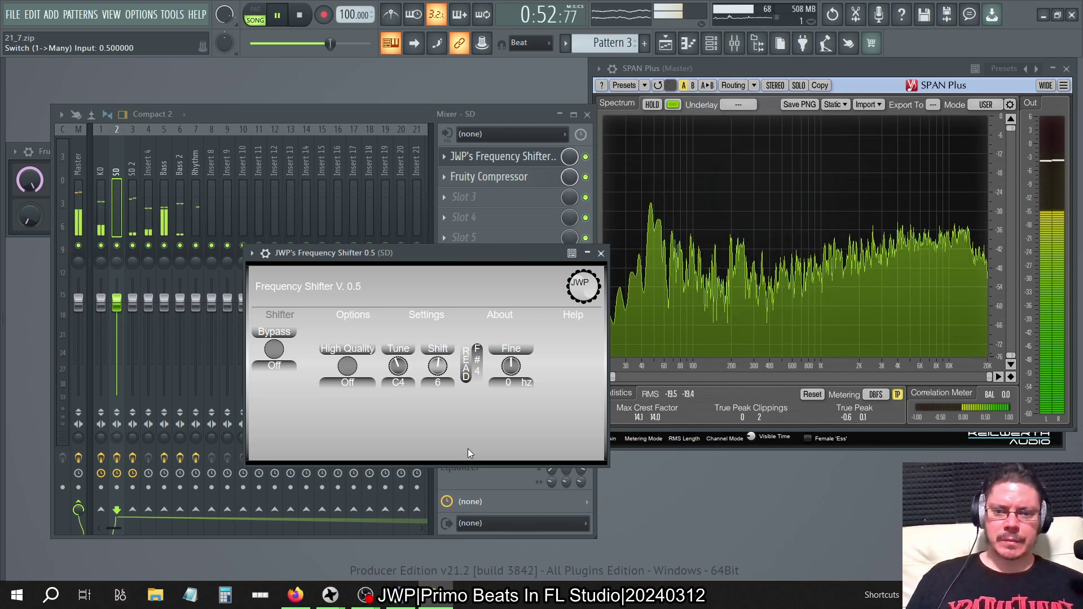
Step: Solo the SD track, select the Master track, and hide its SPAN Plus window
right_click(118, 247)
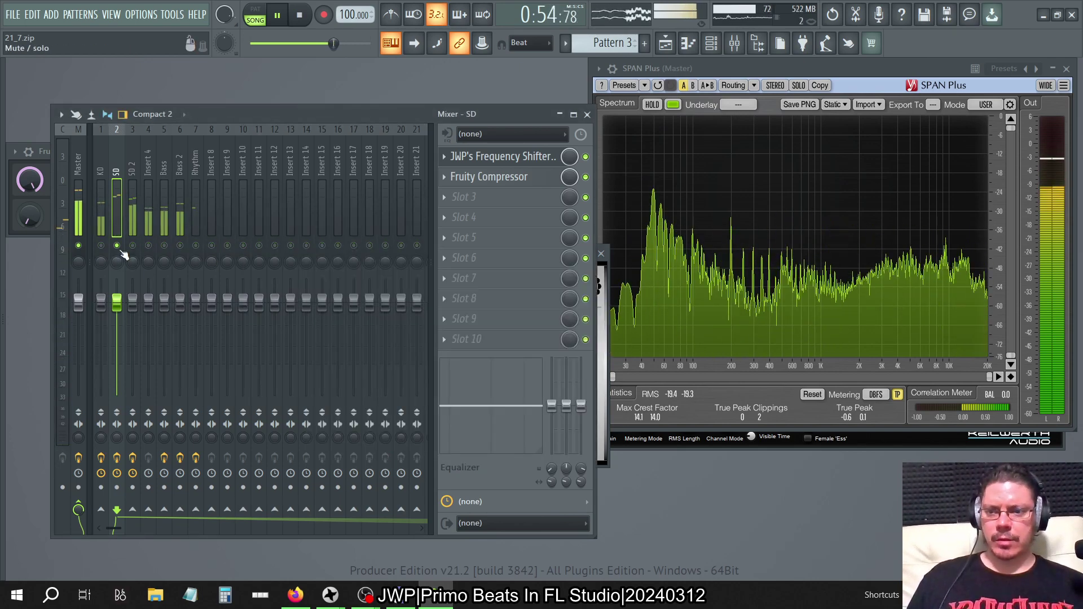
left_click(80, 163)
left_click(484, 300)
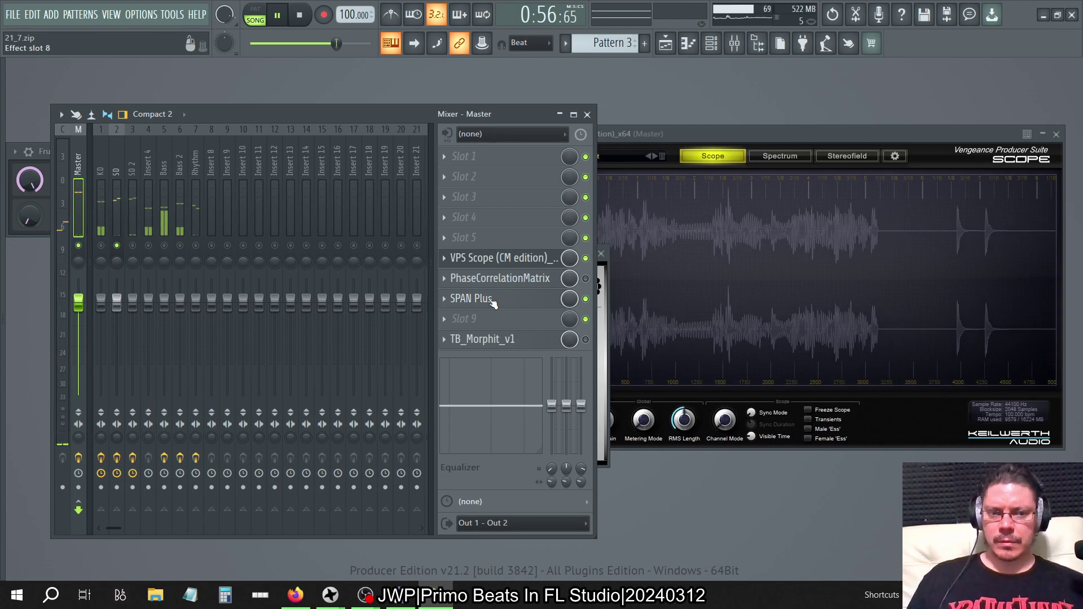
Step: Reopen SPAN Plus on the Master track and unsolo the SD track
left_click(491, 301)
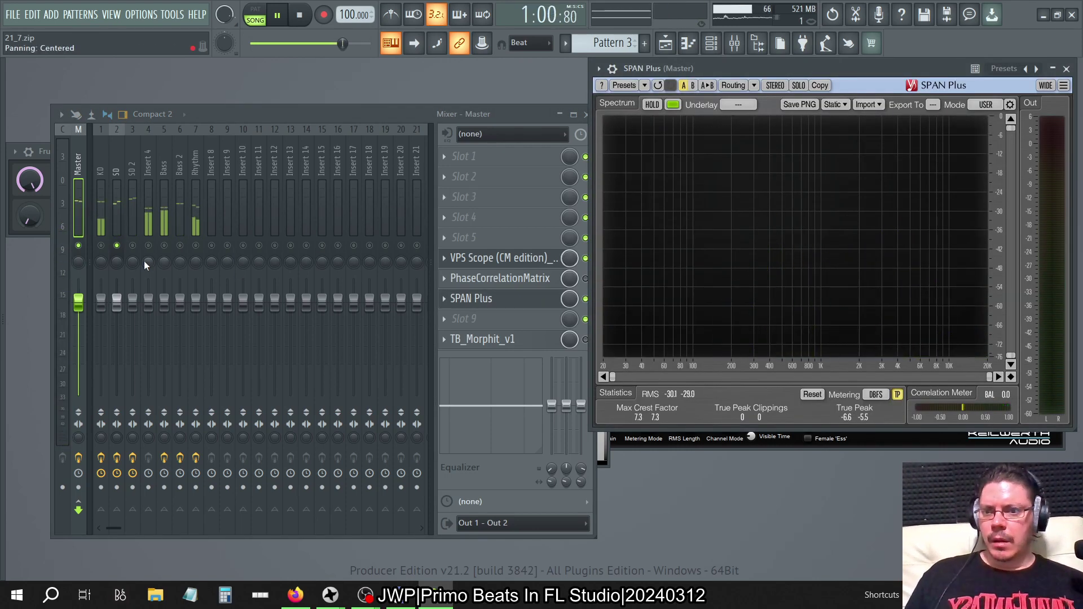
right_click(116, 246)
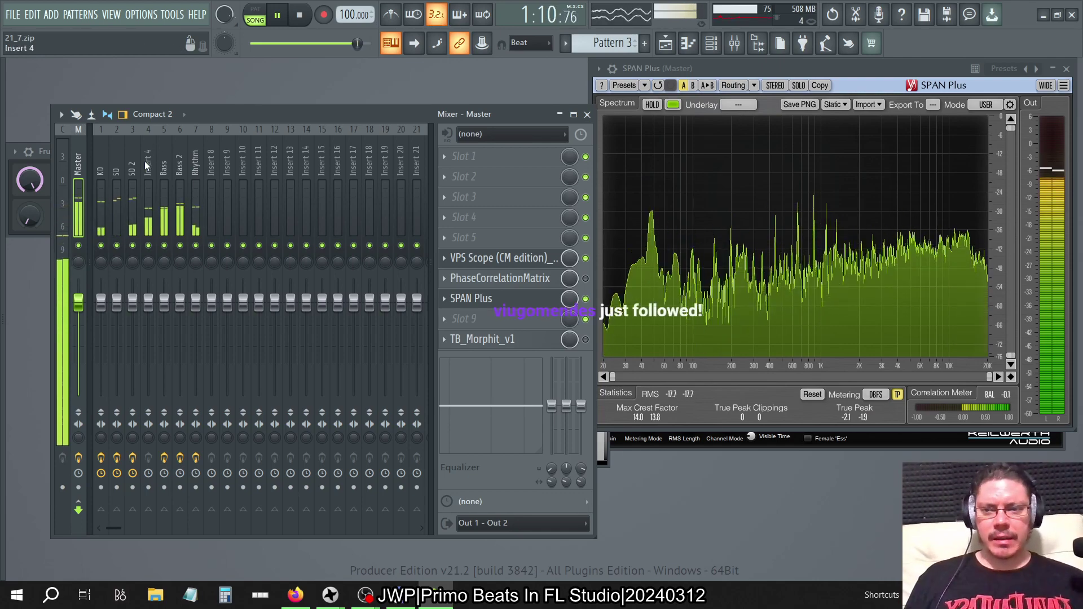
Step: Flip the SD track's Frequency Shifter to the state with Shift at -6 and close its window
left_click(117, 164)
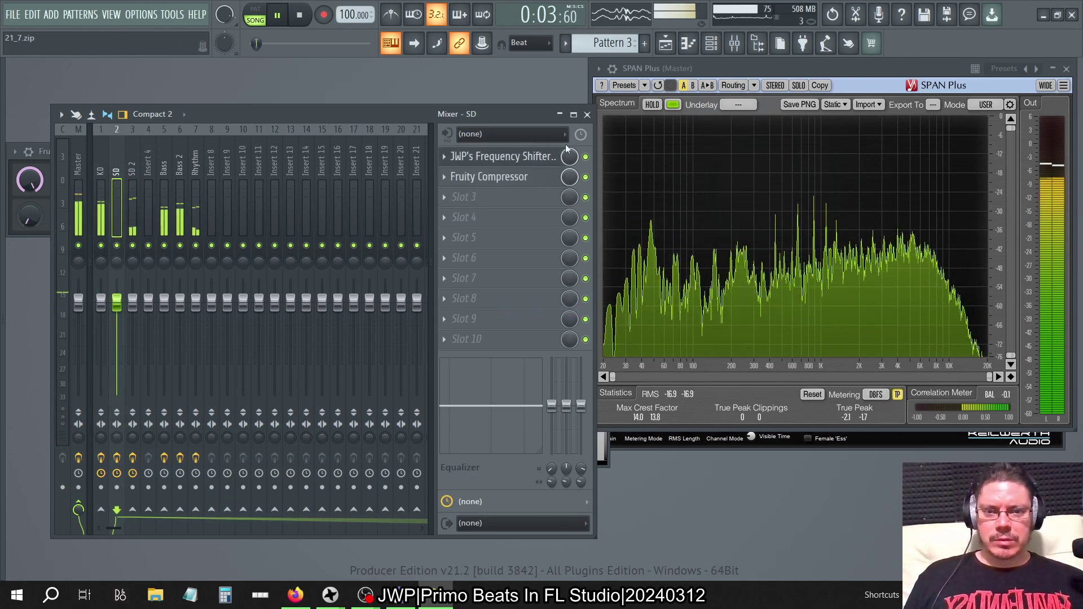
left_click(532, 156)
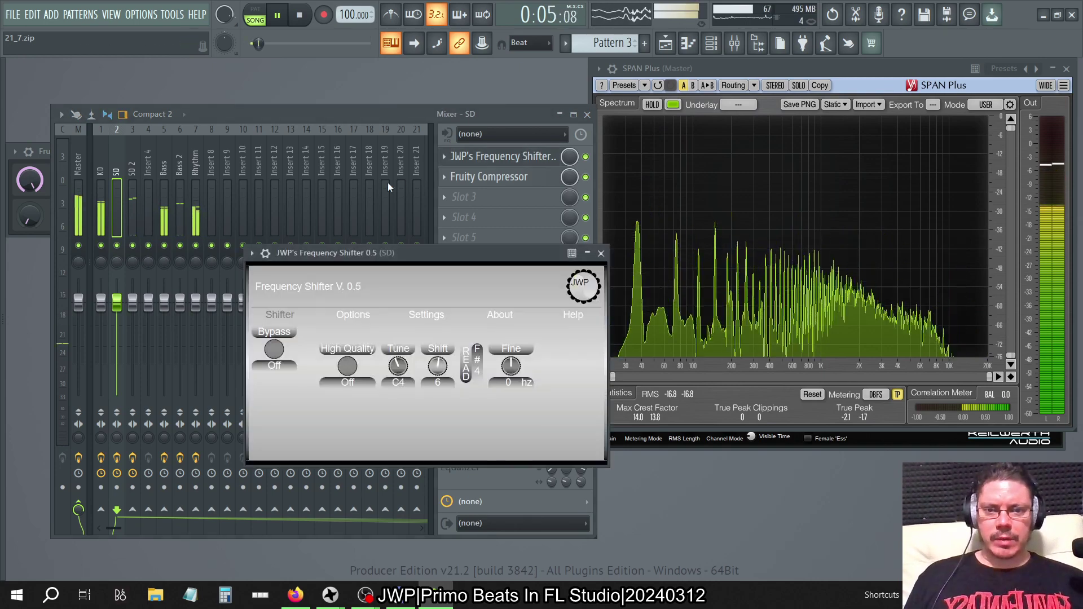
left_click(252, 253)
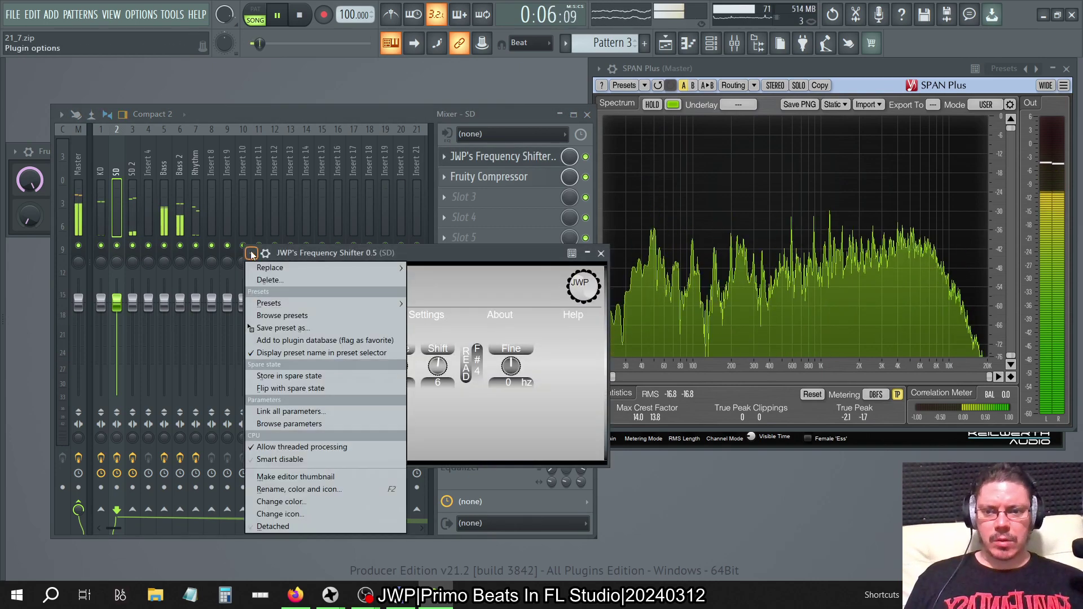
left_click(276, 388)
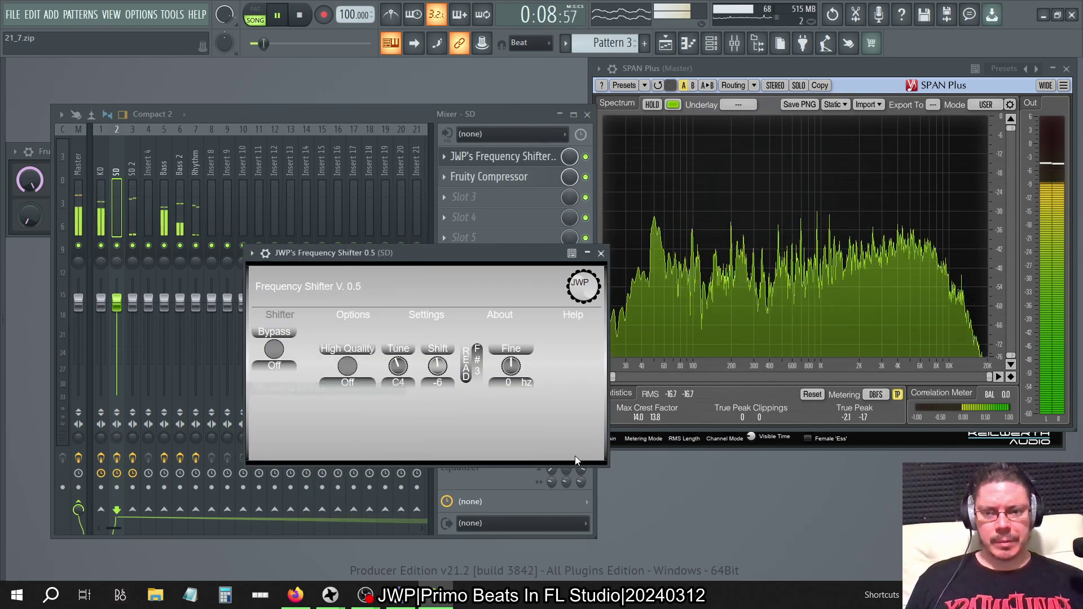
left_click(601, 252)
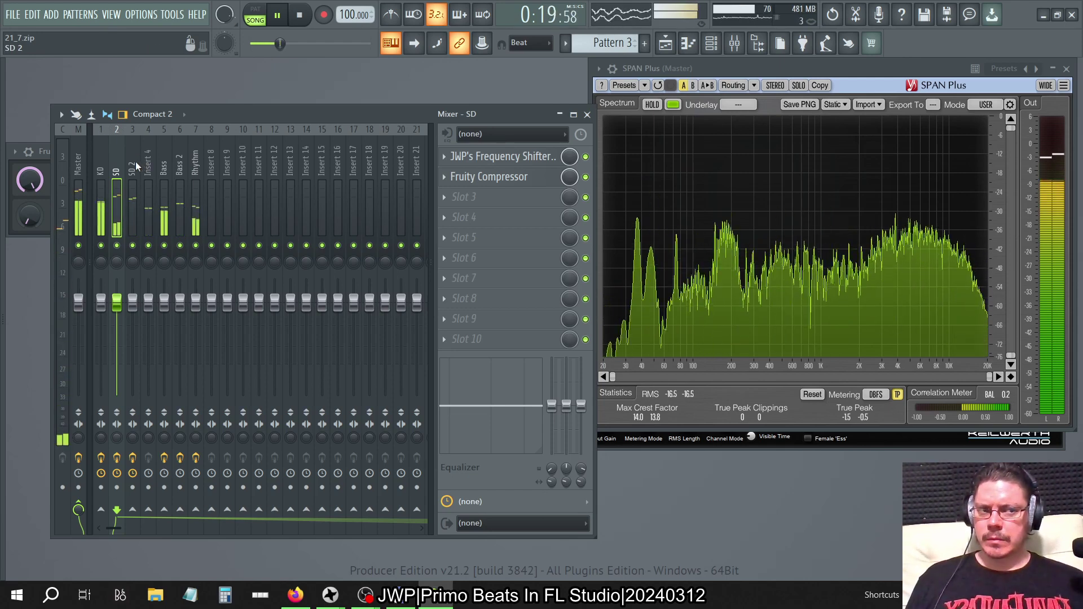
Step: Stop playback, solo the SD 2 track and load JWP's Frequency Shifter into its first effect slot
key("space")
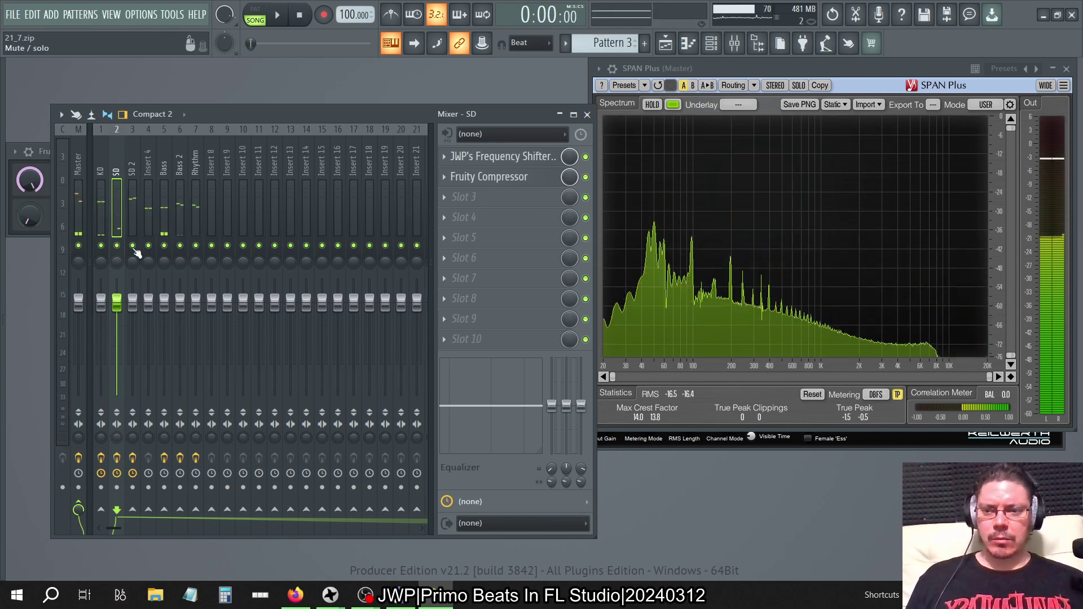
right_click(133, 246)
left_click(135, 158)
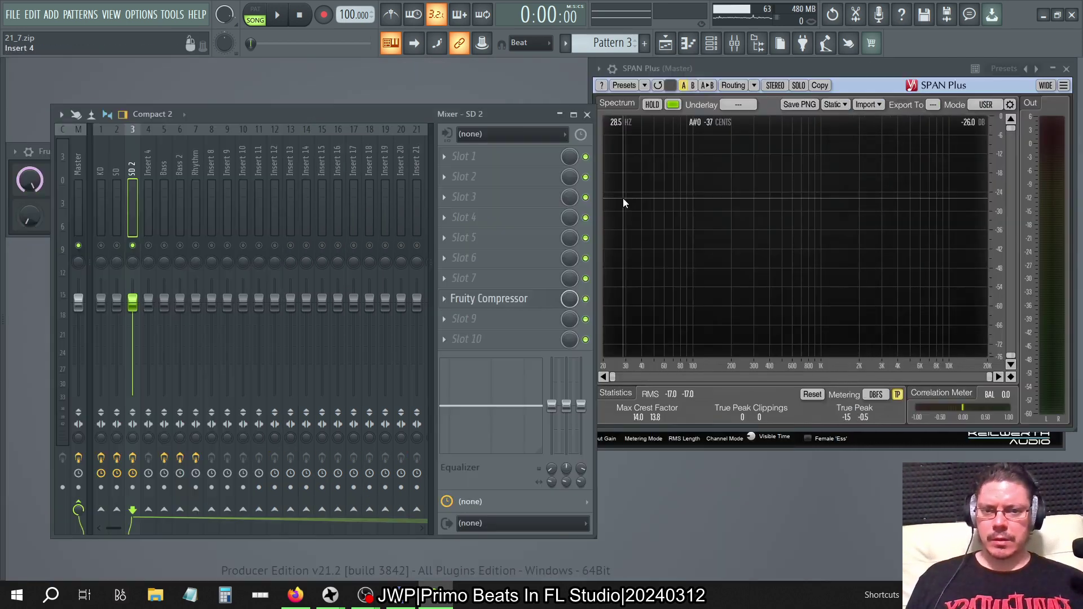
left_click(454, 161)
left_click(779, 112)
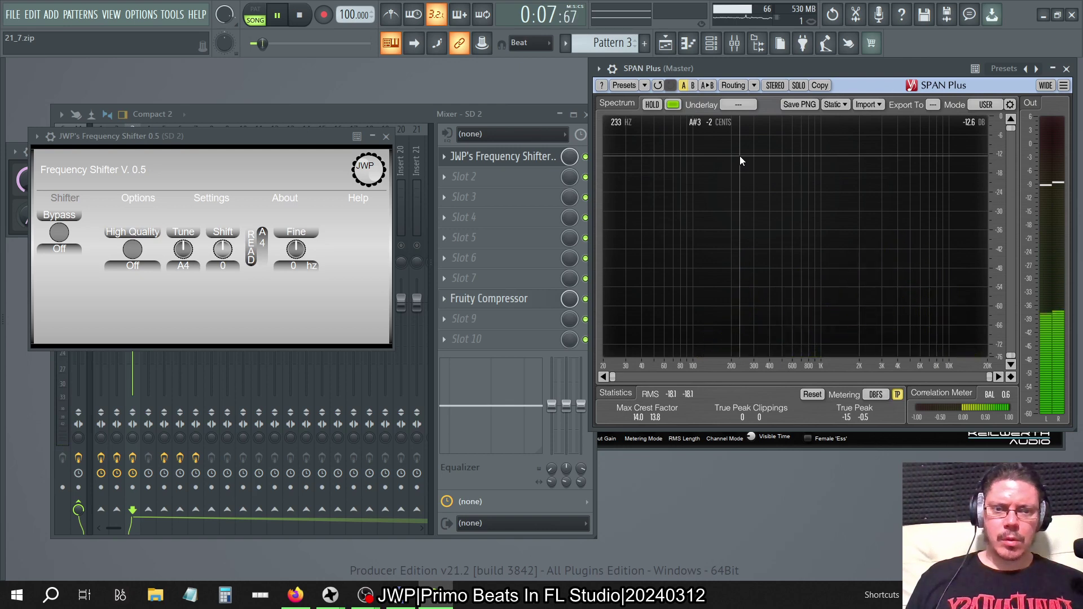
Step: Set the SD 2 Frequency Shifter's Tune to A#3 and its Shift to -4
left_click(183, 266)
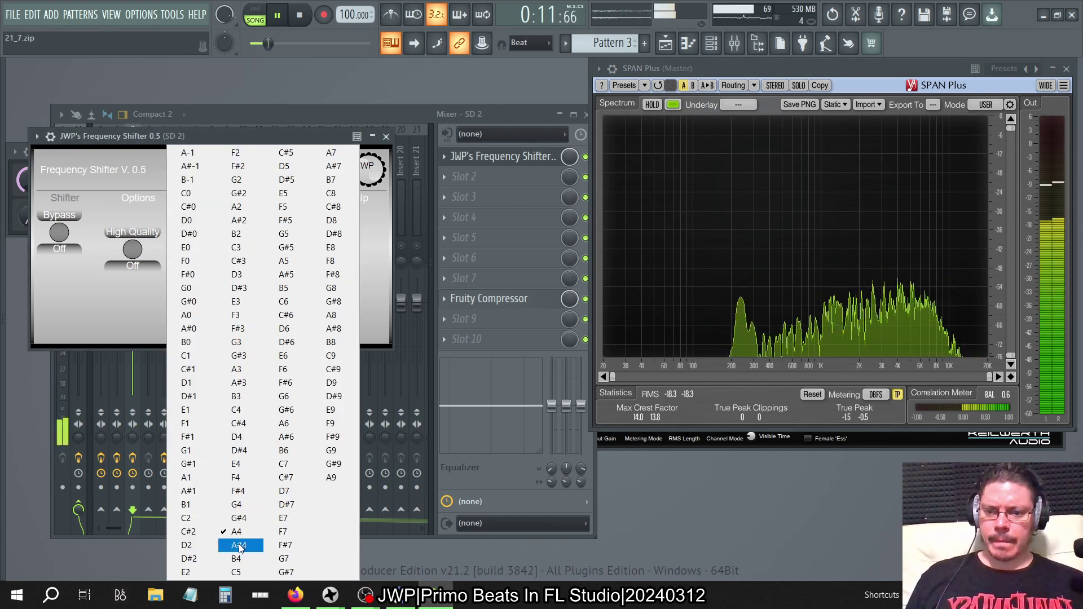
left_click(237, 382)
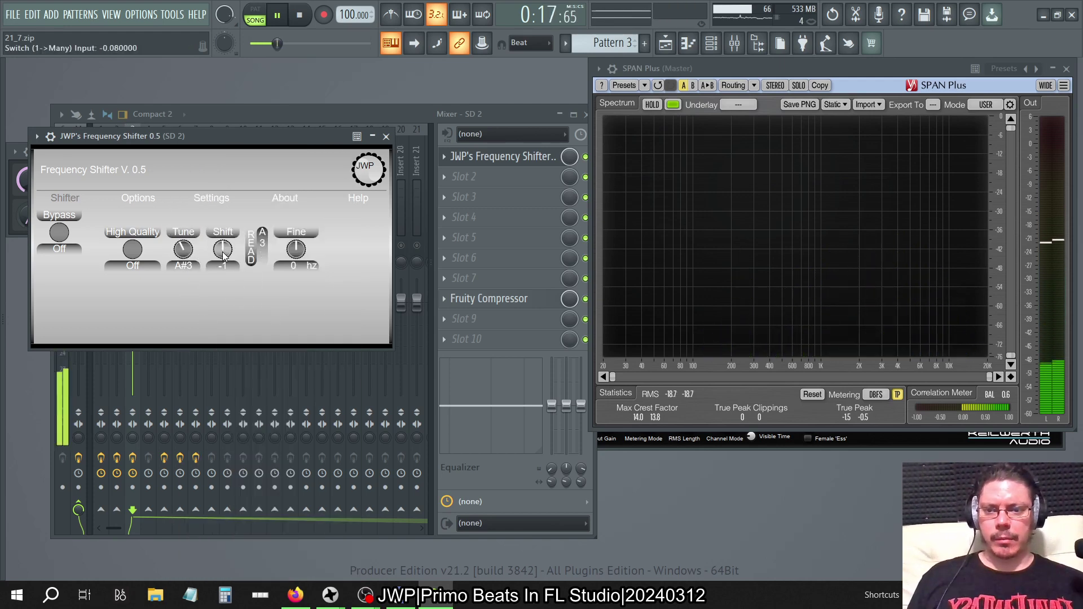
left_click_drag(224, 255, 224, 265)
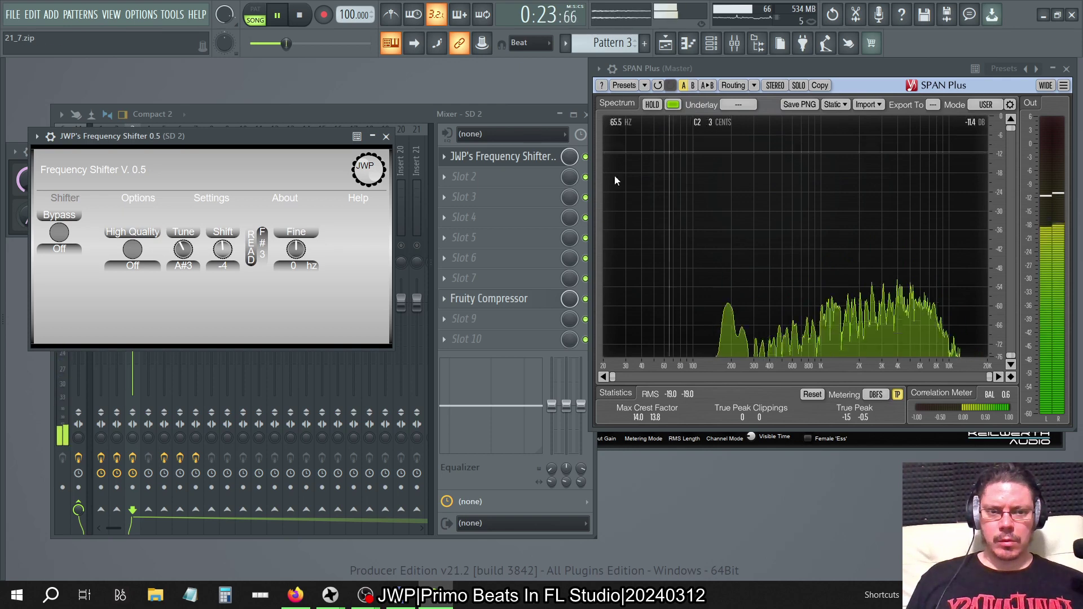
Step: Store the SD 2 Frequency Shifter settings in the spare state, flip states and set the Shift to 8
left_click(37, 136)
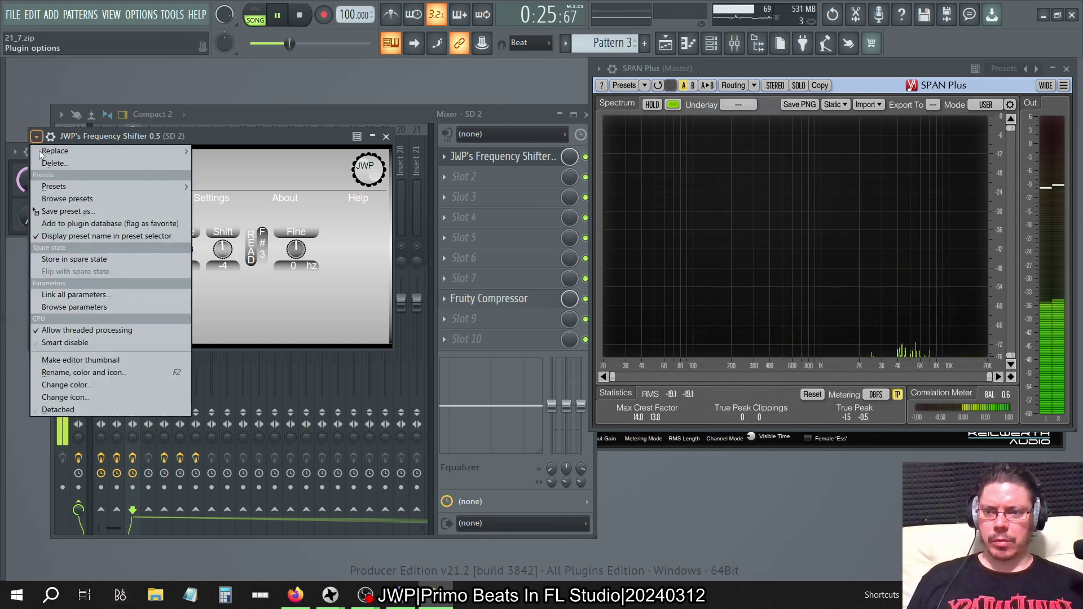
left_click(82, 259)
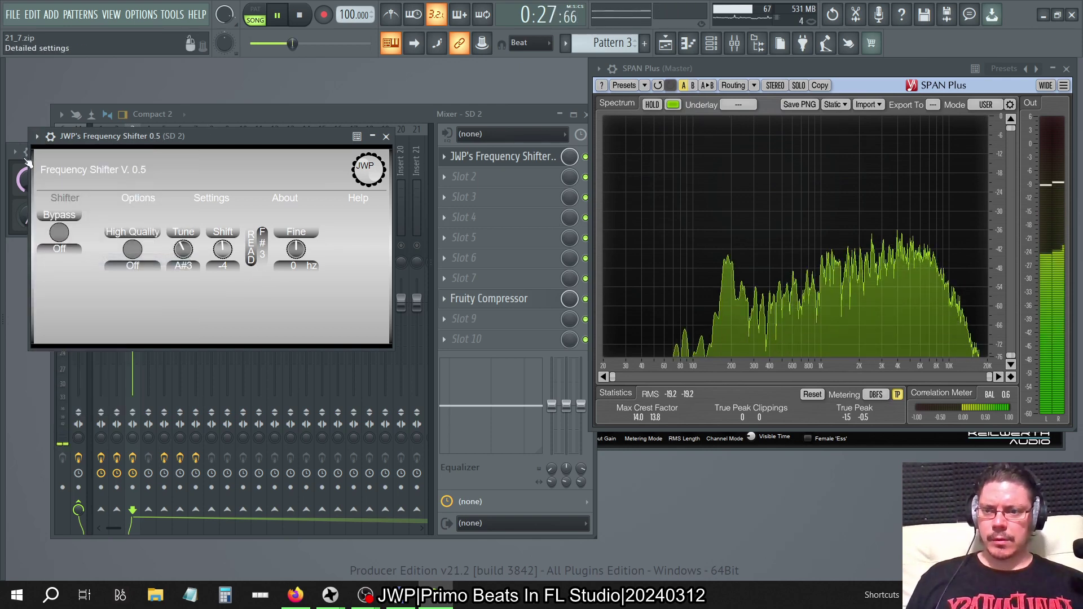
left_click(36, 137)
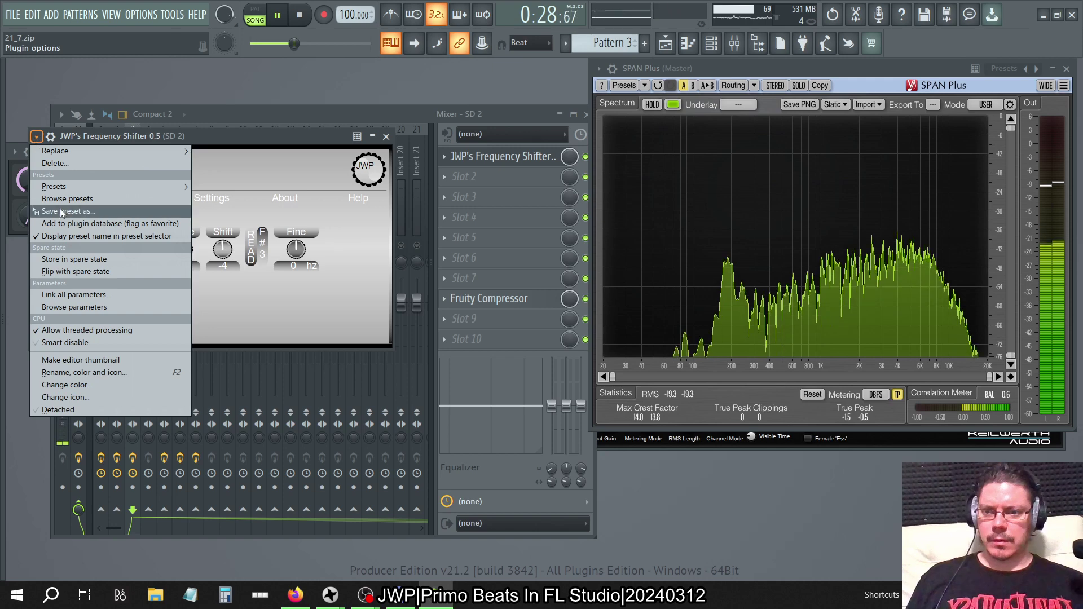
left_click(66, 272)
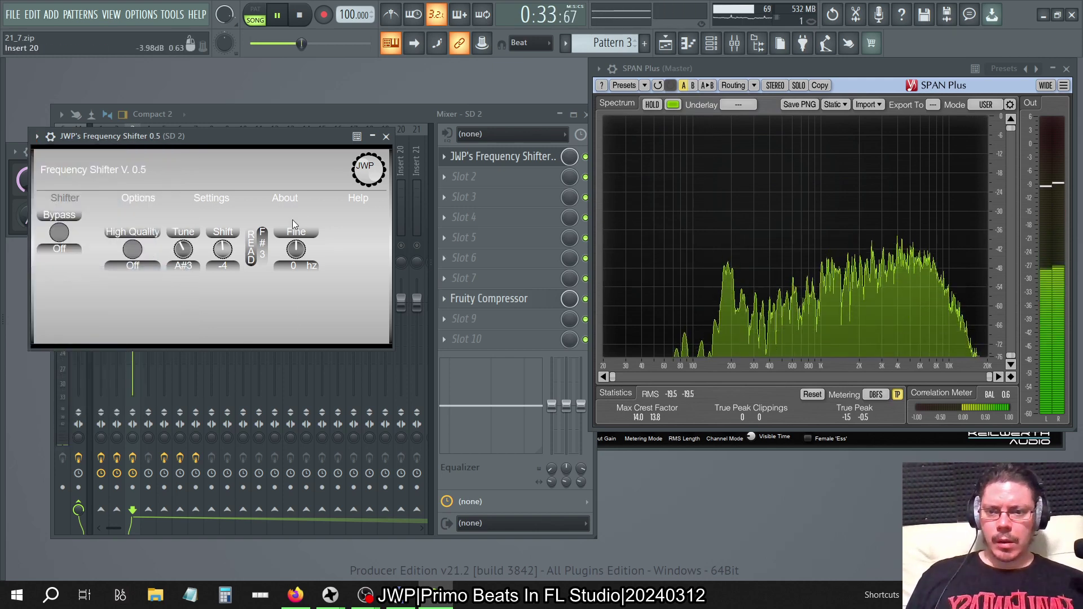
left_click_drag(223, 248, 220, 227)
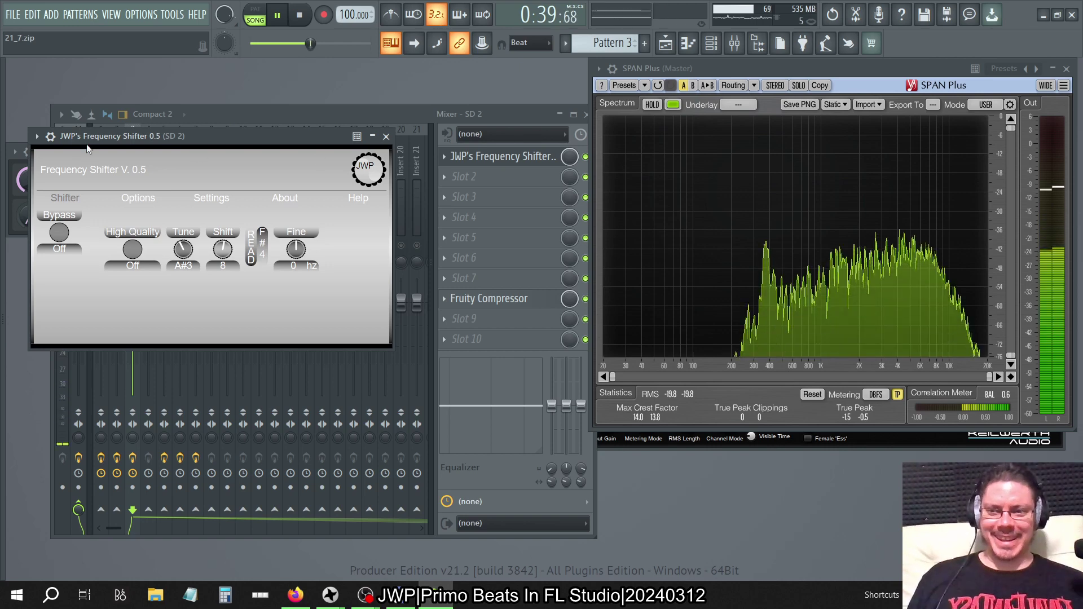
Step: Stop playback, hide the SD 2 Frequency Shifter, unsolo SD 2 and play the full beat from the start
left_click(300, 16)
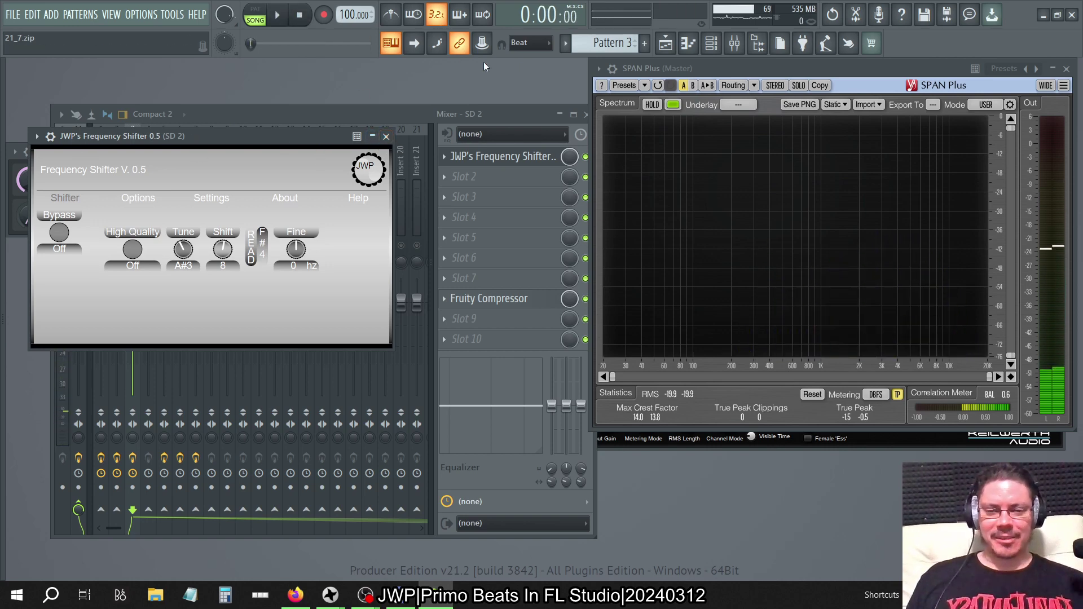
left_click(370, 138)
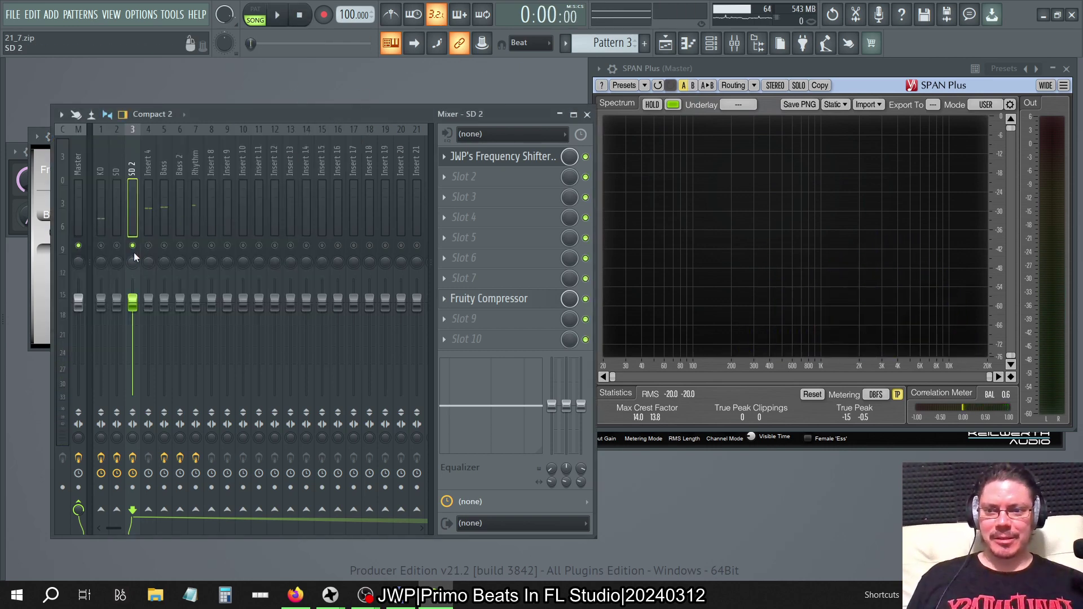
right_click(134, 248)
left_click(277, 16)
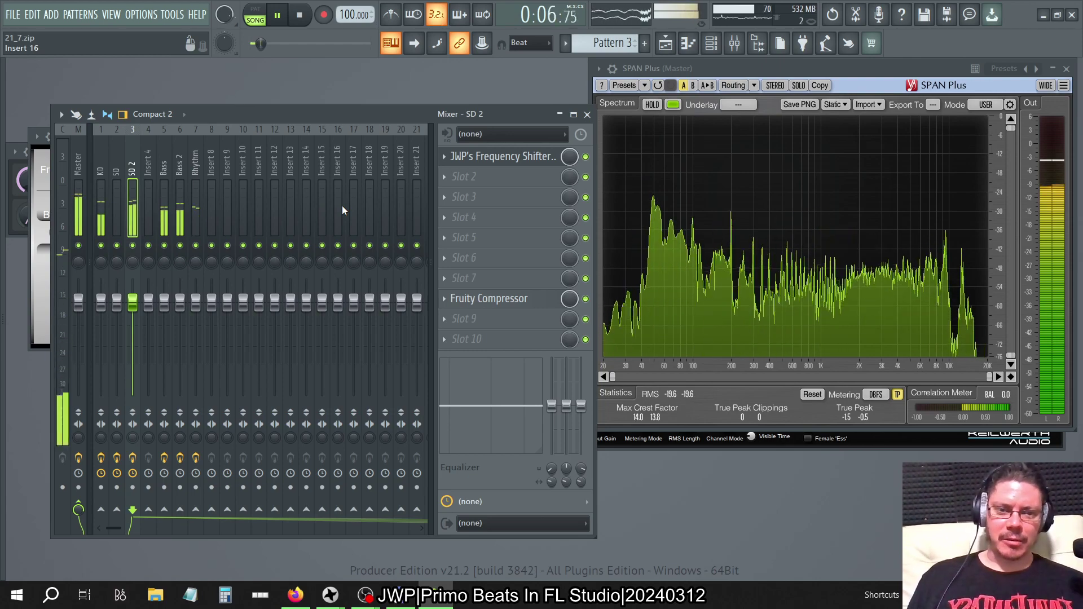
key("alt+F8")
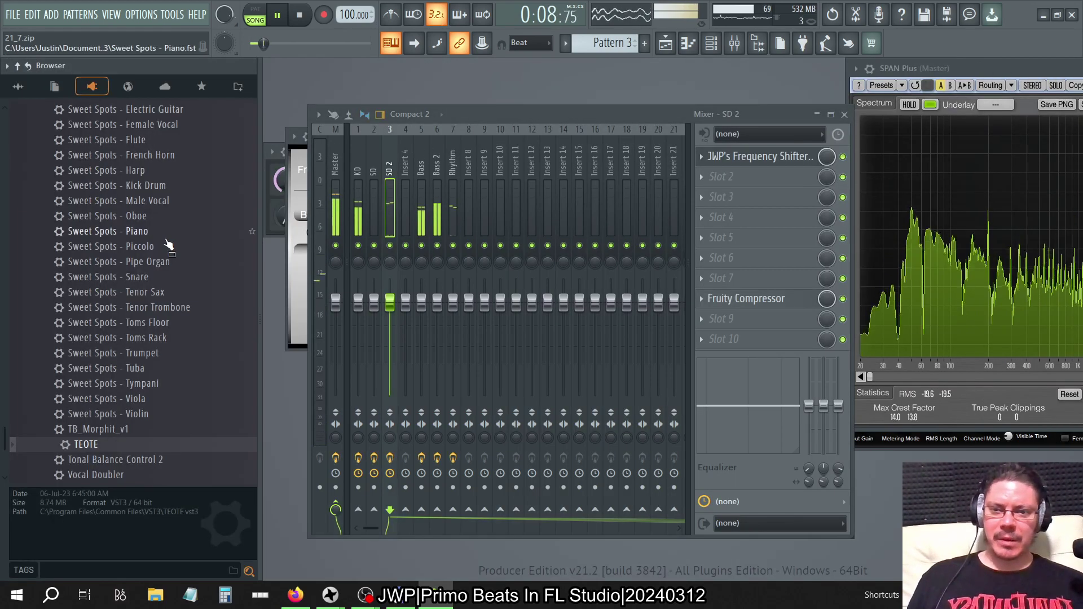
key("alt+F8")
left_click(43, 161)
left_click(38, 136)
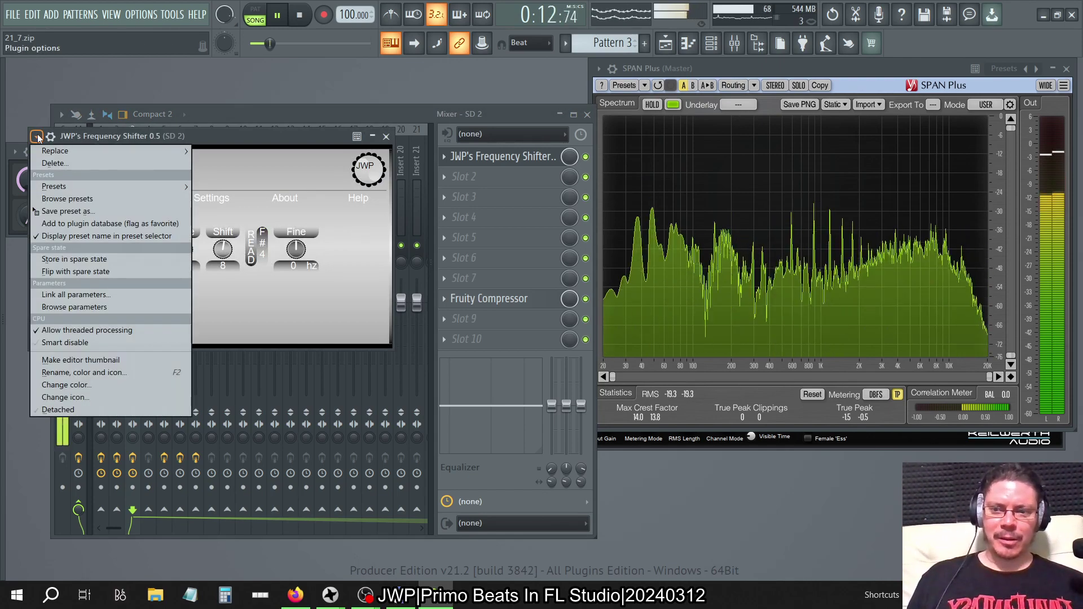
key("Escape")
Step: Store the SD track's Frequency Shifter settings in the spare state and set its Shift to 5
left_click(120, 163)
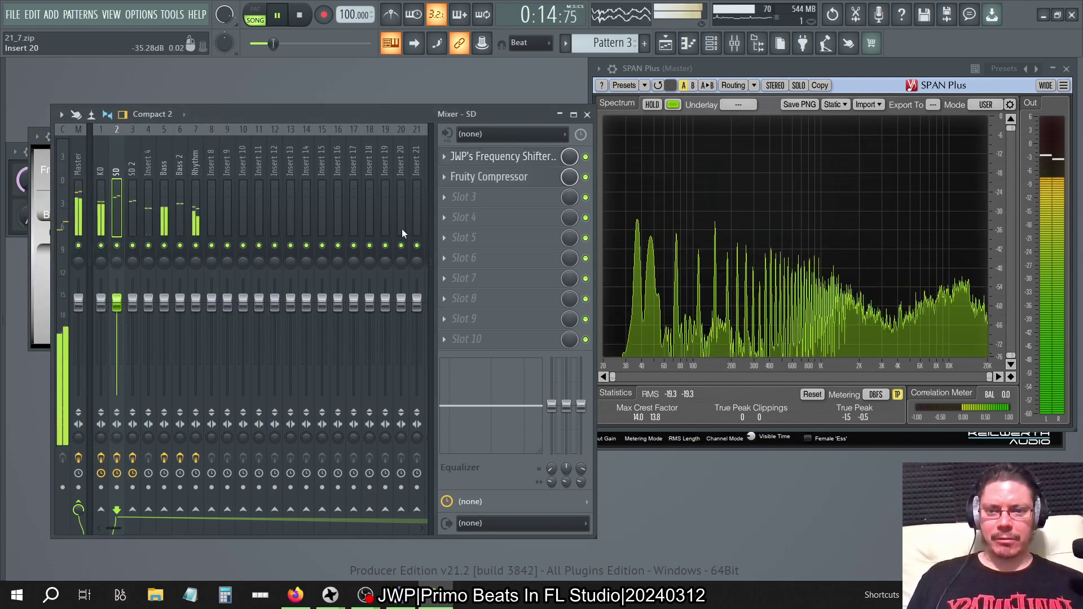
left_click(504, 158)
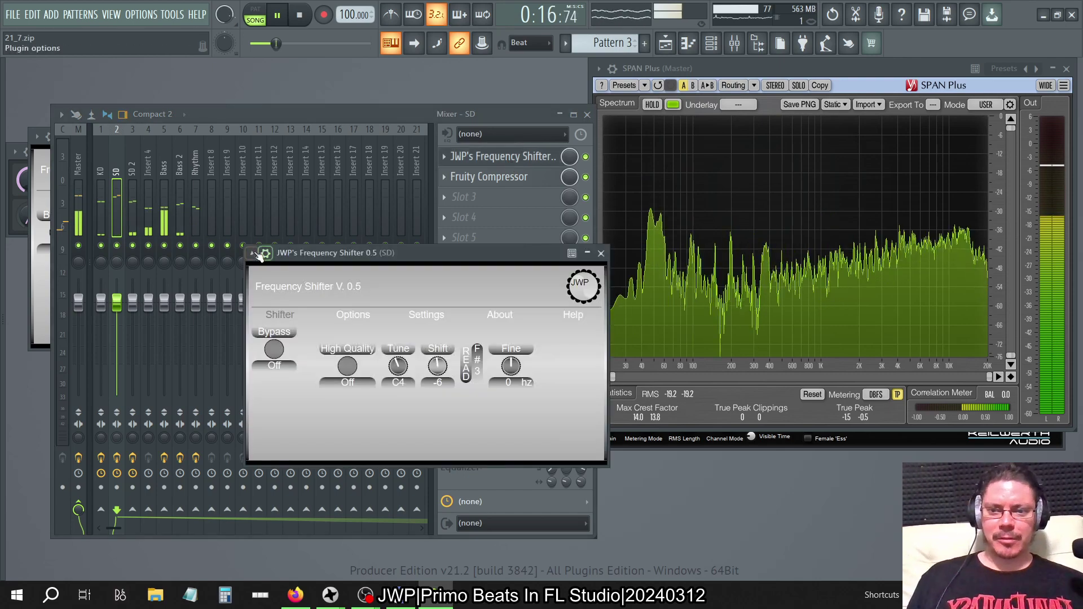
left_click(252, 253)
left_click(289, 373)
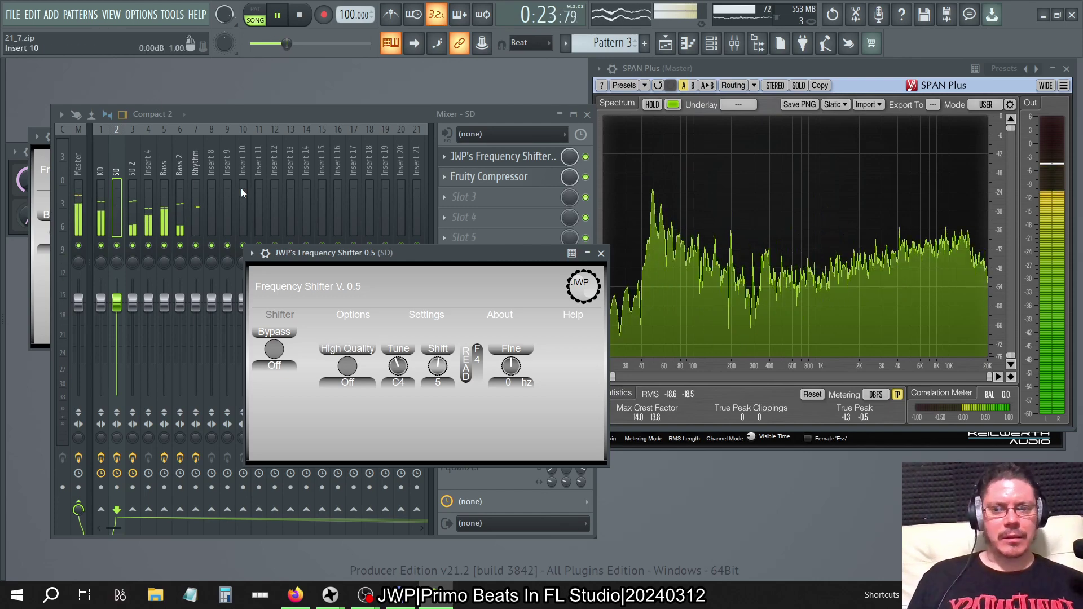
Step: Flip both snare Frequency Shifters to their spare states, giving Shift -6 on SD and -4 on SD 2
left_click(252, 252)
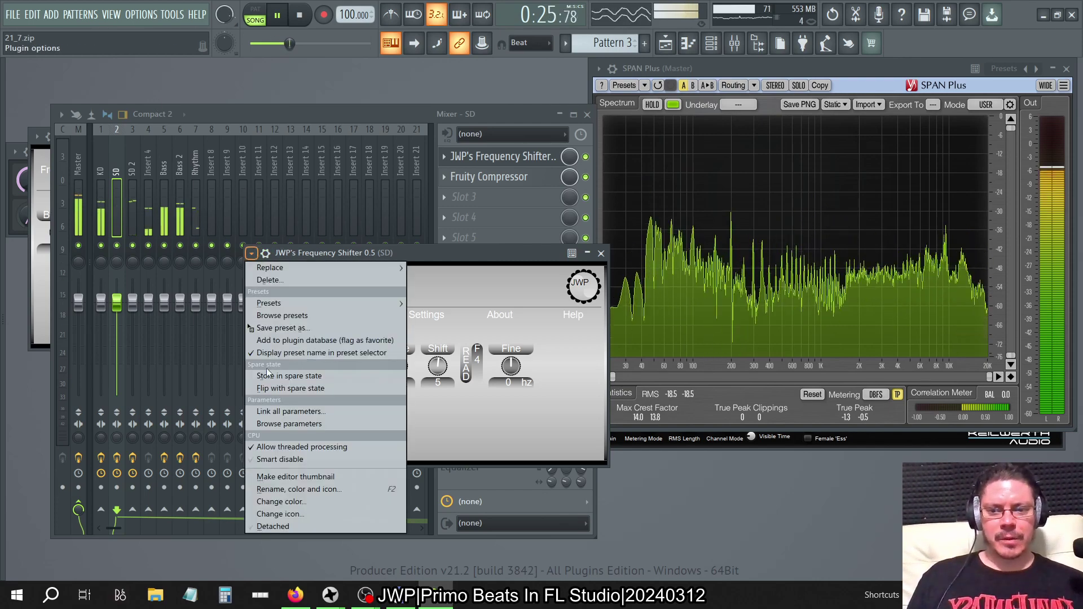
left_click(267, 388)
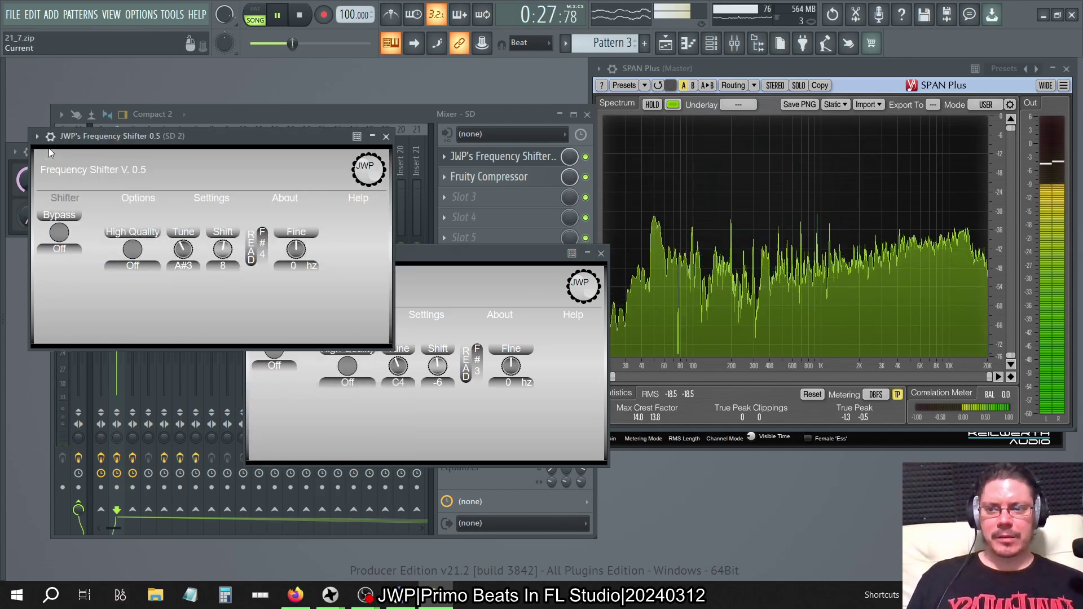
left_click(38, 137)
left_click(68, 270)
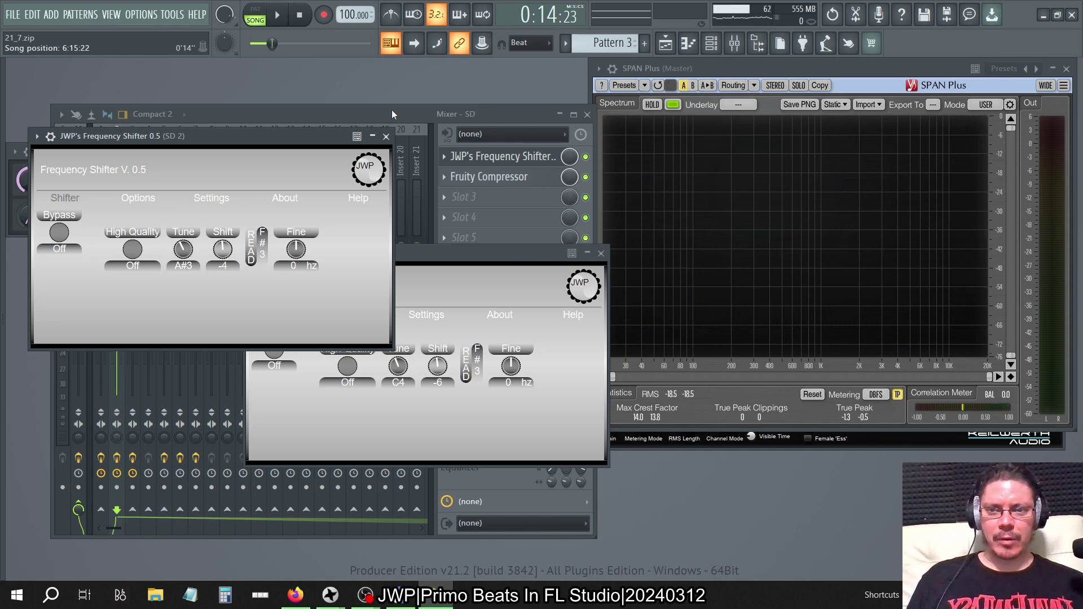
Step: Play the beat and move the song position back slightly to hear the section again
key("space")
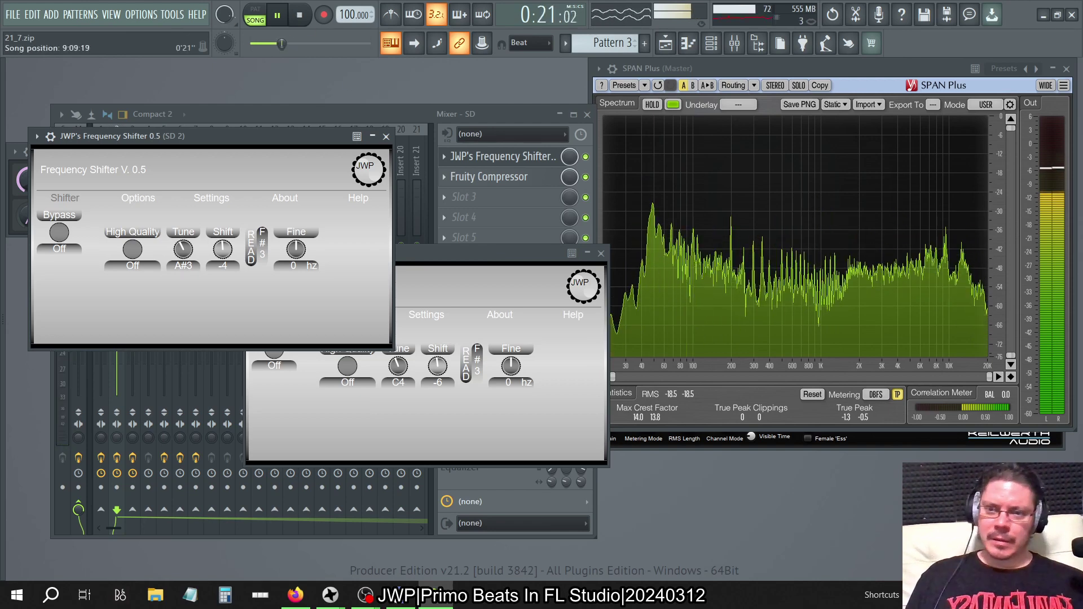
left_click_drag(281, 44, 269, 43)
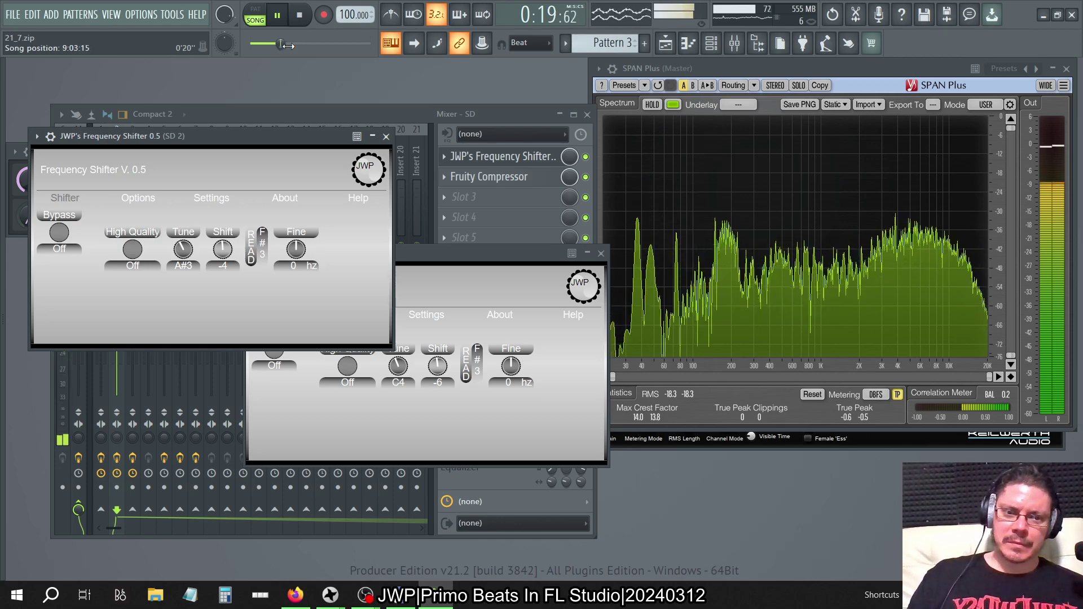
Step: Solo the SD 2 track, enable SD alongside it and bring the SD 2 Frequency Shifter to the front
left_click(309, 112)
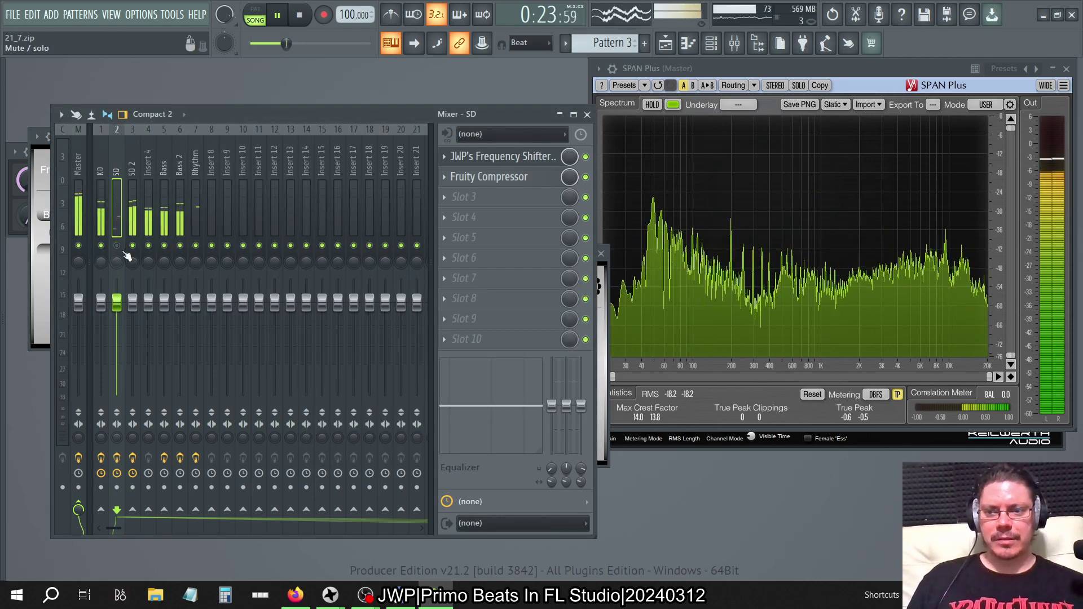
right_click(132, 246)
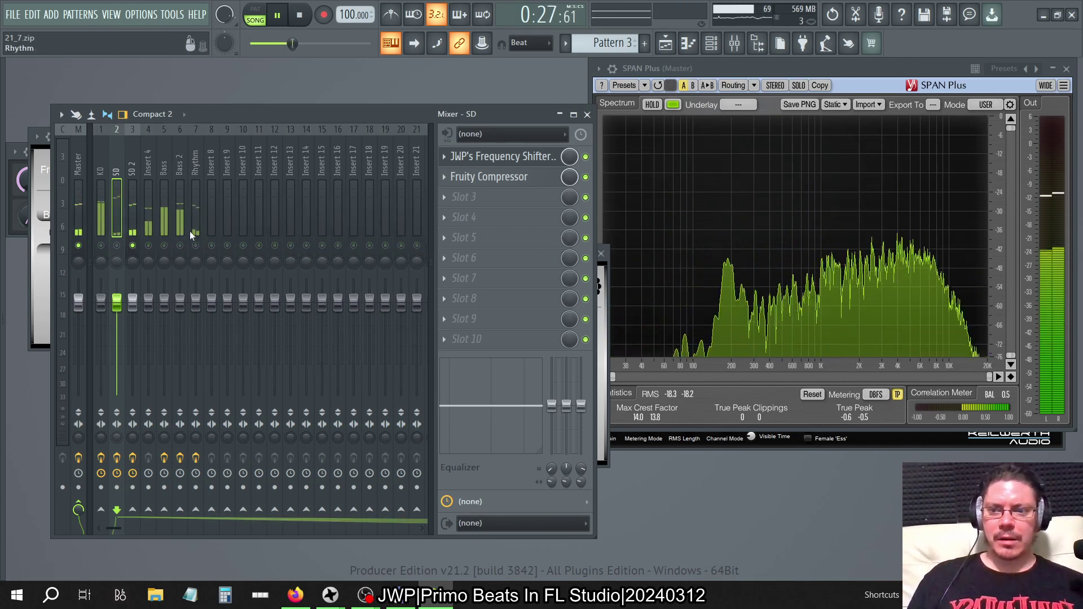
left_click(117, 245)
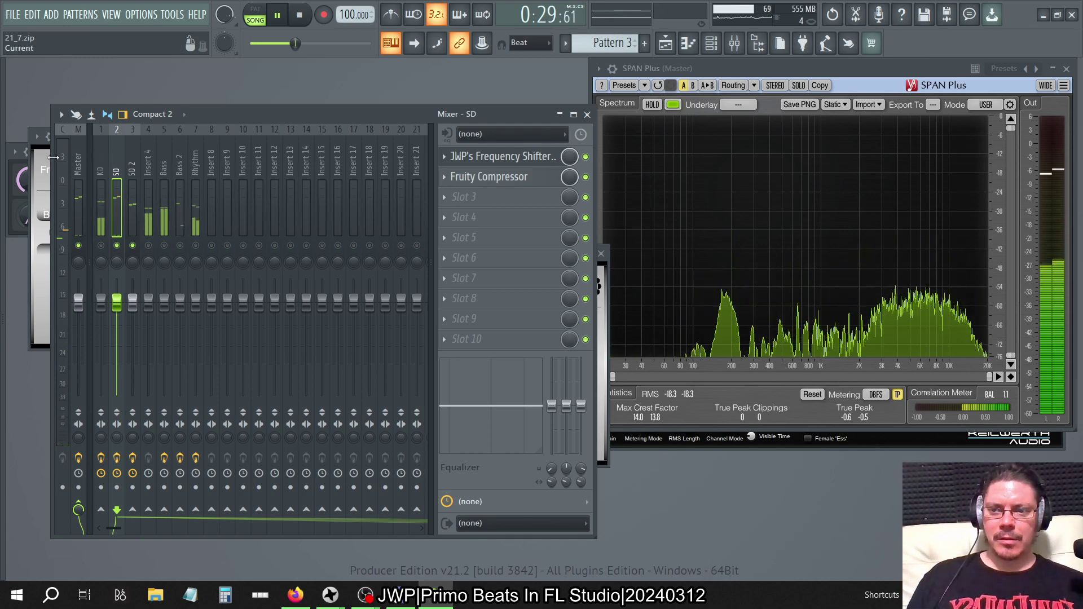
left_click(42, 171)
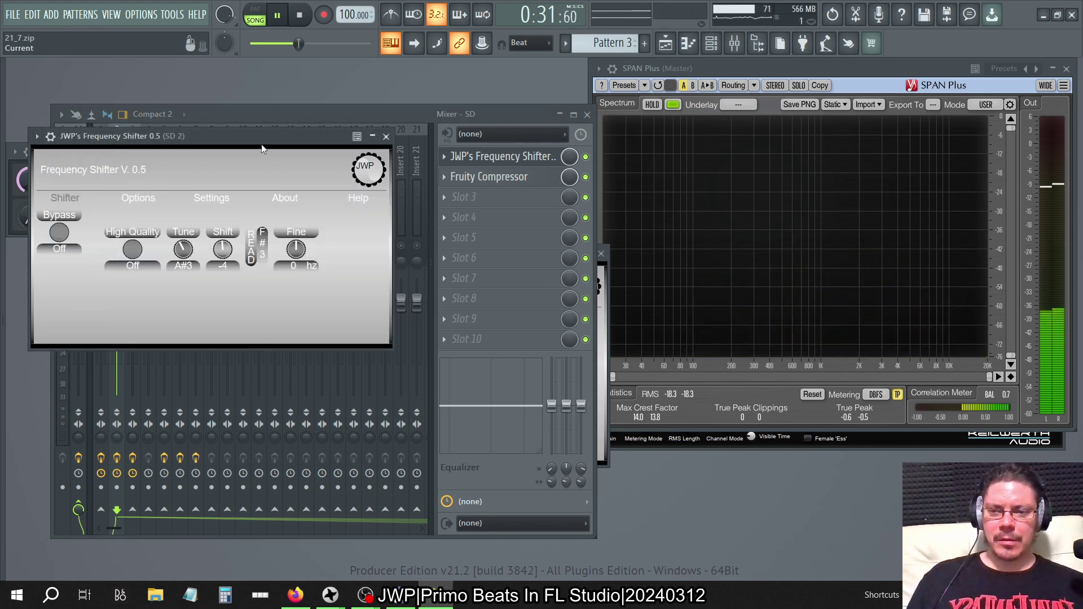
Step: Play the beat and turn off the solo on the SD track to hear all mixer tracks
left_click(229, 125)
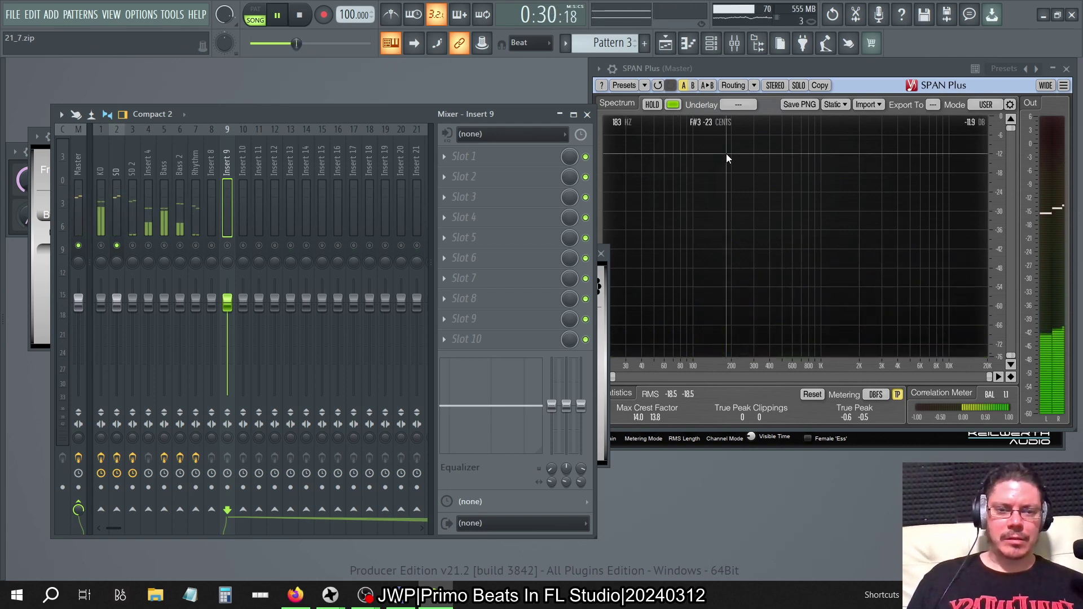
key("space")
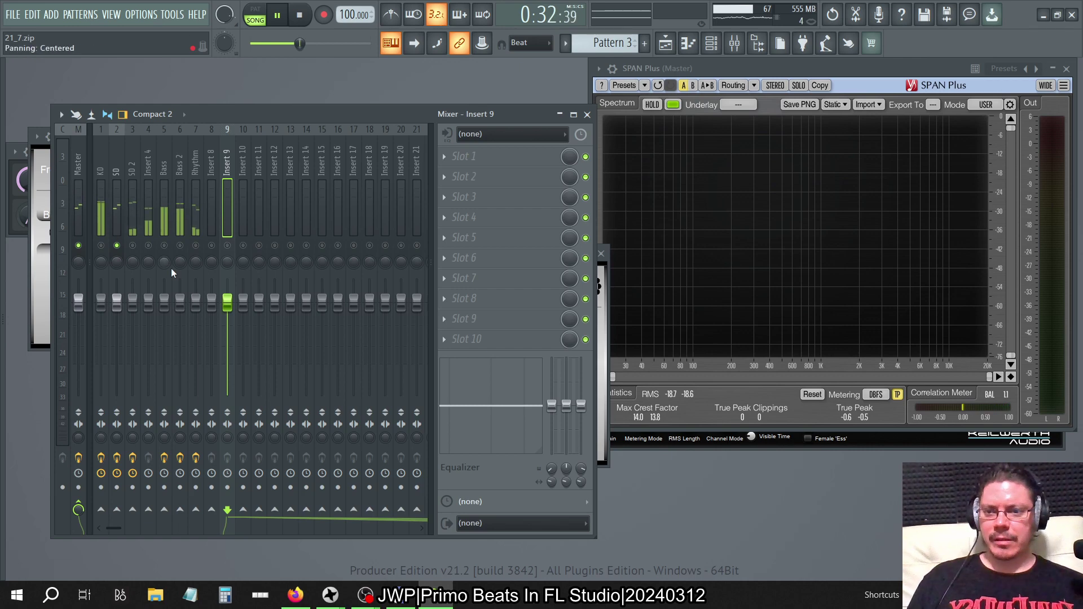
right_click(118, 246)
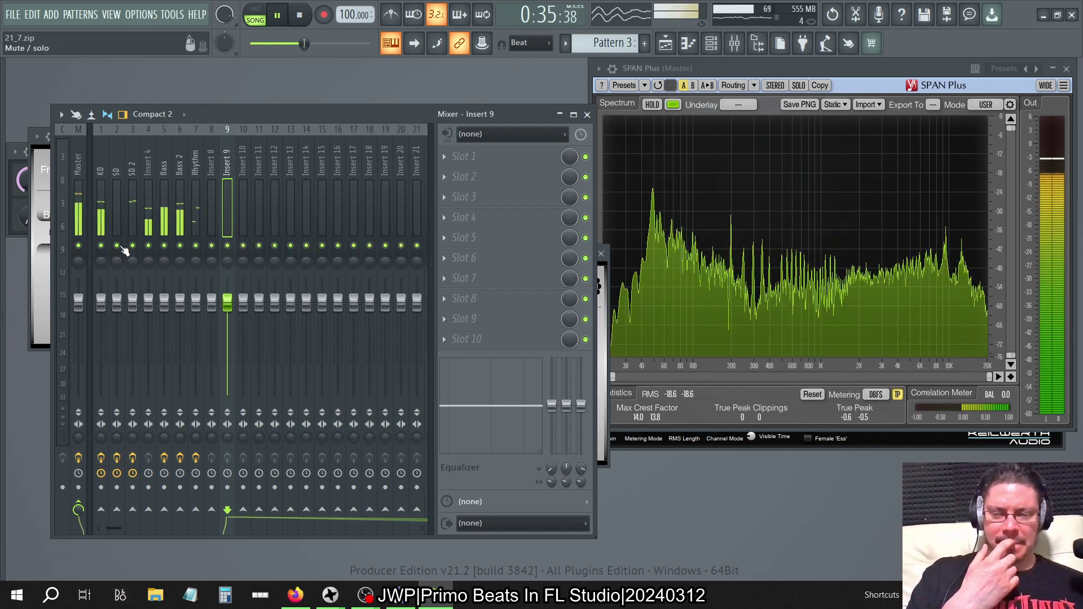
Step: Flip the SD 2 Frequency Shifter to its spare state, giving Shift 8
left_click(36, 137)
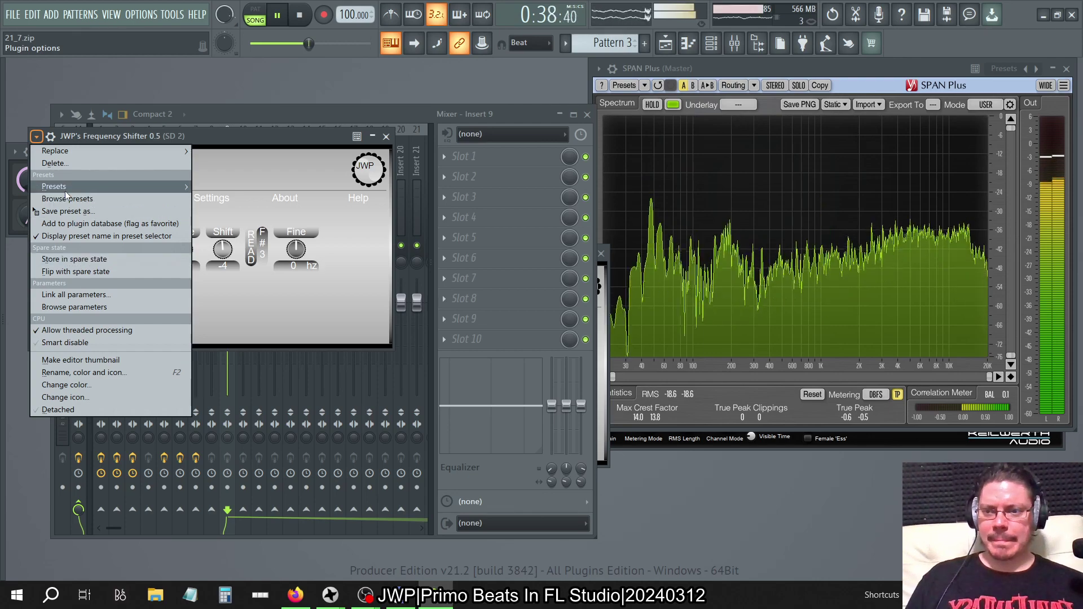
mouse_move(66, 188)
left_click(98, 275)
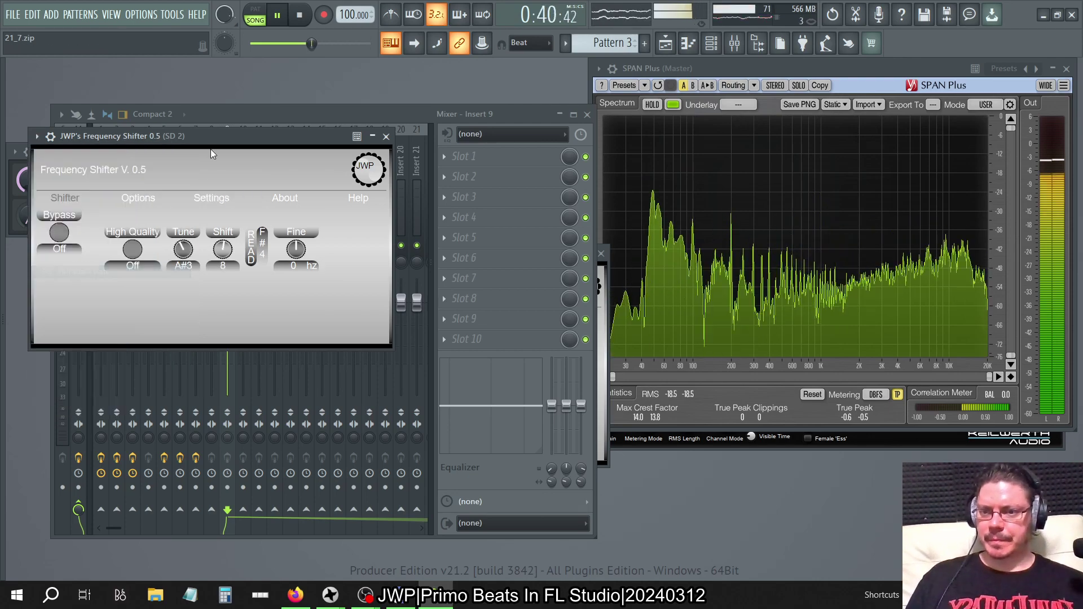
Step: Open the SD track's Frequency Shifter, flip it to its spare state and raise its Shift to 6
left_click_drag(115, 137, 290, 242)
left_click_drag(238, 113, 369, 129)
left_click(280, 175)
left_click(267, 175)
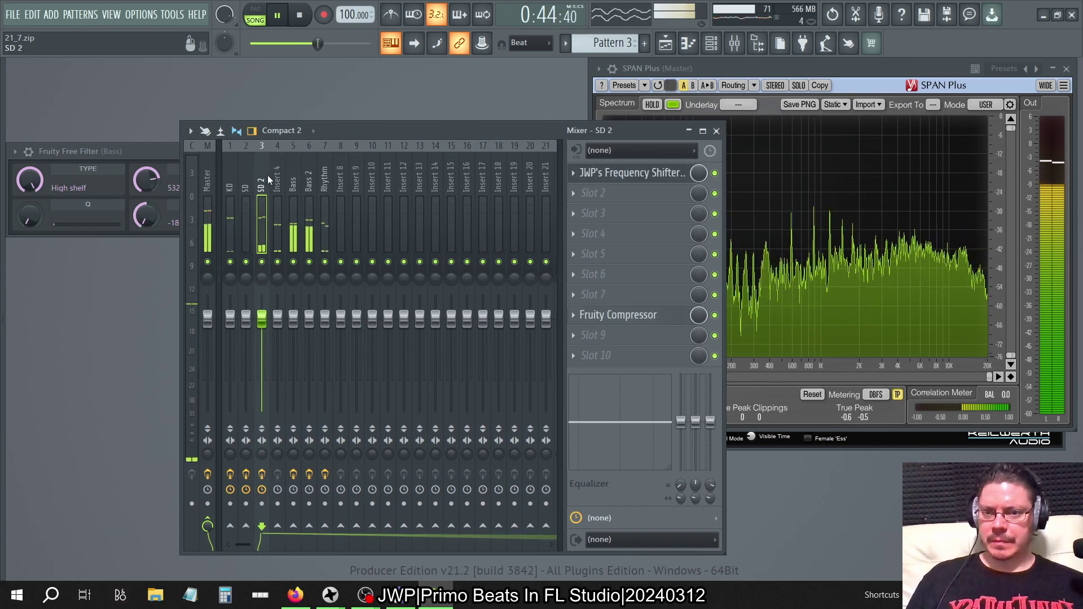
left_click(253, 171)
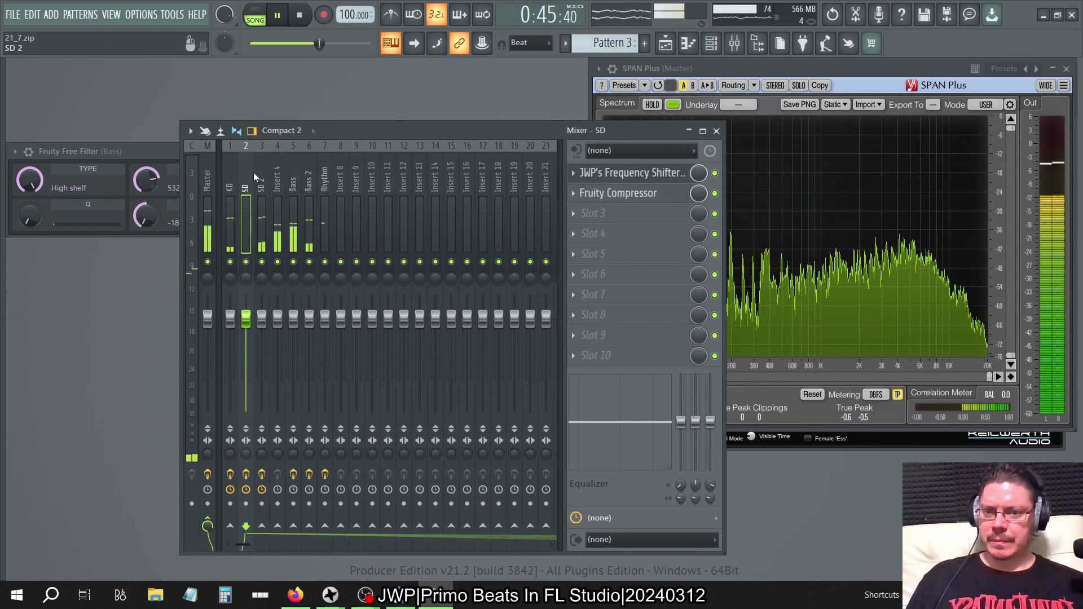
left_click(621, 175)
left_click(252, 254)
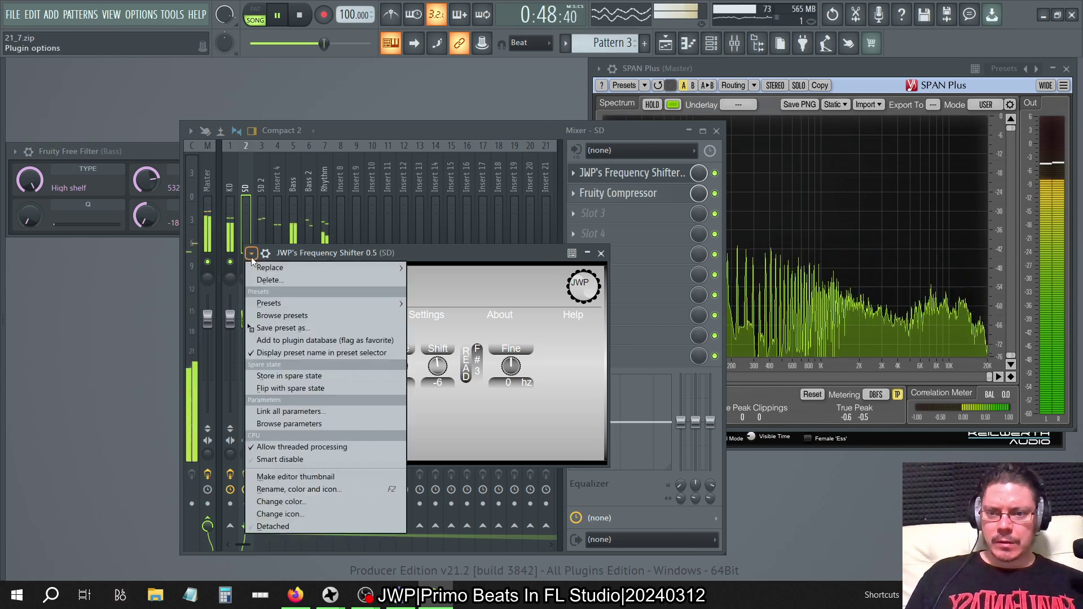
left_click(292, 389)
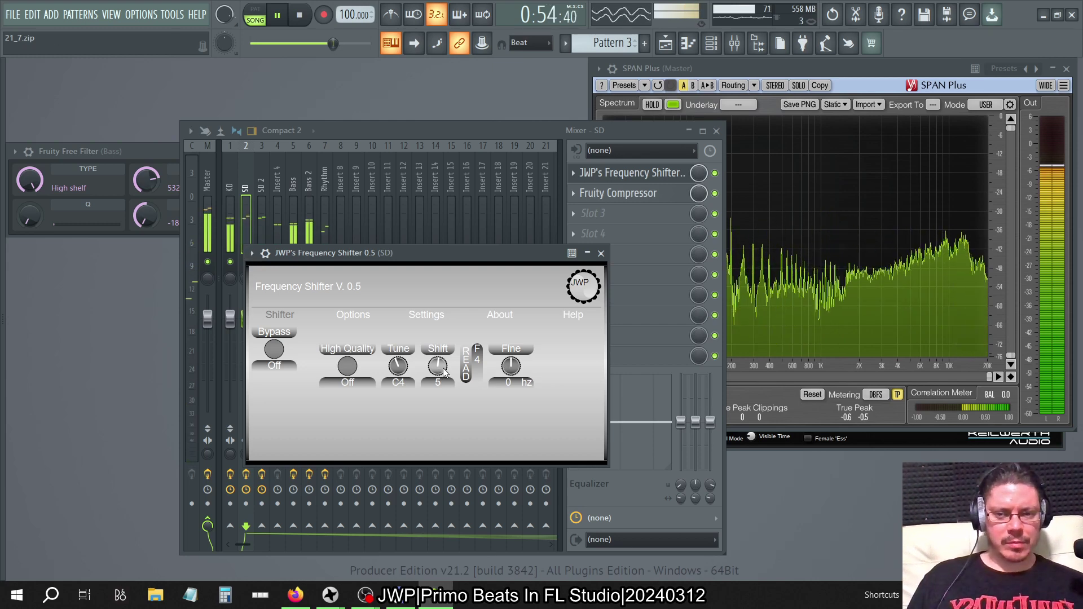
scroll(444, 371, "up", 1)
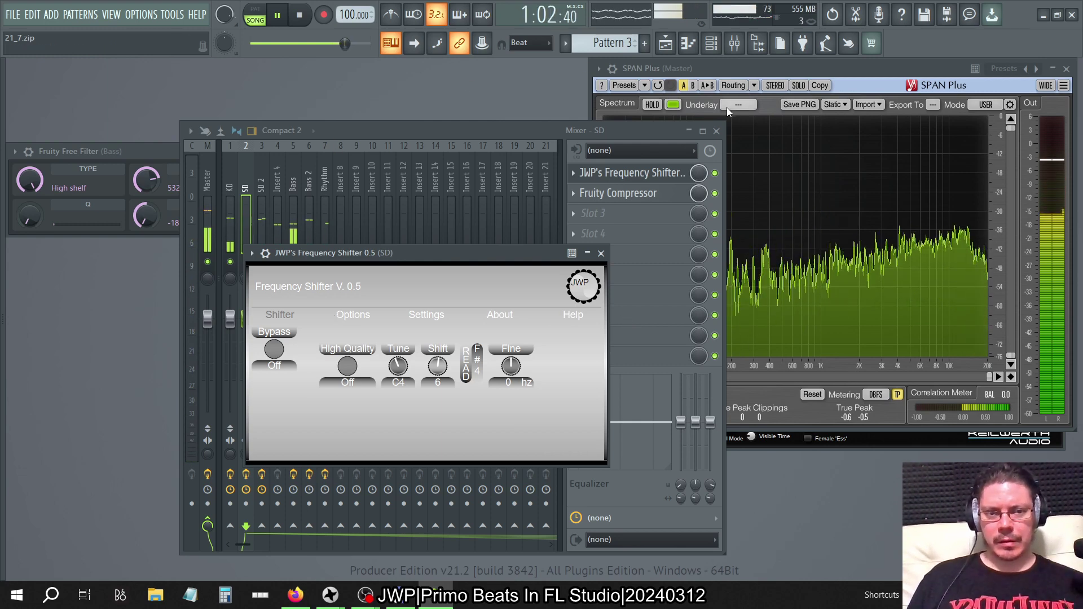
Step: Close the mixer, both snare Frequency Shifters and all remaining plugin windows
left_click(718, 132)
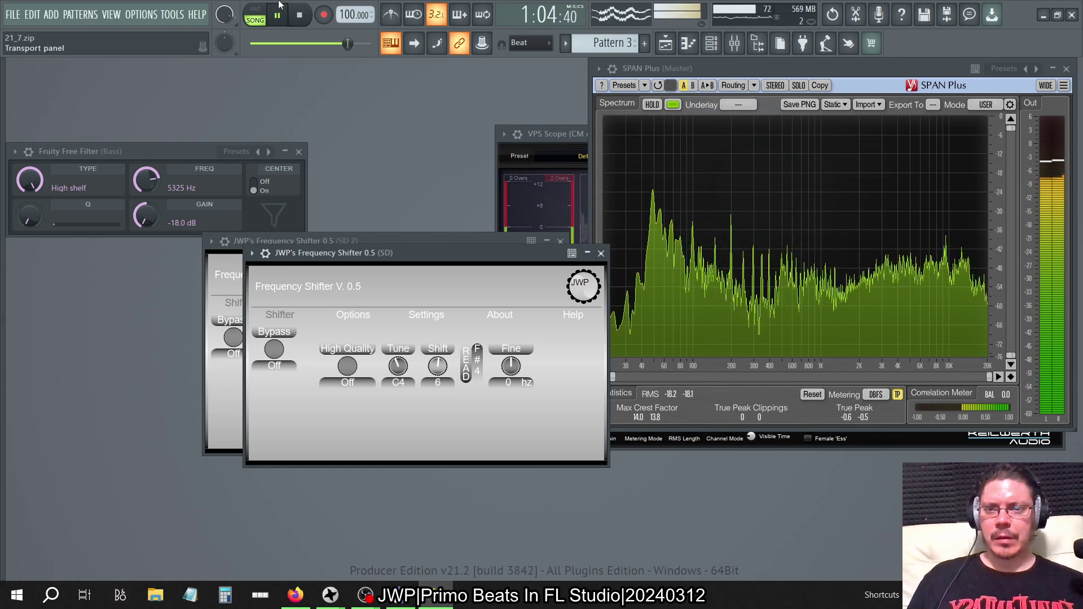
left_click_drag(346, 46, 358, 47)
left_click_drag(386, 254, 494, 299)
left_click(712, 299)
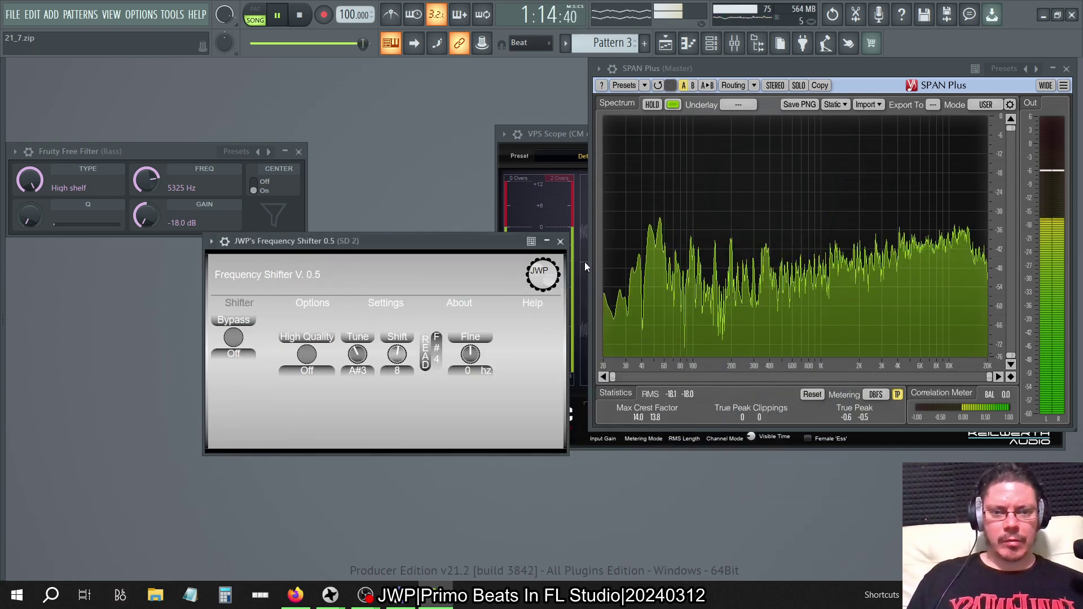
left_click(561, 242)
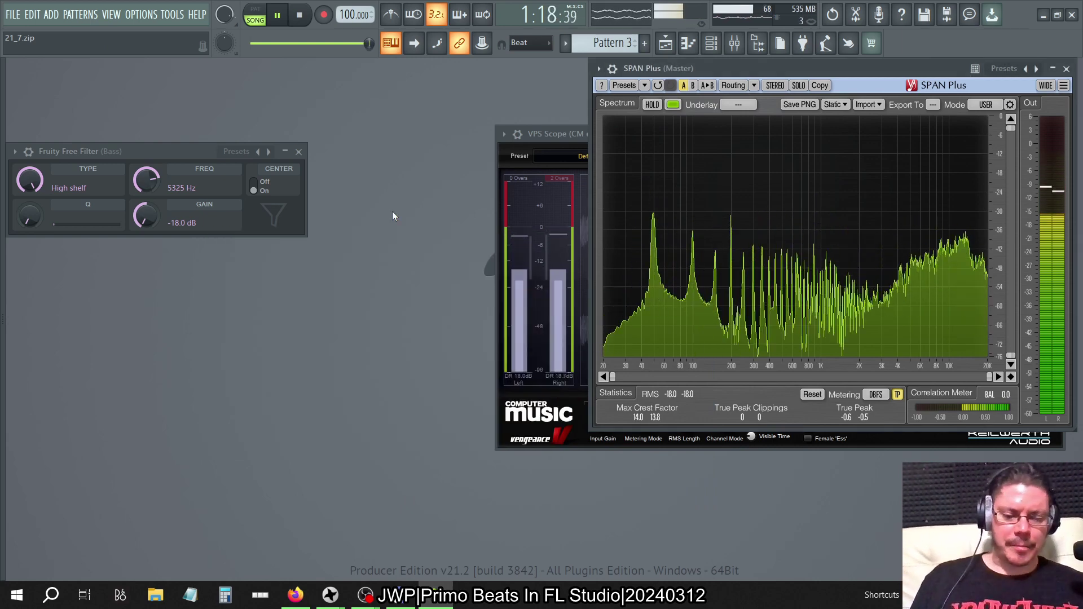
key("F12")
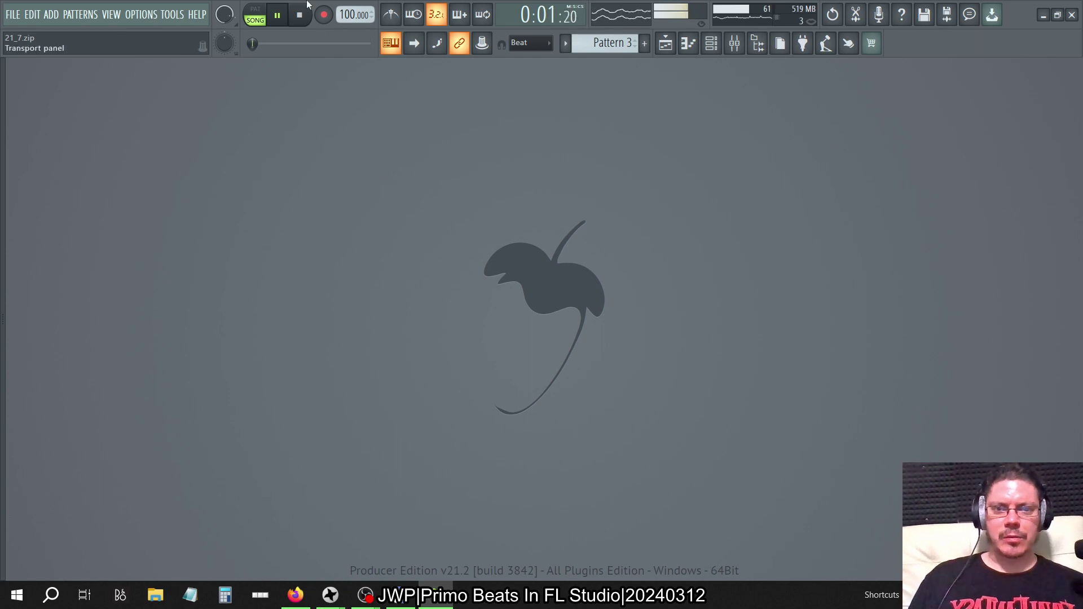
Step: Reopen the mixer, solo the SD 2 track and select it
left_click(711, 44)
left_click(711, 43)
left_click(735, 44)
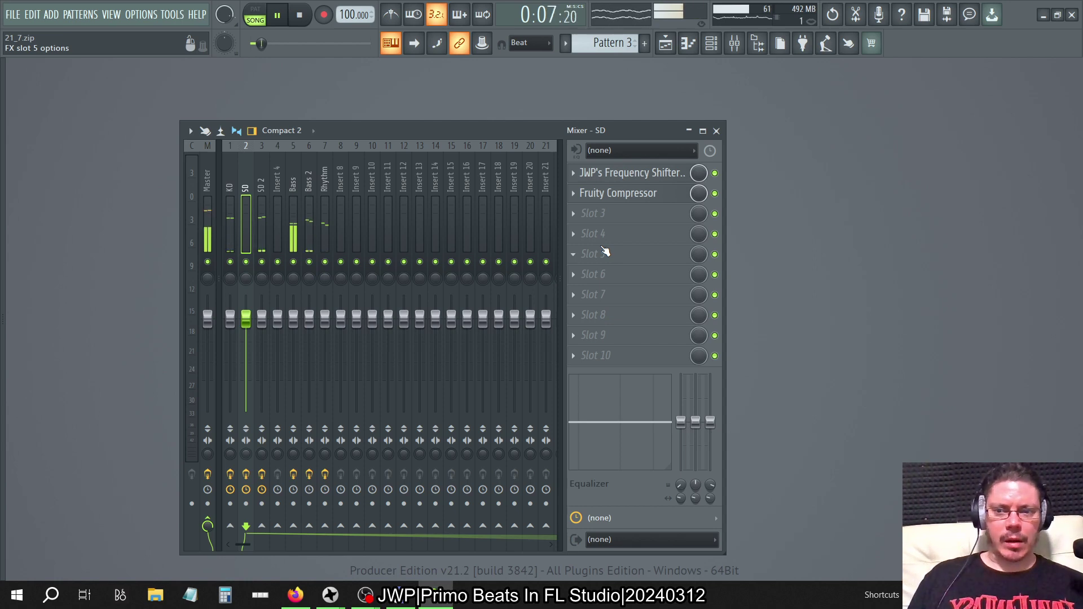
right_click(261, 262)
left_click(260, 181)
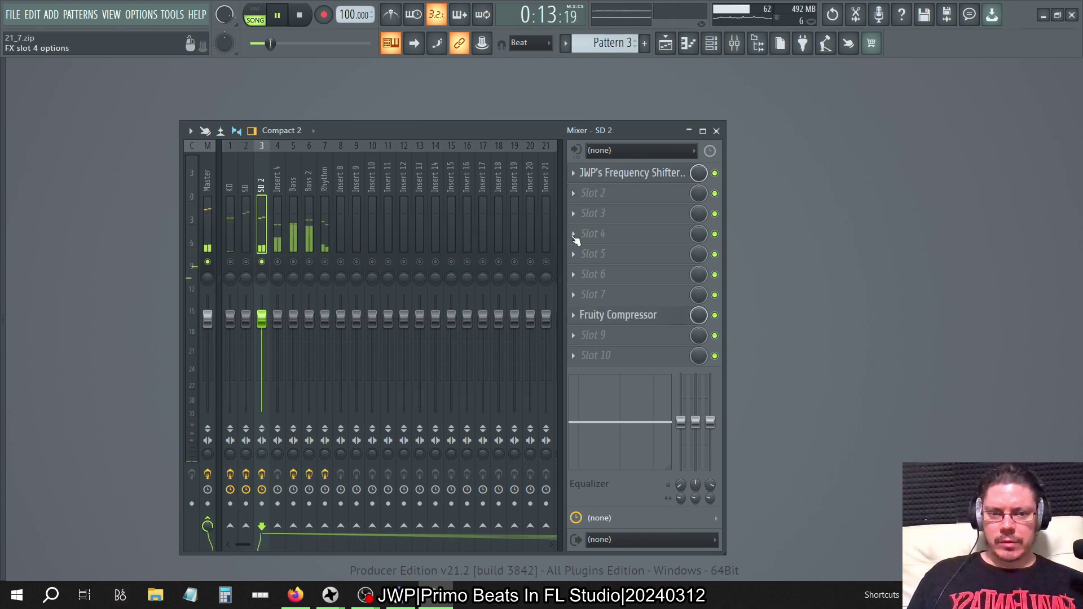
Step: Add Fruity Parametric EQ 2 to the SD 2 track with the Roll Off preset and move it to slot 4
left_click(574, 192)
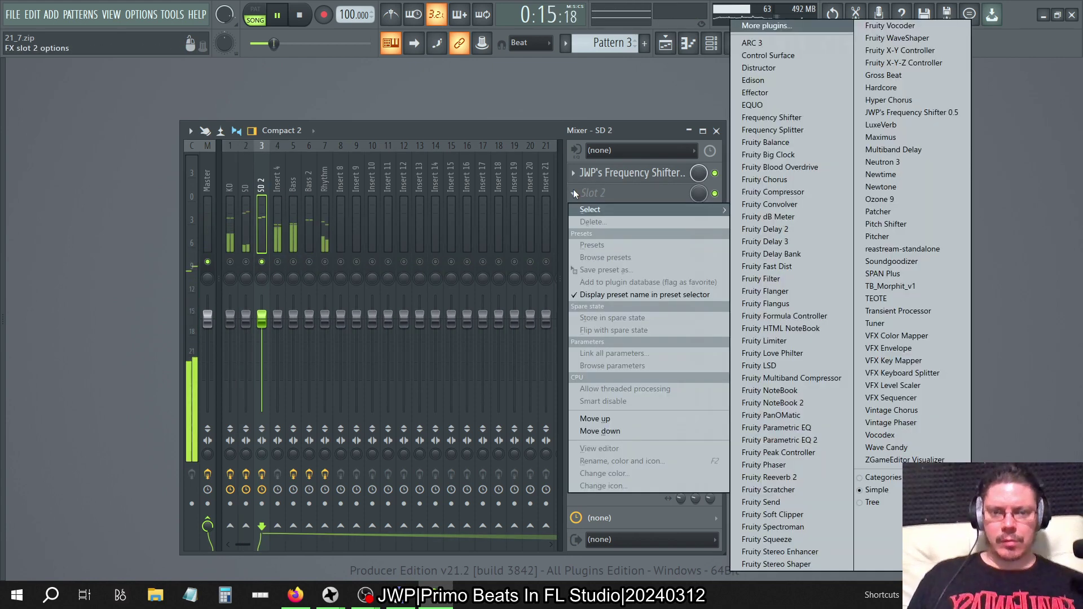
left_click(801, 442)
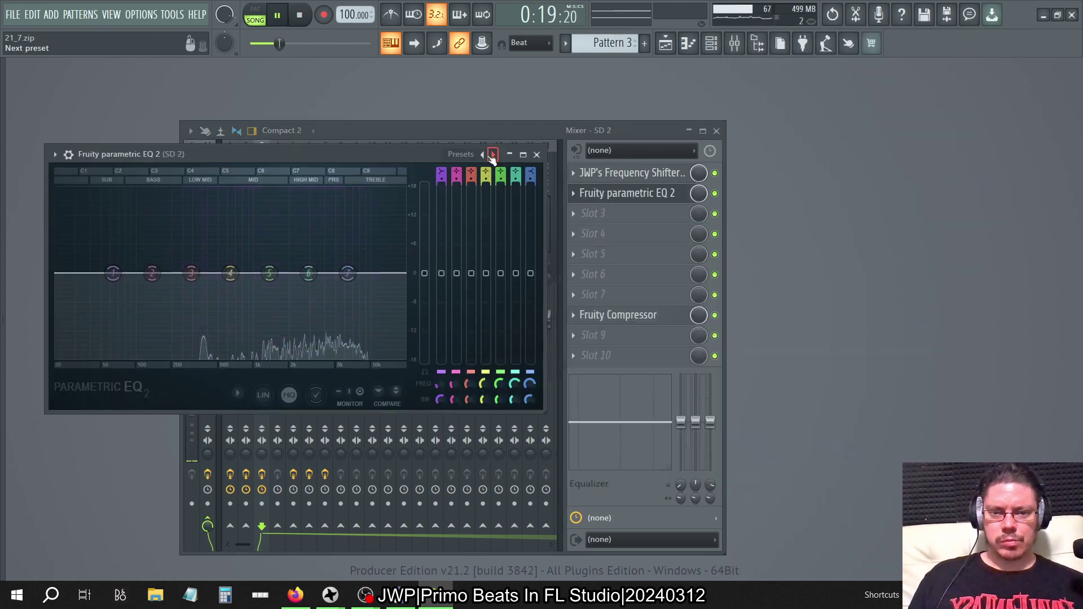
left_click(537, 154)
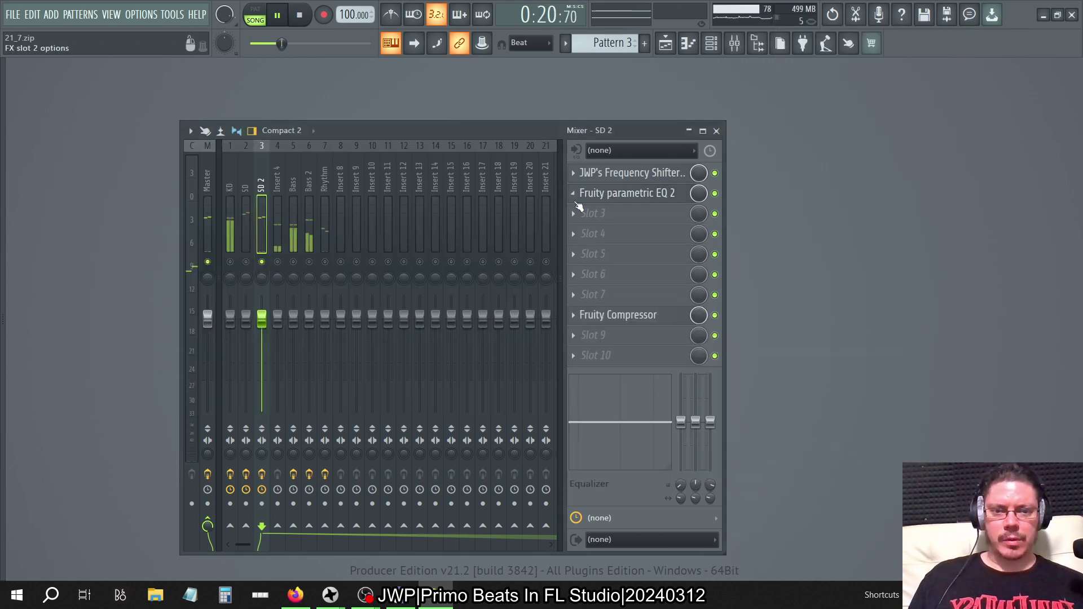
left_click(624, 198)
left_click(489, 155)
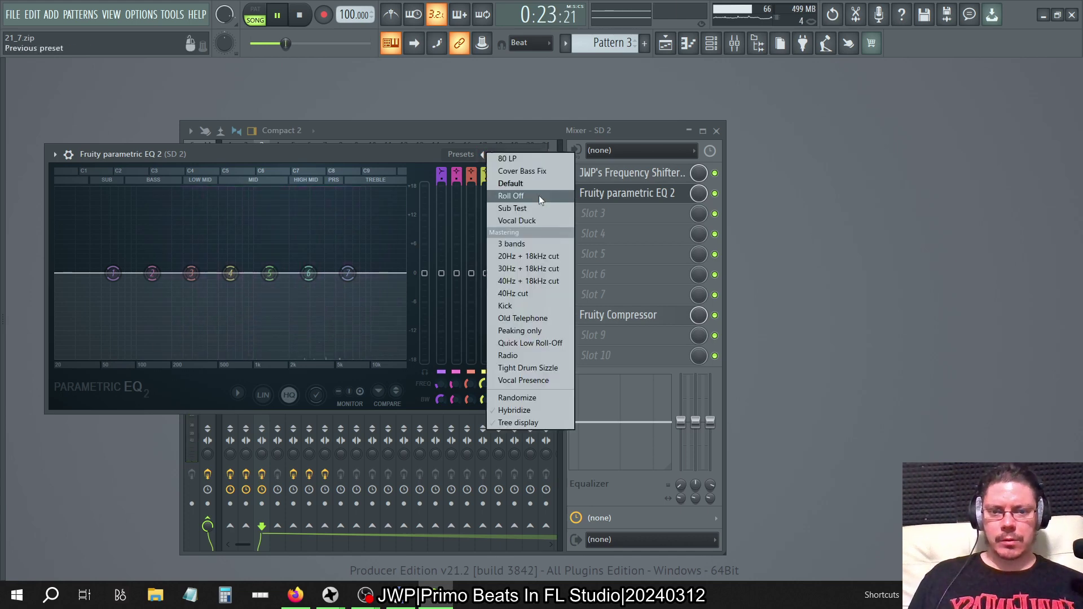
left_click(519, 210)
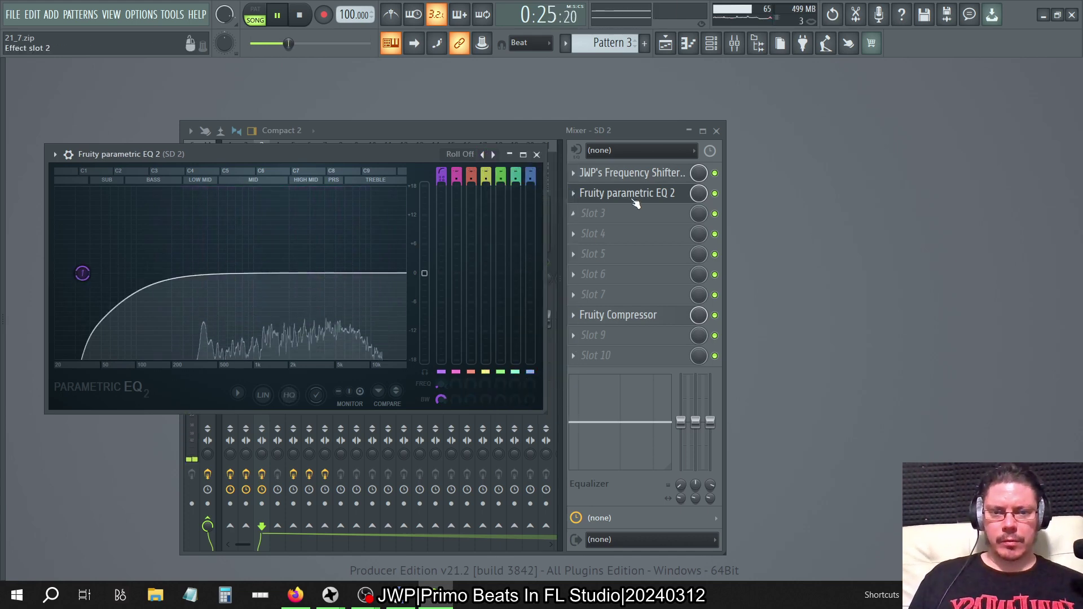
left_click_drag(636, 198, 636, 238)
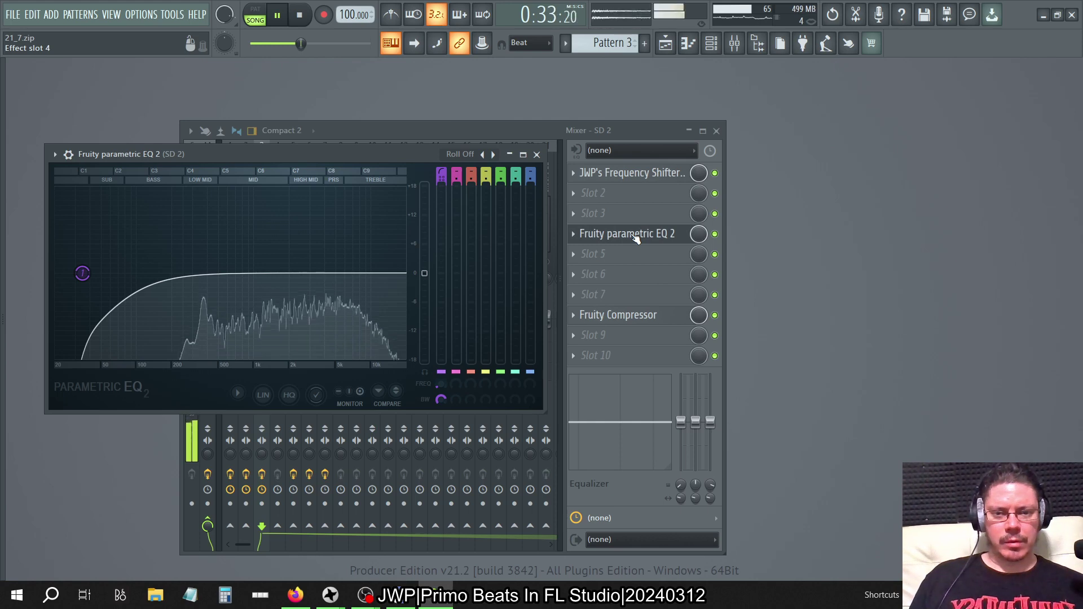
Step: Load the Drums preset in the SD 2 track's Fruity Compressor
left_click(630, 320)
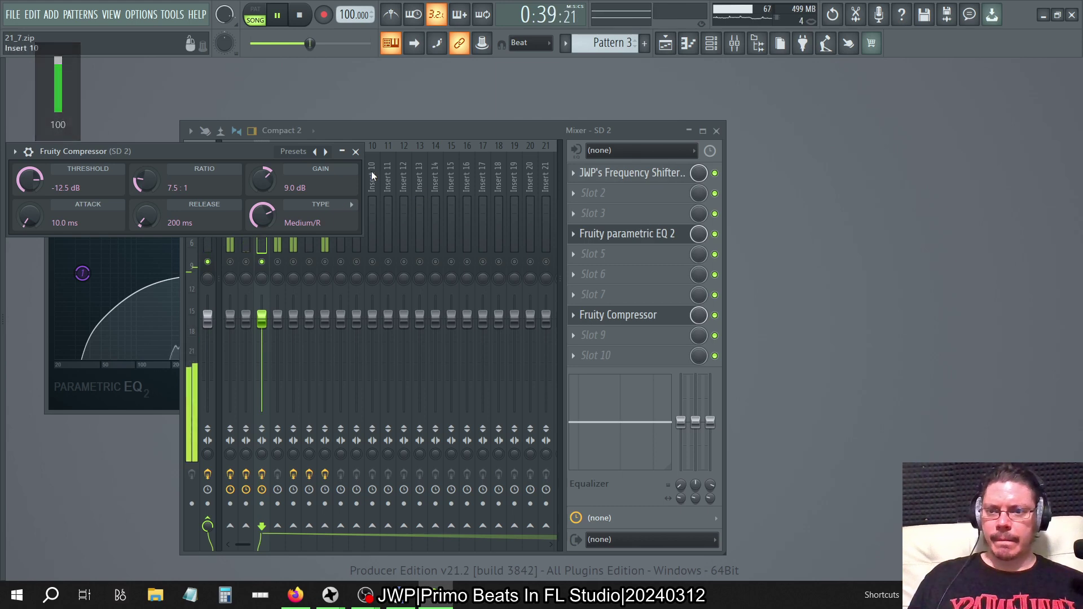
right_click(329, 153)
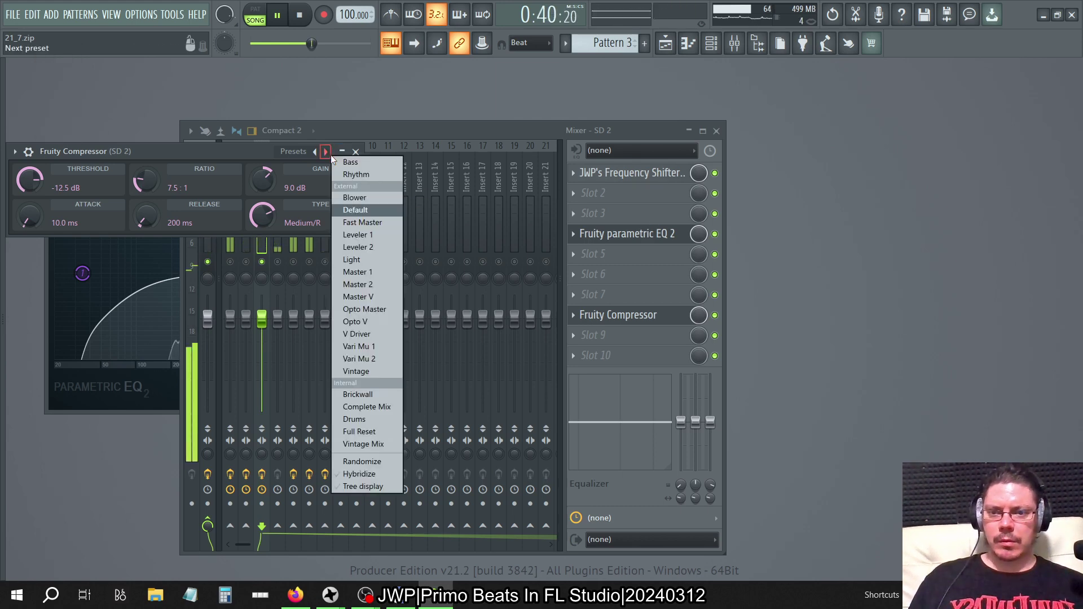
left_click(358, 419)
Step: Raise the main level of SD 2's Fruity Parametric EQ 2 to 18 dB
left_click(653, 241)
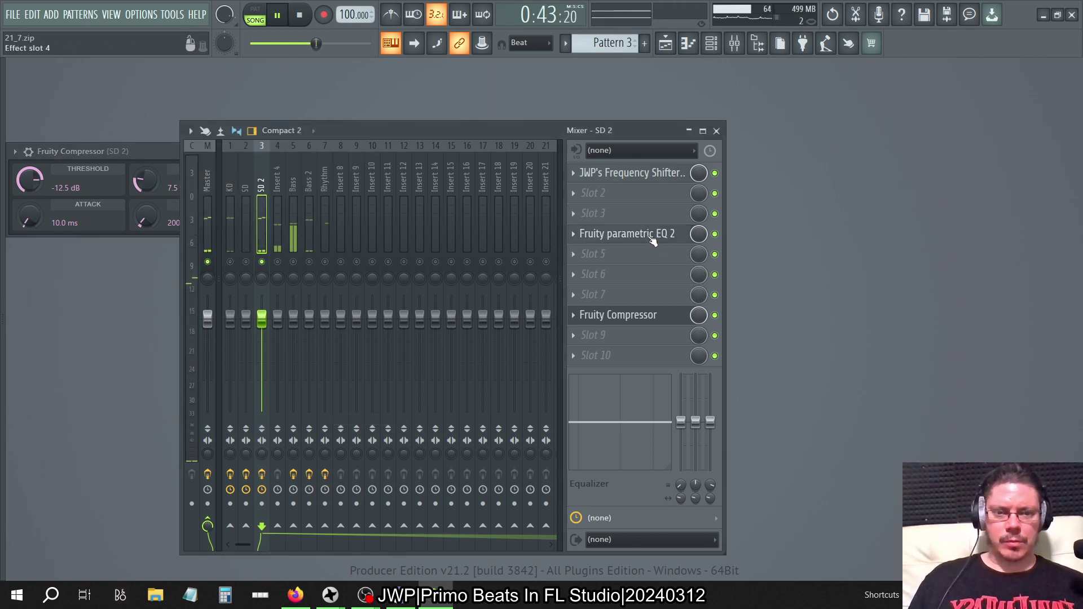
left_click(652, 241)
left_click_drag(425, 273, 426, 188)
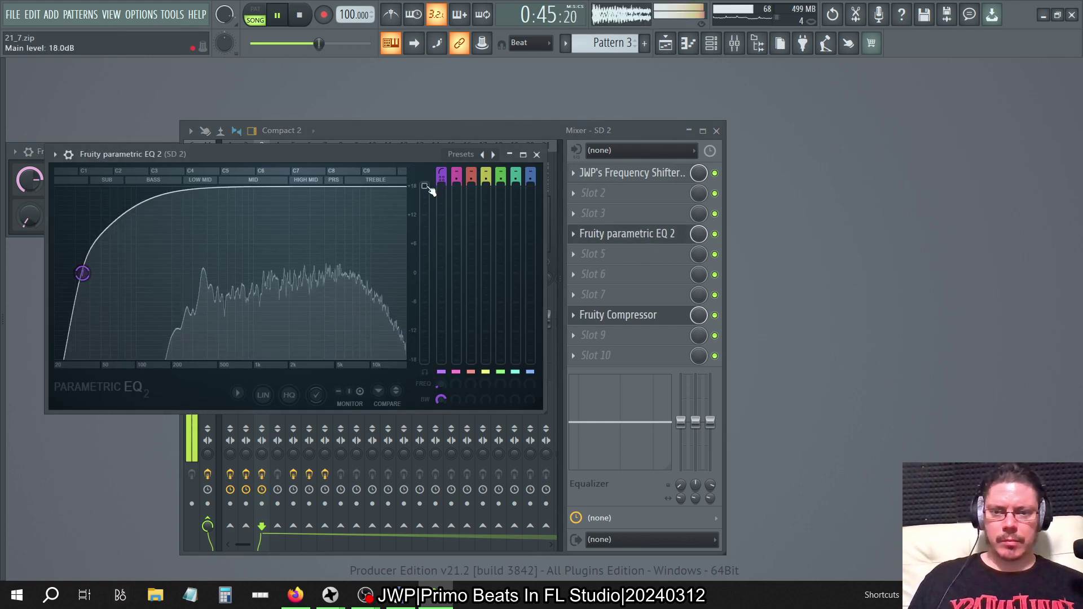
Step: Lower the system volume to 40
key("XF86AudioLowerVolume")
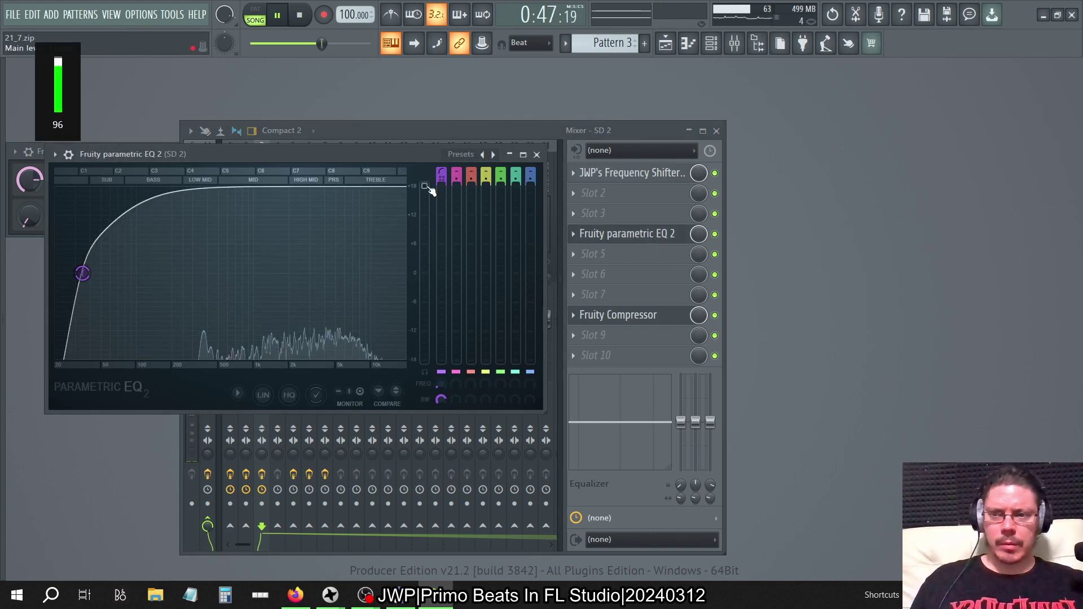
key("XF86AudioLowerVolume")
key("XF86AudioLowerVolume")
key("XF86AudioLowerVolume")
key("XF86AudioLowerVolume")
key("XF86AudioLowerVolume")
key("XF86AudioLowerVolume")
key("XF86AudioLowerVolume")
key("XF86AudioLowerVolume")
key("XF86AudioLowerVolume")
key("XF86AudioLowerVolume")
key("XF86AudioLowerVolume")
key("XF86AudioLowerVolume")
key("XF86AudioLowerVolume")
key("XF86AudioLowerVolume")
key("XF86AudioLowerVolume")
key("XF86AudioLowerVolume")
key("XF86AudioLowerVolume")
key("XF86AudioLowerVolume")
key("XF86AudioLowerVolume")
key("XF86AudioLowerVolume")
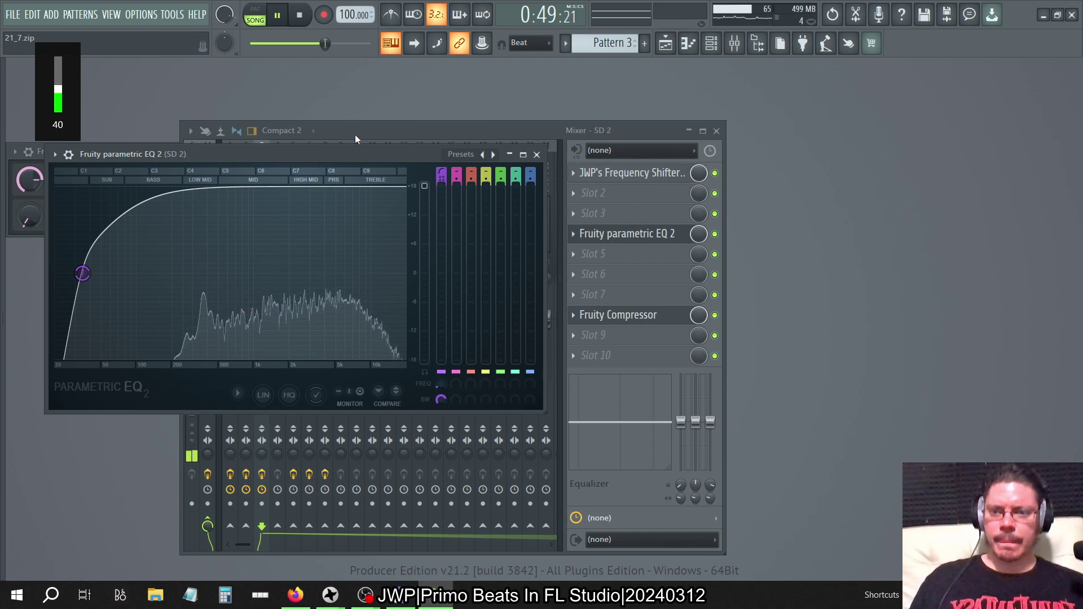
Step: Check the Master track's effect slots, then return to the SD 2 track in the mixer
left_click(333, 131)
left_click(204, 184)
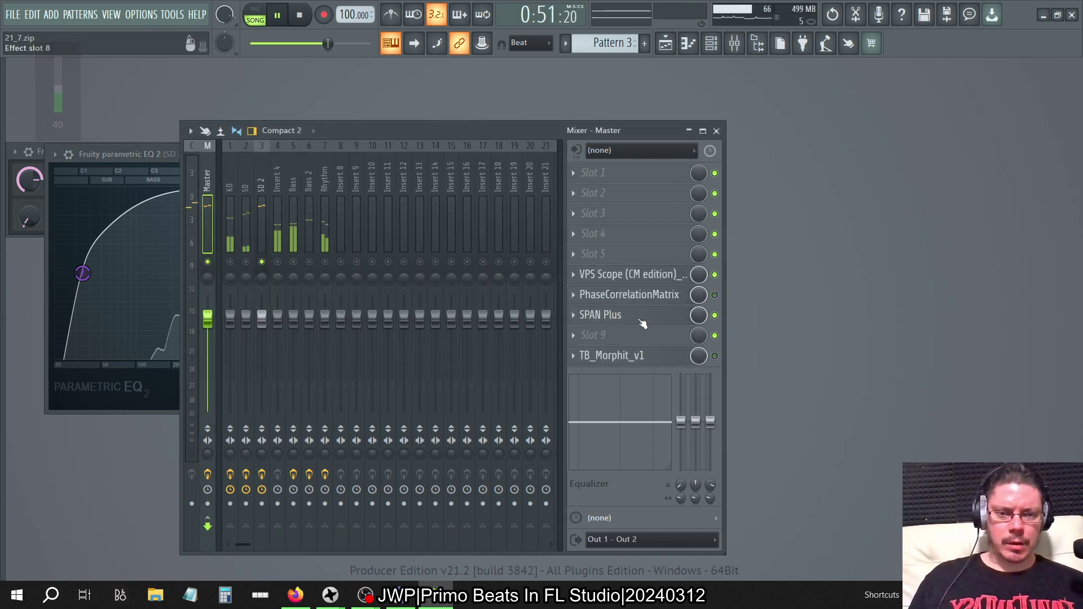
left_click(263, 172)
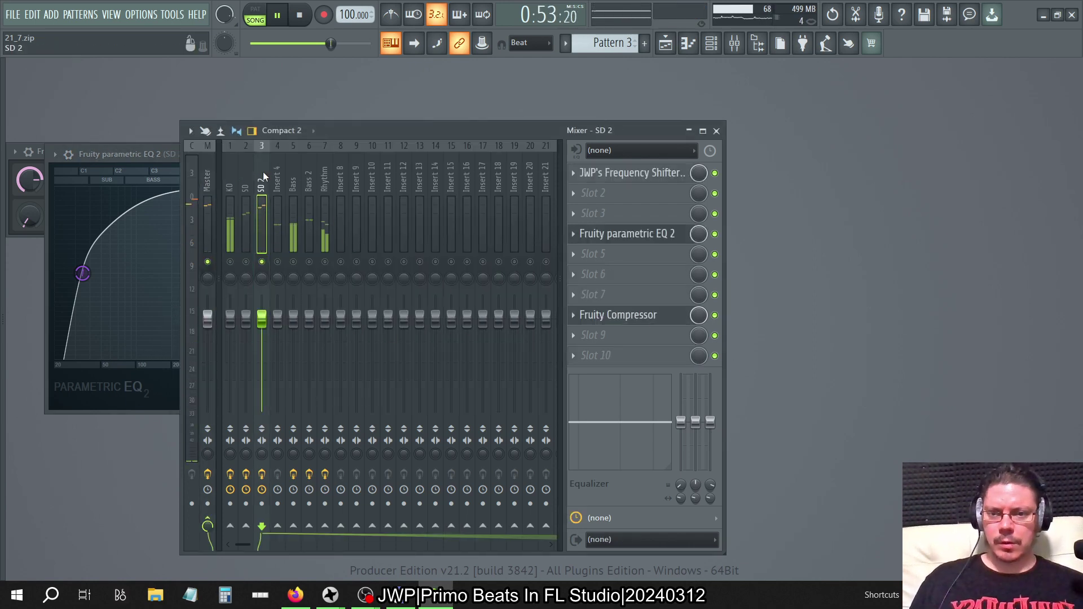
left_click(165, 154)
left_click(452, 128)
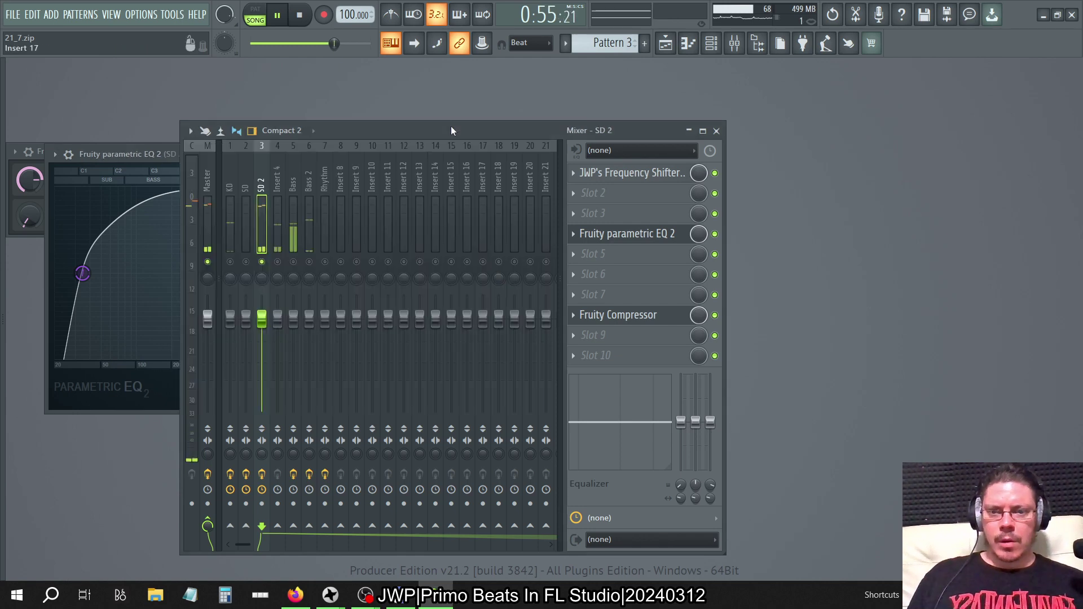
Step: Add a second Fruity Parametric EQ 2 in slot 5 of SD 2 and raise its main level to the maximum
left_click(573, 255)
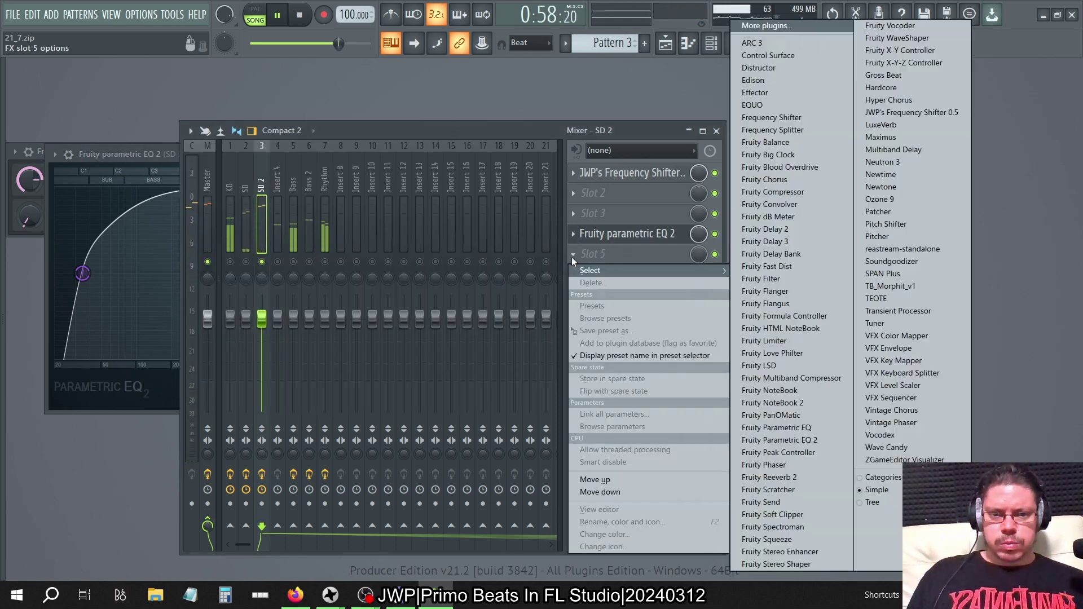
left_click(801, 441)
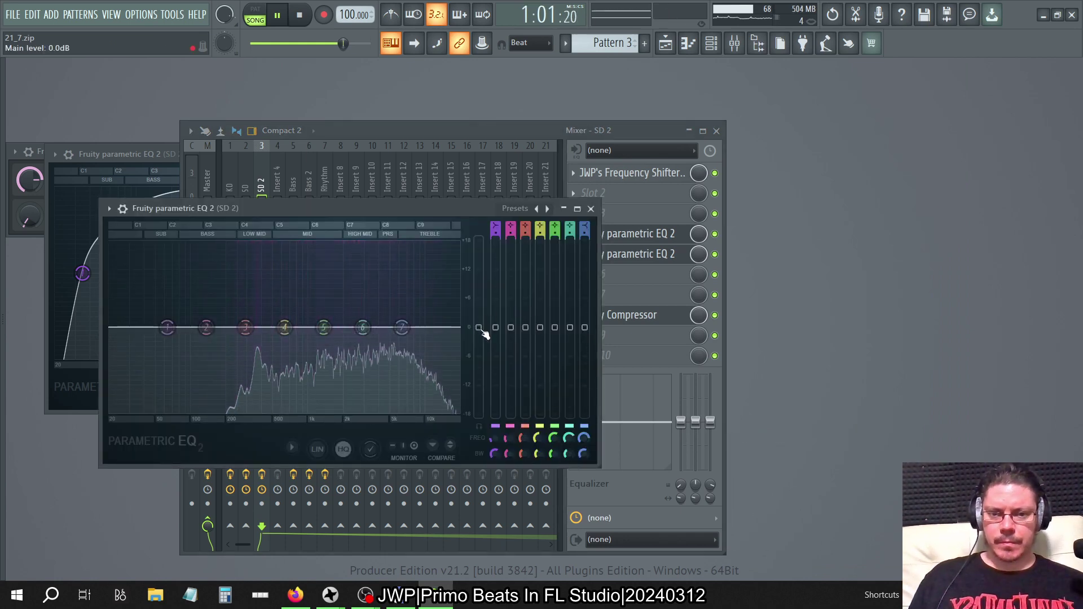
left_click_drag(479, 328, 481, 241)
Step: Copy the boosted Fruity Parametric EQ 2 from slot 5 into slot 6 of the SD 2 track
left_click(636, 128)
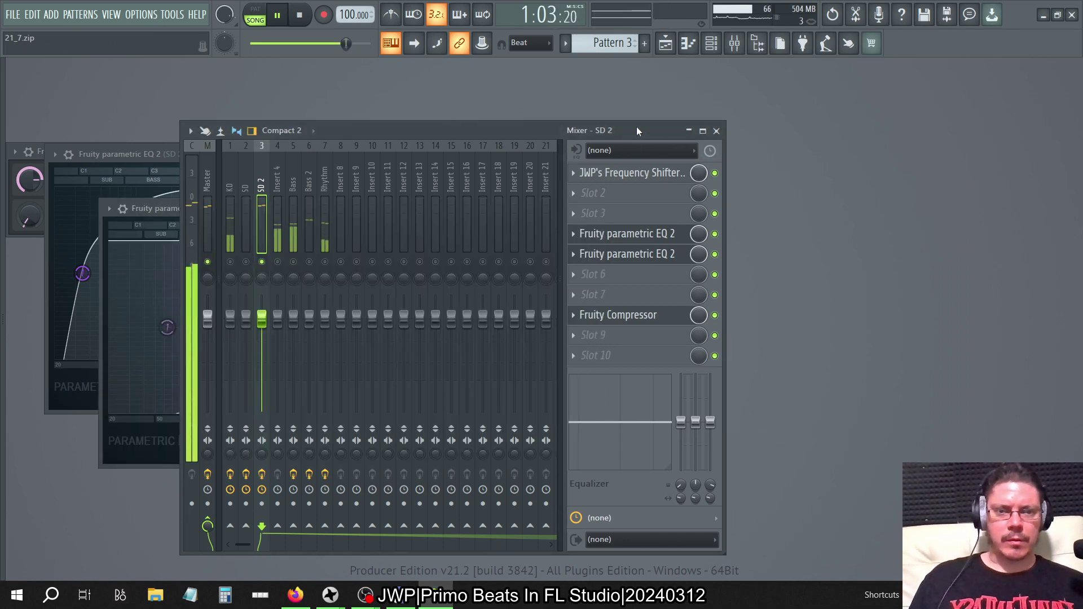
left_click(574, 255)
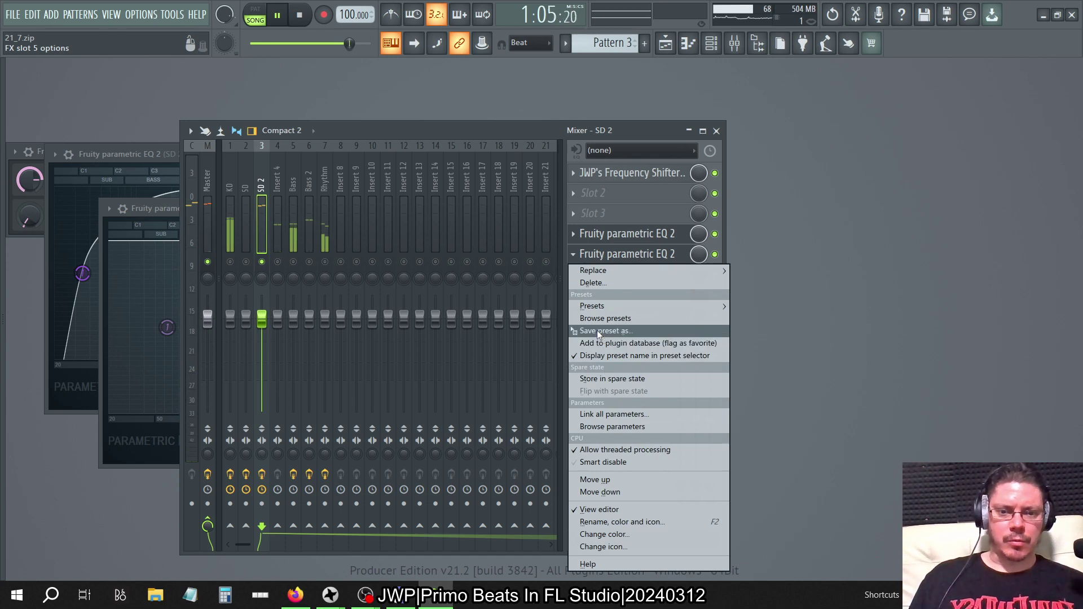
left_click_drag(597, 330, 614, 275)
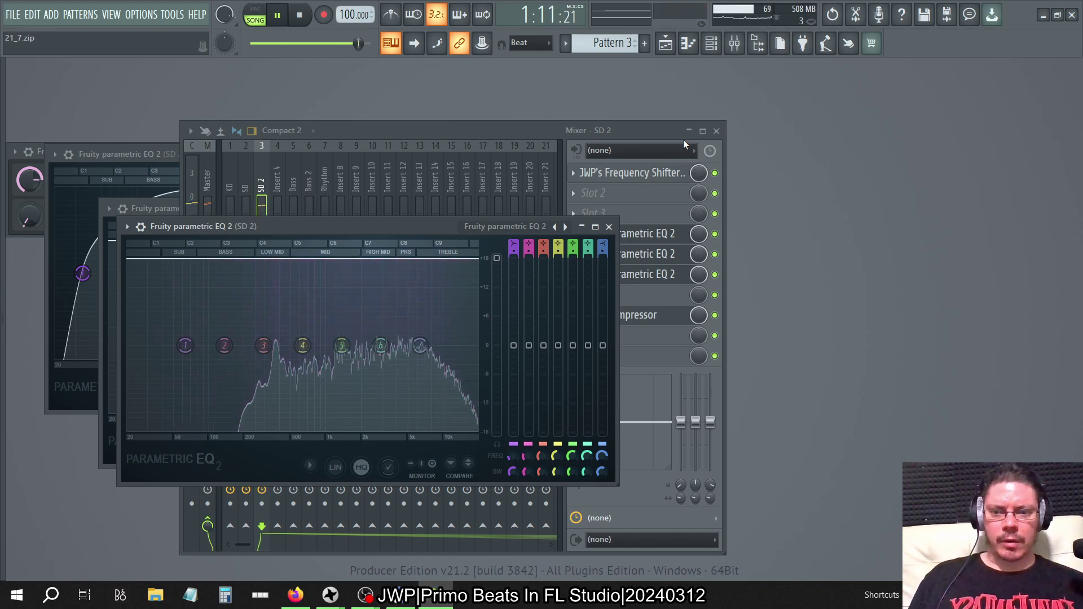
Step: Open the sampler settings of the D2 SD1-007 channel from the channel rack and keep them in front of the mixer
left_click(712, 44)
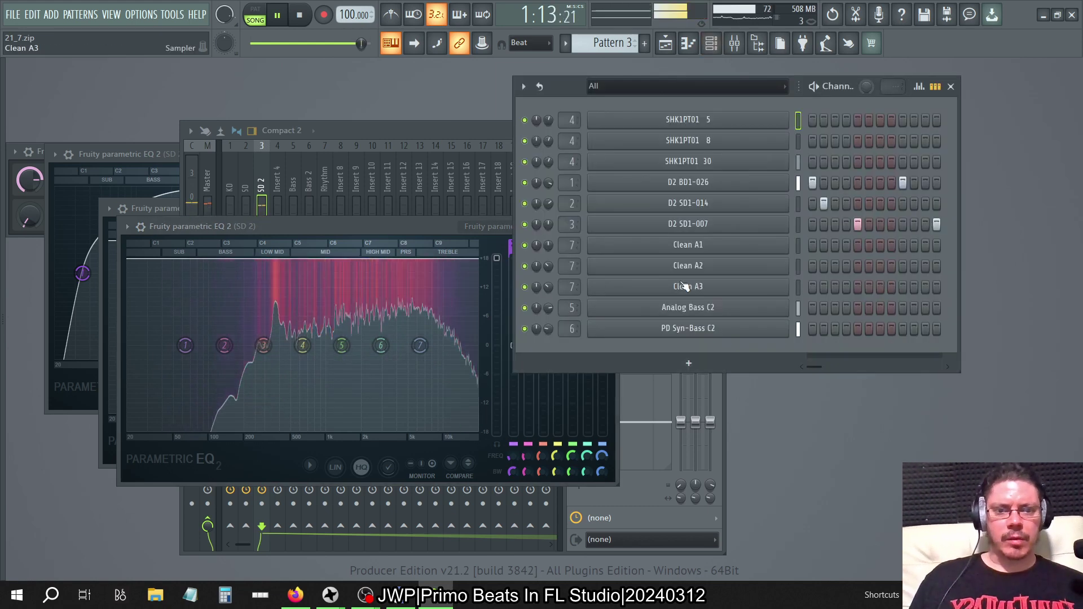
left_click(699, 209)
left_click(698, 208)
left_click(692, 226)
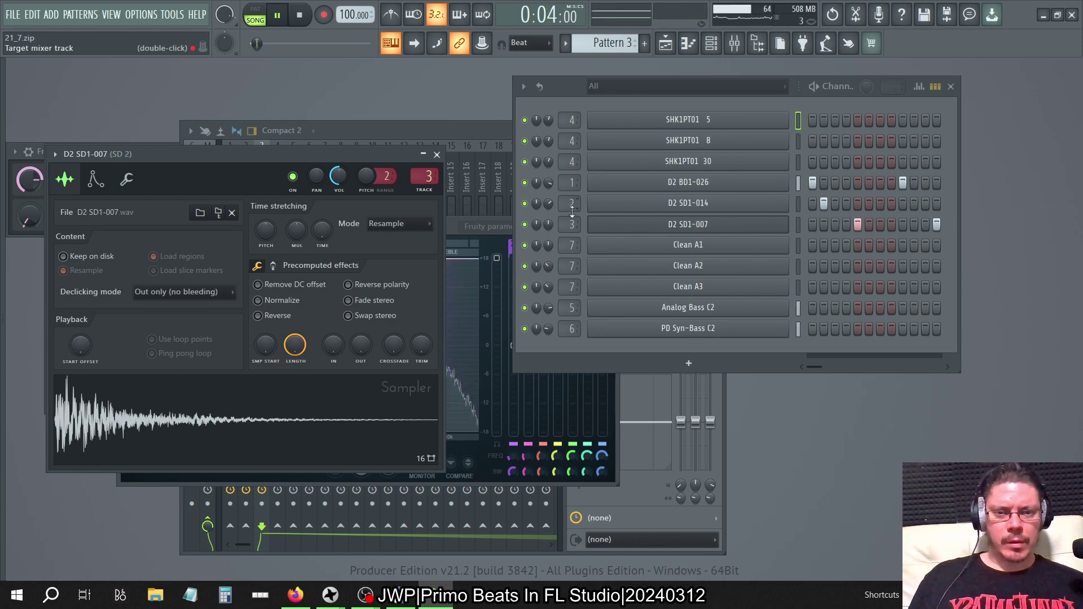
left_click(448, 133)
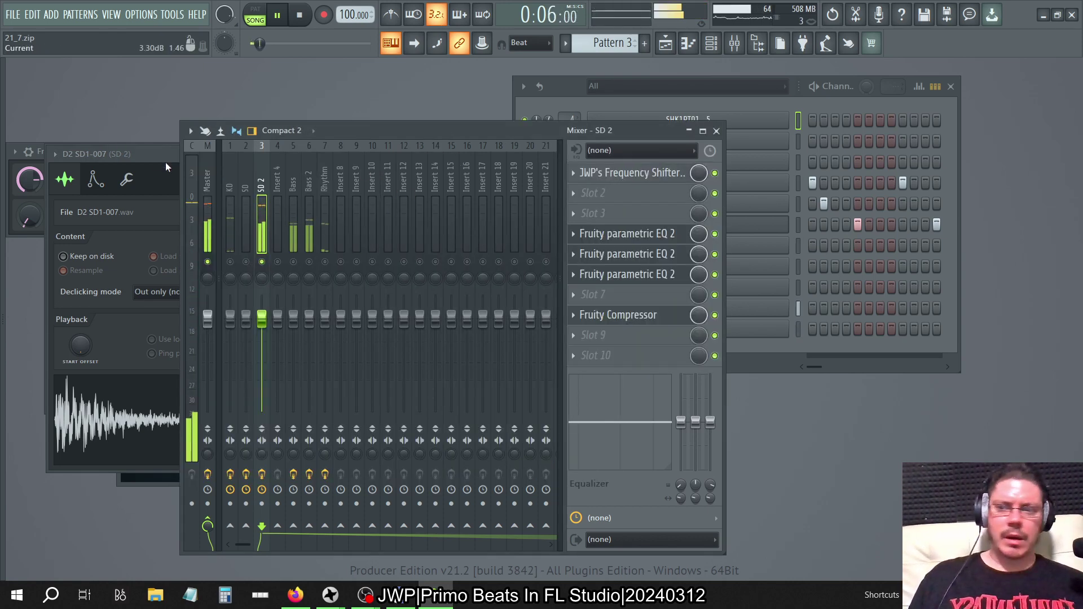
left_click(147, 156)
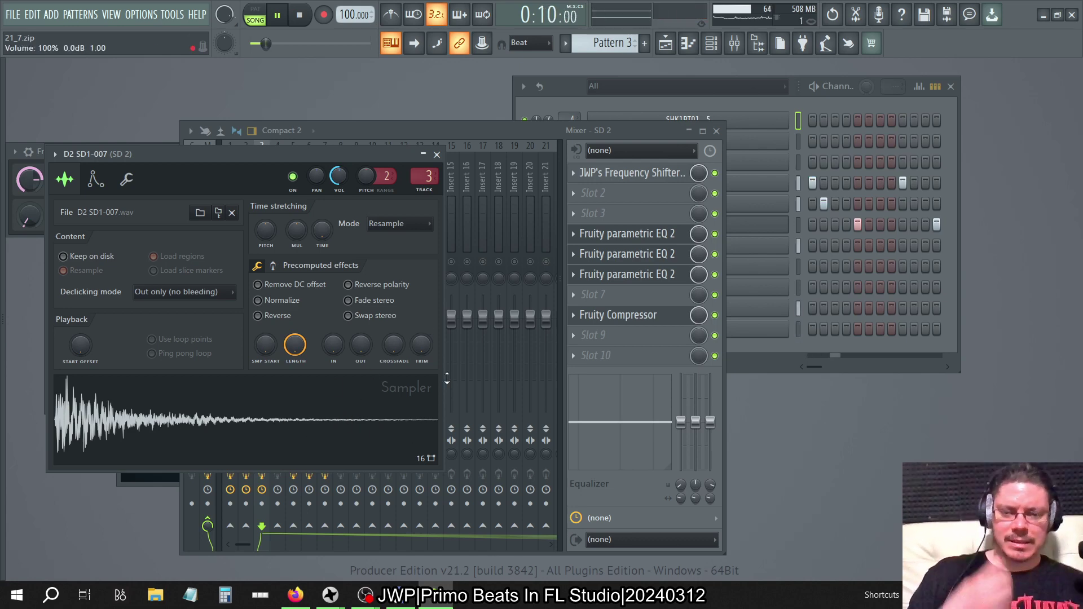
Step: Set the quick fade out of the D2 SD1-007 sample to about 10% and close its channel settings
left_click_drag(360, 344, 361, 340)
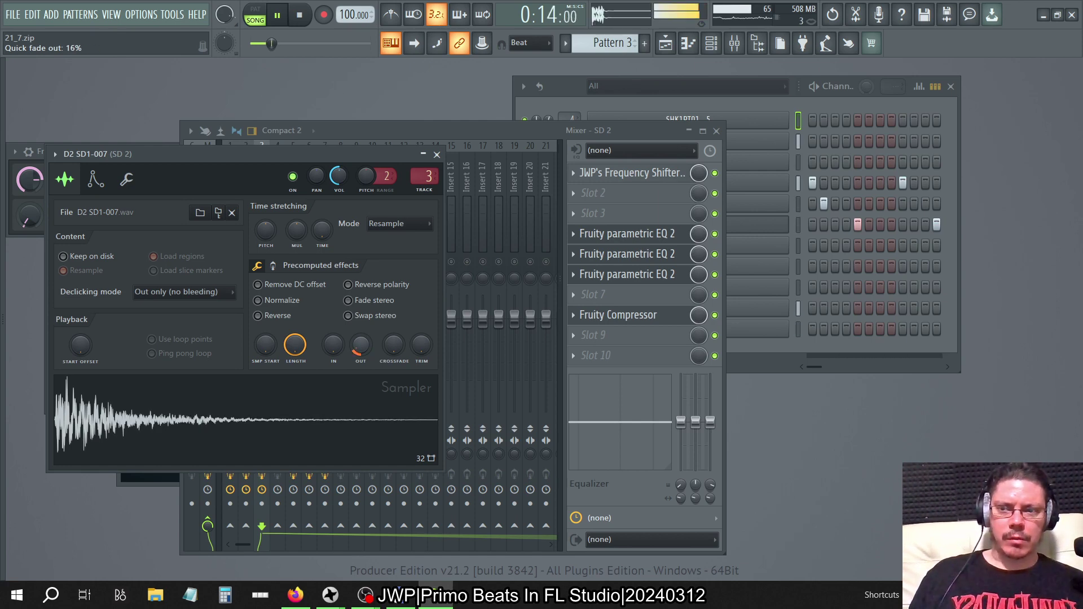
left_click_drag(360, 344, 360, 344)
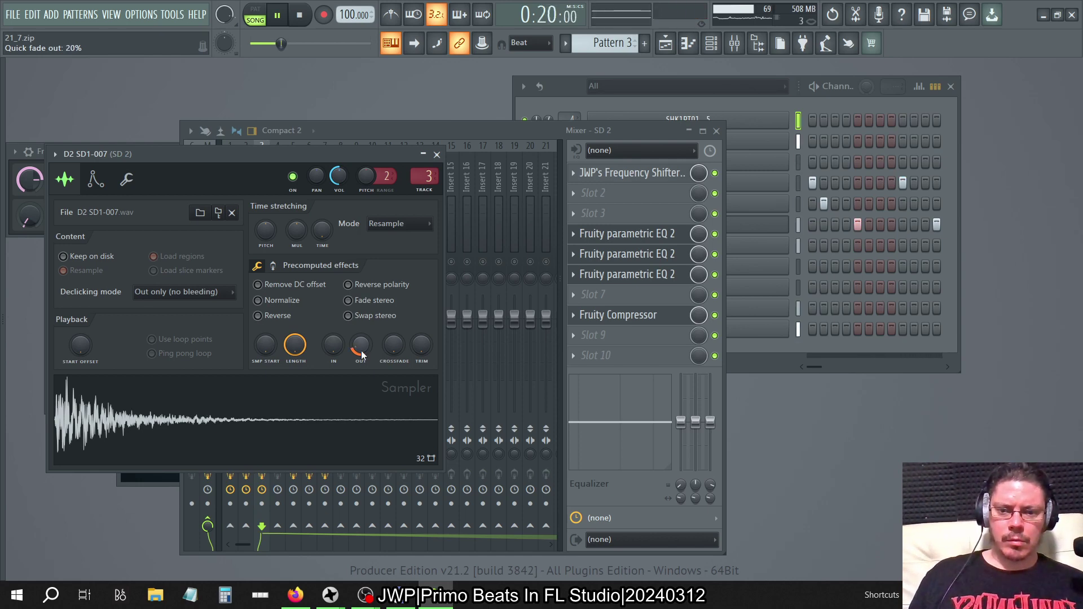
left_click_drag(361, 344, 361, 346)
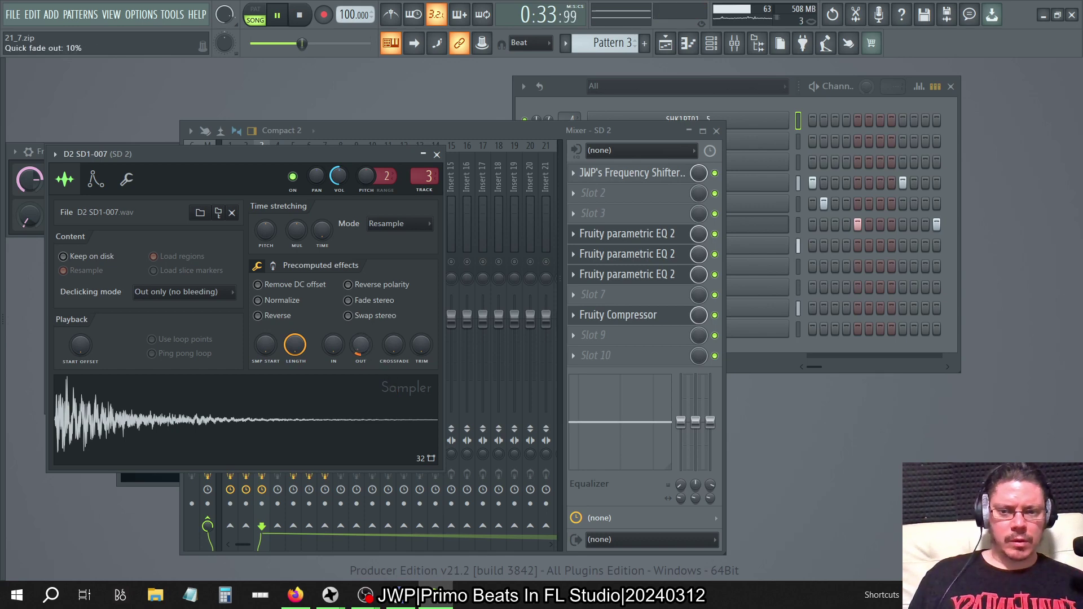
left_click_drag(361, 346, 362, 349)
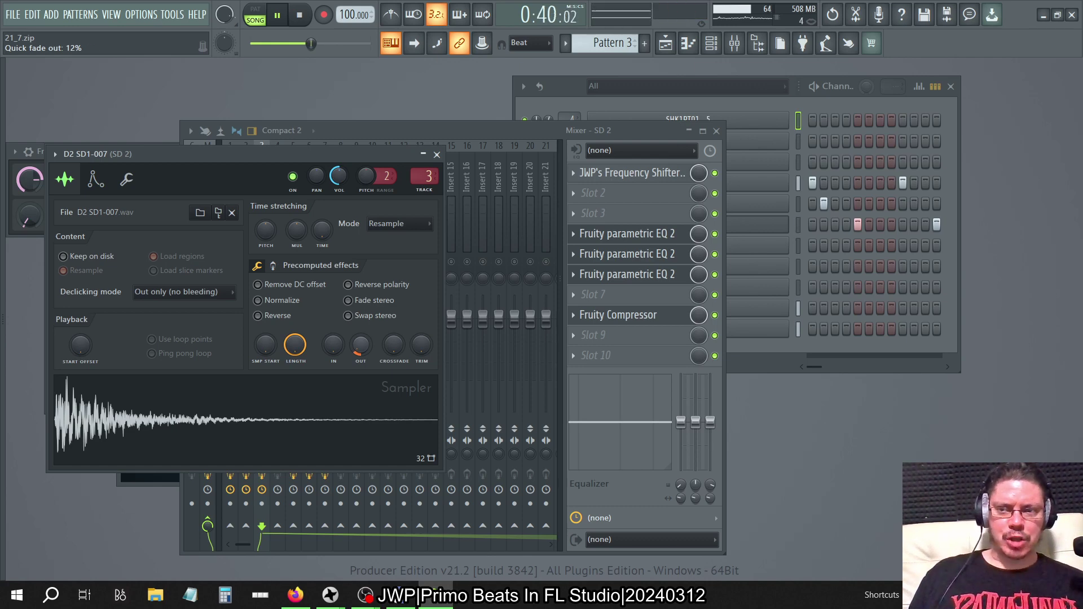
left_click_drag(361, 347, 362, 352)
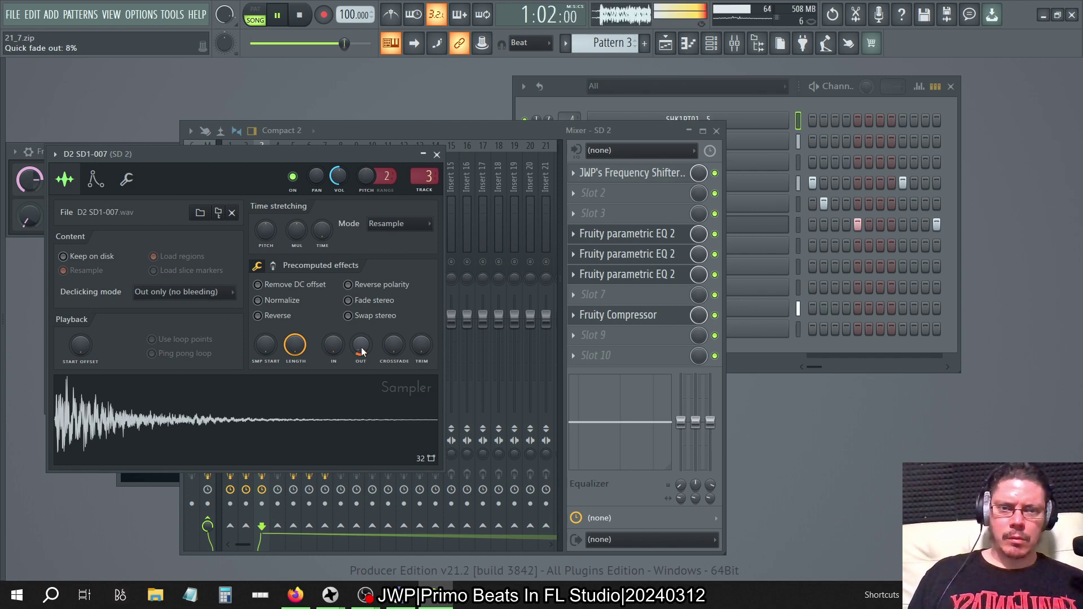
scroll(361, 352, "up", 1)
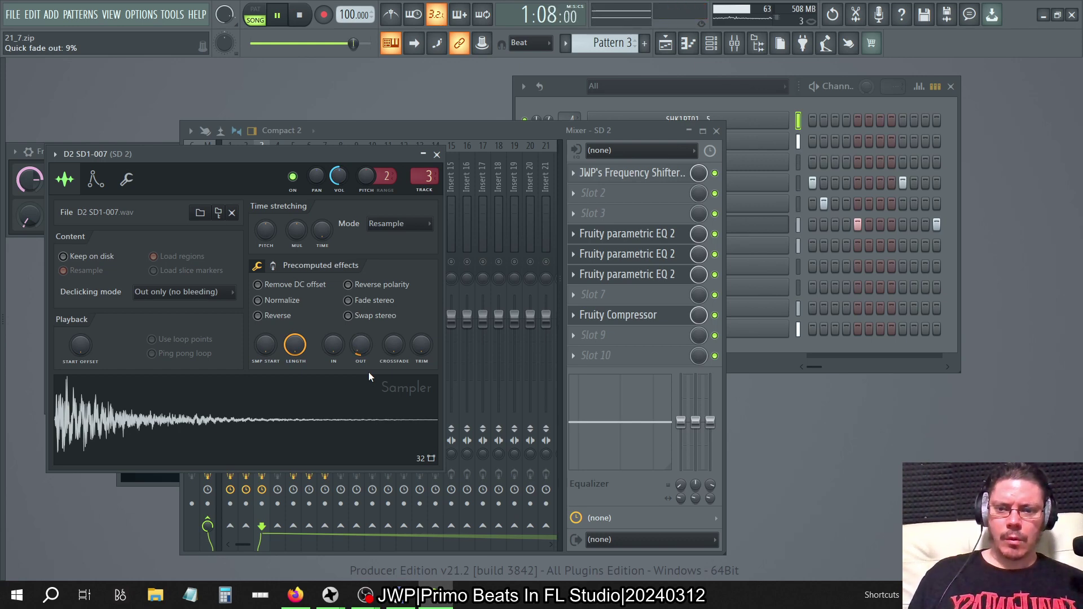
scroll(362, 352, "up", 1)
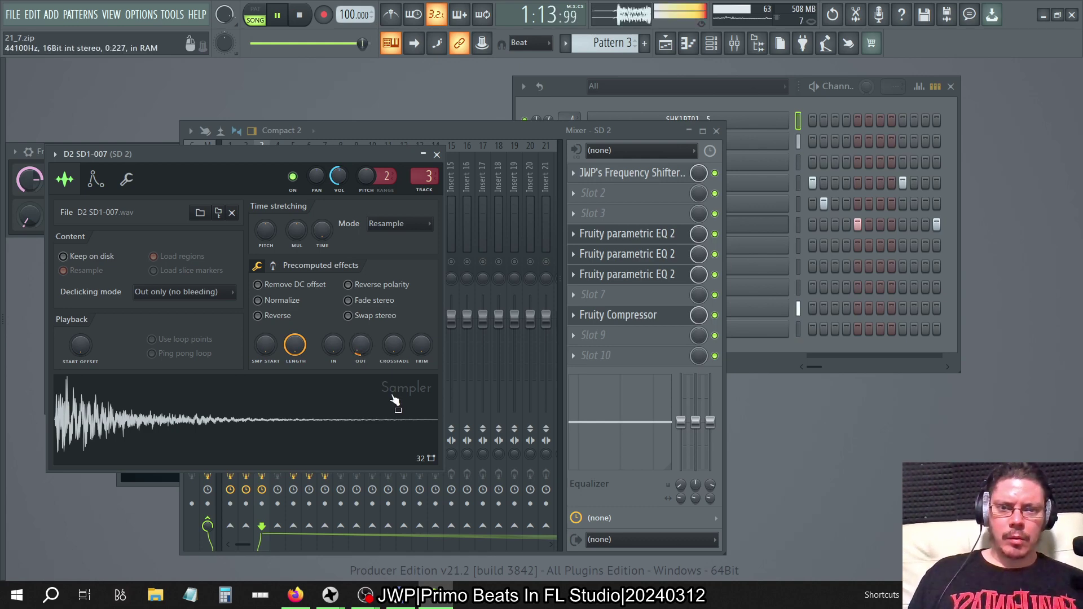
left_click(437, 154)
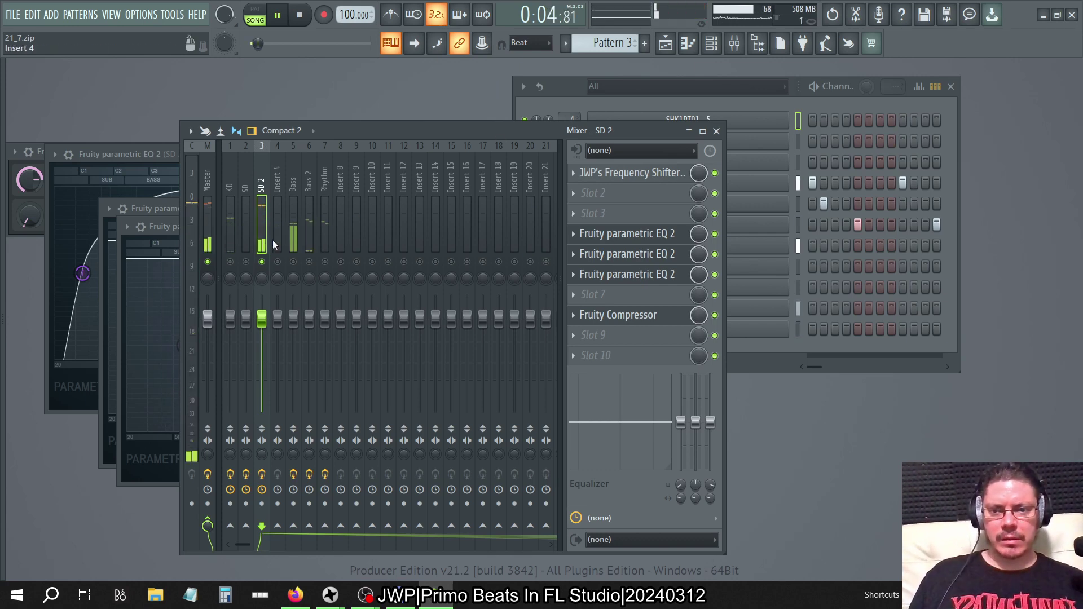
Step: Unsolo SD 2 in the mixer and move its Fruity Compressor up to slot 7
right_click(264, 262)
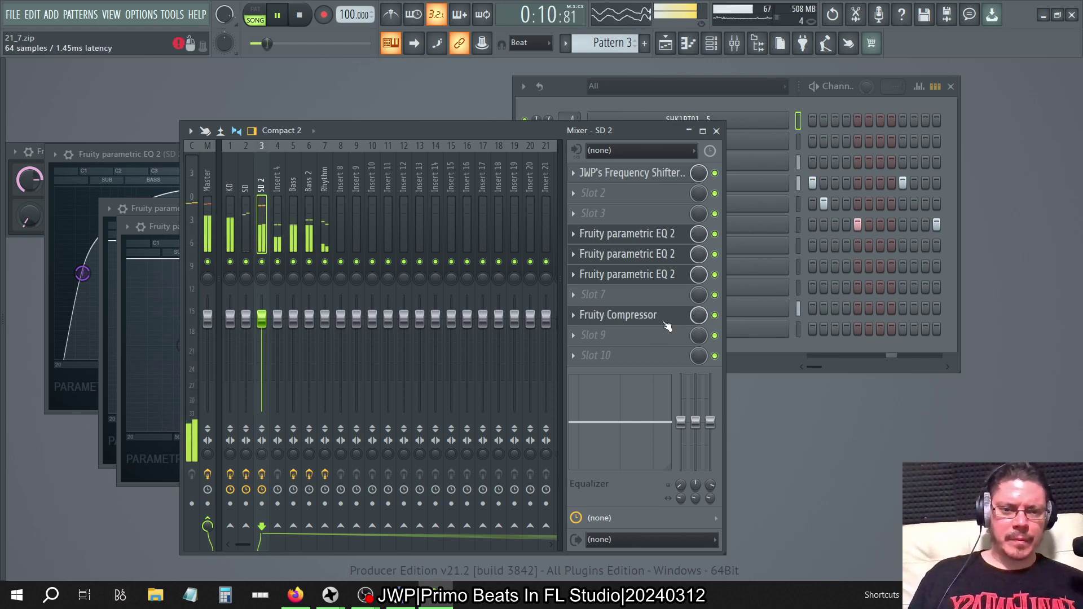
right_click(603, 315)
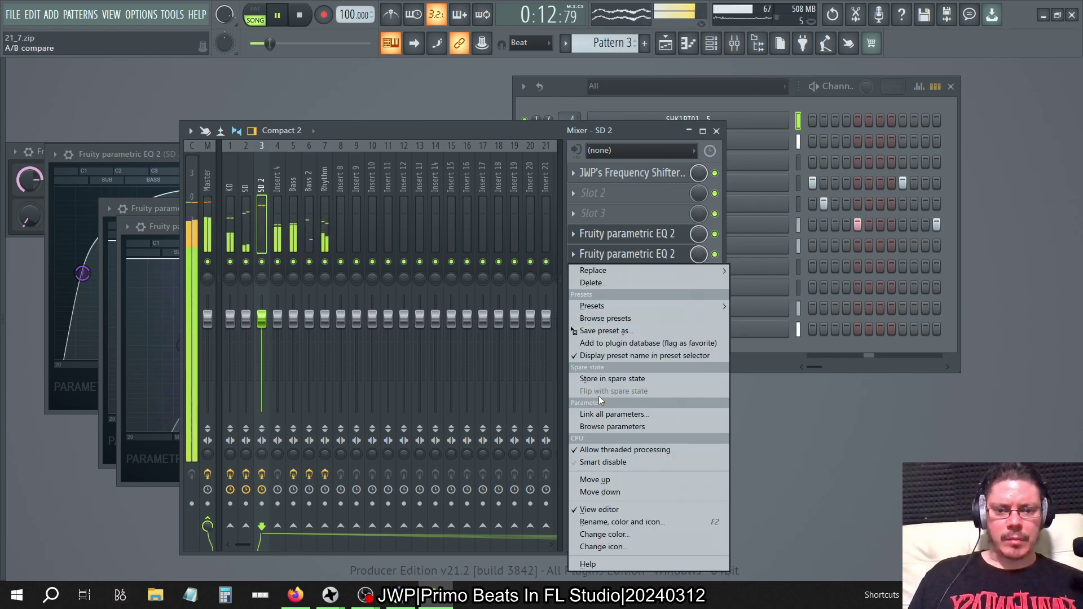
left_click(598, 480)
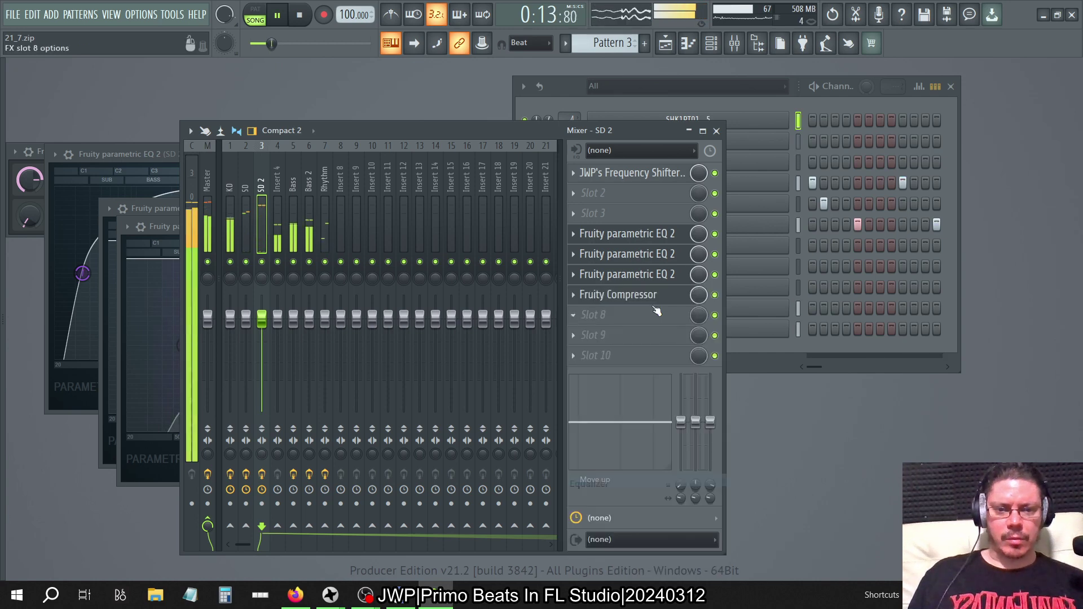
Step: Add another Fruity Parametric EQ 2 in slot 8 of SD 2, after the compressor, and move its window aside
left_click(576, 315)
left_click(811, 440)
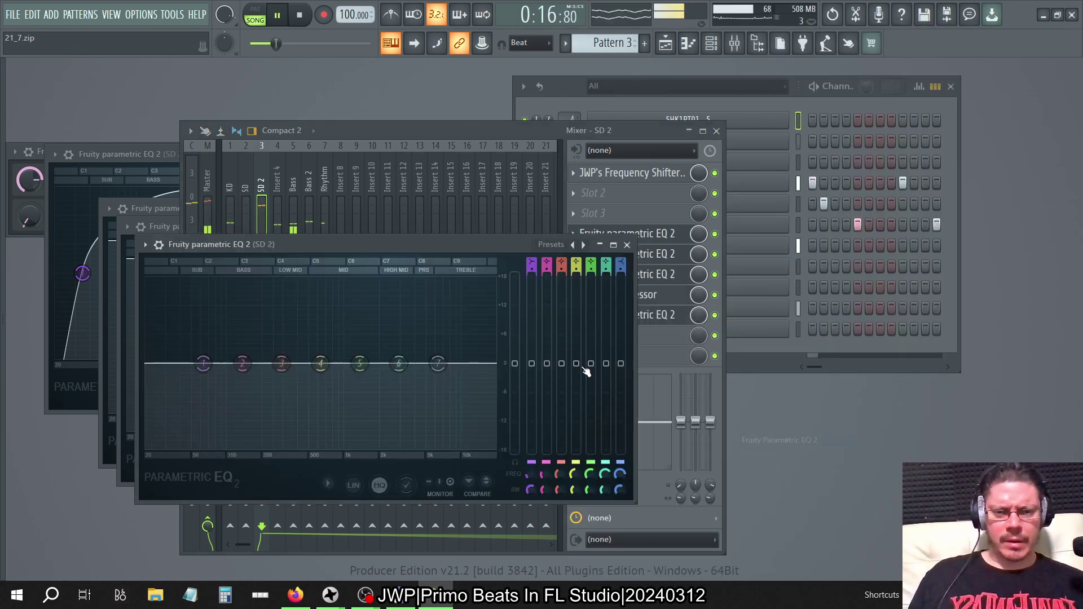
left_click_drag(456, 241, 678, 248)
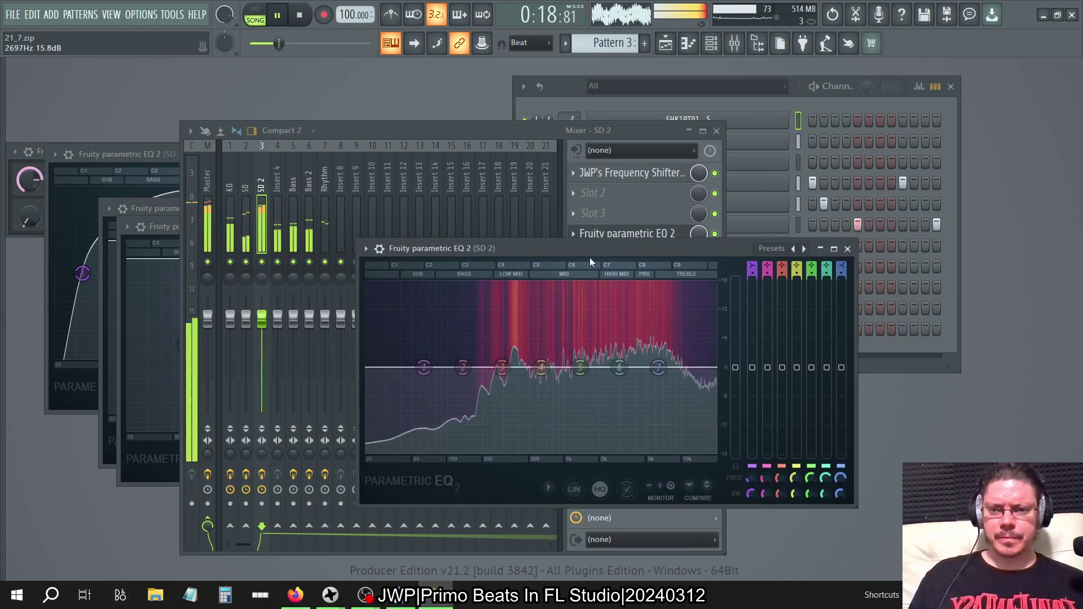
Step: Solo SD 2, open SPAN Plus on the Master track, and arrange the analyzer and mixer windows side by side
right_click(263, 263)
left_click(208, 187)
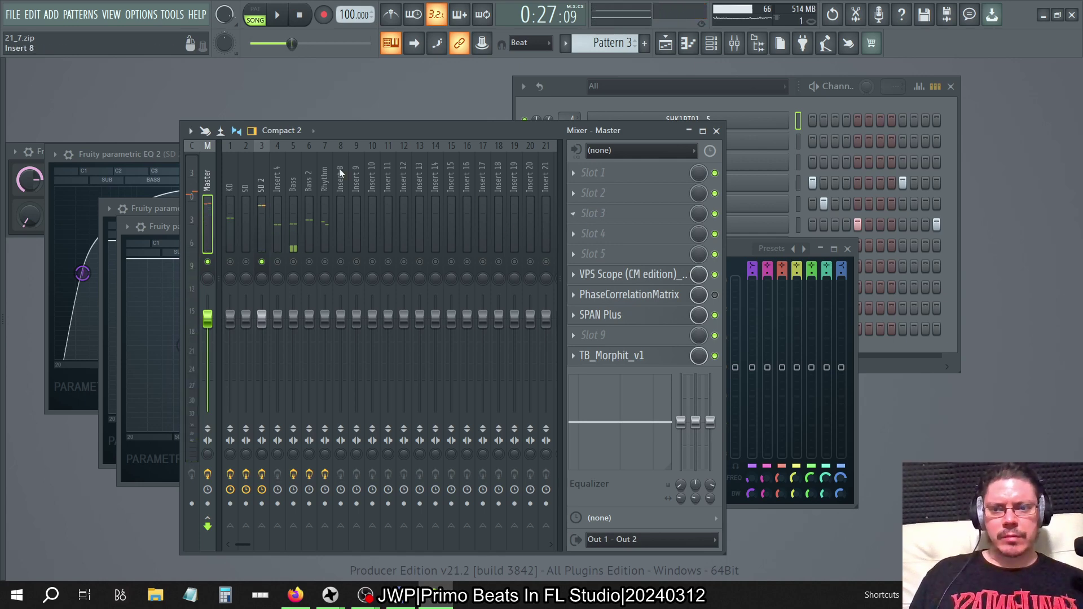
left_click(263, 179)
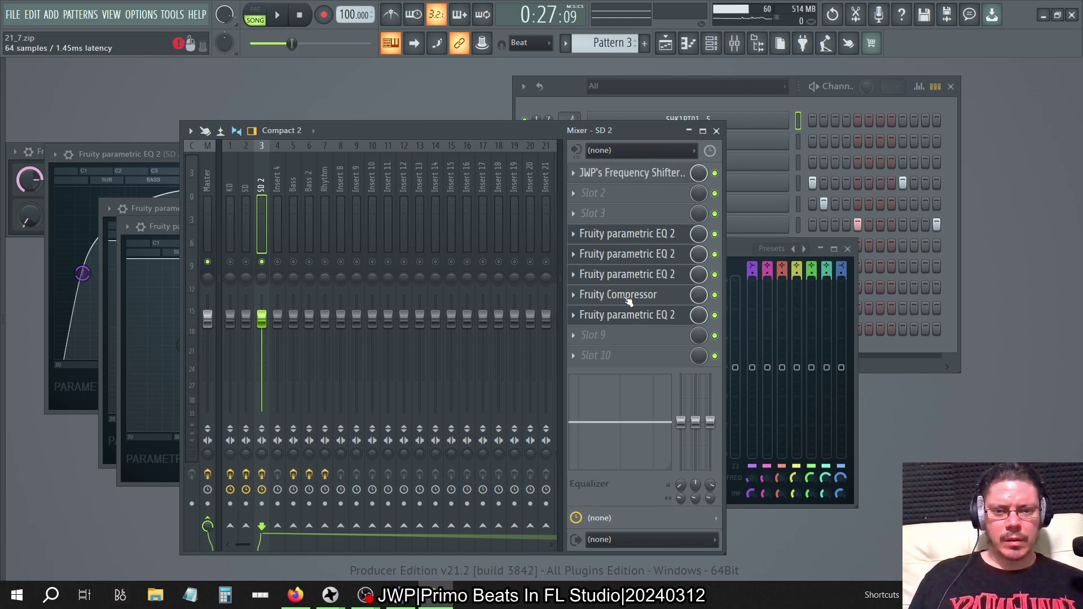
left_click(208, 317)
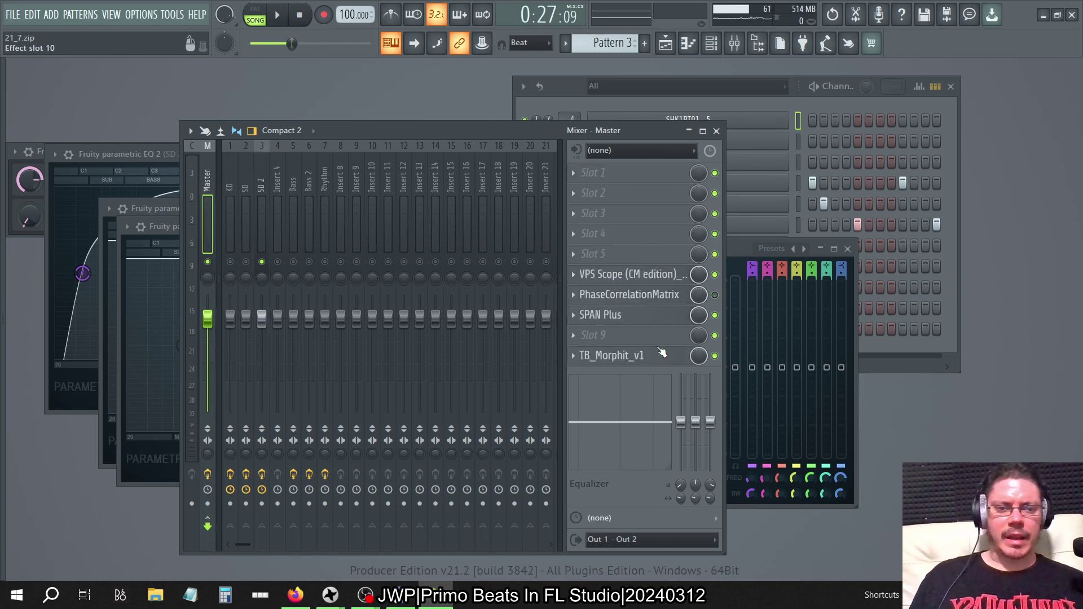
left_click(671, 317)
left_click_drag(761, 76, 172, 68)
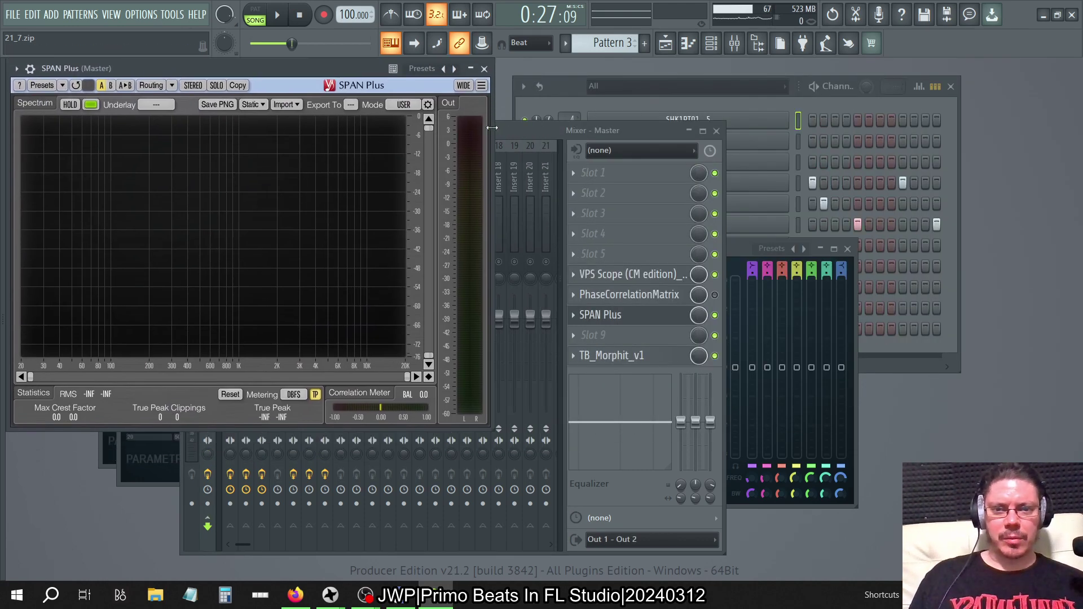
left_click_drag(503, 132, 761, 76)
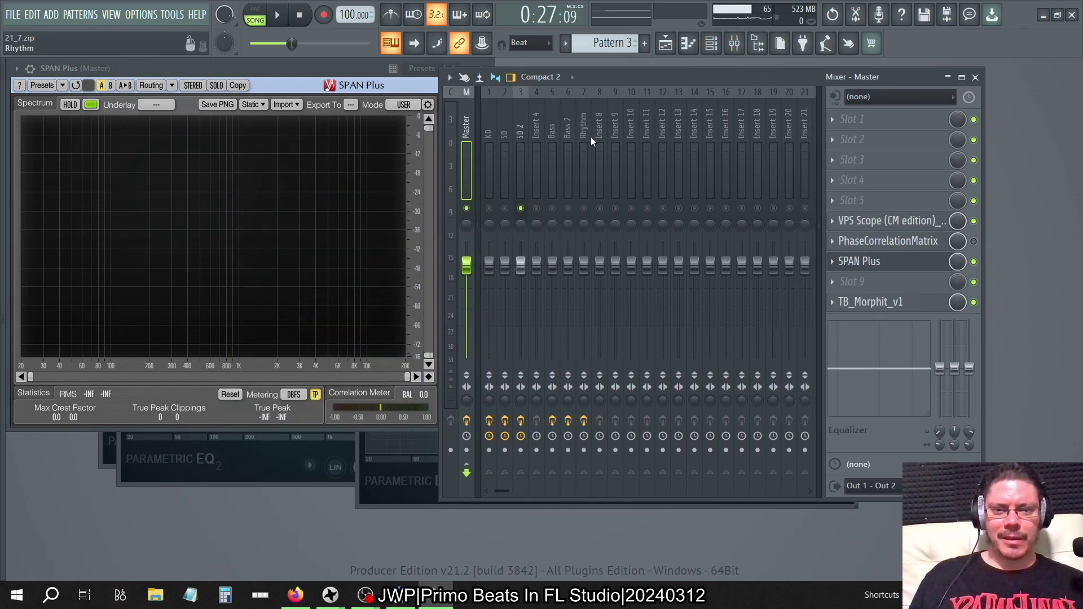
Step: Lower the main level of SD 2's slot 8 Fruity Parametric EQ 2 to about -9 dB, checking the output in SPAN Plus
left_click(520, 131)
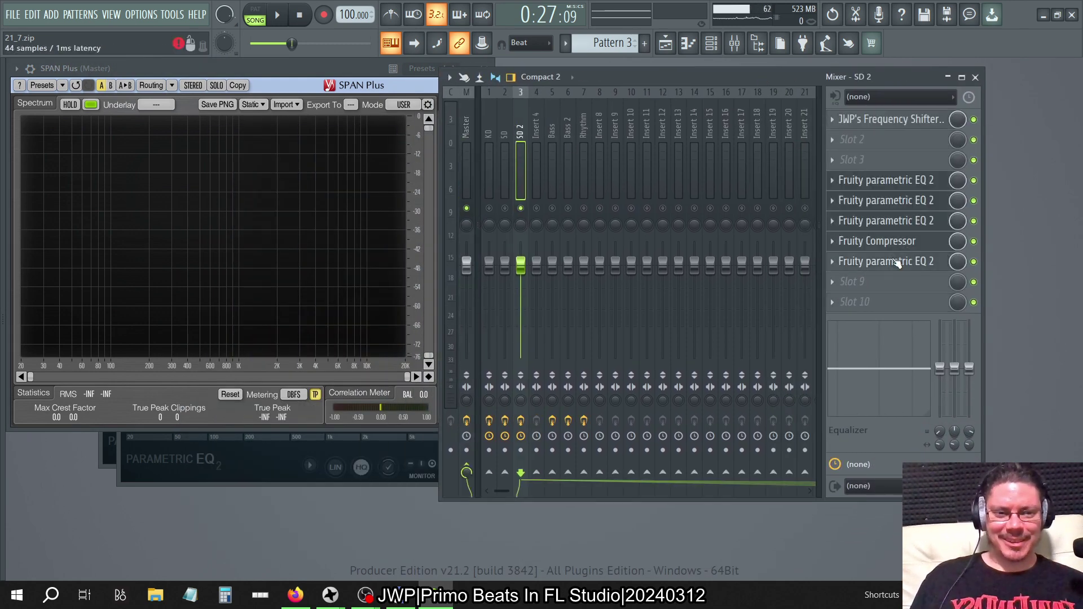
left_click(895, 262)
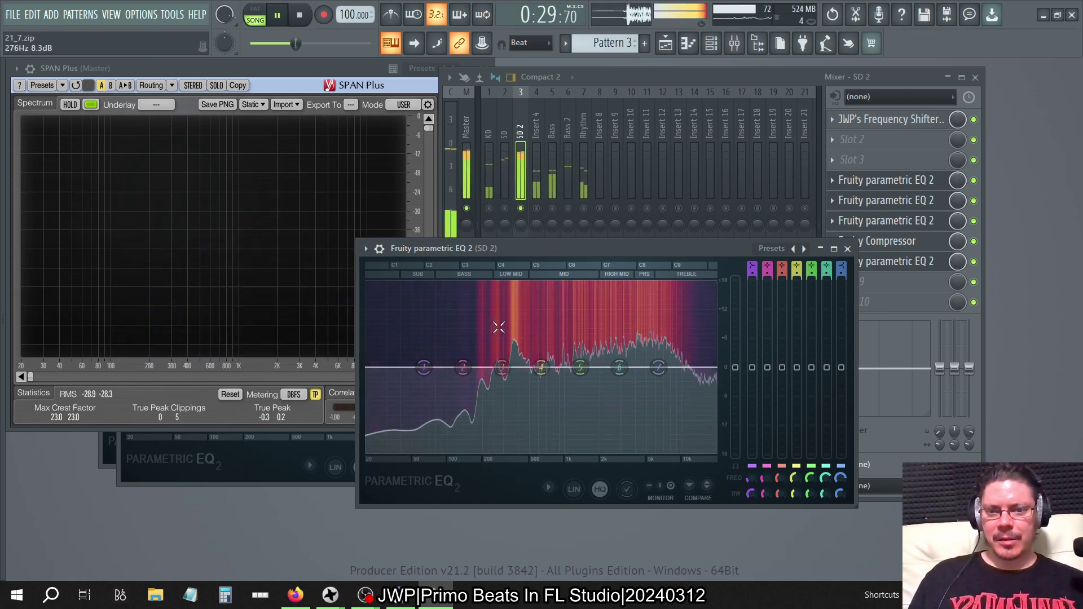
left_click_drag(735, 367, 735, 425)
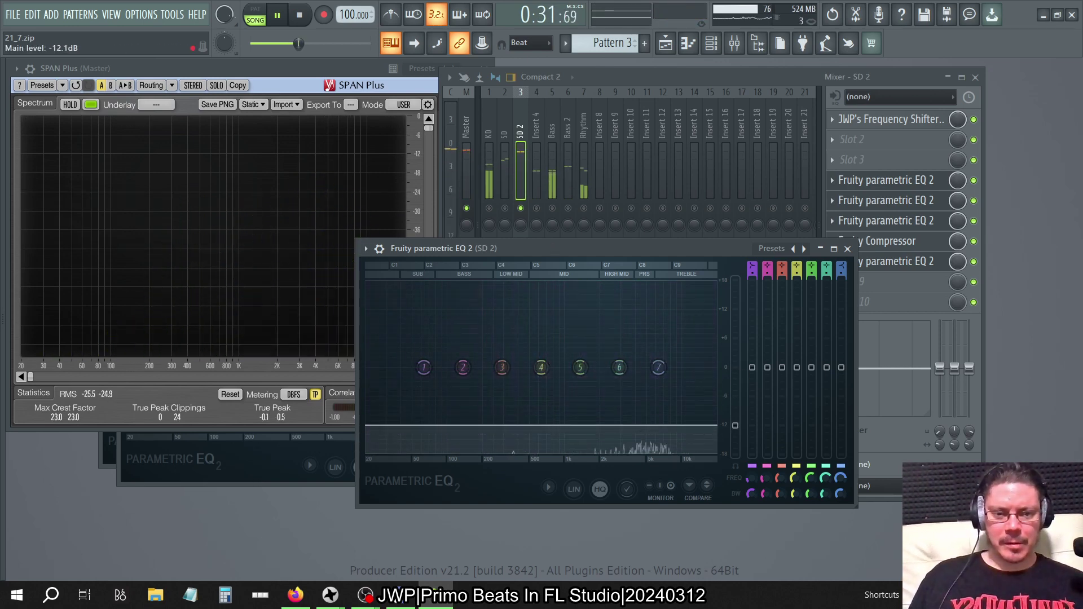
left_click(378, 91)
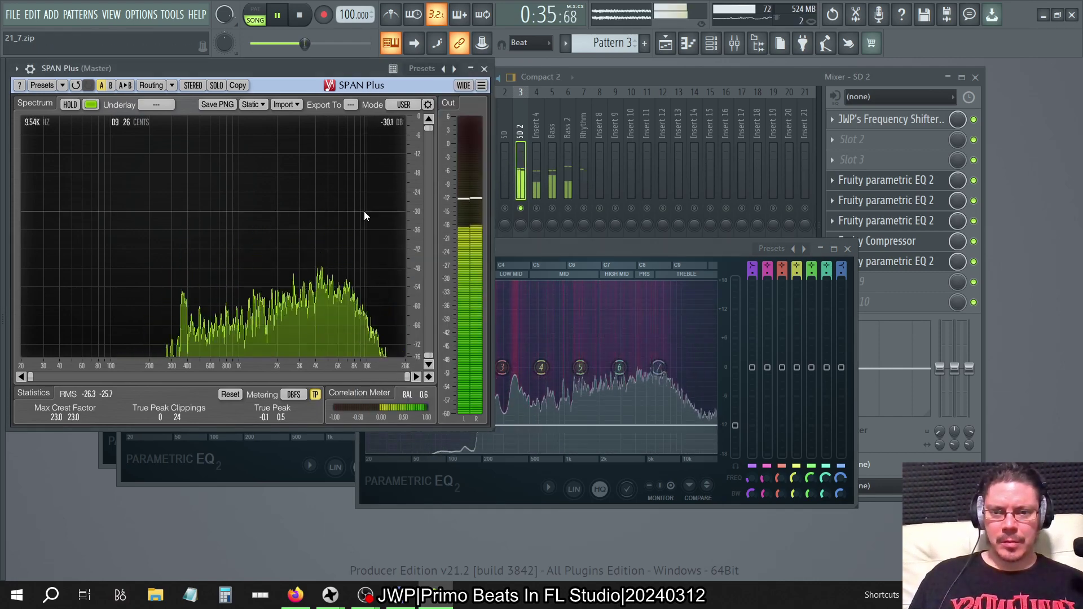
left_click_drag(735, 422, 736, 410)
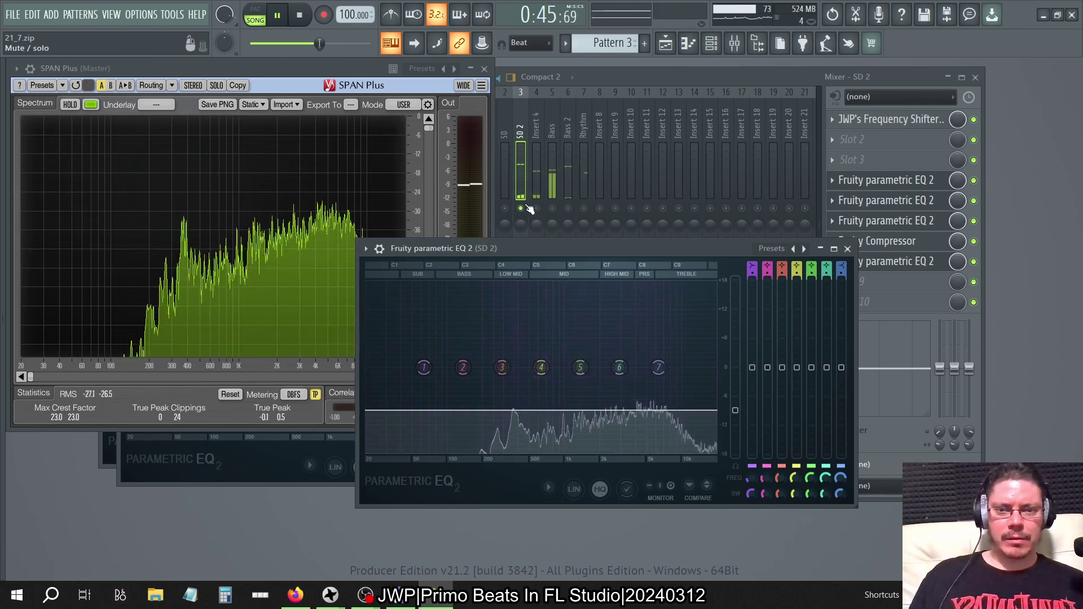
Step: Unsolo SD 2 so the full beat plays, and raise the system volume
left_click(528, 211)
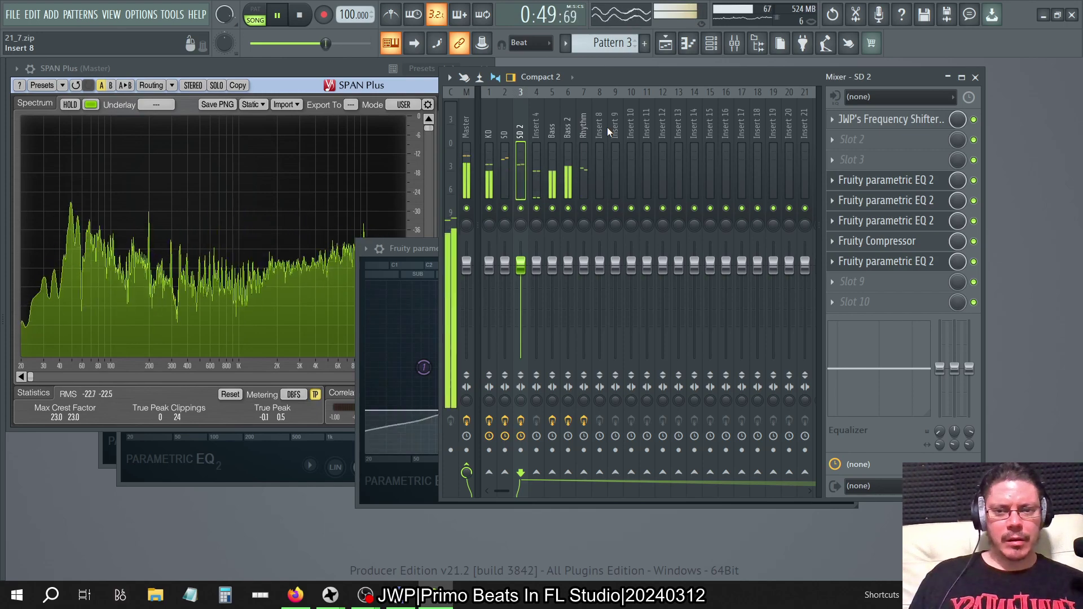
key("XF86AudioRaiseVolume")
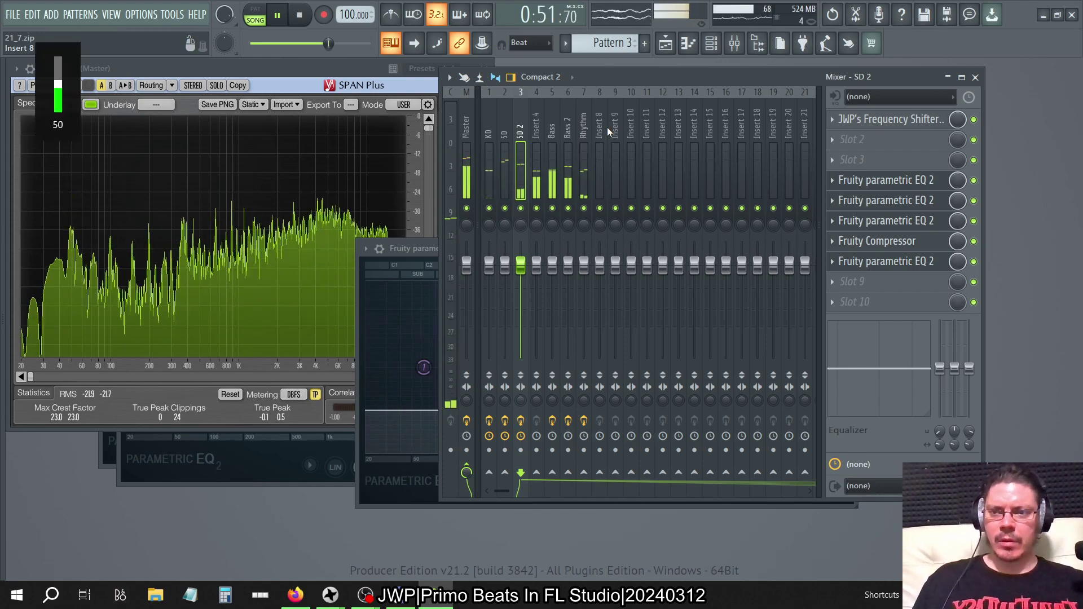
key("XF86AudioRaiseVolume")
key("XF86AudioRaiseVolume")
key("XF86AudioRaiseVolume")
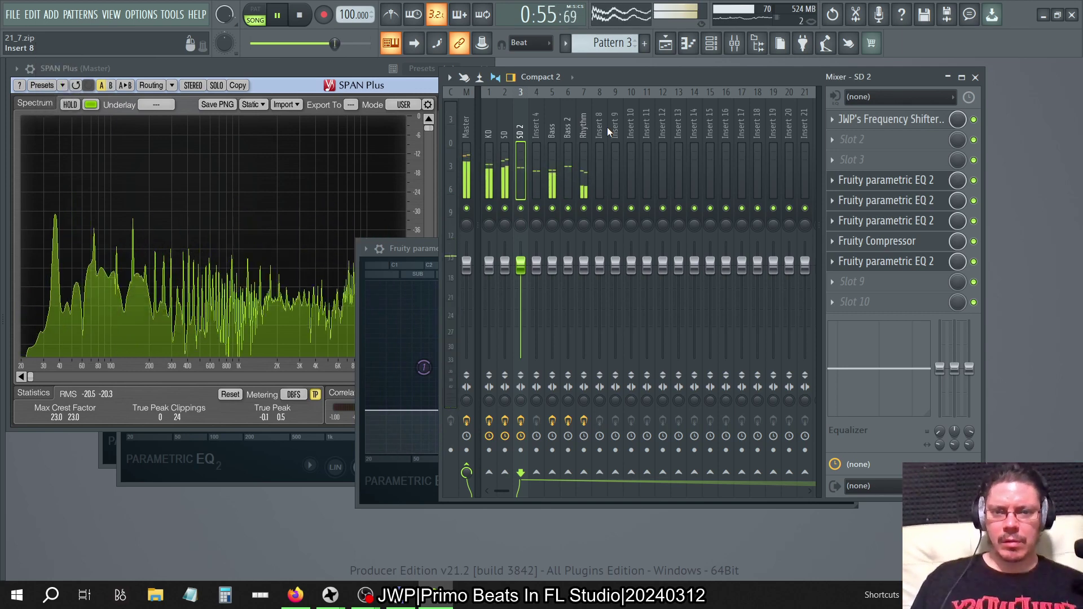
Step: Bypass SD 2's slot 8 EQ, Fruity Compressor and boosted slot 5 EQ to compare the unprocessed snare in the mix
left_click(974, 261)
left_click(973, 241)
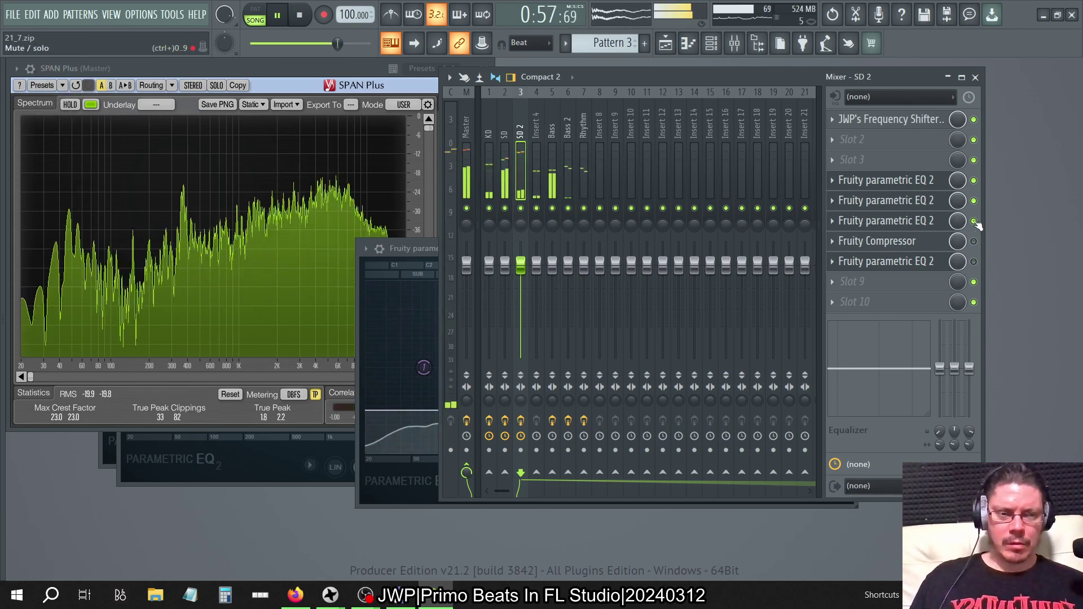
left_click(974, 201)
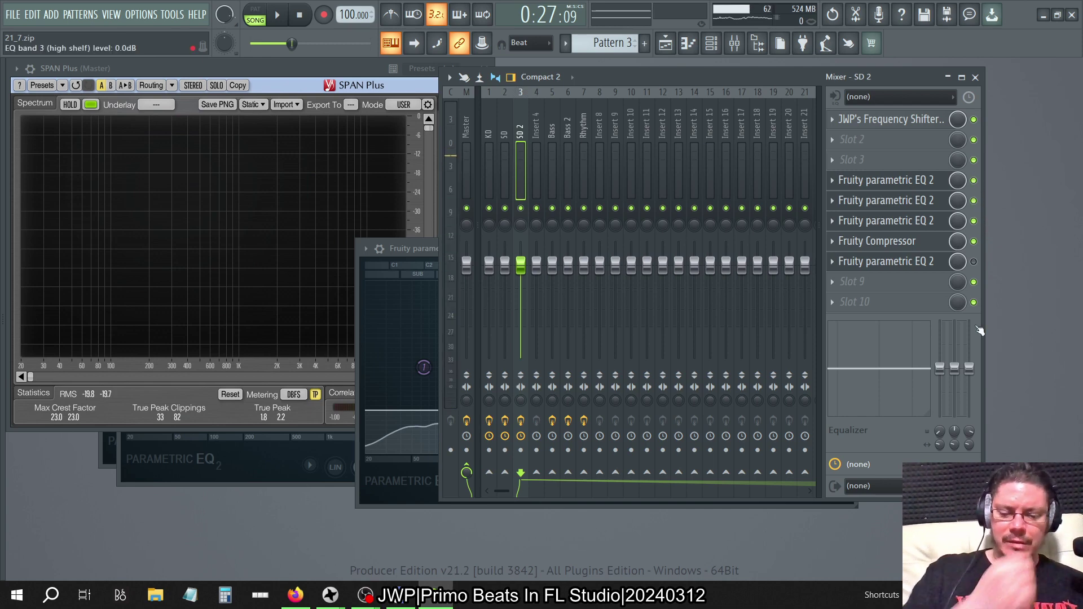
Step: Play the full beat and switch SD 2's slot 8 EQ on and back off to compare the snare in the mix
key("space")
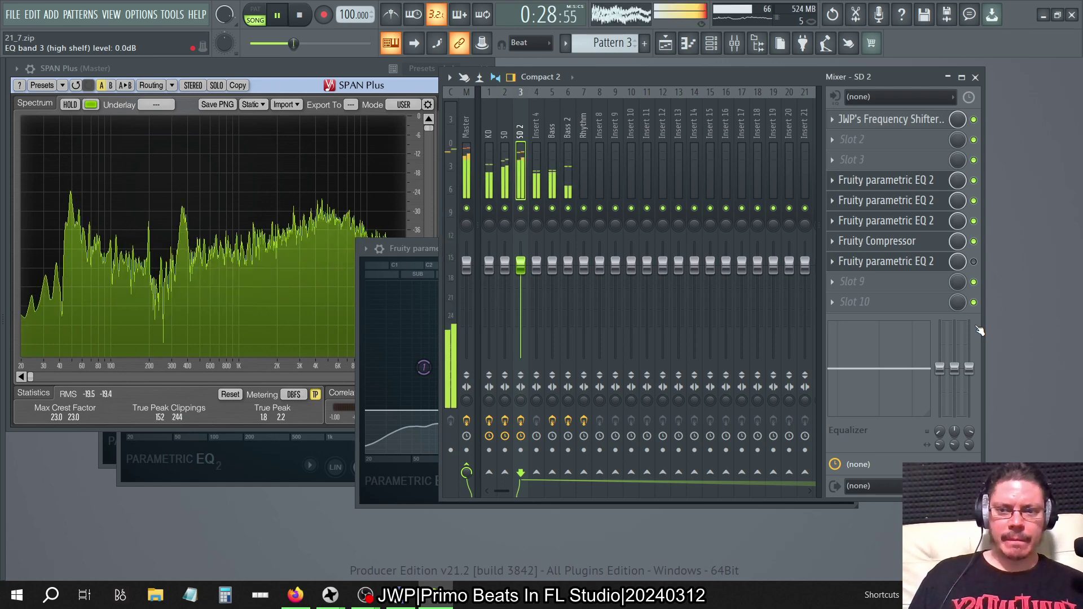
left_click(974, 262)
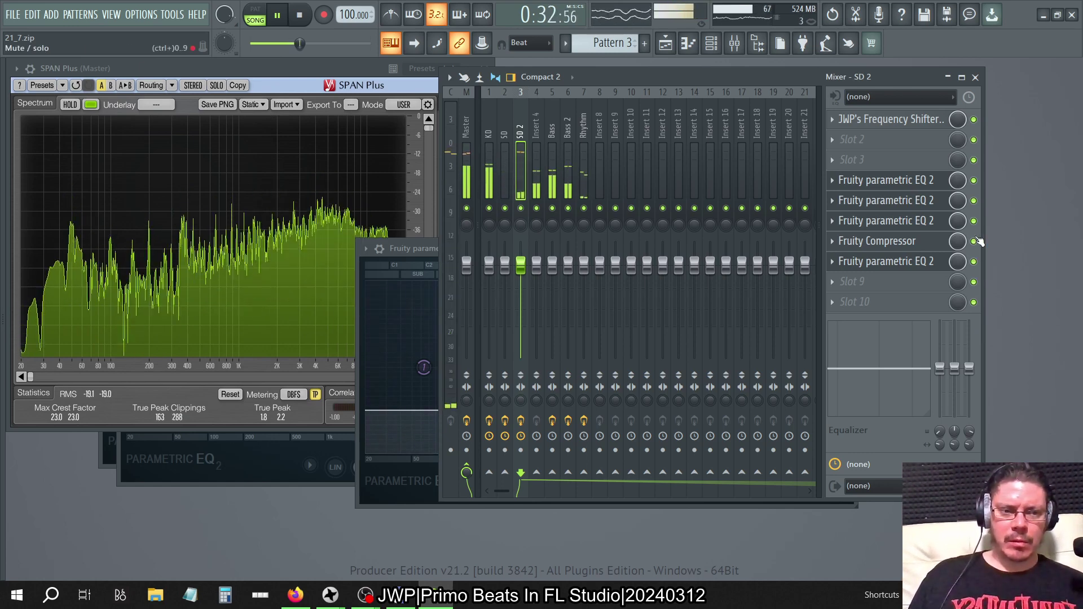
left_click(975, 262)
key("space")
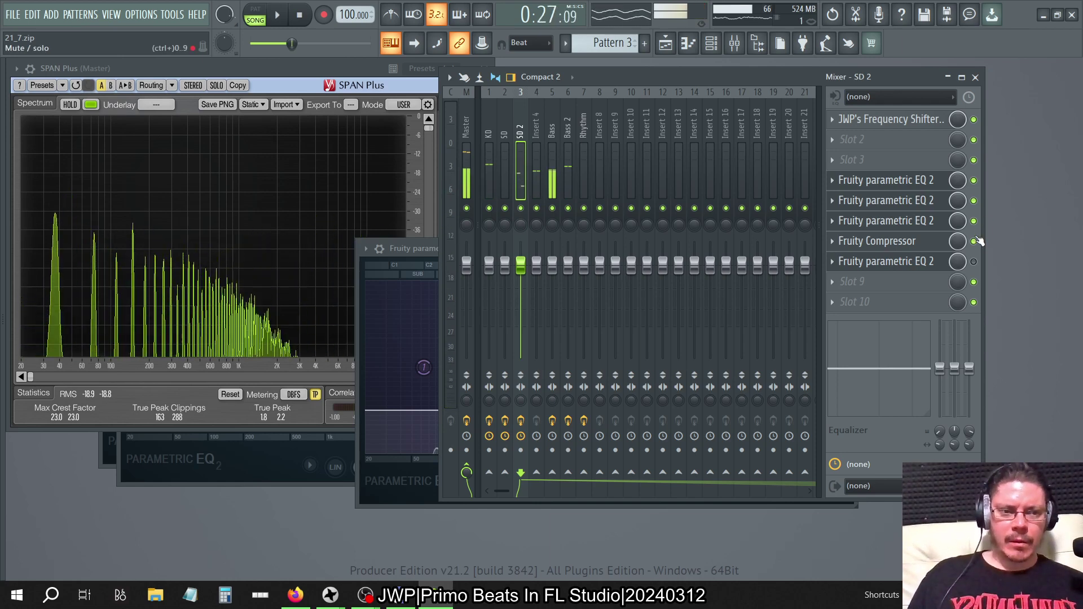
Step: Solo SD 2, close all windows, reopen the mixer, open VPS Scope from the Master track, and place the mixer beside it
right_click(520, 208)
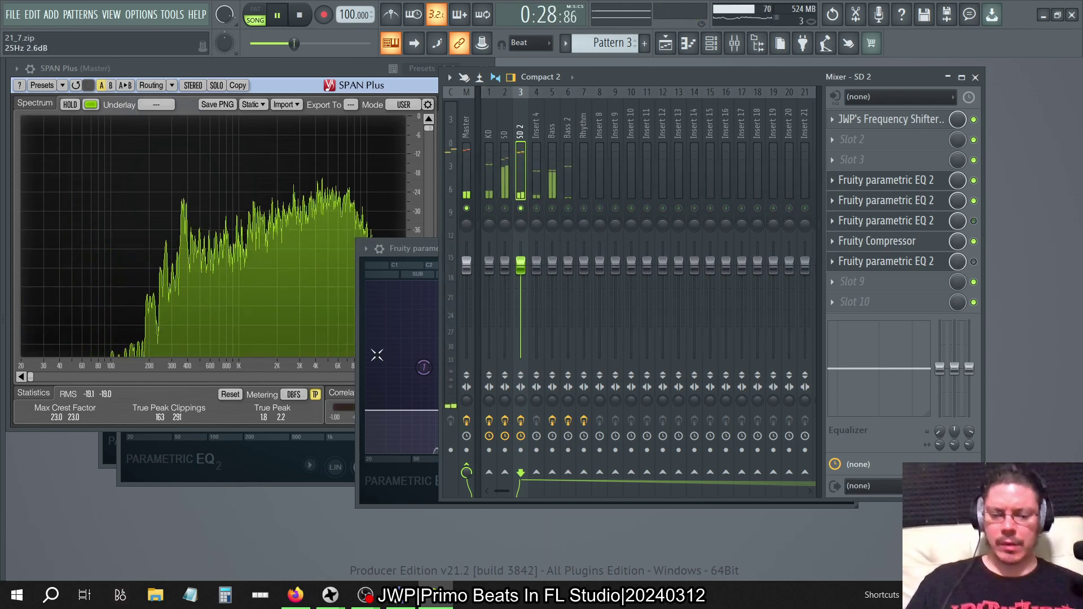
key("F11")
key("F12")
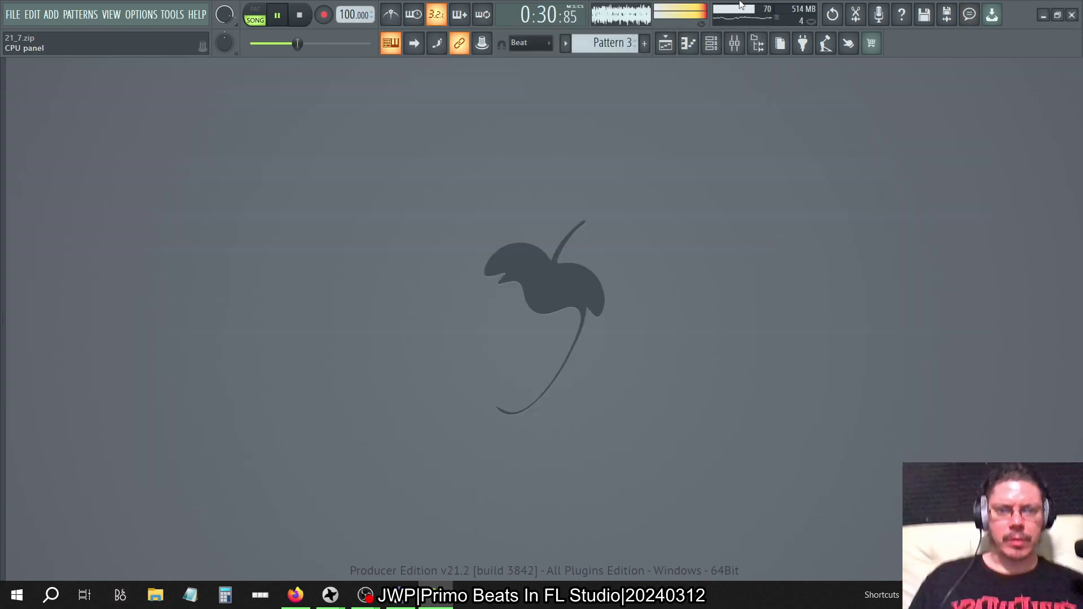
left_click(734, 45)
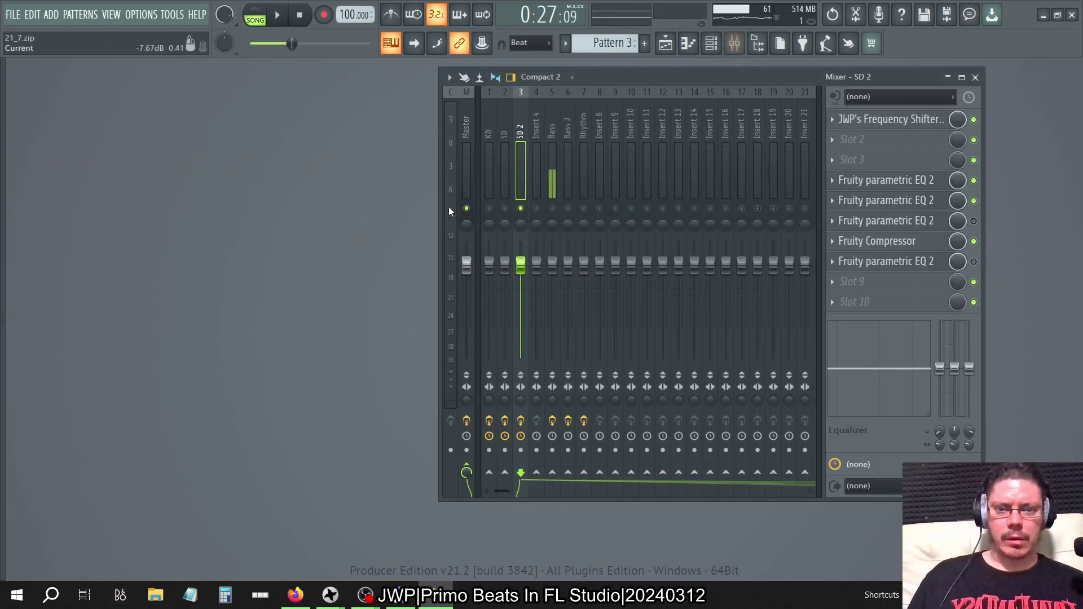
left_click(462, 127)
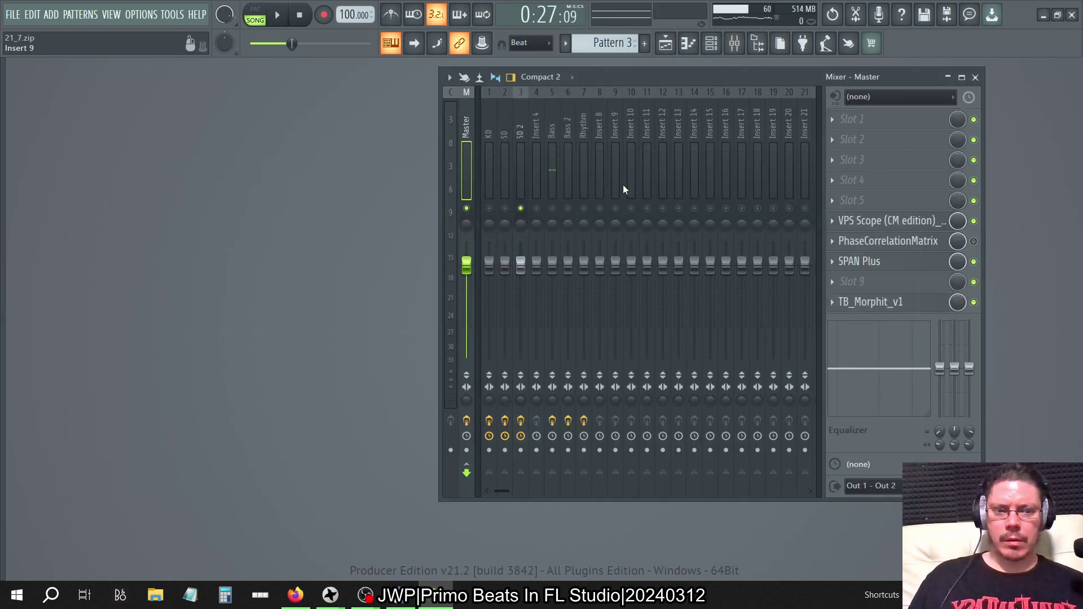
left_click(894, 226)
left_click_drag(670, 78, 235, 69)
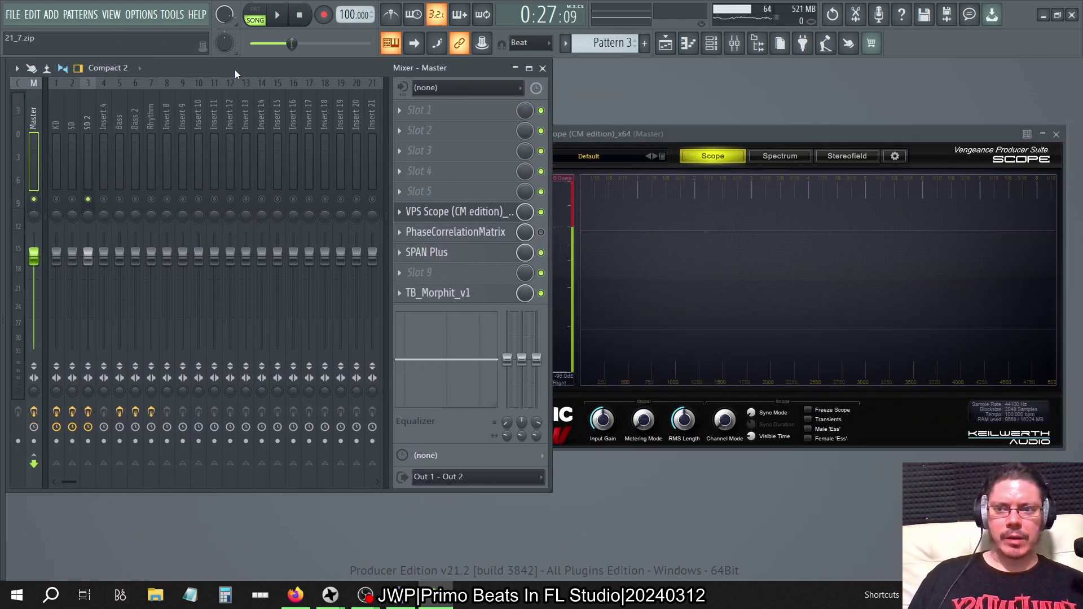
Step: Open SD 2's Fruity Compressor and play the soloed snare to view its waveform in VPS Scope
left_click(117, 103)
left_click(75, 108)
left_click(83, 109)
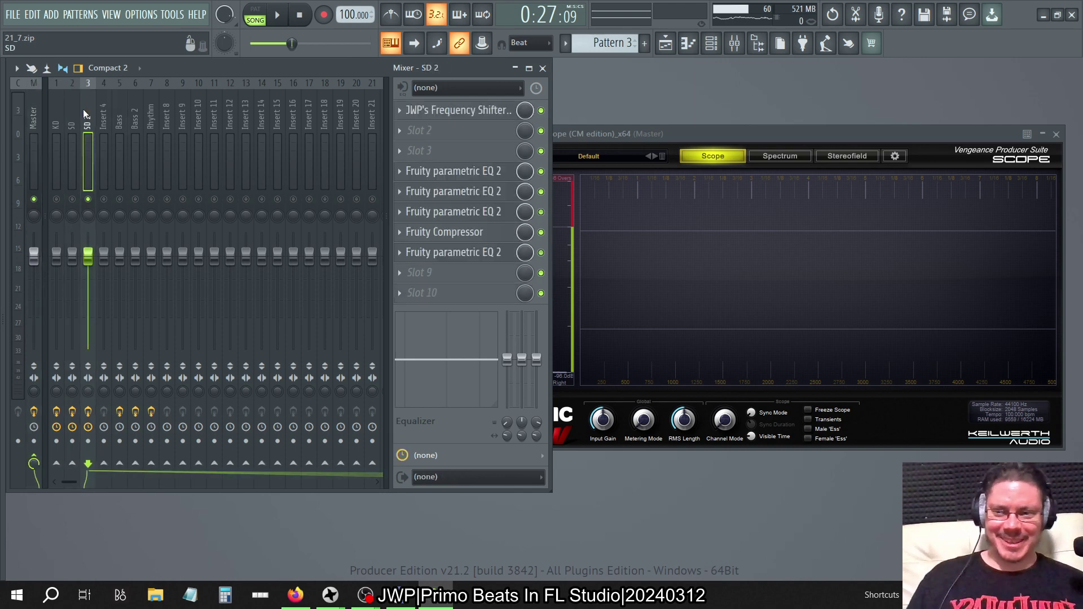
left_click(484, 236)
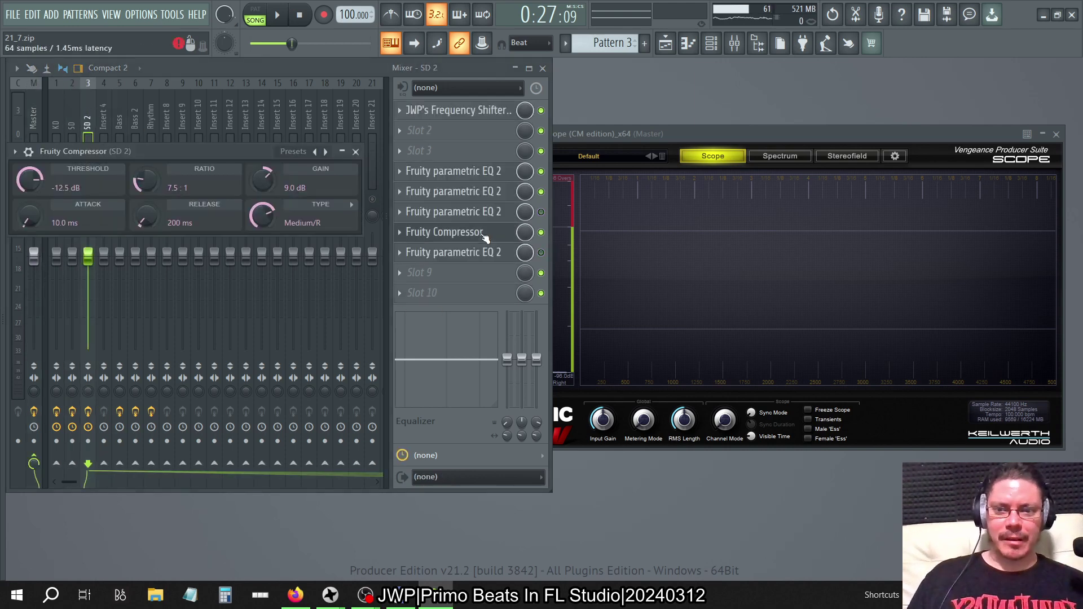
left_click(714, 141)
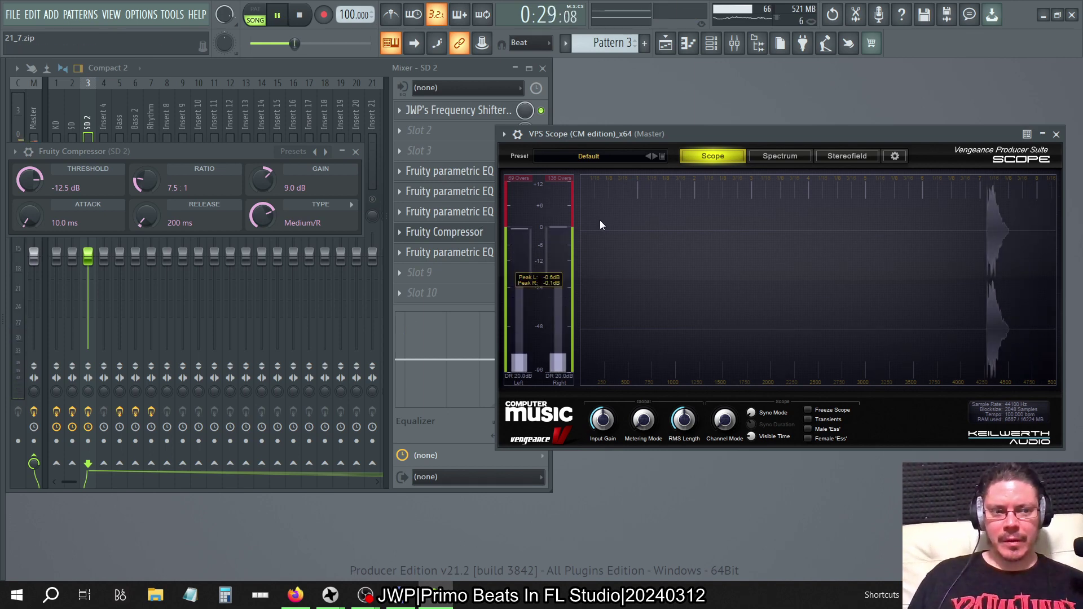
left_click(397, 74)
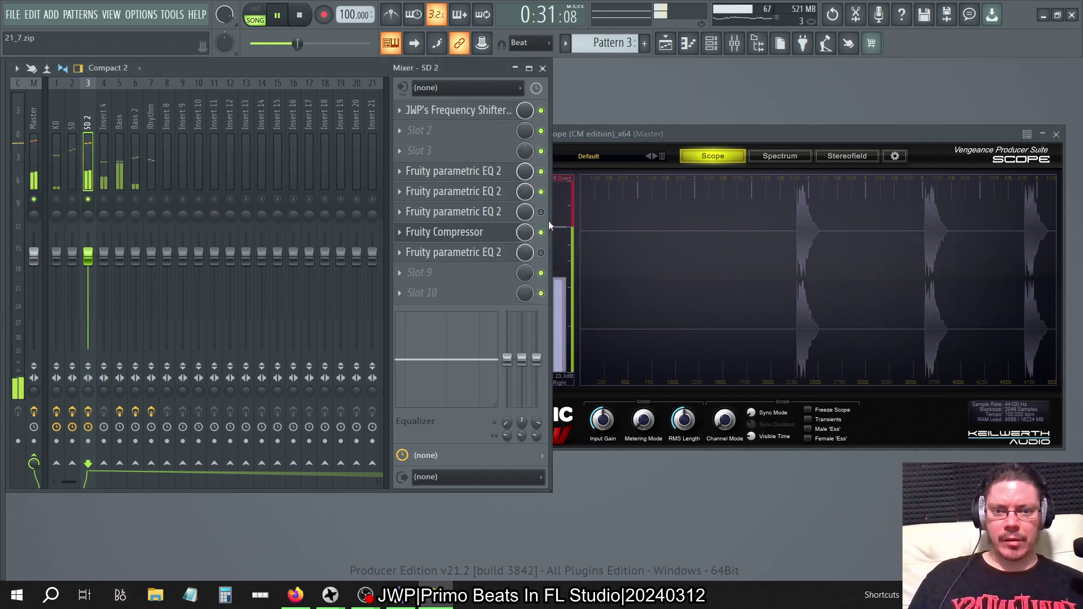
Step: Bypass SD 2's slot 5 EQ and Fruity Compressor during playback to compare the snare's waveform, and stop the song
left_click(542, 172)
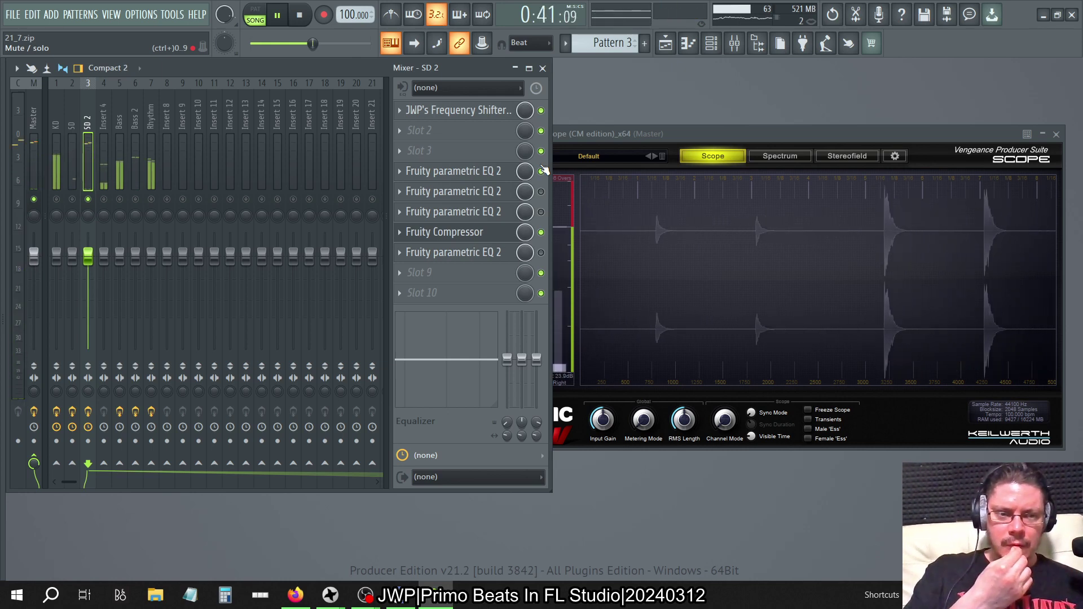
left_click(541, 233)
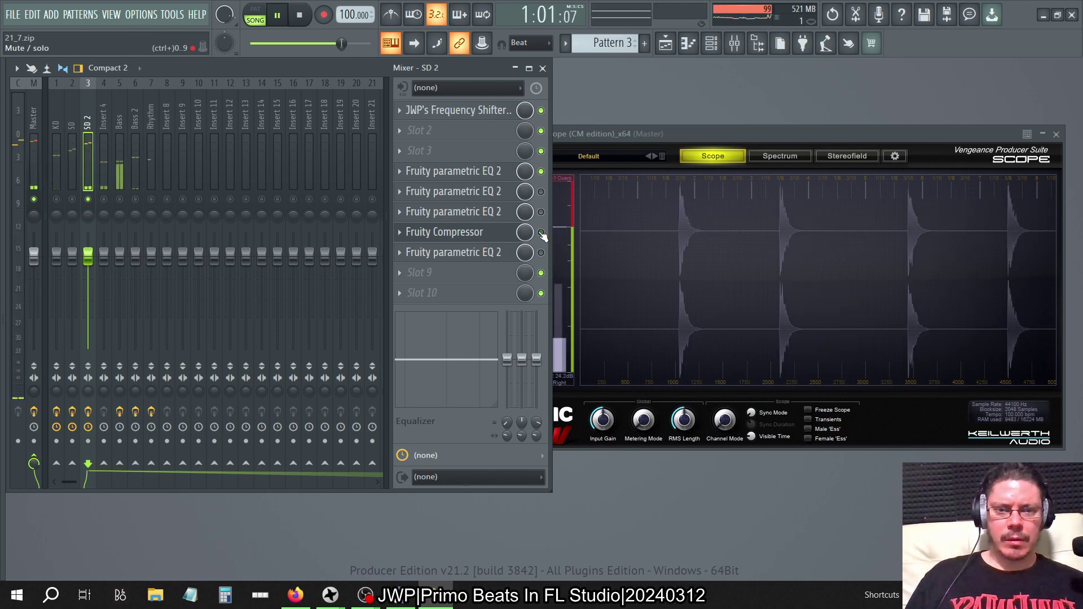
key("space")
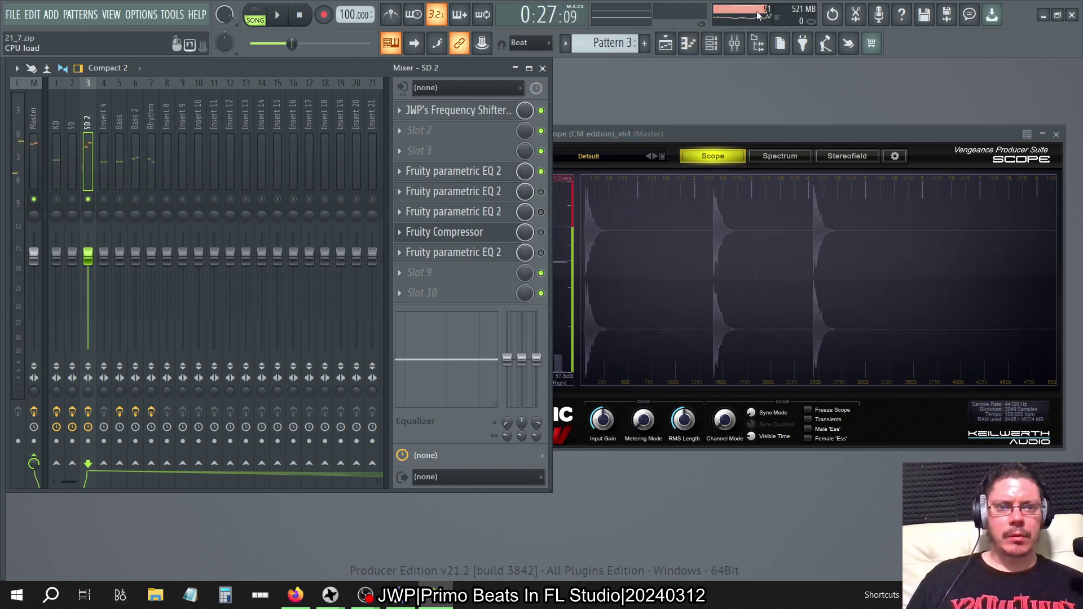
Step: Run the macro that switches smart disable for all plugins
left_click(153, 15)
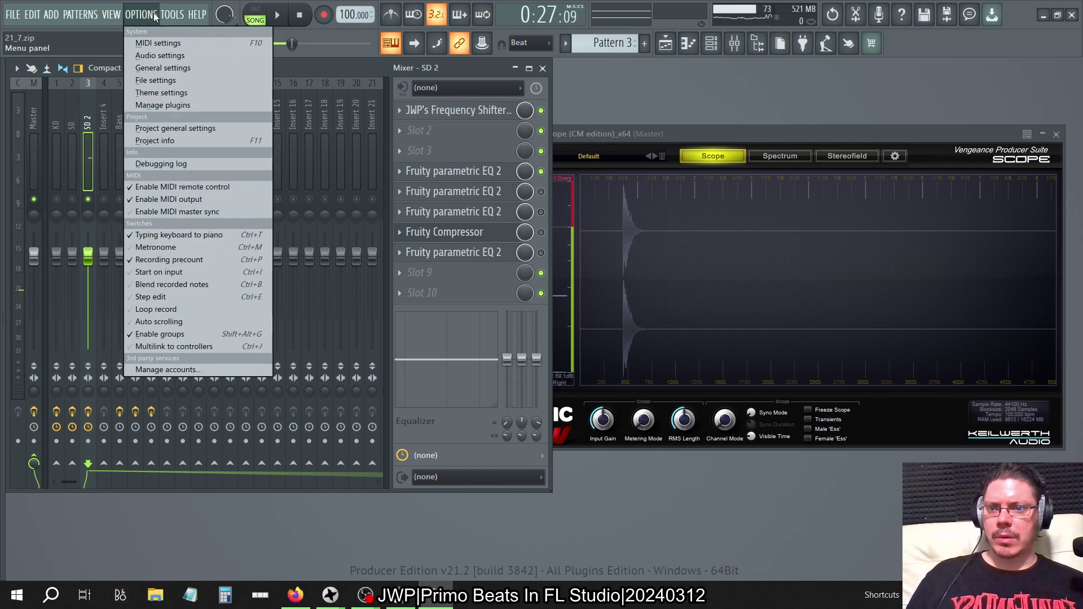
mouse_move(172, 15)
mouse_move(185, 58)
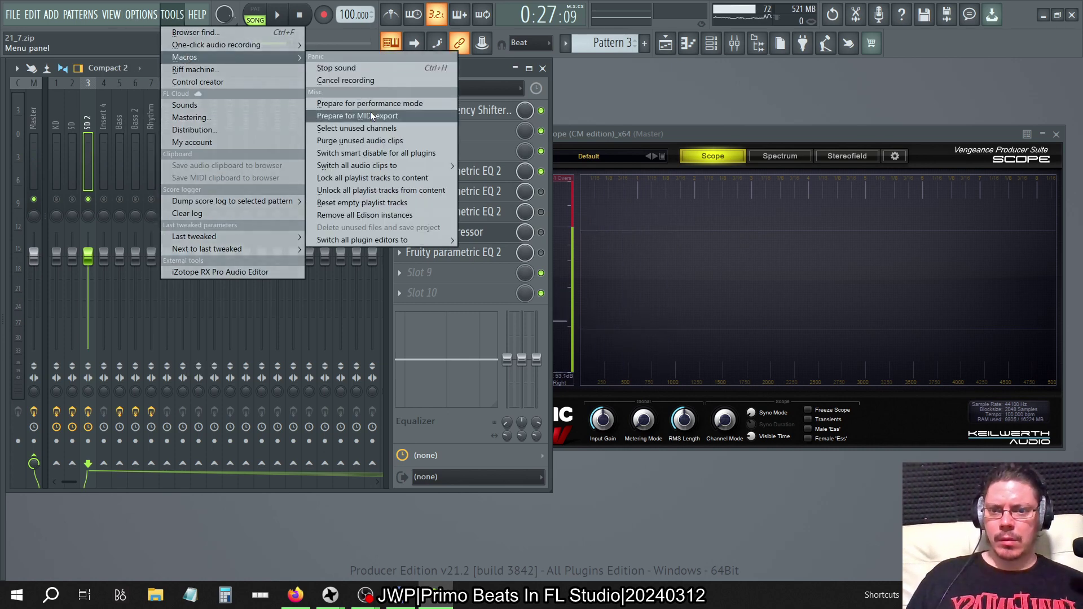
left_click(374, 153)
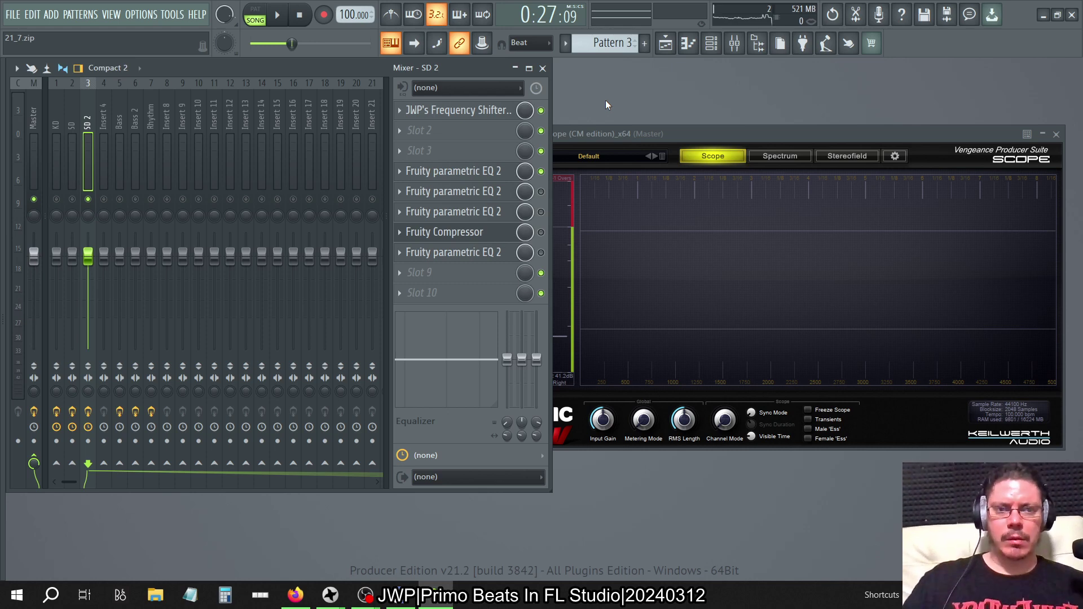
left_click(69, 106)
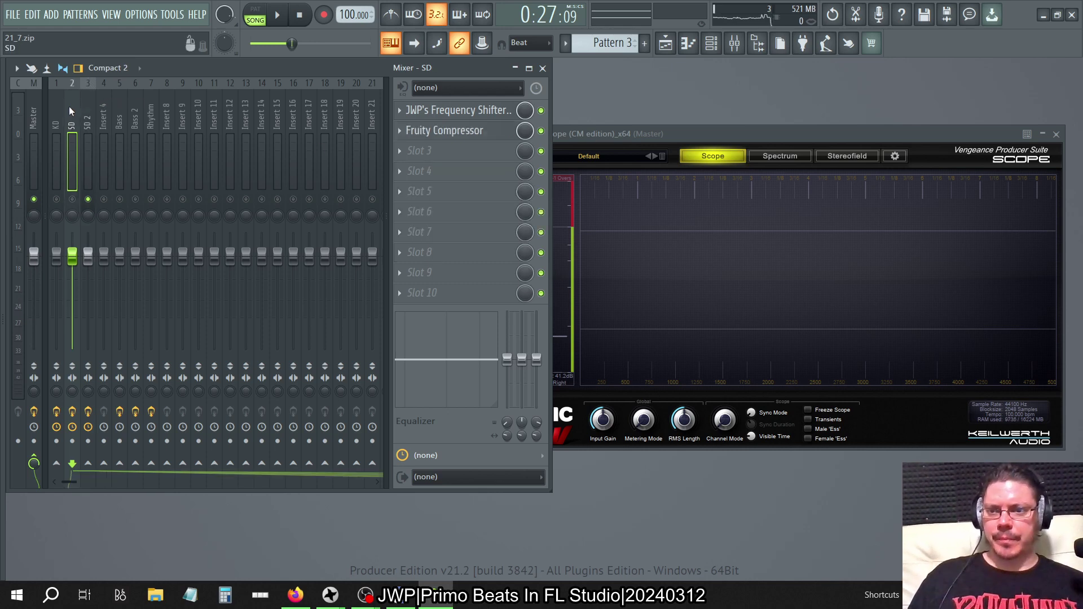
left_click(56, 110)
left_click(110, 87)
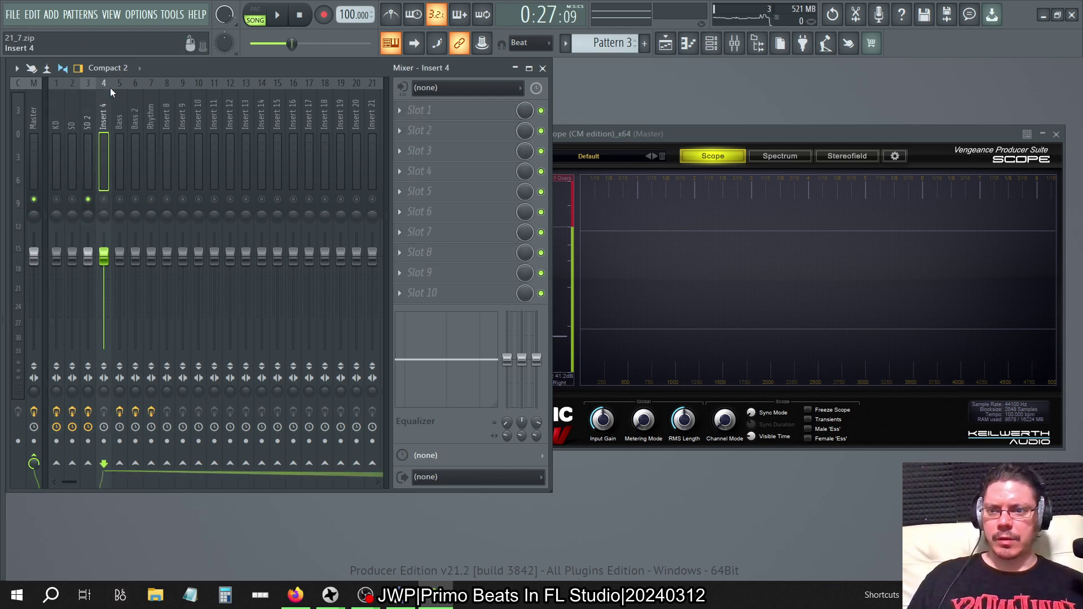
left_click(84, 107)
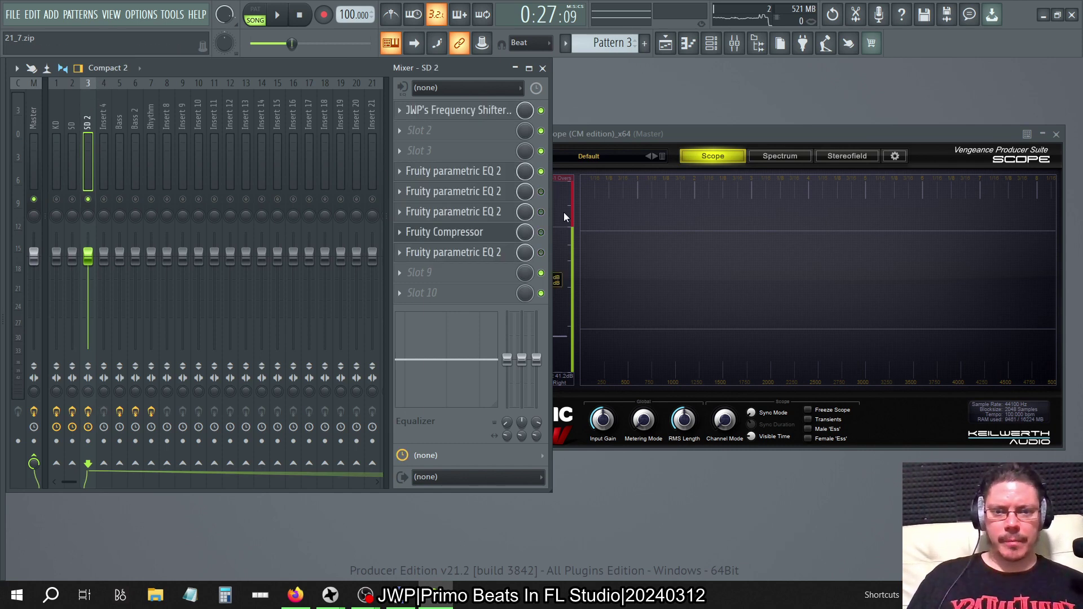
Step: Play the song, check each plugin's CPU load in the plugin performance monitor, then close it and stop playback
key("space")
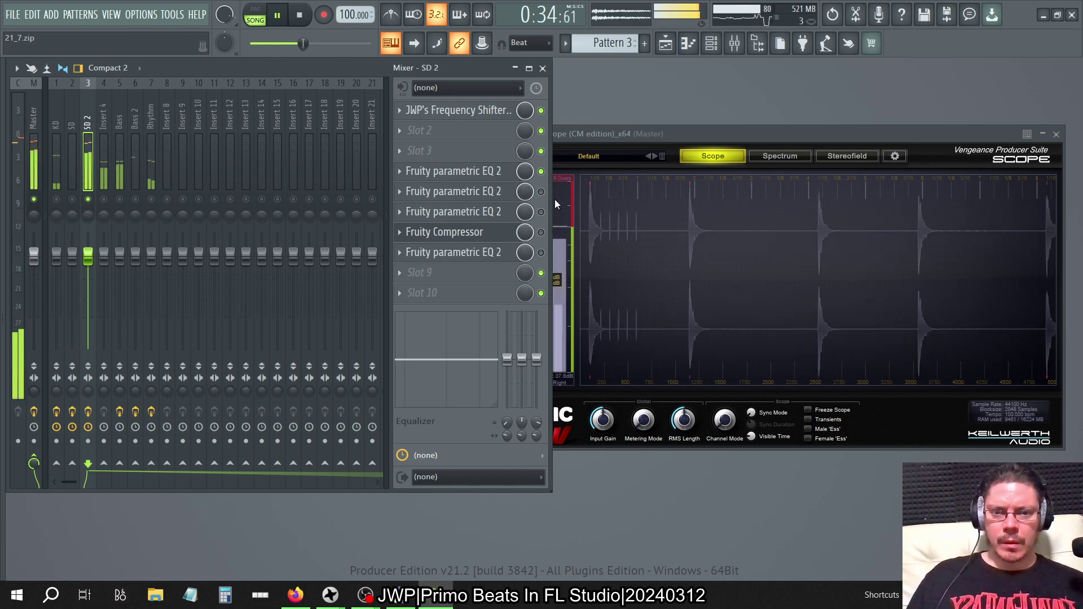
left_click(740, 14)
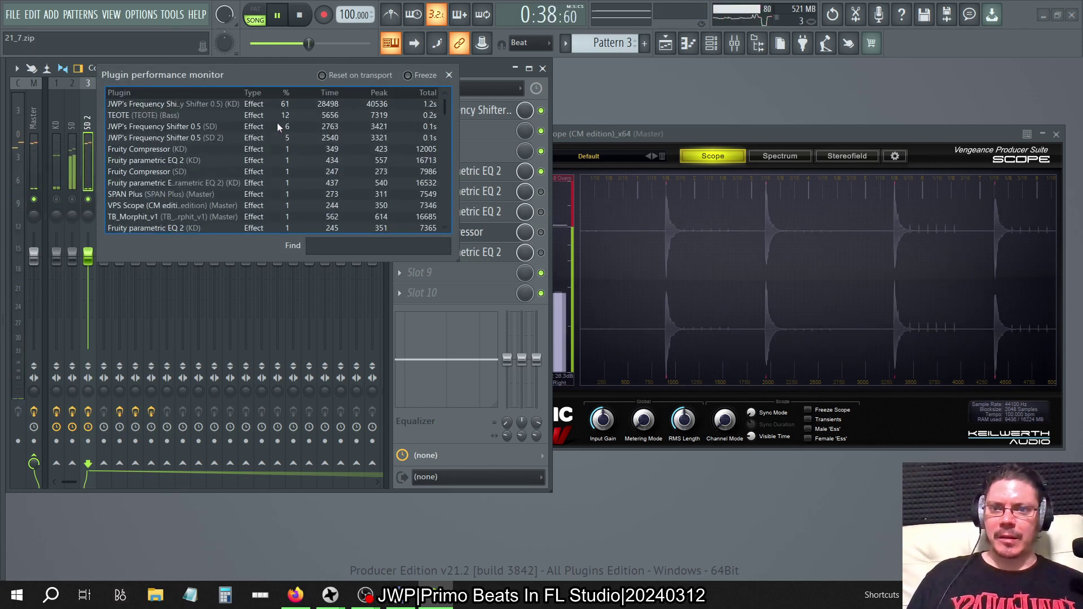
left_click(449, 75)
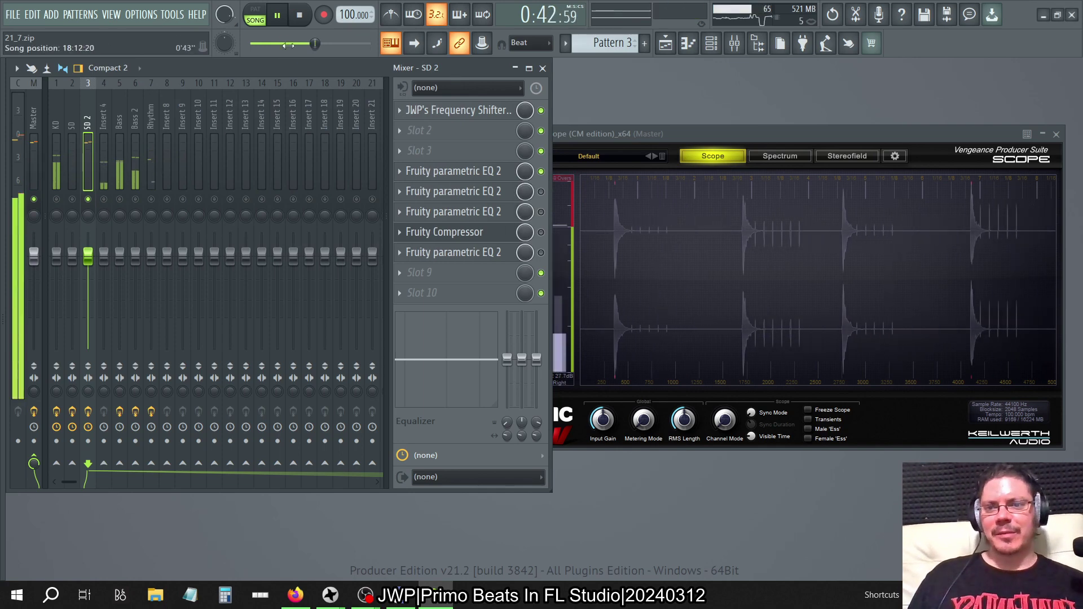
left_click(299, 15)
Step: Select the KD track and inspect its JWP's Frequency Shifter controls, closing the plugin again
key("Left")
key("Left")
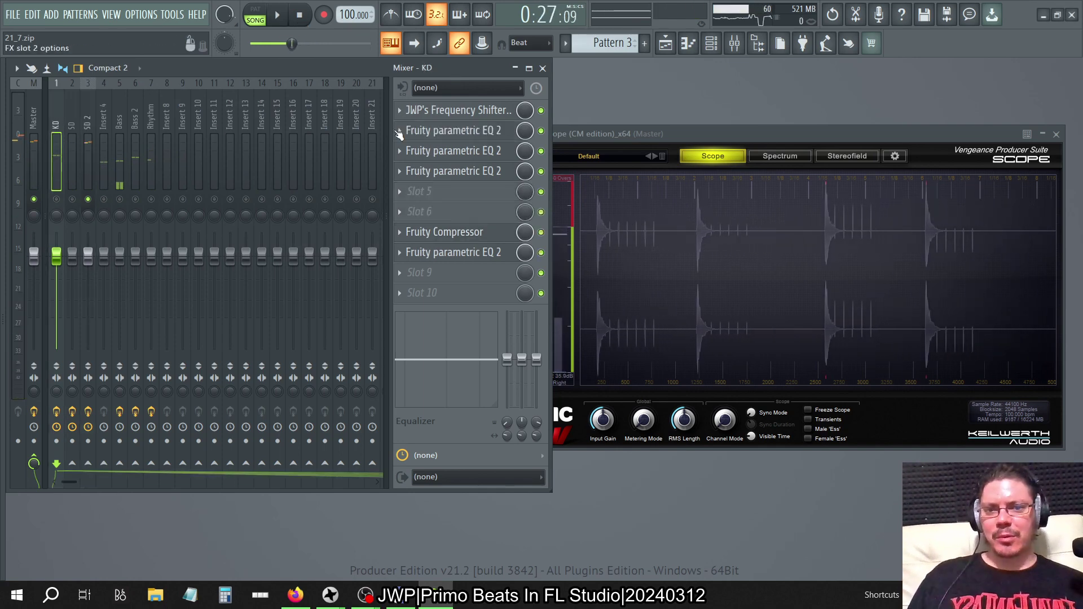
left_click(492, 112)
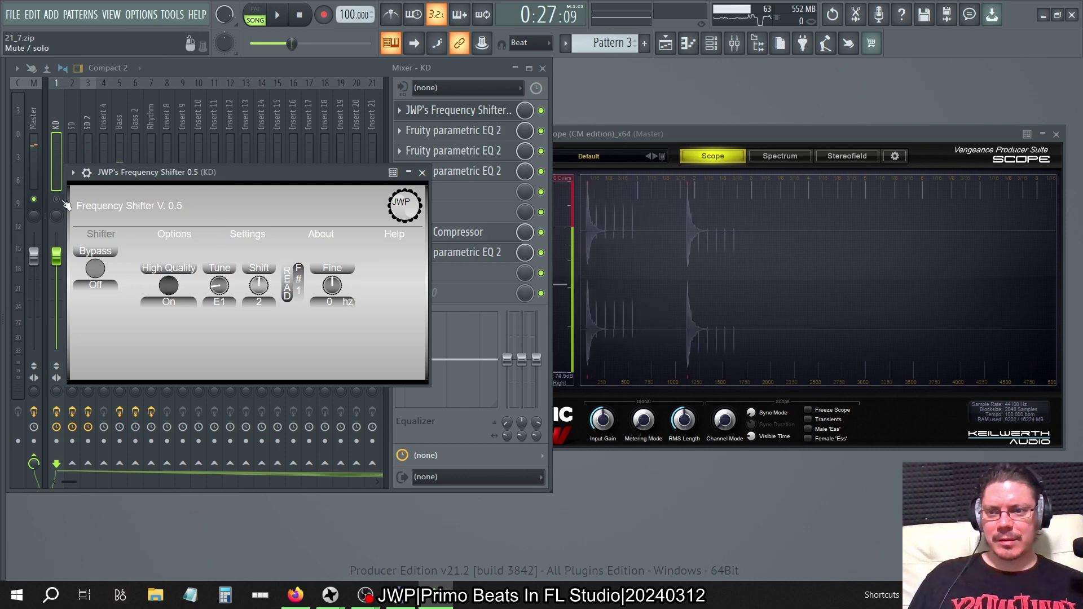
left_click(428, 169)
Step: Solo the KD track, open SPAN Plus from the Master track, and move the analyzer beside the mixer
right_click(57, 199)
left_click(38, 135)
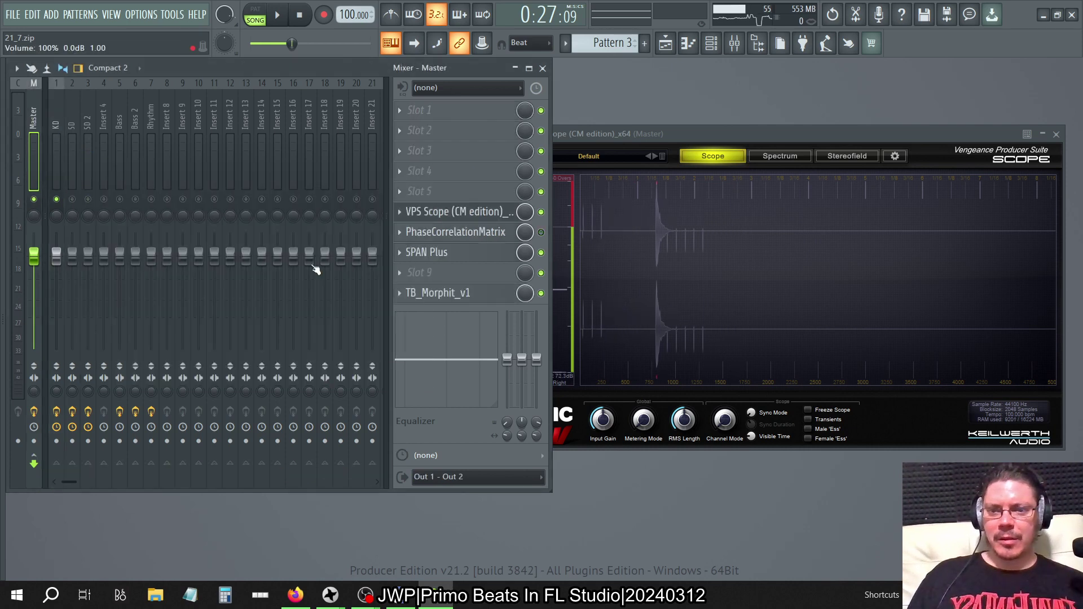
left_click(447, 254)
left_click_drag(375, 66, 838, 156)
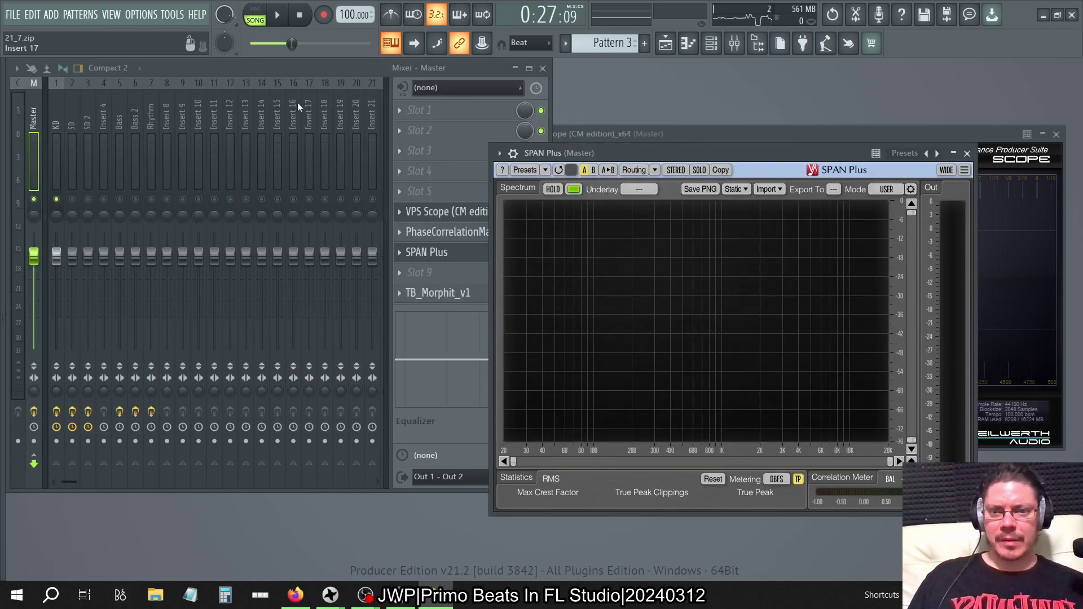
Step: Reopen KD's JWP's Frequency Shifter, move its window clear of the track faders, and examine its Shifter, Options and quality Settings pages
left_click(56, 125)
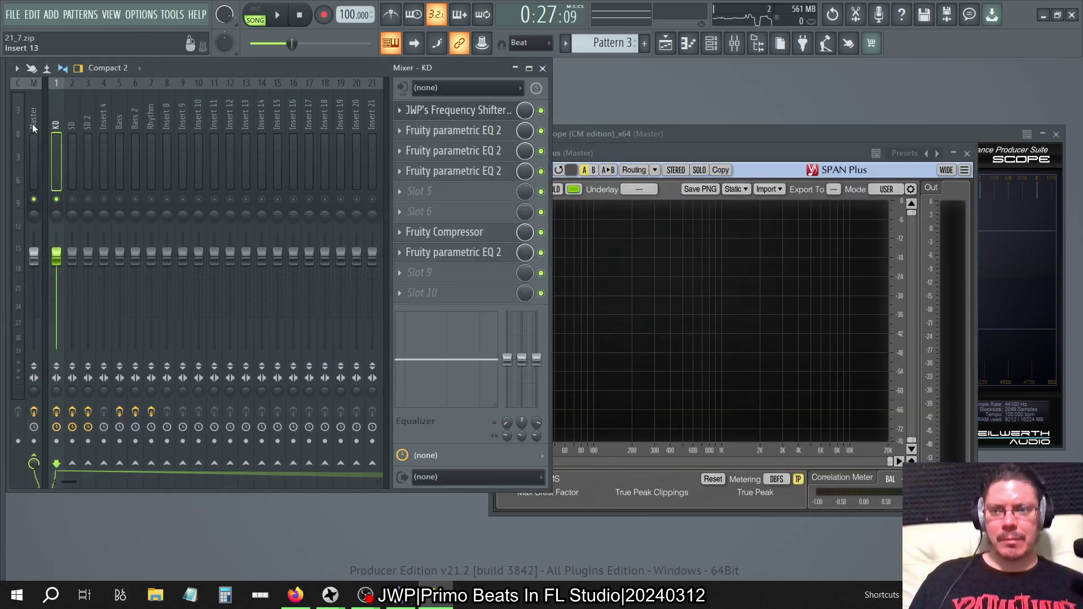
left_click(464, 111)
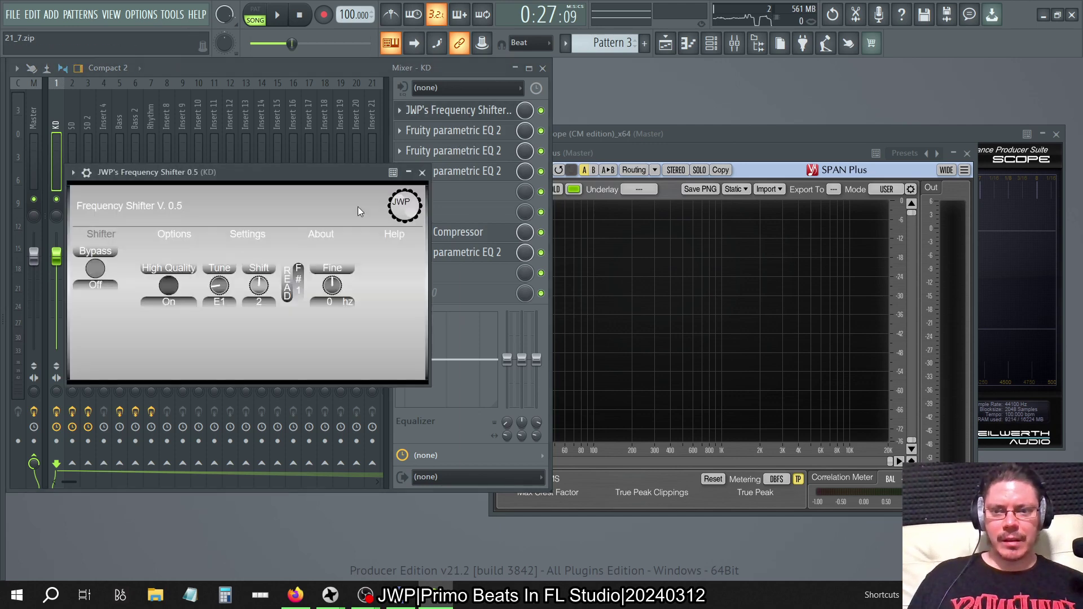
left_click(172, 228)
left_click(258, 235)
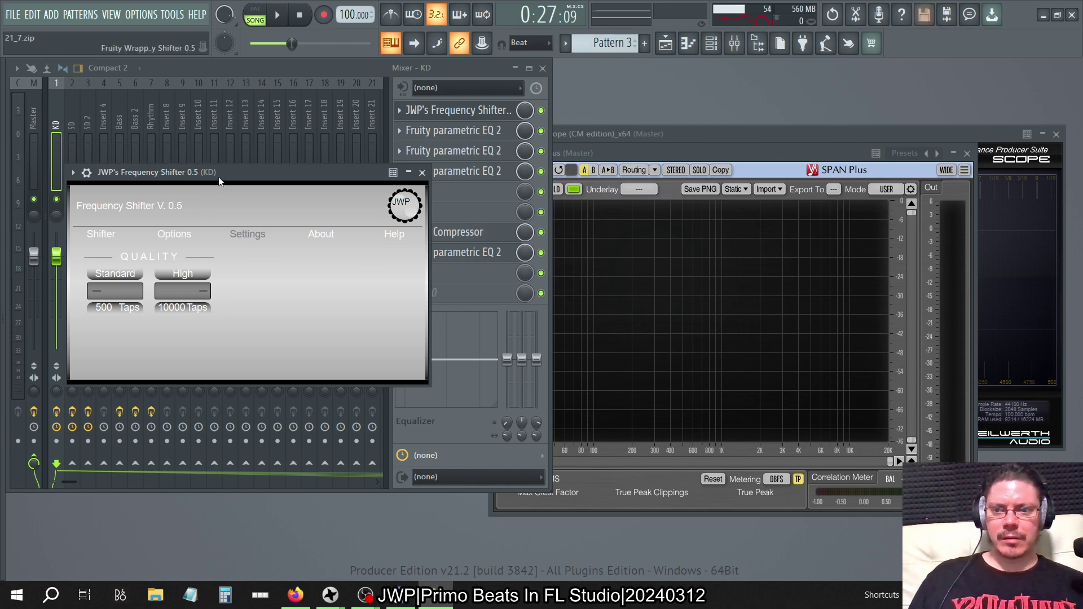
left_click_drag(219, 178, 580, 171)
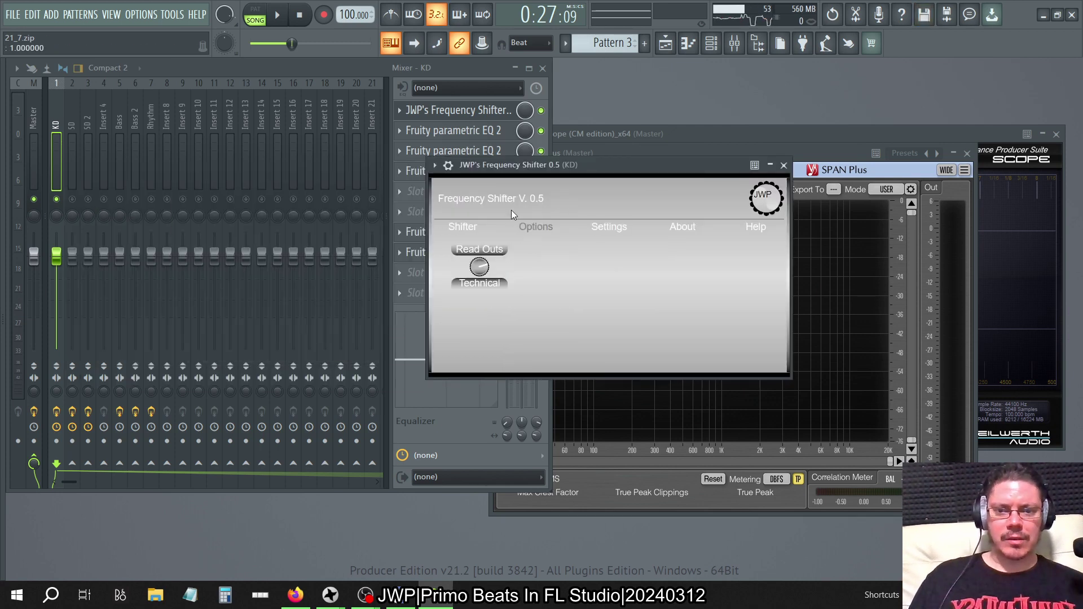
left_click(621, 225)
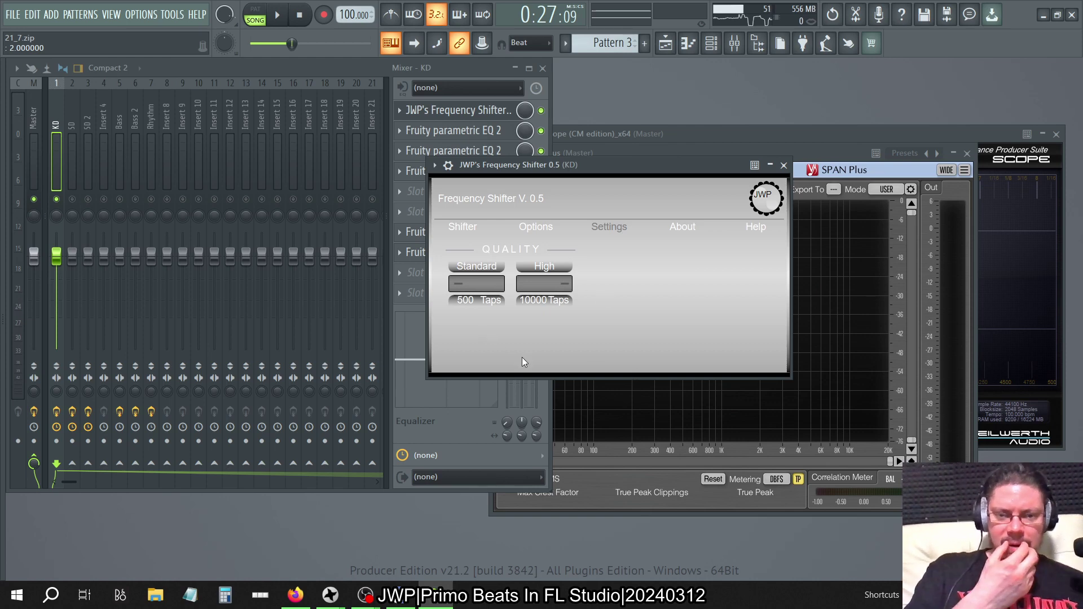
left_click(472, 226)
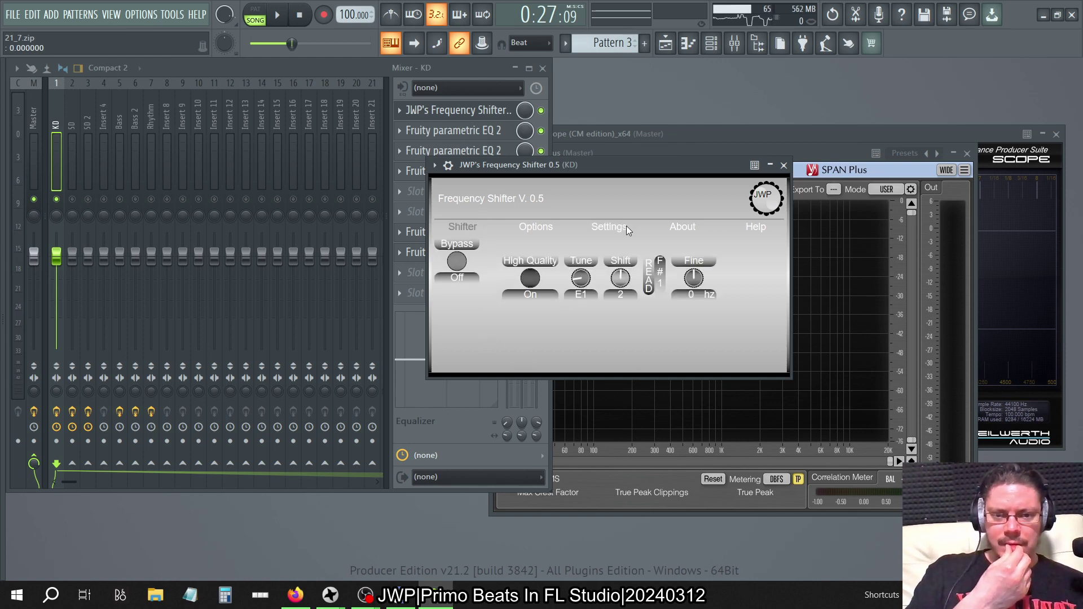
left_click(622, 226)
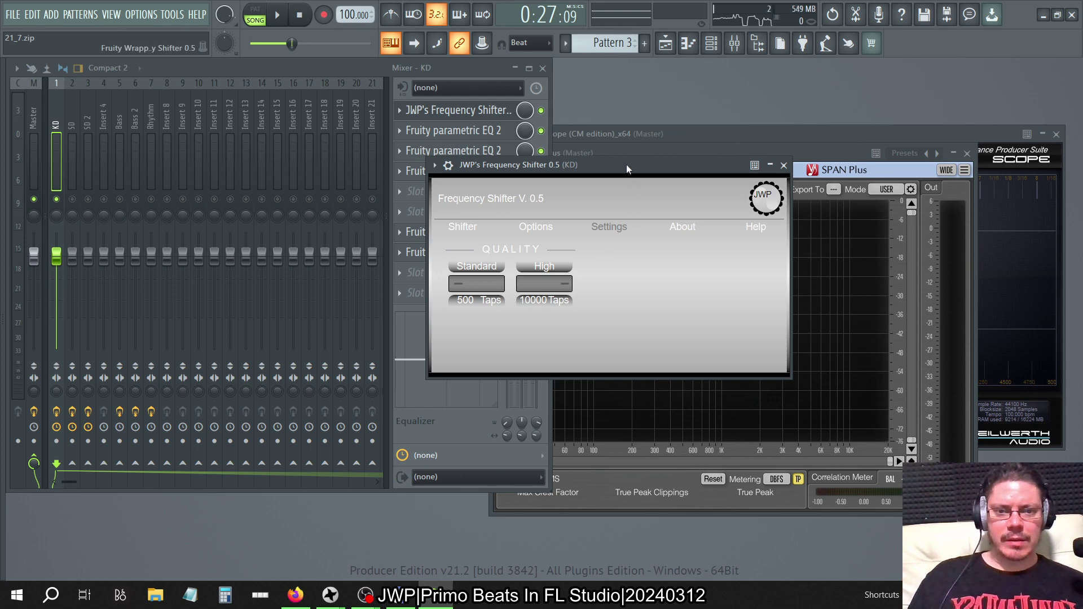
Step: Move the Frequency Shifter window over the mixer, start song playback, and place SPAN Plus beside the mixer
left_click_drag(626, 164, 352, 160)
key("space")
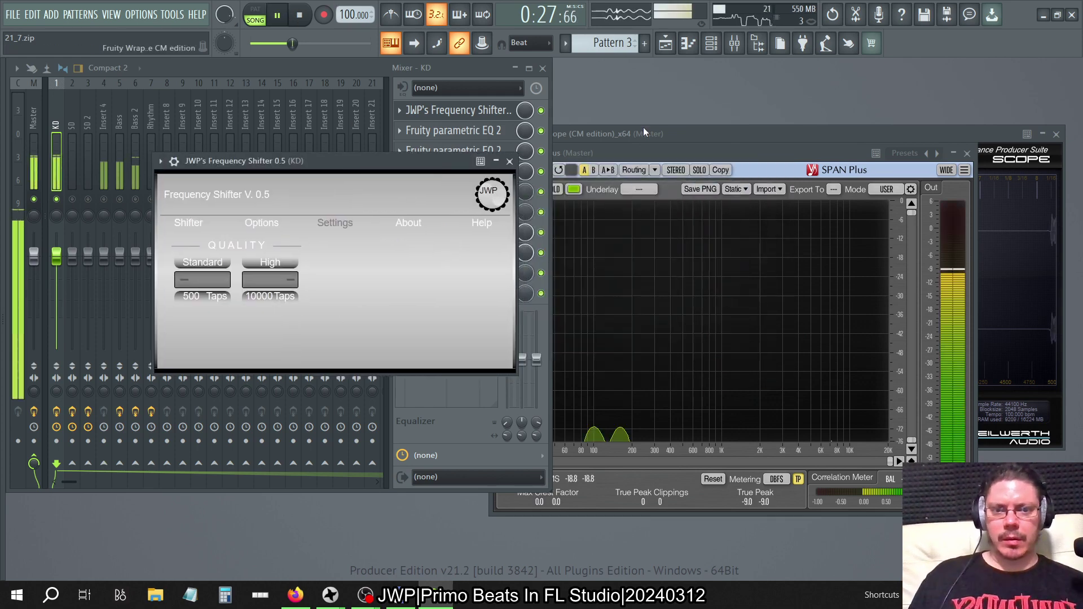
left_click_drag(645, 150, 711, 154)
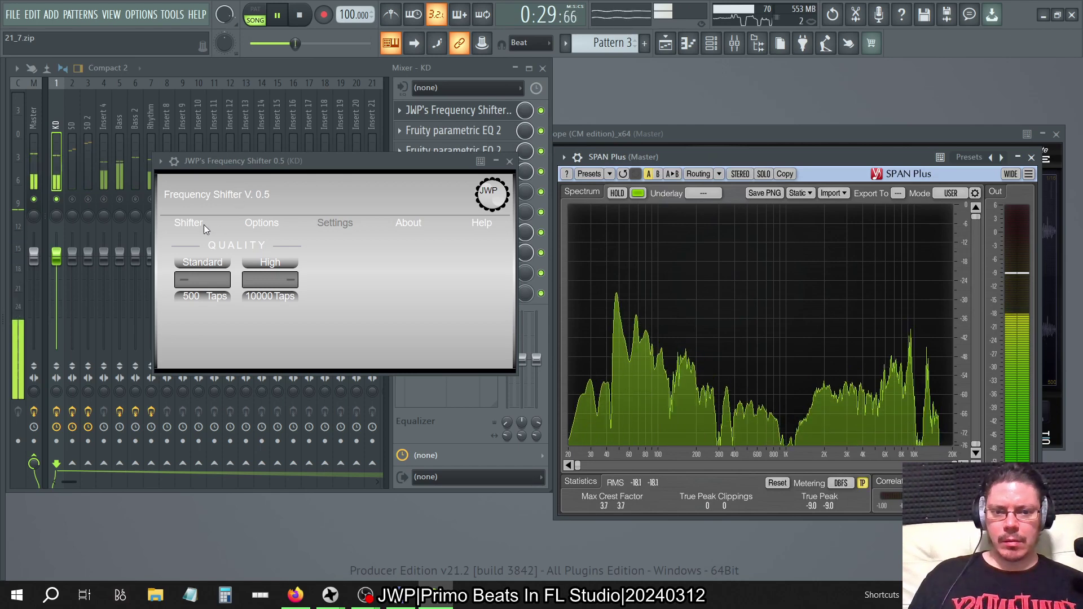
Step: Bypass the KD track's Fruity parametric EQ 2 and compressor effects, leaving only JWP's Frequency Shifter active, and close its window
left_click(541, 131)
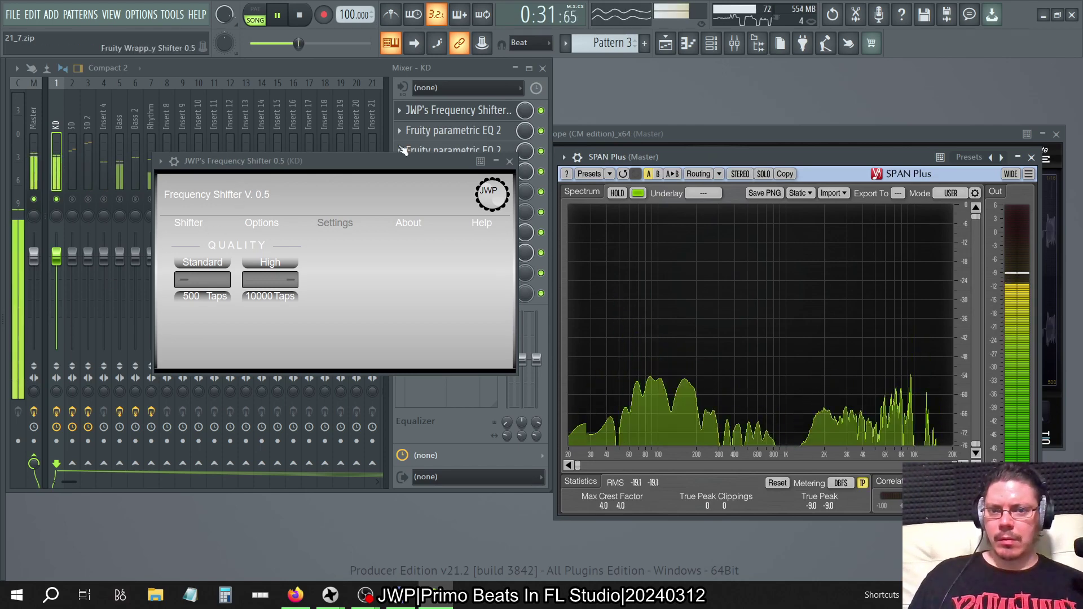
left_click(510, 161)
left_click(541, 151)
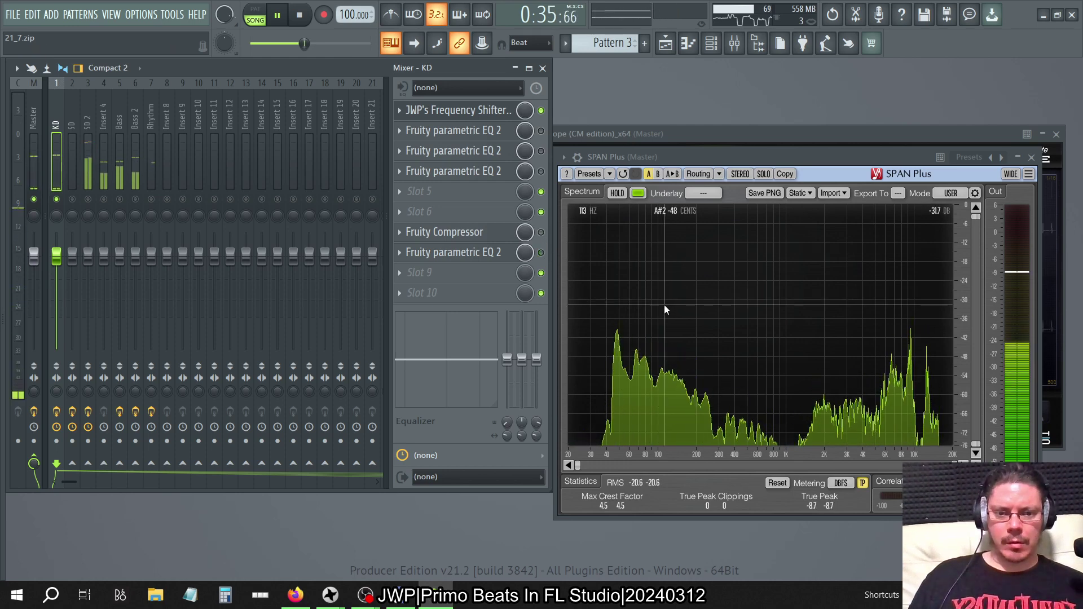
Step: Reopen KD's JWP's Frequency Shifter, review its Shifter and Options pages, and set its High quality to 5000 taps
left_click(460, 110)
left_click(201, 225)
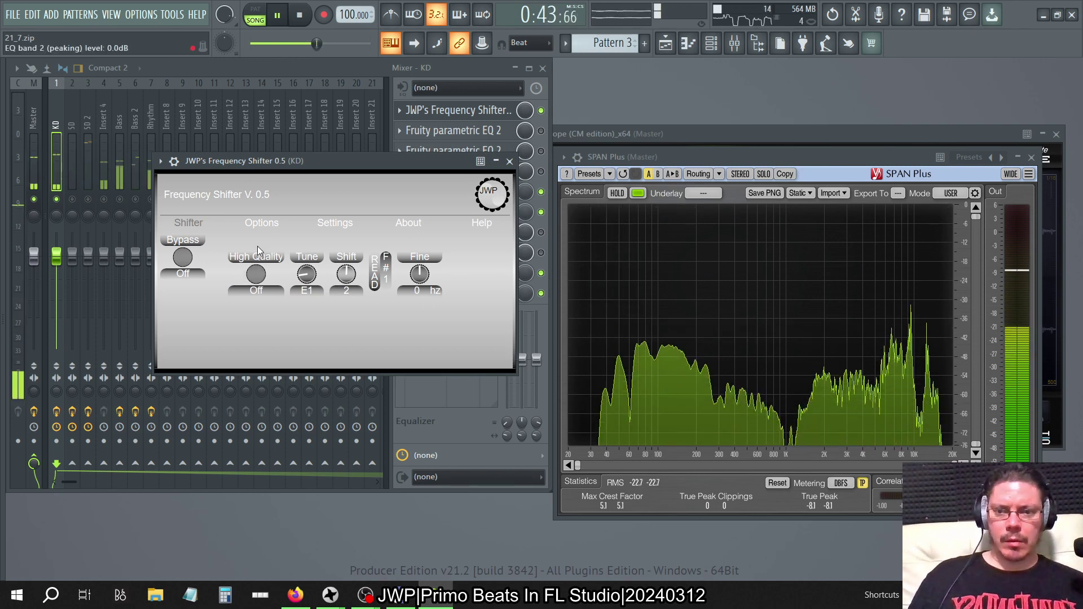
left_click(252, 224)
left_click(332, 221)
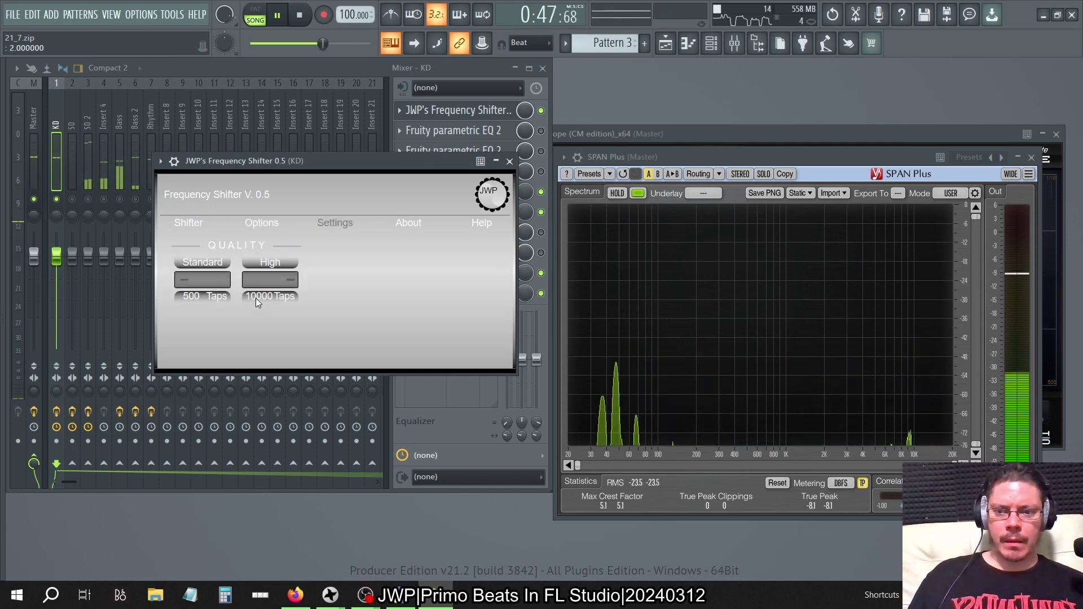
key("ctrl+a")
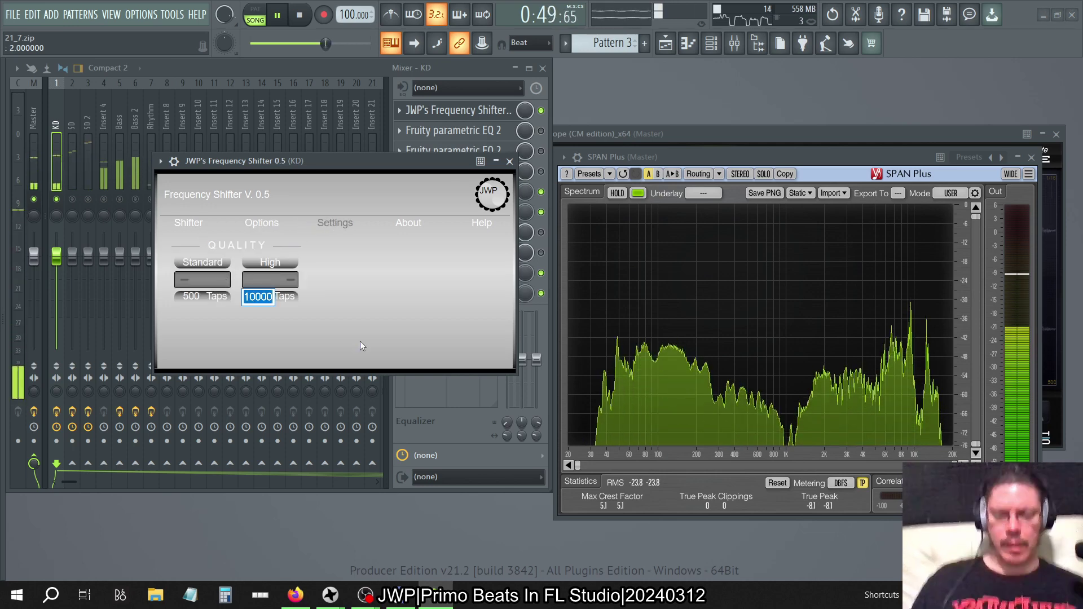
type("1")
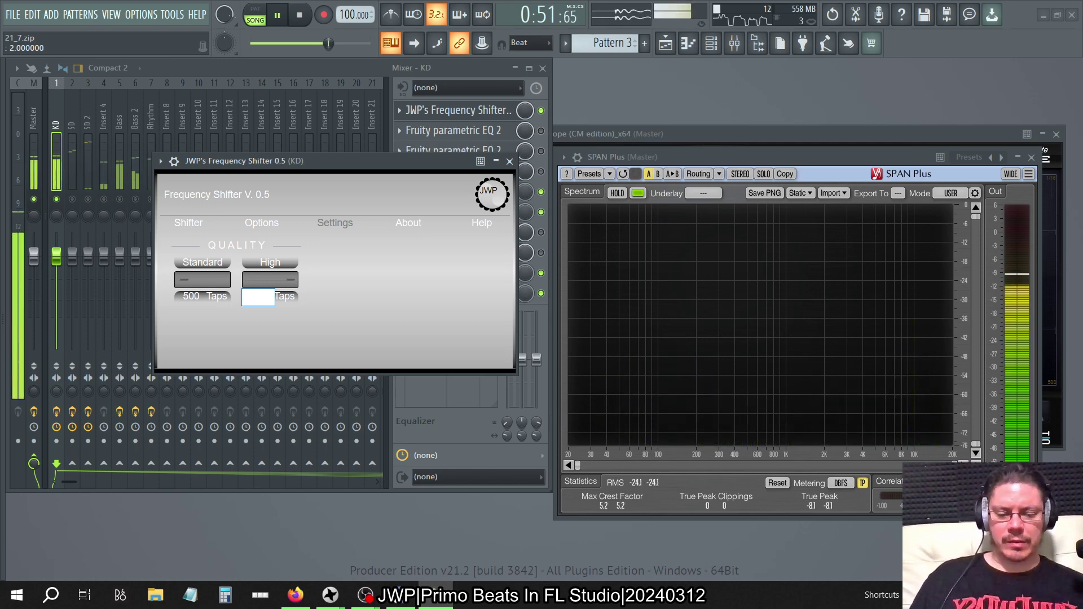
type("5000")
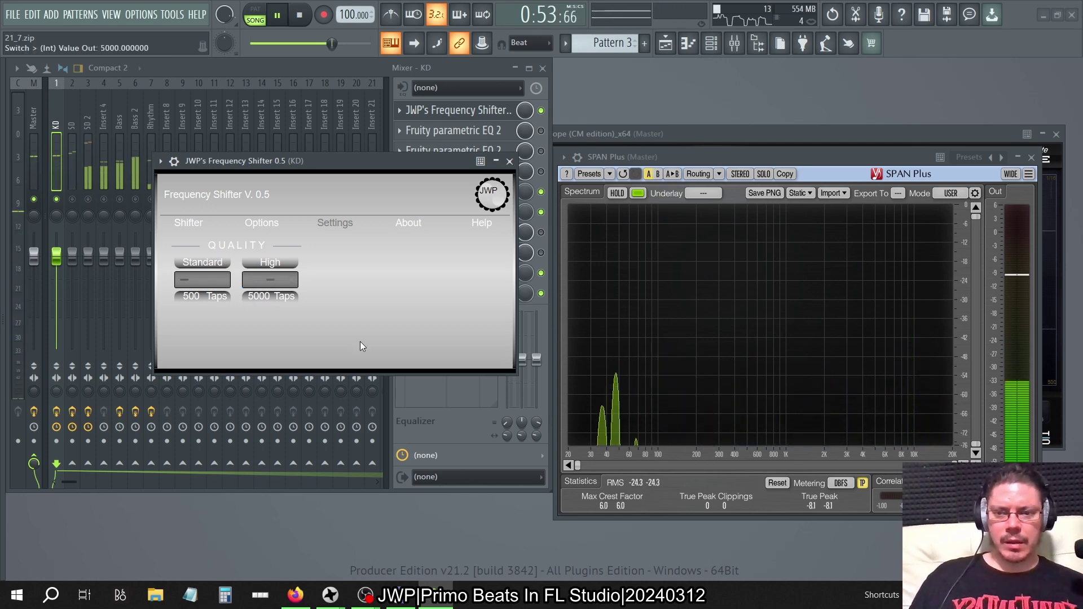
Step: Turn on High Quality mode on the Frequency Shifter's Shifter page
left_click(194, 224)
left_click(257, 275)
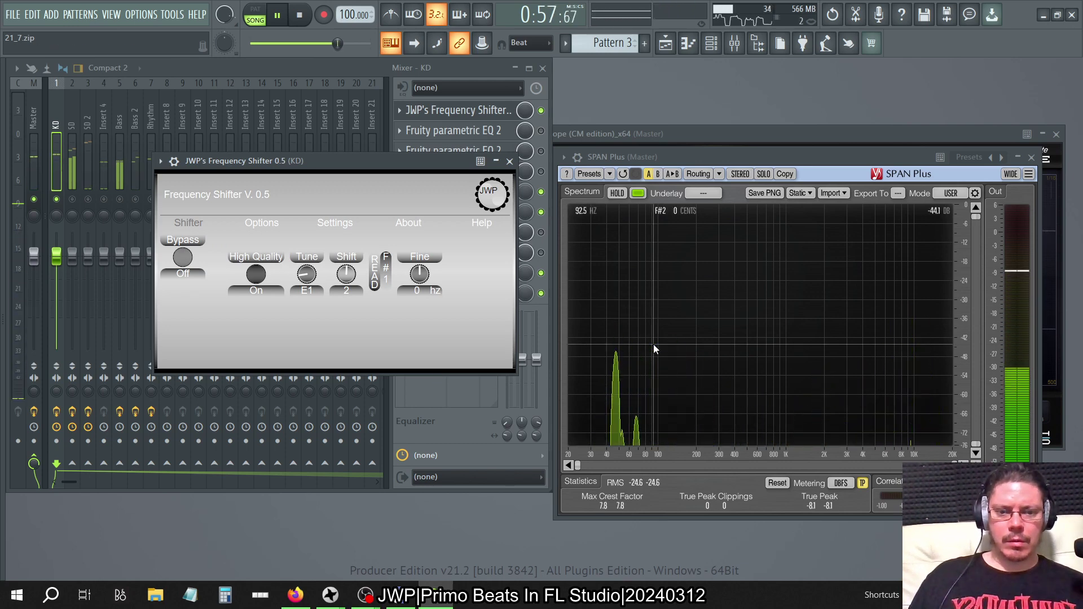
left_click(257, 275)
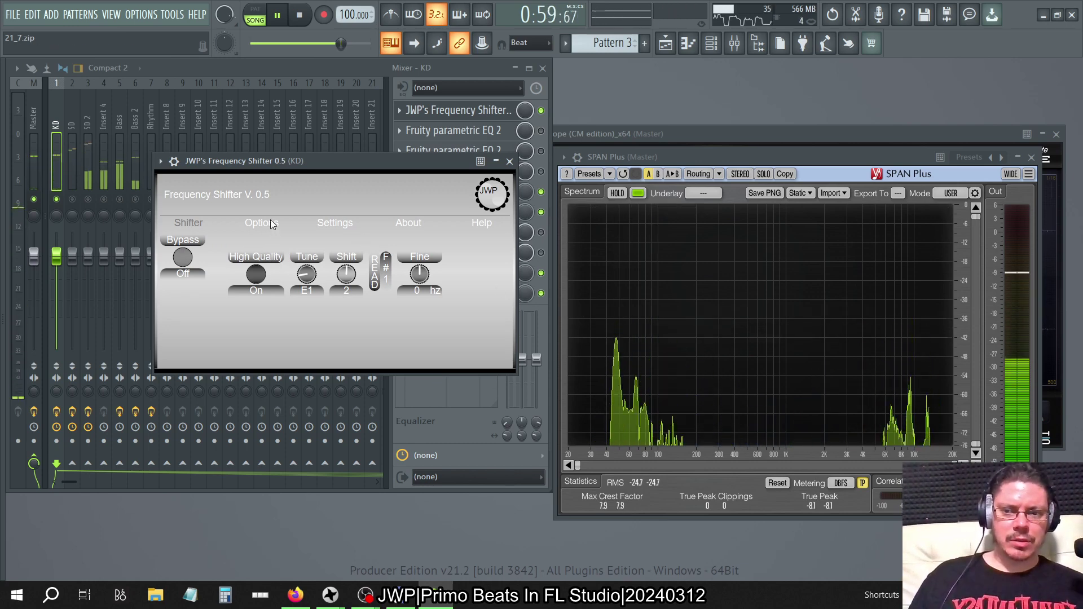
Step: Set the Frequency Shifter's High quality to 500 taps and restart the song to hear the kick
left_click(330, 232)
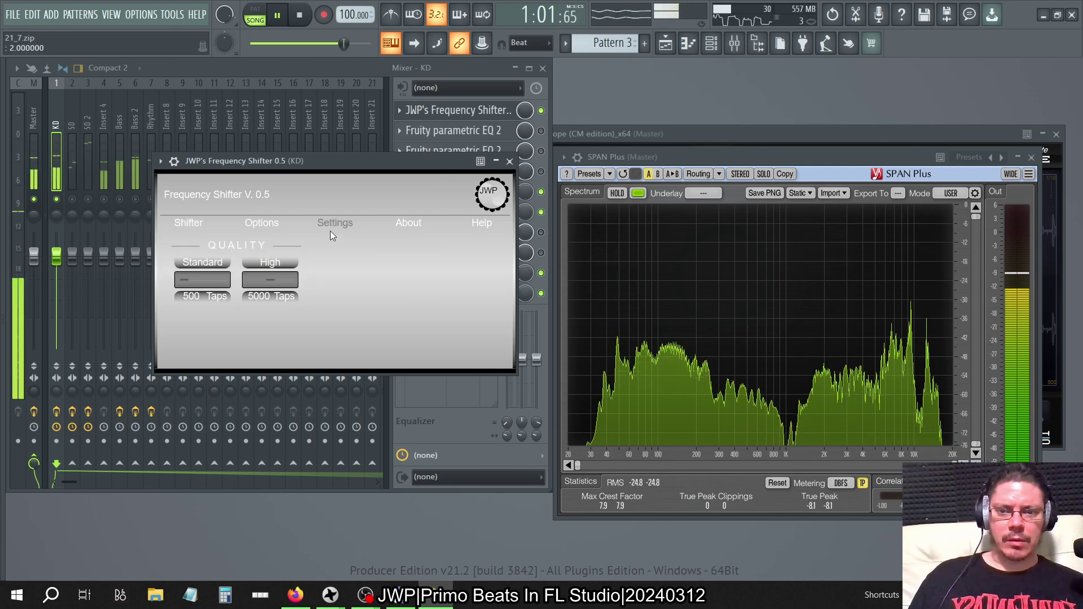
left_click(253, 299)
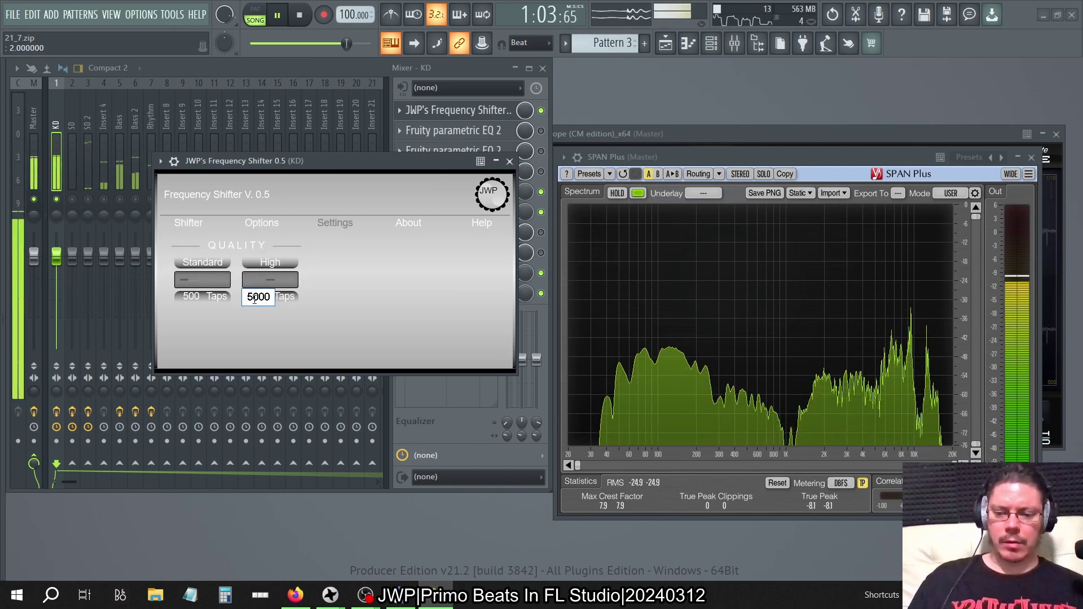
type("500")
key("Return")
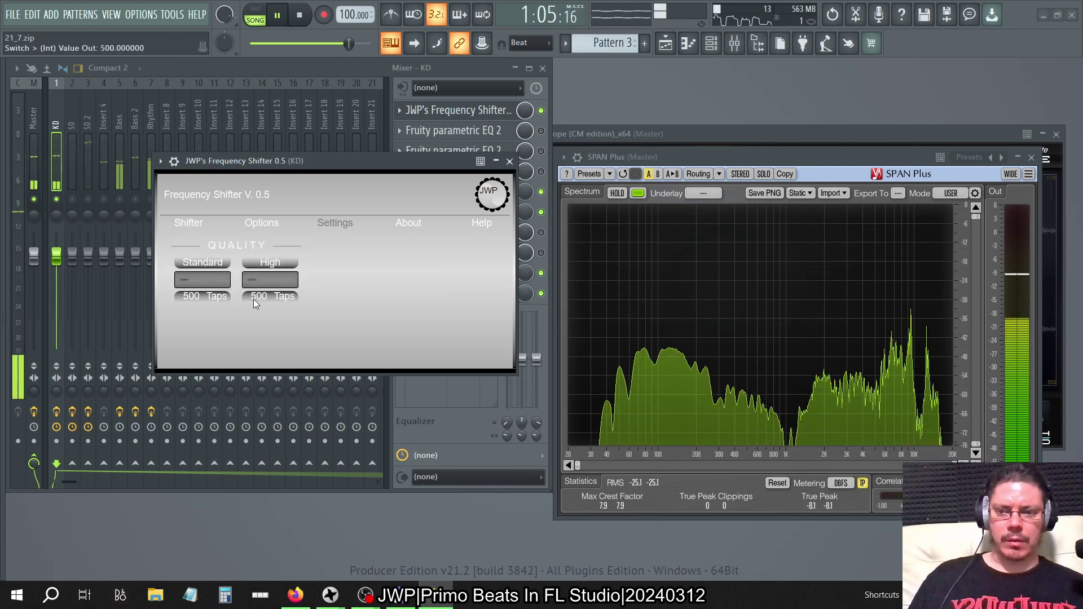
left_click(210, 222)
key("space")
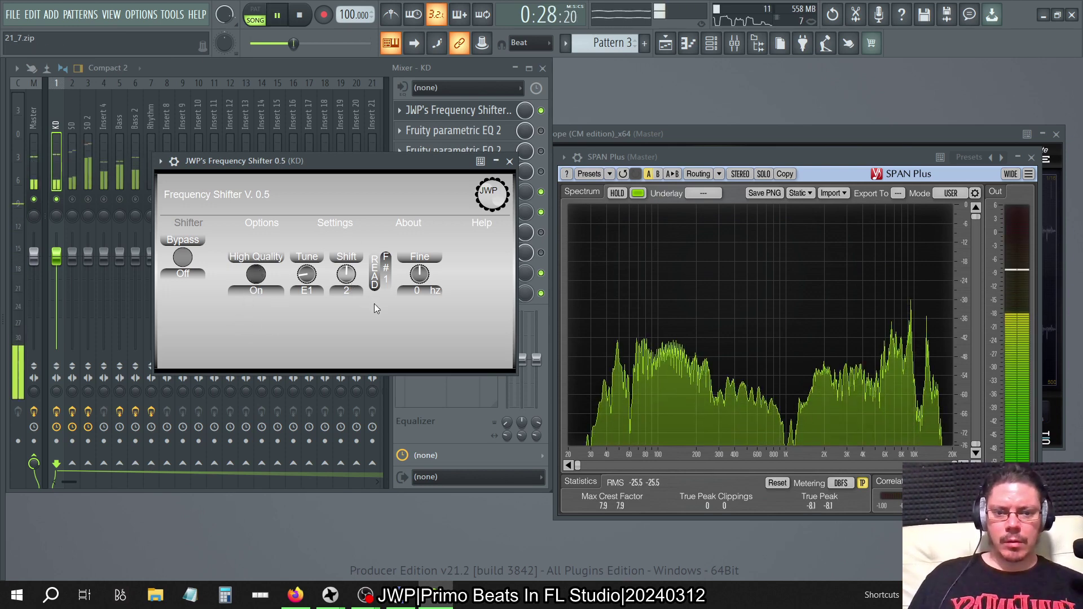
Step: Try the Frequency Shifter's High quality at 100 taps and at 1000 taps
left_click(331, 225)
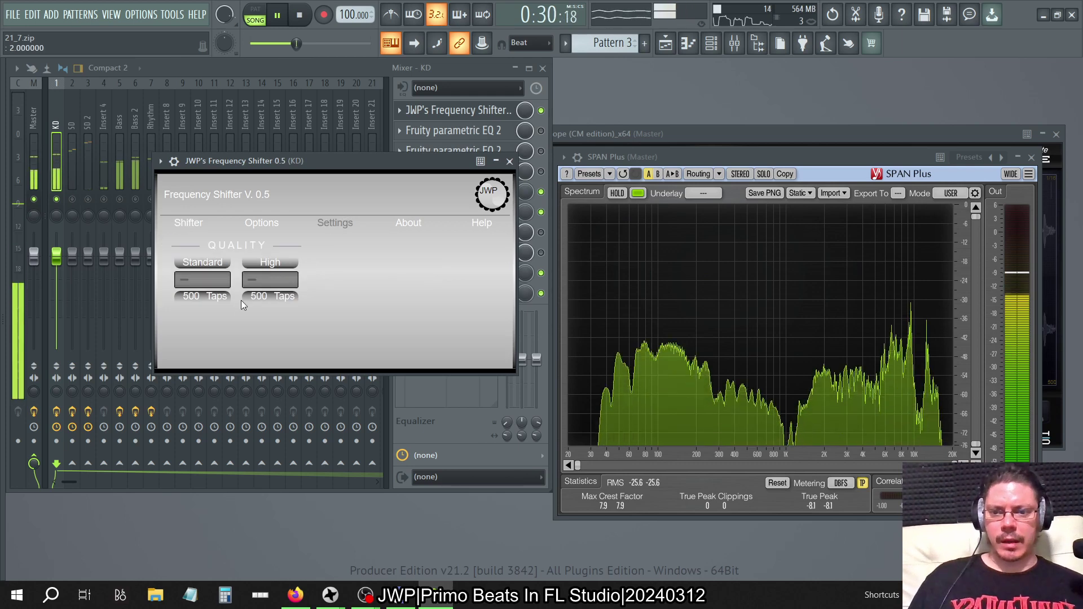
left_click(260, 295)
type("100")
key("Return")
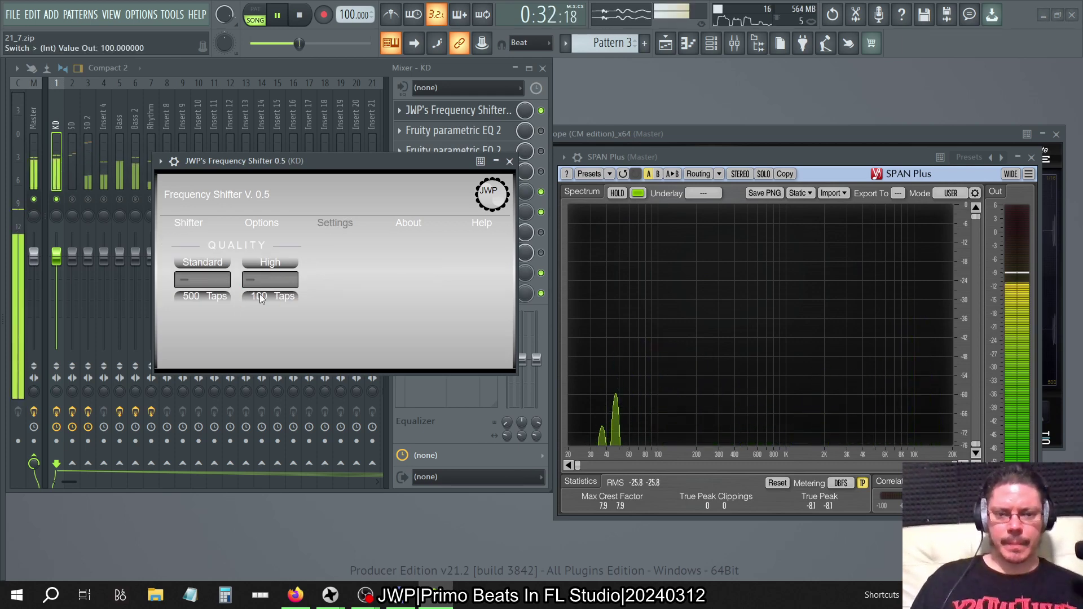
left_click(260, 295)
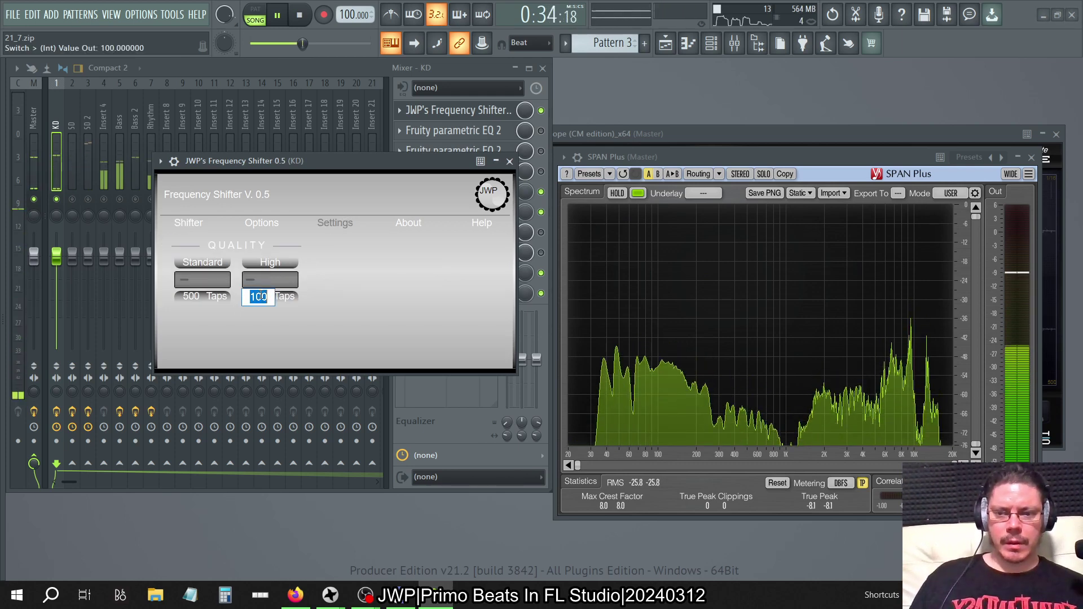
type("1000")
key("Return")
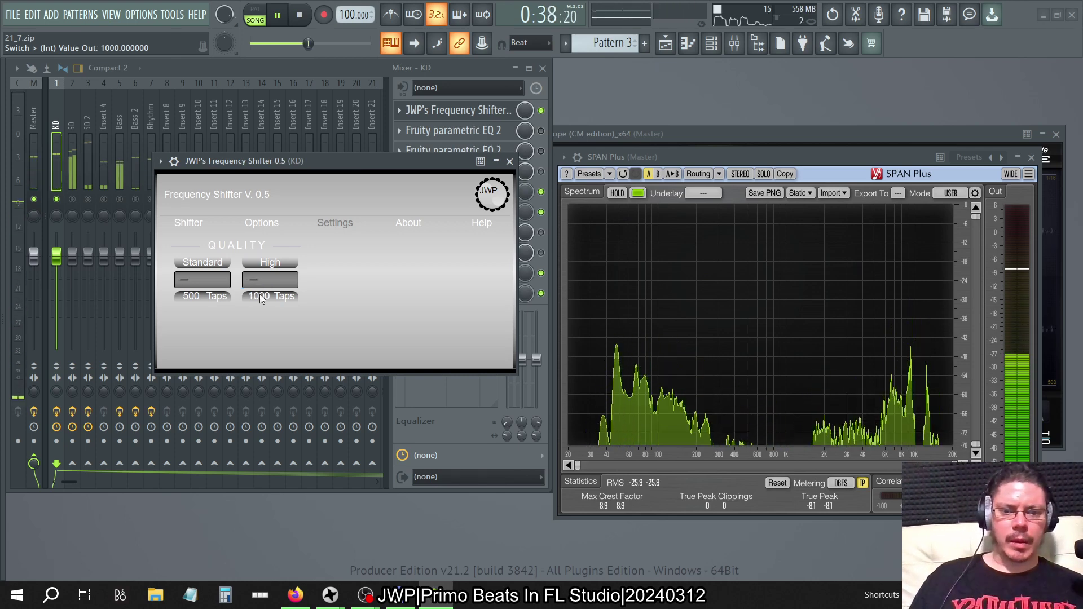
Step: Raise the Frequency Shifter's High quality to 2000 taps, and finally to 2500 taps
left_click(260, 294)
type("20")
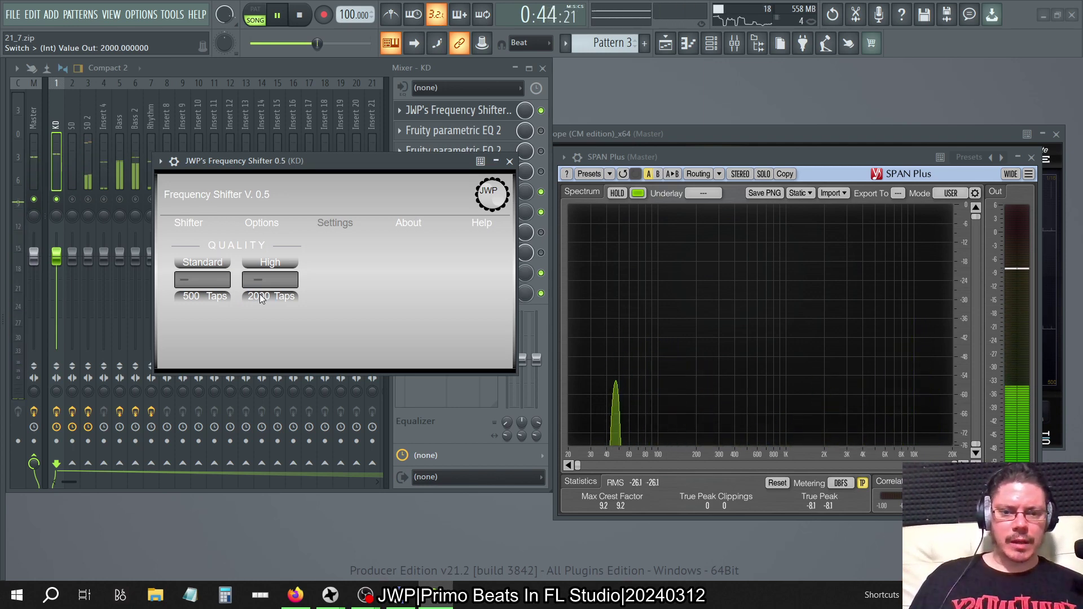
left_click(260, 295)
type("2500")
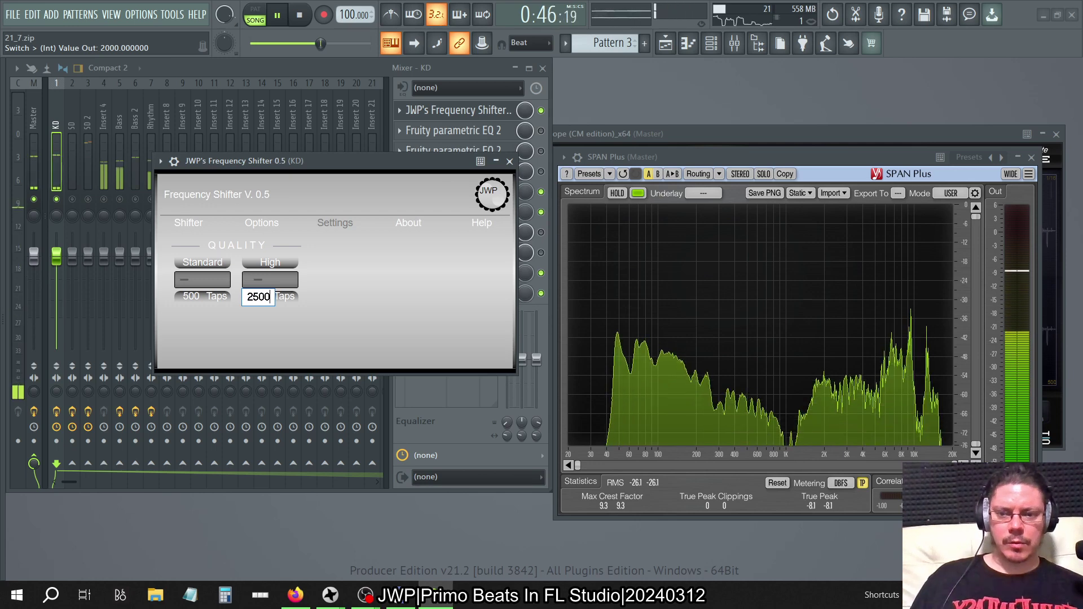
key("Return")
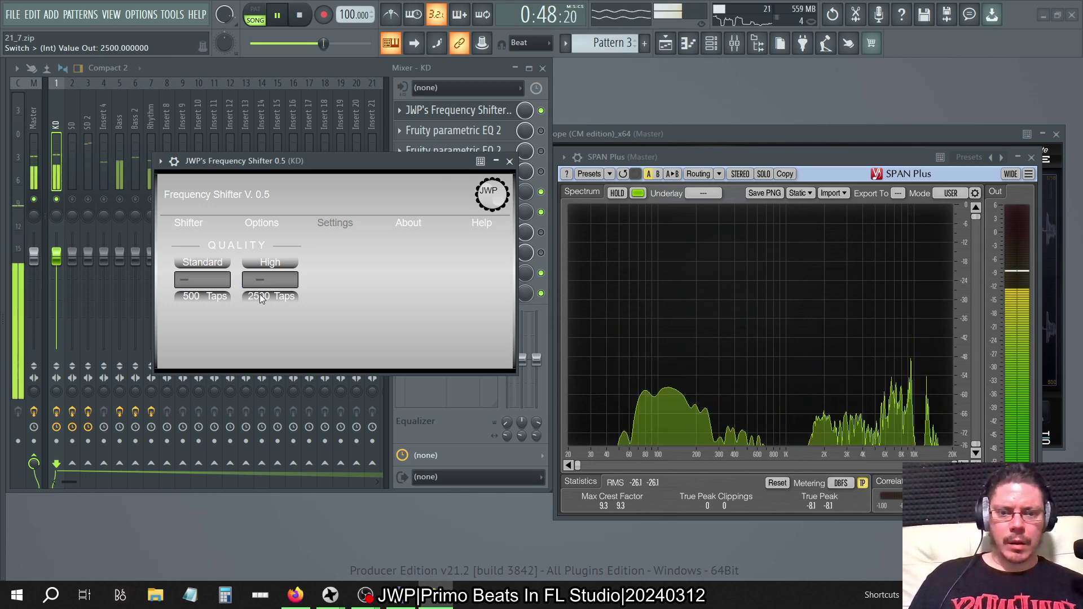
Step: Check the Shifter page, close the Frequency Shifter, and inspect its CPU load in the plugin performance monitor
left_click(210, 222)
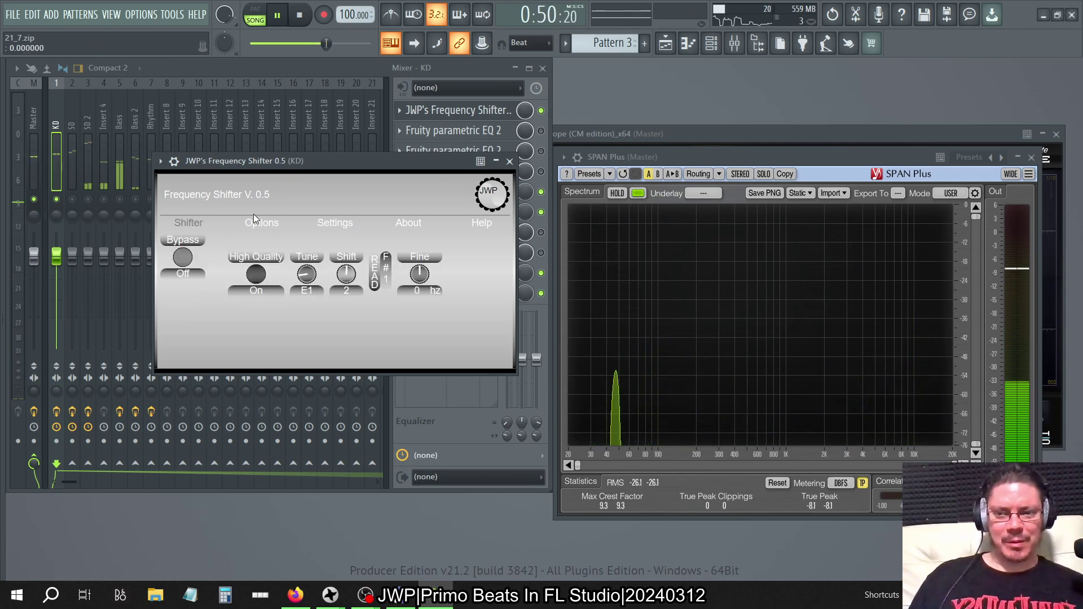
left_click(509, 162)
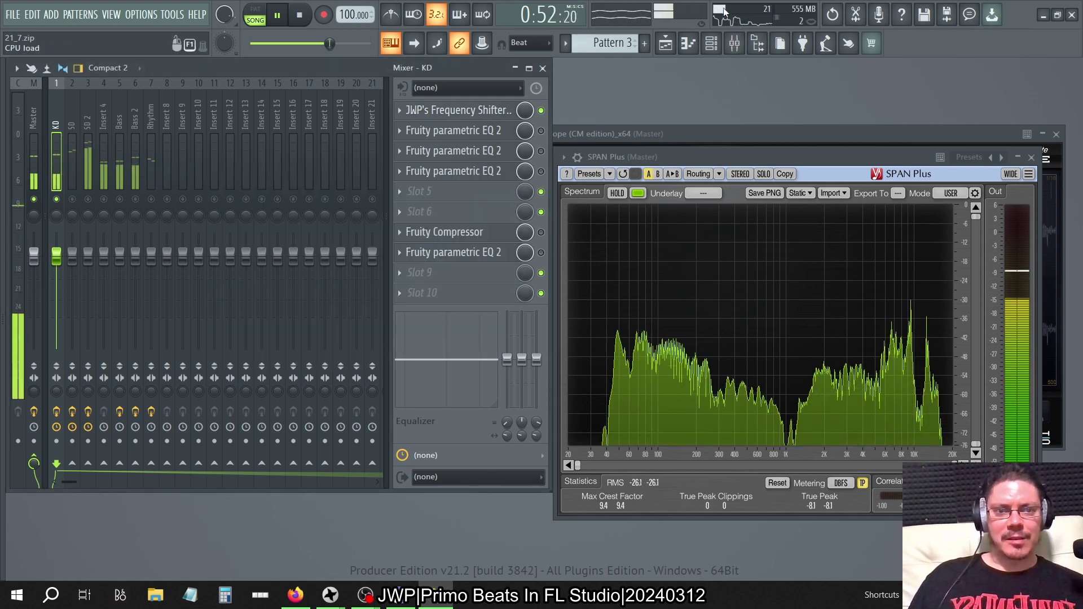
key("ctrl+alt+p")
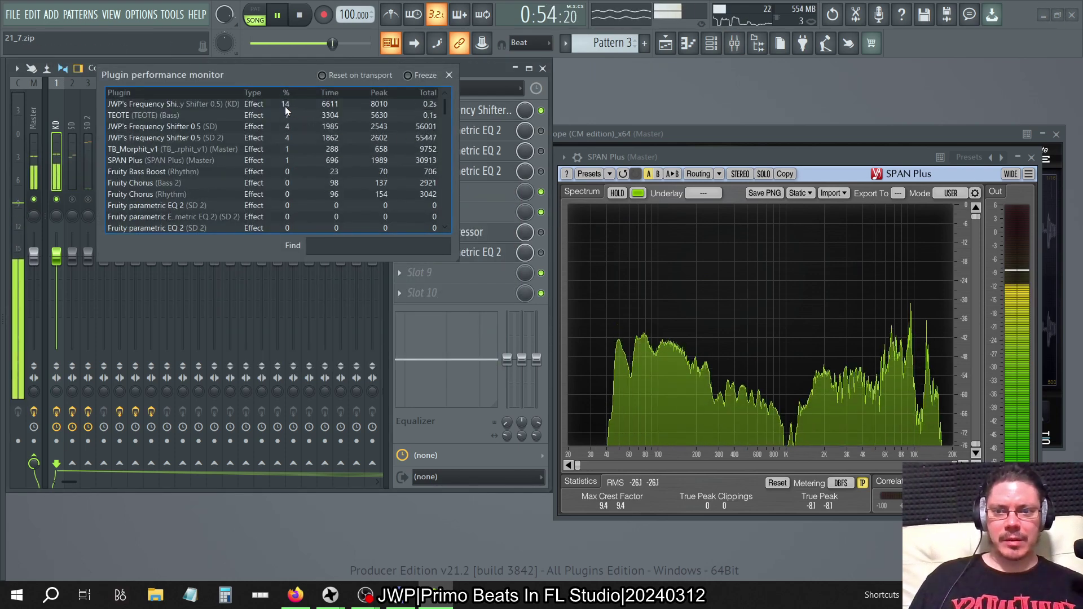
left_click(448, 75)
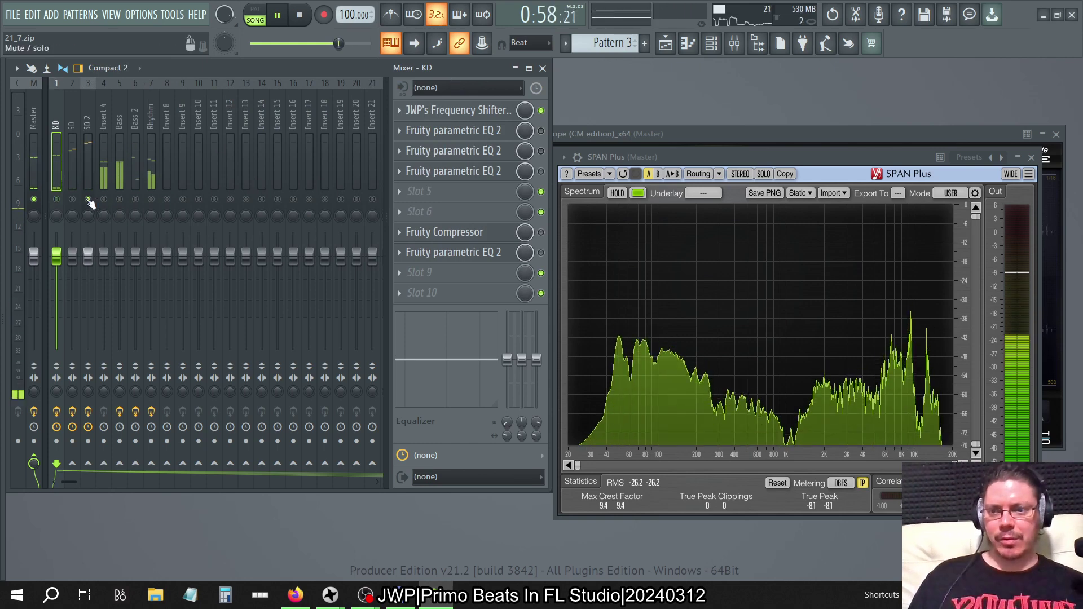
Step: Solo and select the SD 2 track, close SPAN Plus to reveal VPS Scope, and play the song with the mixer in front
left_click(88, 118)
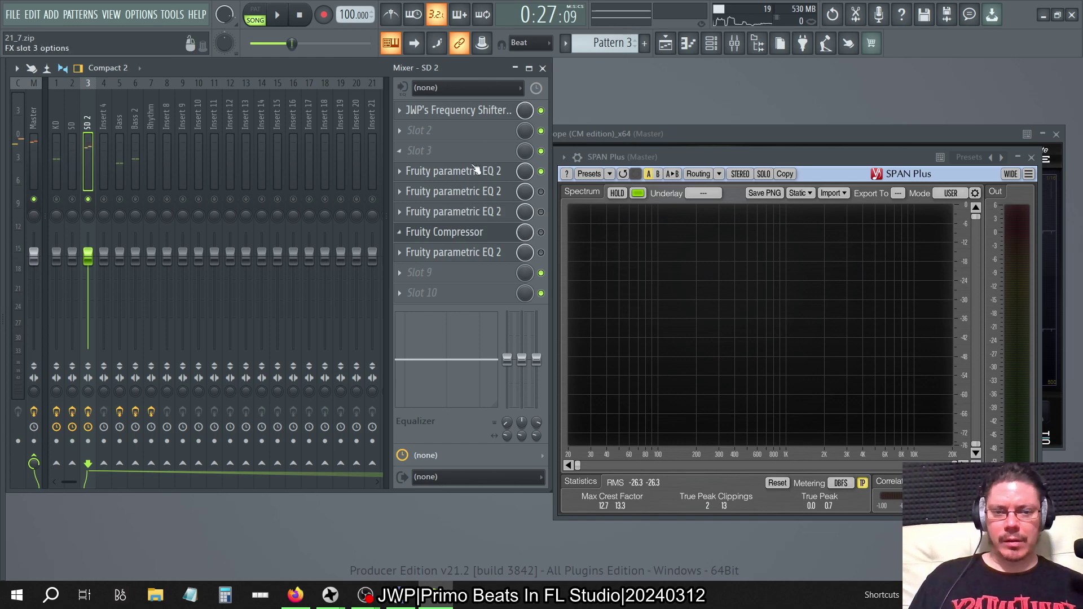
left_click(1031, 158)
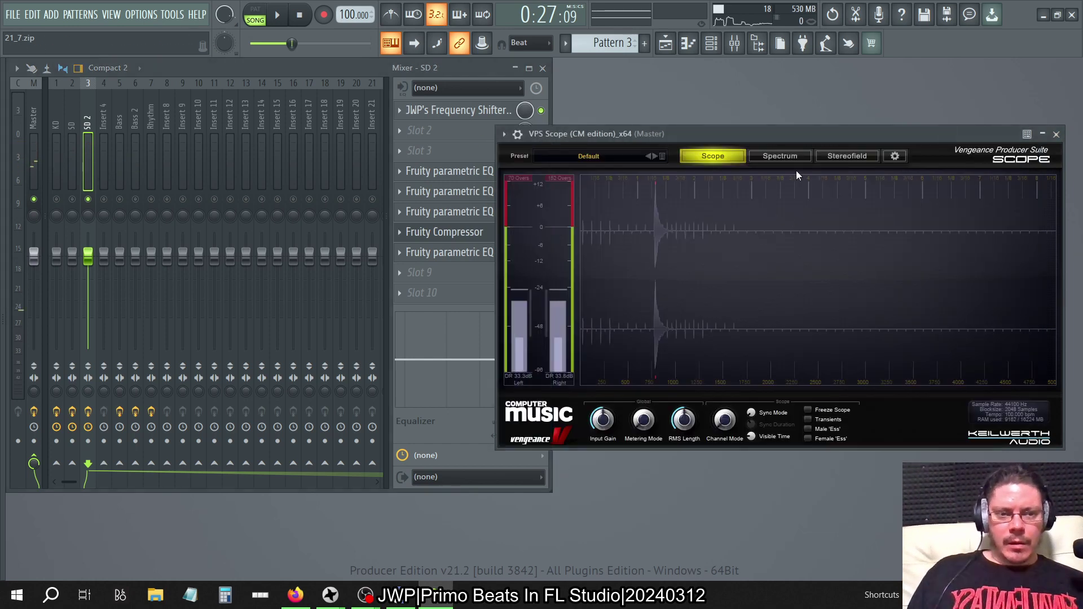
left_click(345, 66)
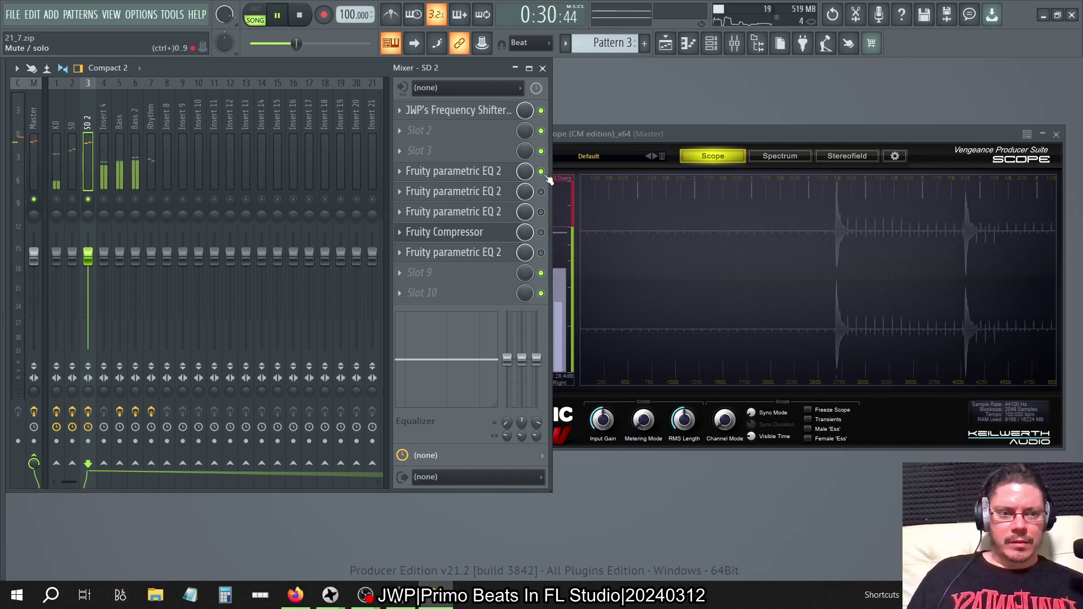
Step: Enable SD 2's Fruity Compressor and compare the snare with the slot 5 Fruity parametric EQ 2 on and off
left_click(542, 233)
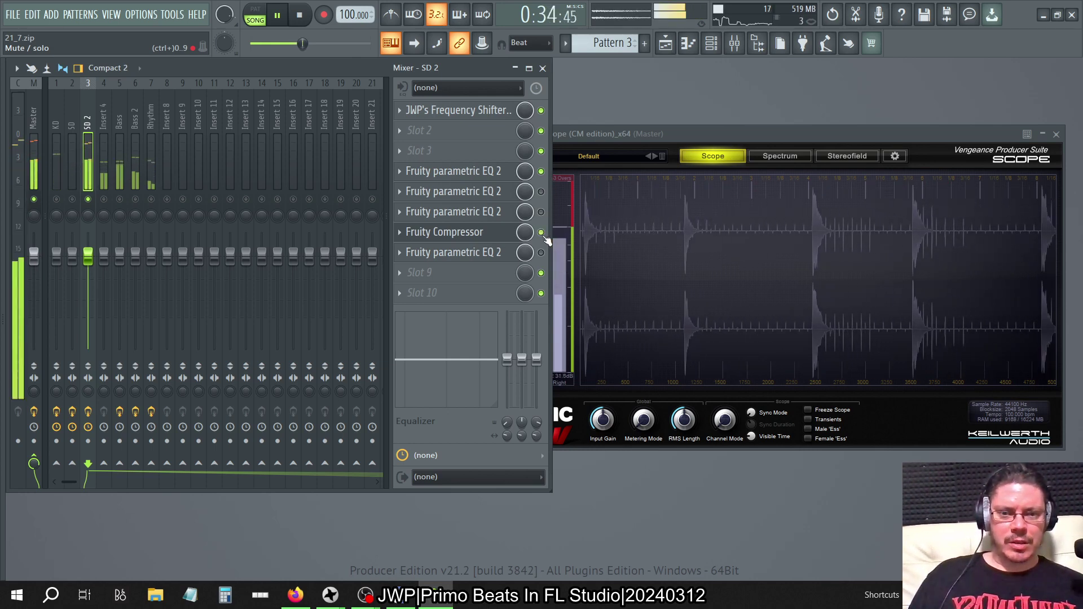
left_click(541, 192)
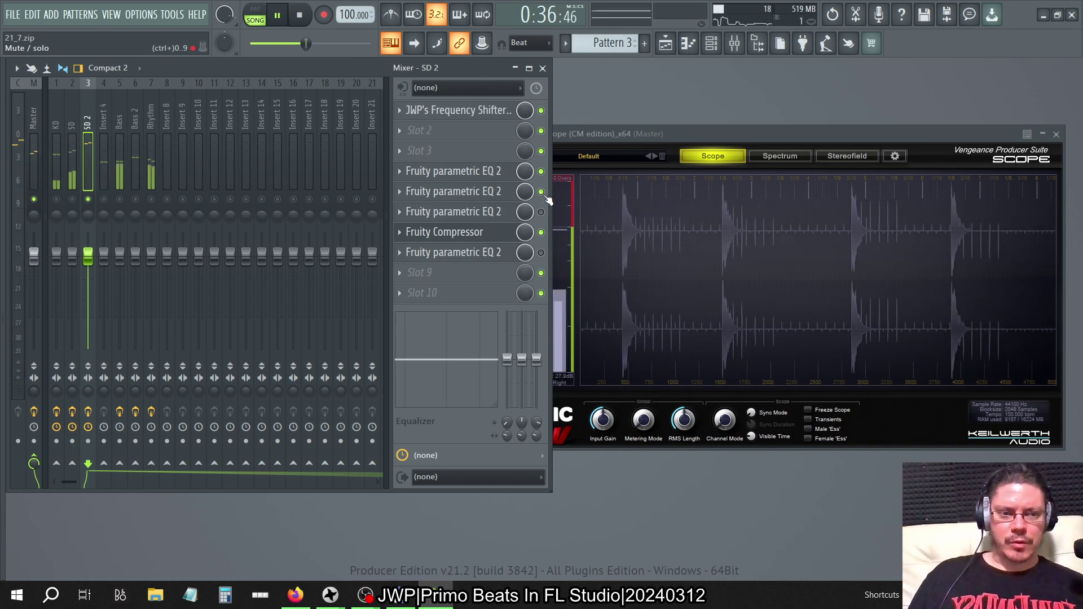
left_click(543, 193)
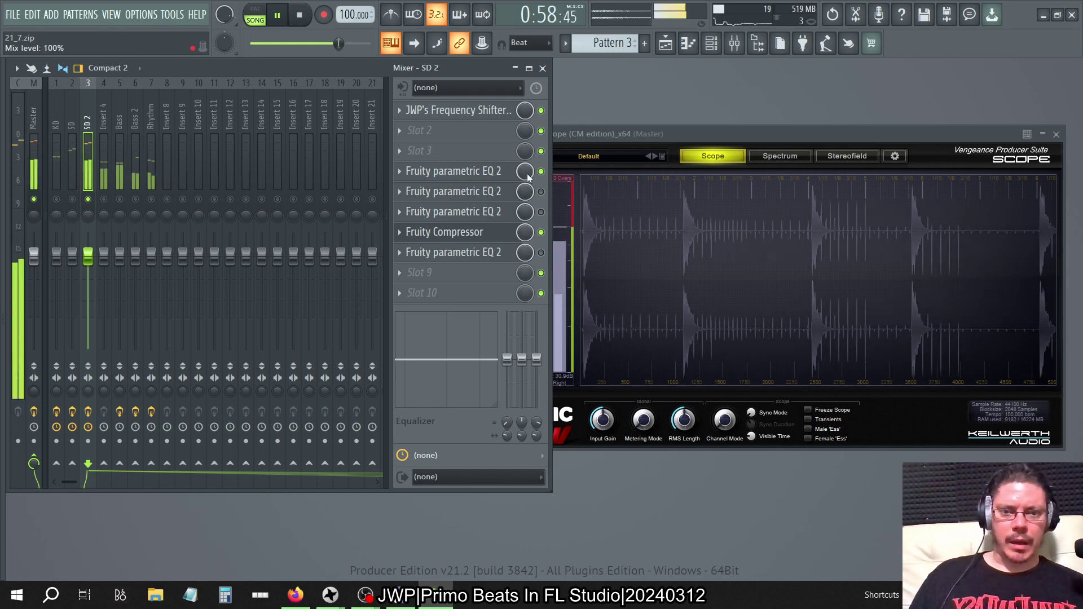
Step: Try the main level of SD 2's slot 4 Fruity parametric EQ 2 at 12.1 dB, 5.9 dB and 11.8 dB, closing it again
left_click(435, 171)
left_click_drag(424, 185, 424, 215)
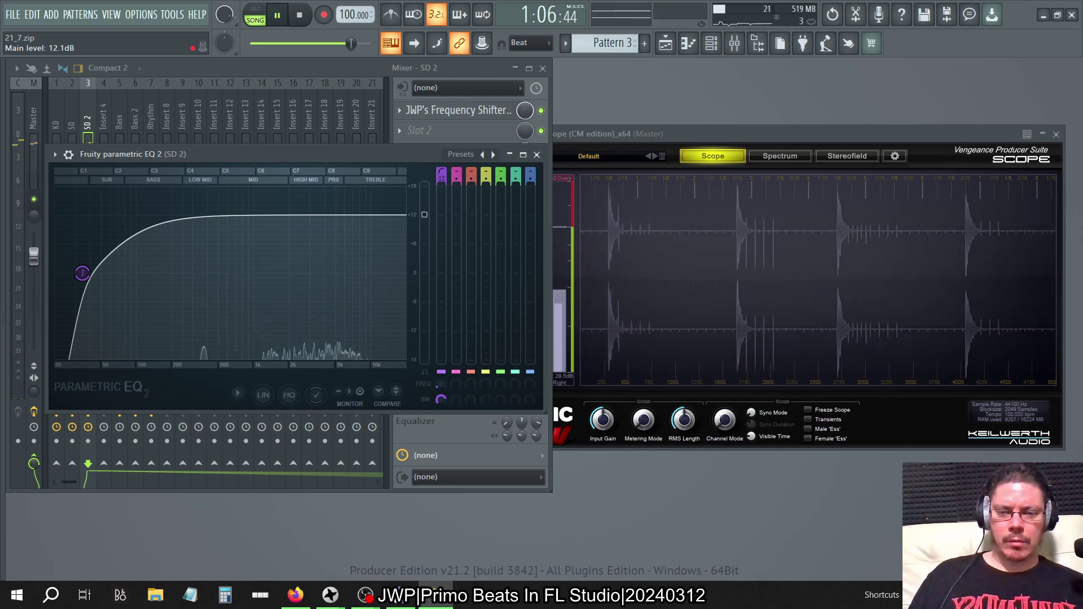
left_click_drag(425, 215, 425, 245)
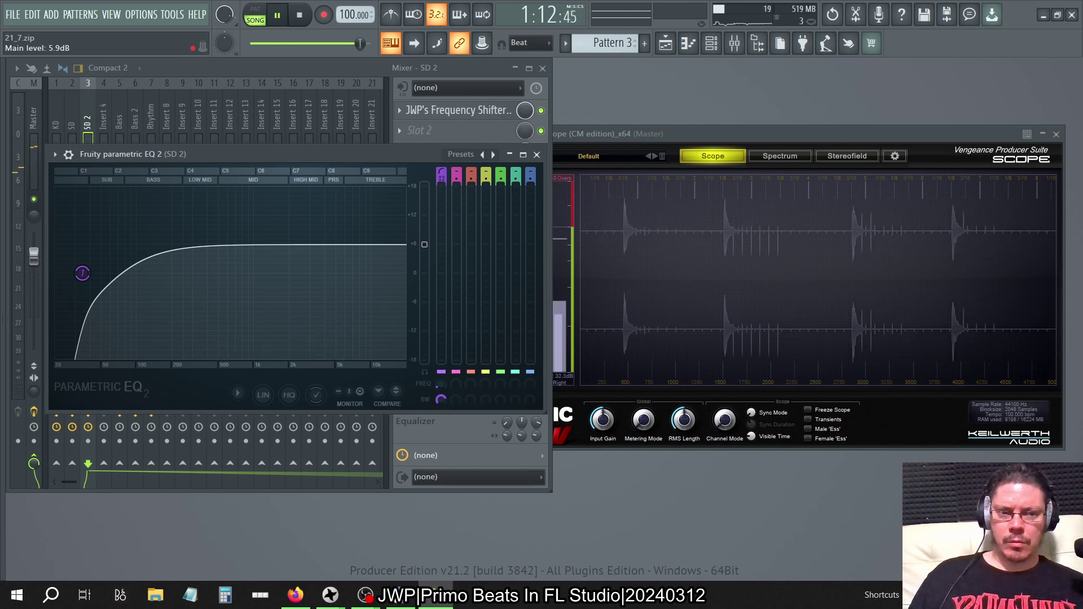
left_click_drag(424, 244, 424, 215)
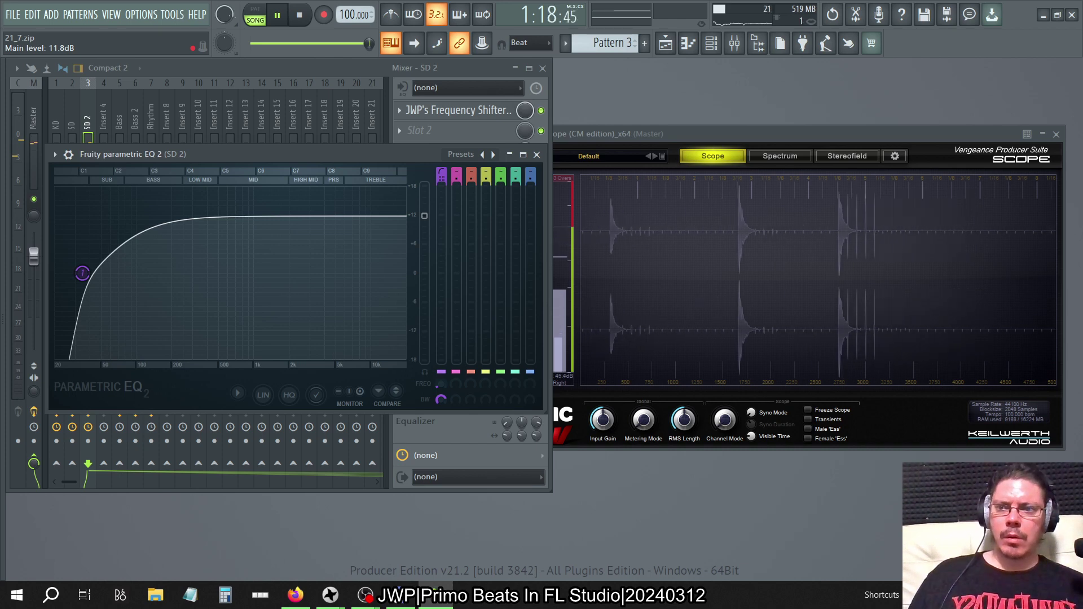
left_click(536, 154)
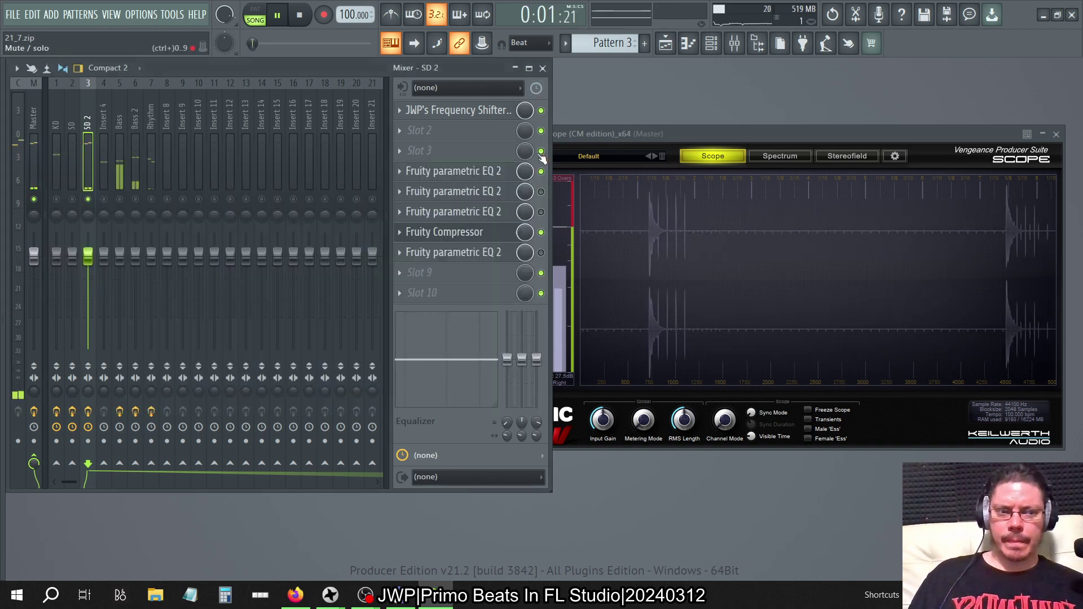
Step: Compare SD 2's Fruity Compressor on and off, and raise the slot 4 parametric EQ's main level to 18.0 dB
left_click(541, 233)
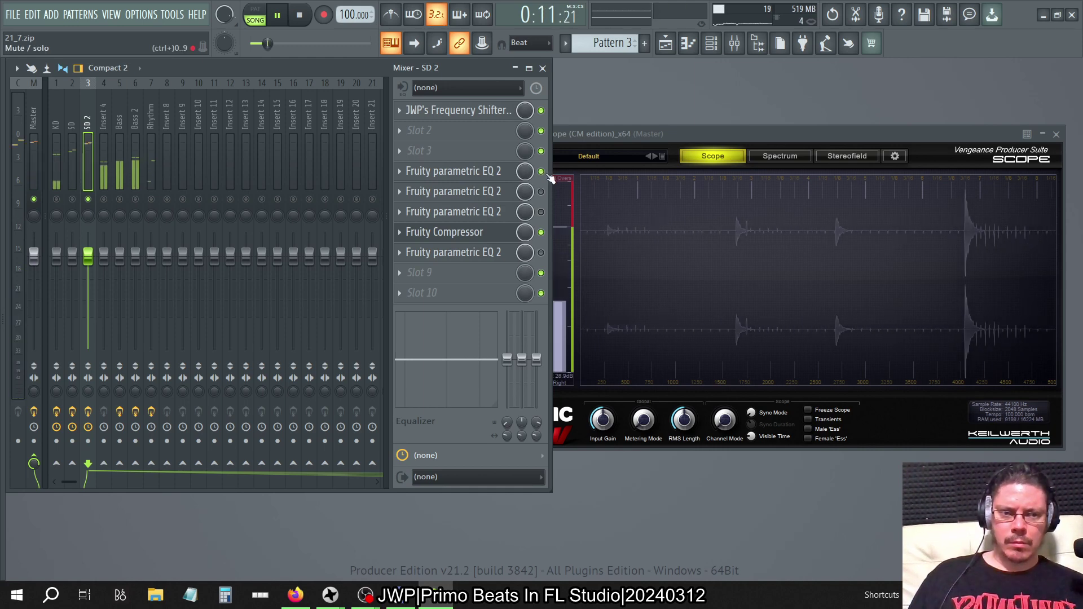
left_click(479, 171)
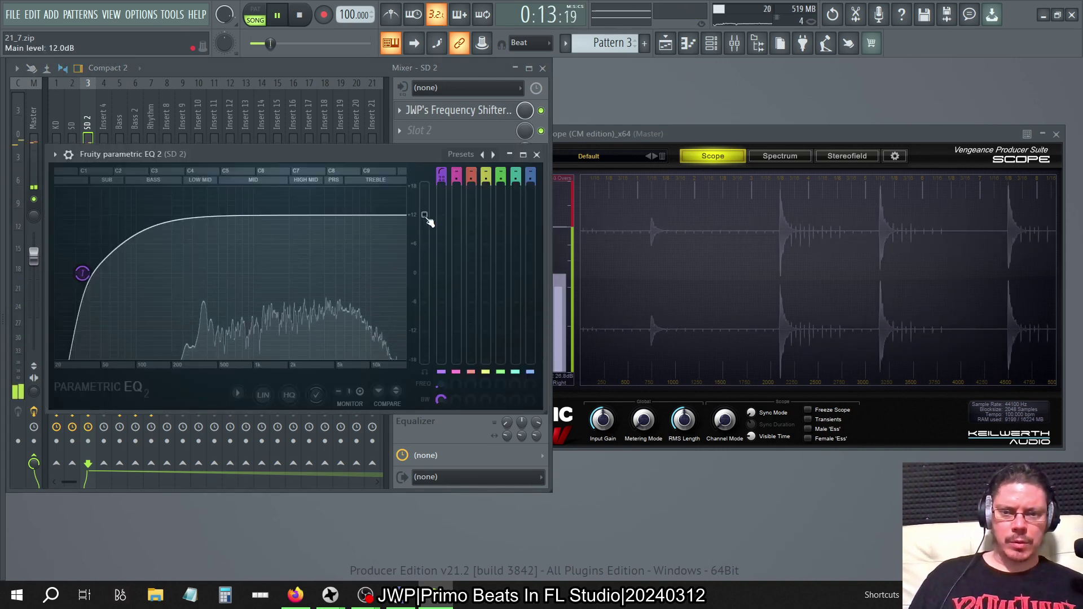
left_click_drag(428, 219, 432, 192)
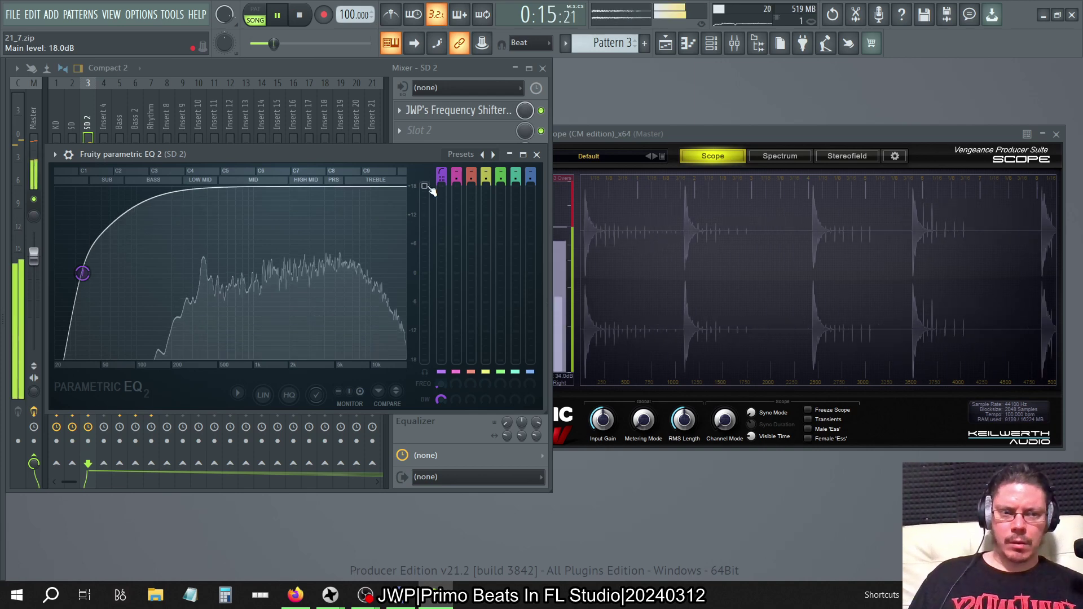
left_click(346, 58)
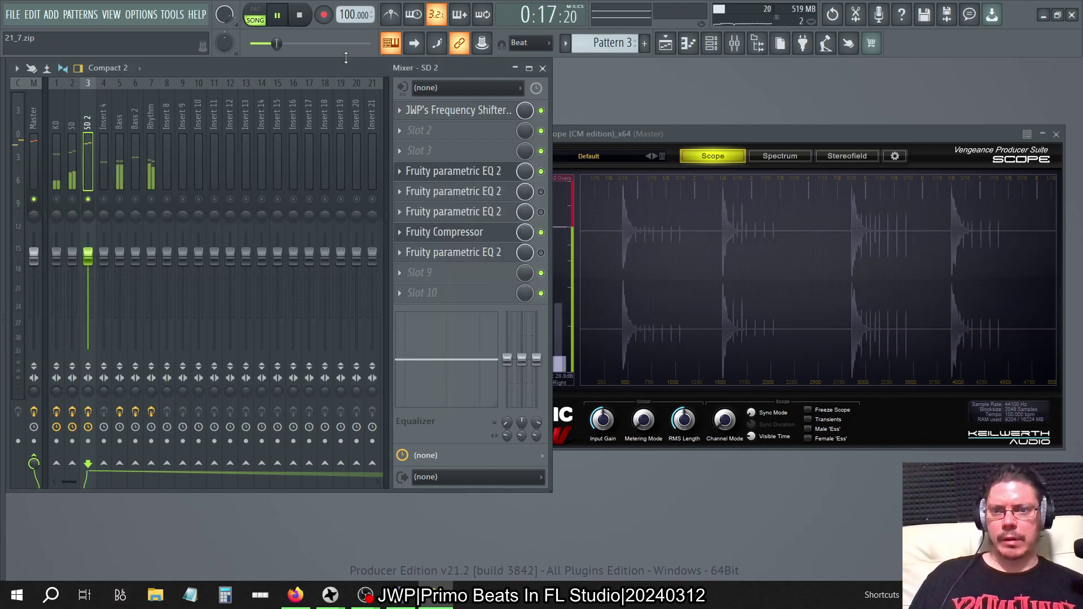
Step: Lower the main level of the slot 4 parametric EQ on SD 2 to about 6 dB
left_click(483, 172)
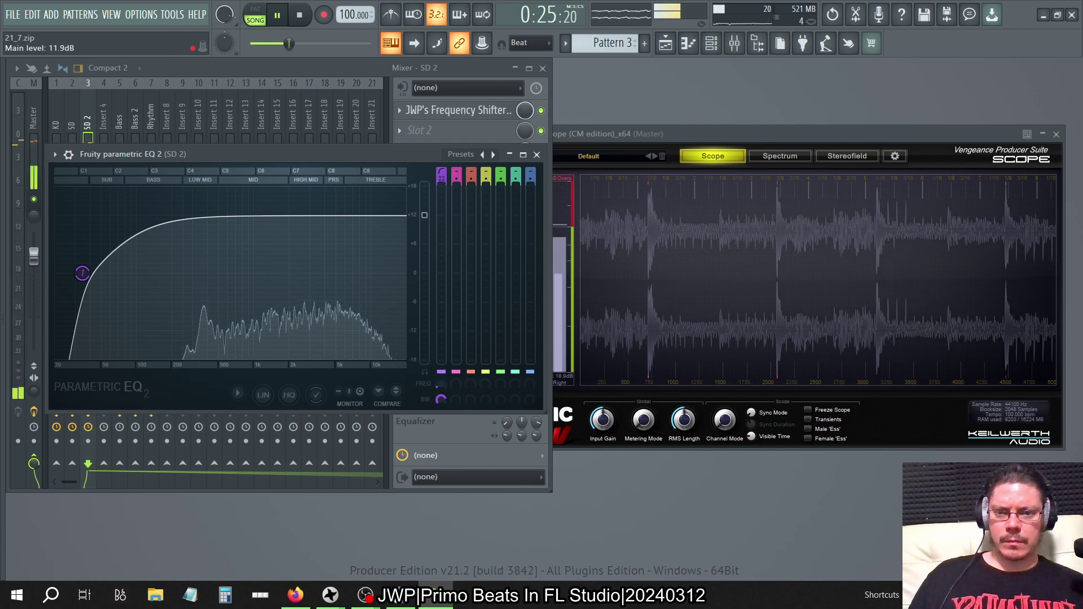
left_click_drag(425, 215, 424, 244)
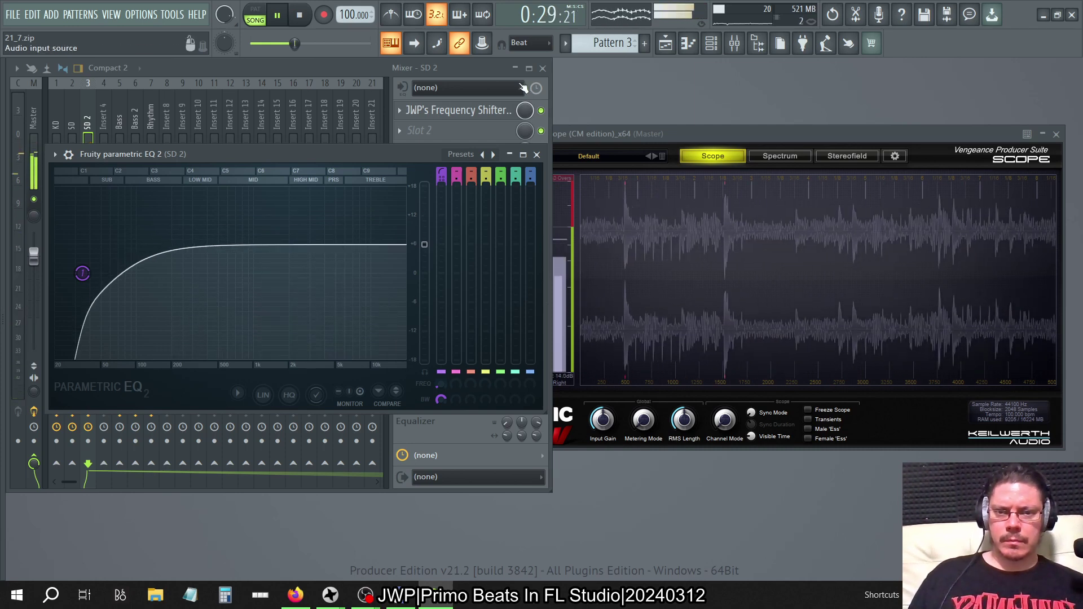
left_click(536, 154)
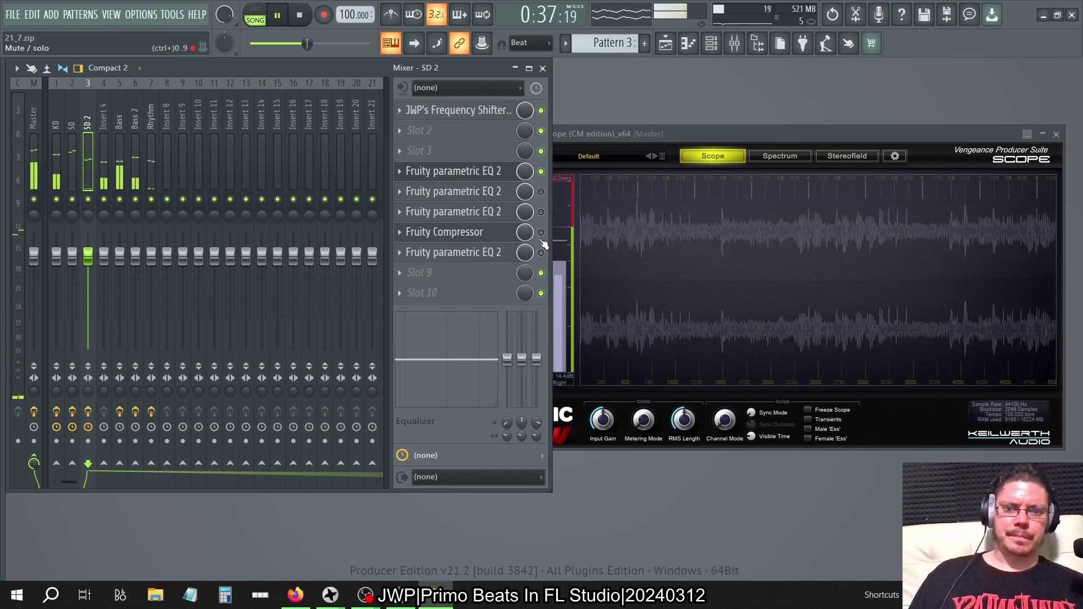
Step: Try main levels of 15, 12, 9 and 0.5 dB on SD 2's slot 4 parametric EQ, and settle on 18 dB
left_click(456, 171)
left_click_drag(424, 245, 425, 201)
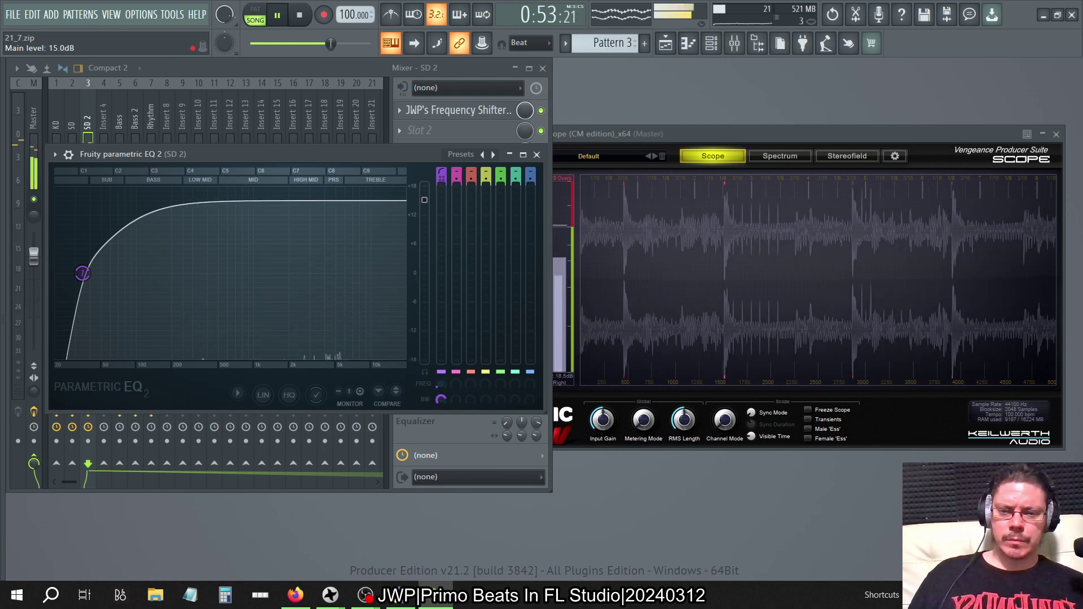
left_click_drag(424, 199, 424, 215)
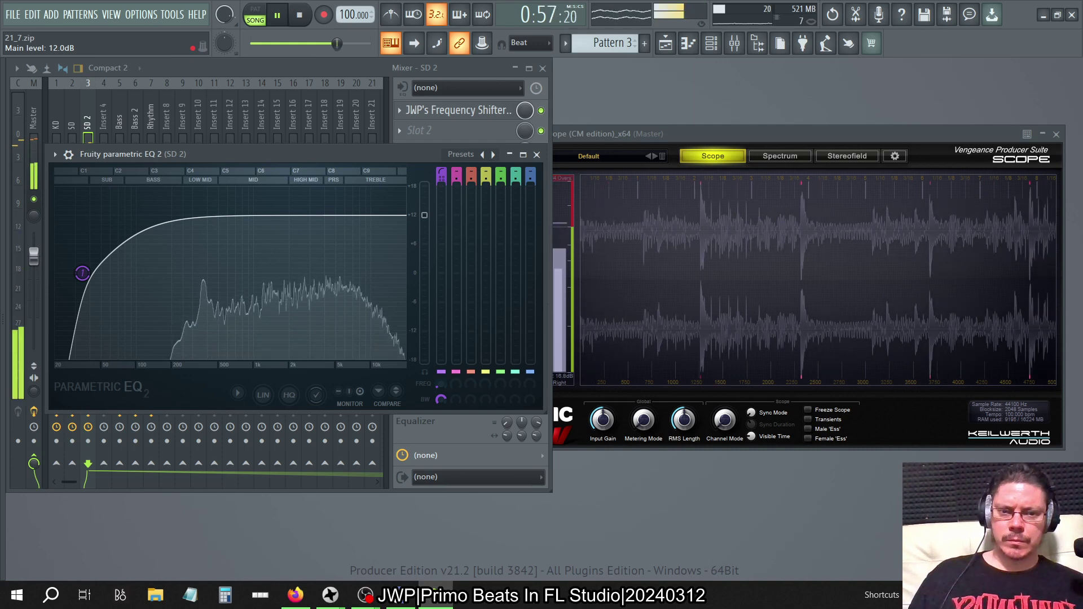
left_click_drag(424, 215, 424, 229)
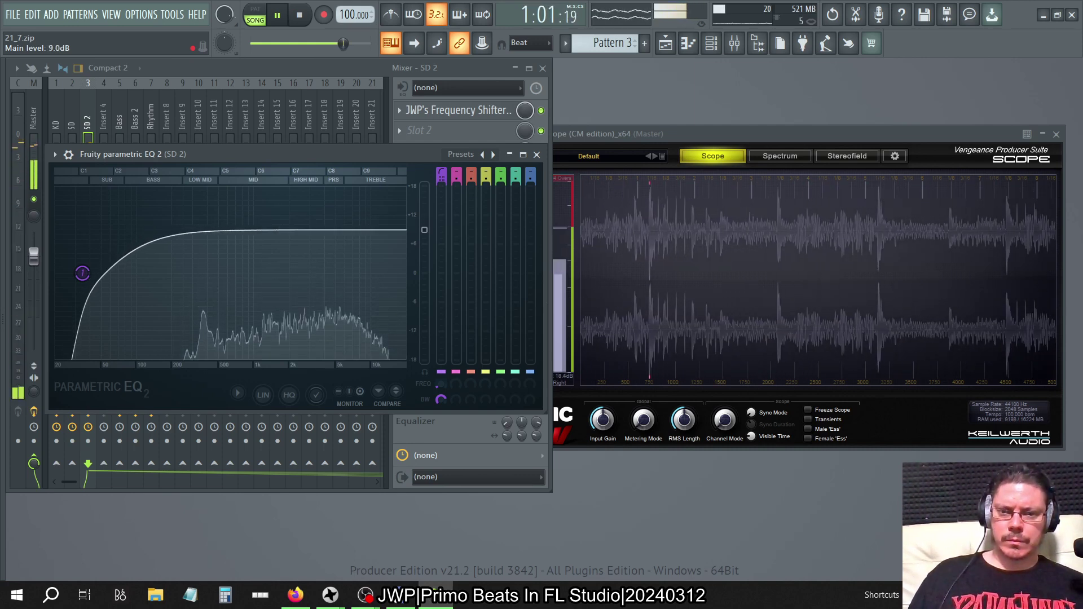
left_click_drag(425, 230, 424, 238)
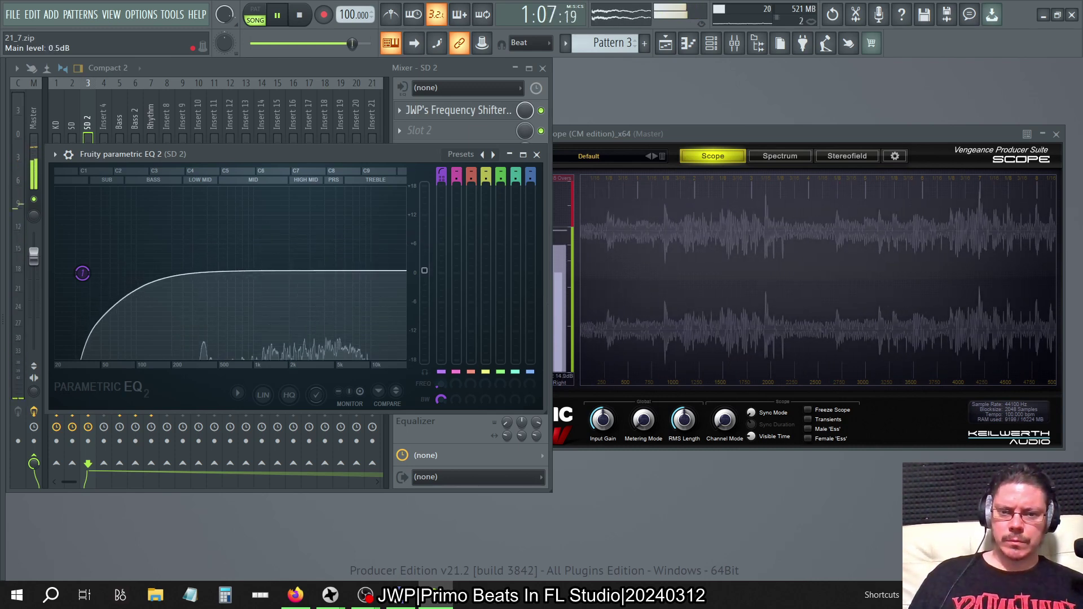
left_click_drag(425, 249, 424, 186)
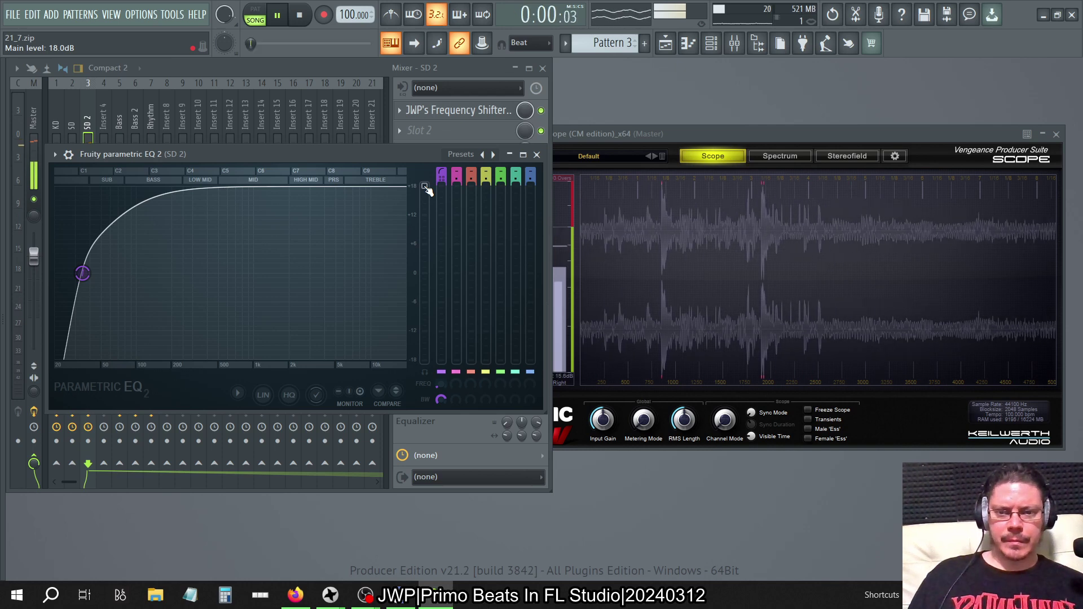
left_click(536, 154)
Step: Raise the main level of SD 2's slot 8 parametric EQ to -3 dB with the Master's SPAN Plus analyzer open
left_click(489, 255)
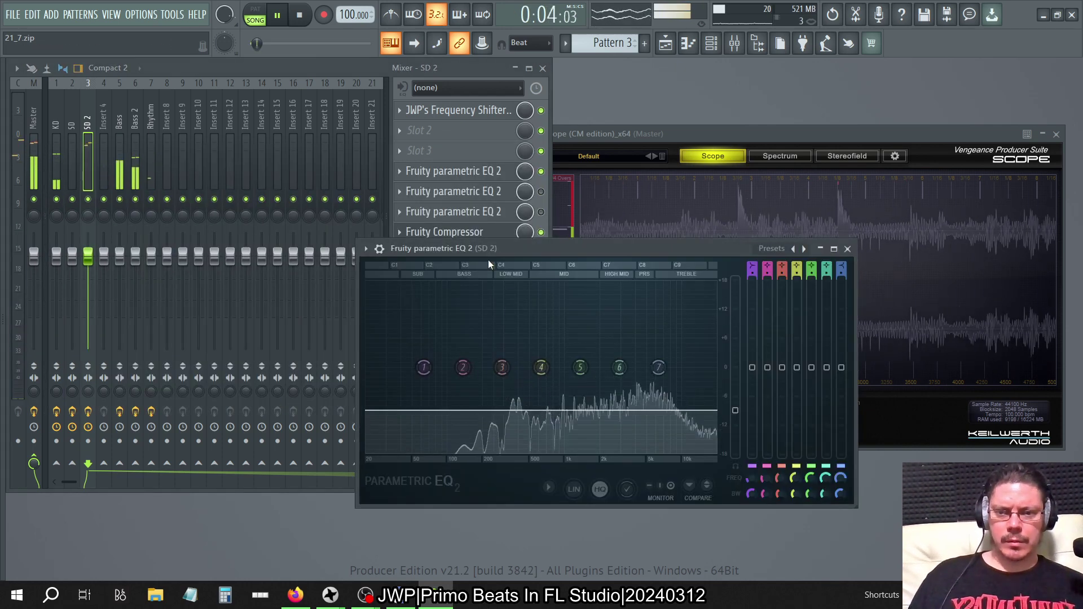
left_click(34, 164)
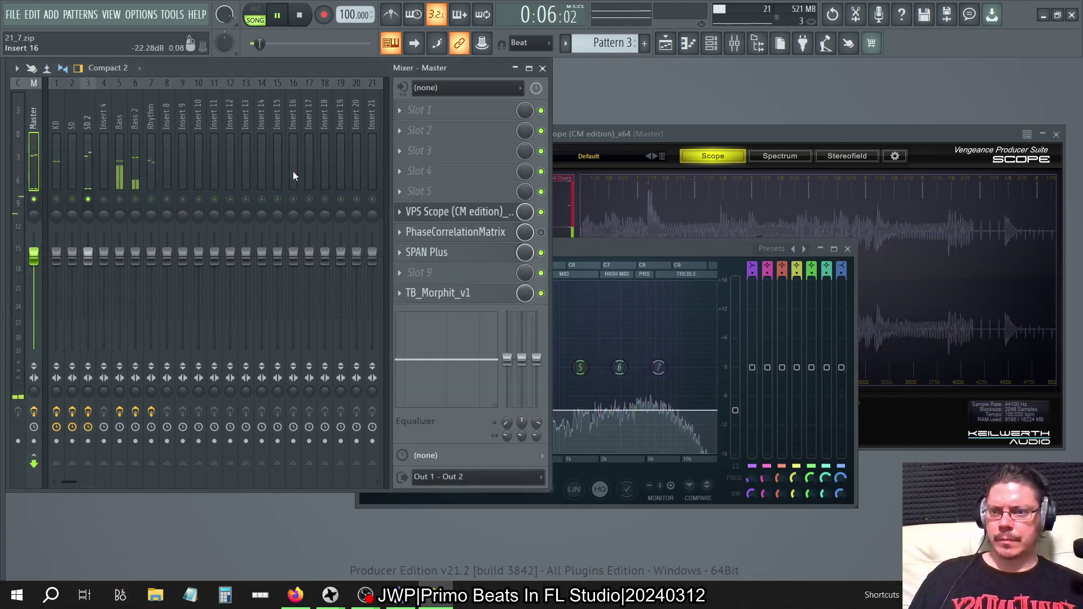
left_click(427, 253)
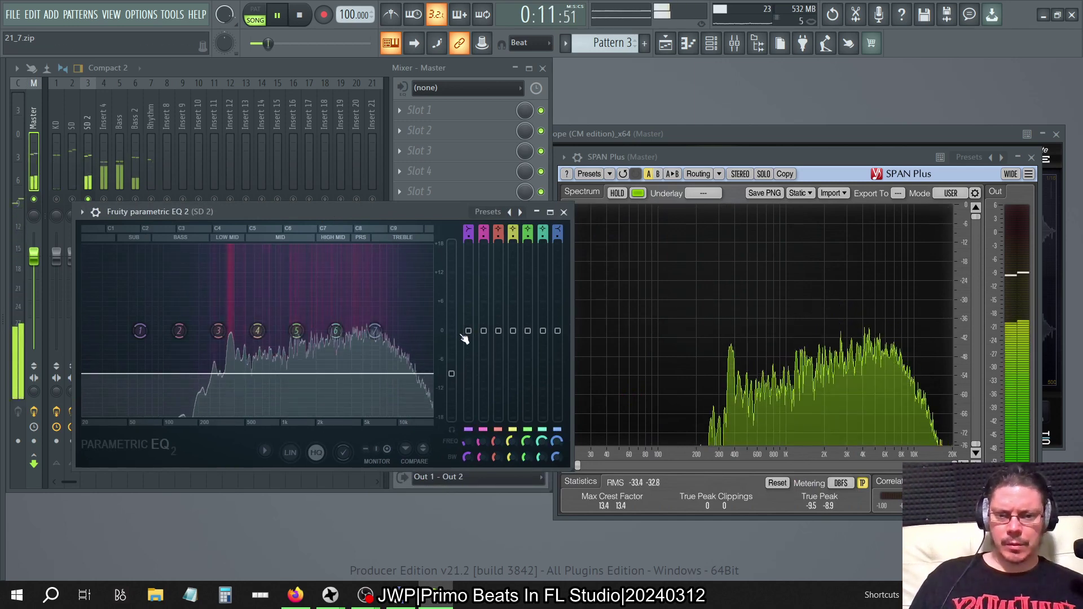
left_click_drag(452, 374, 451, 345)
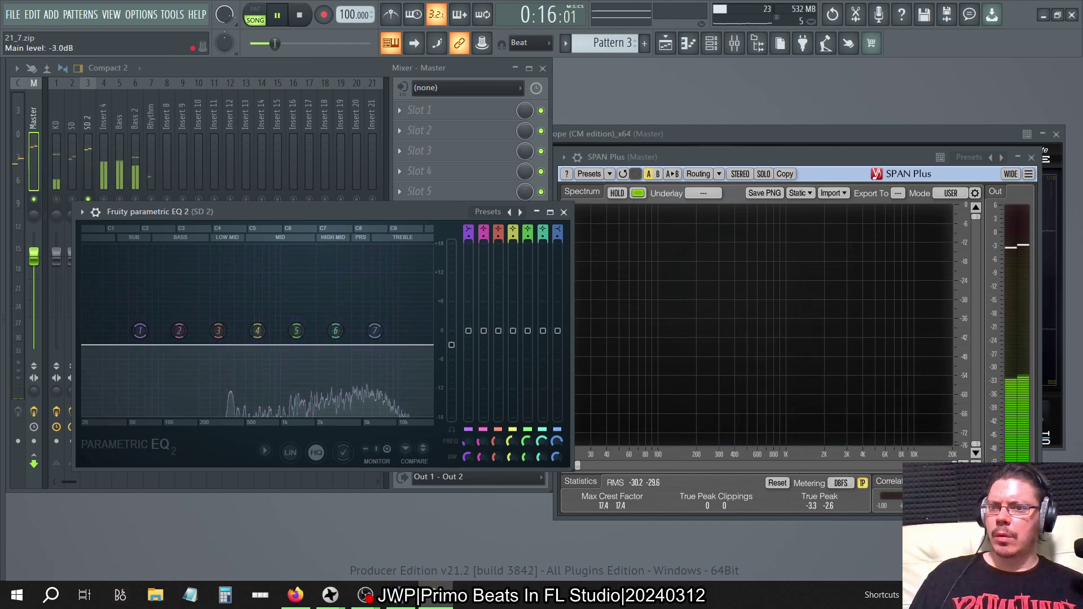
left_click(564, 212)
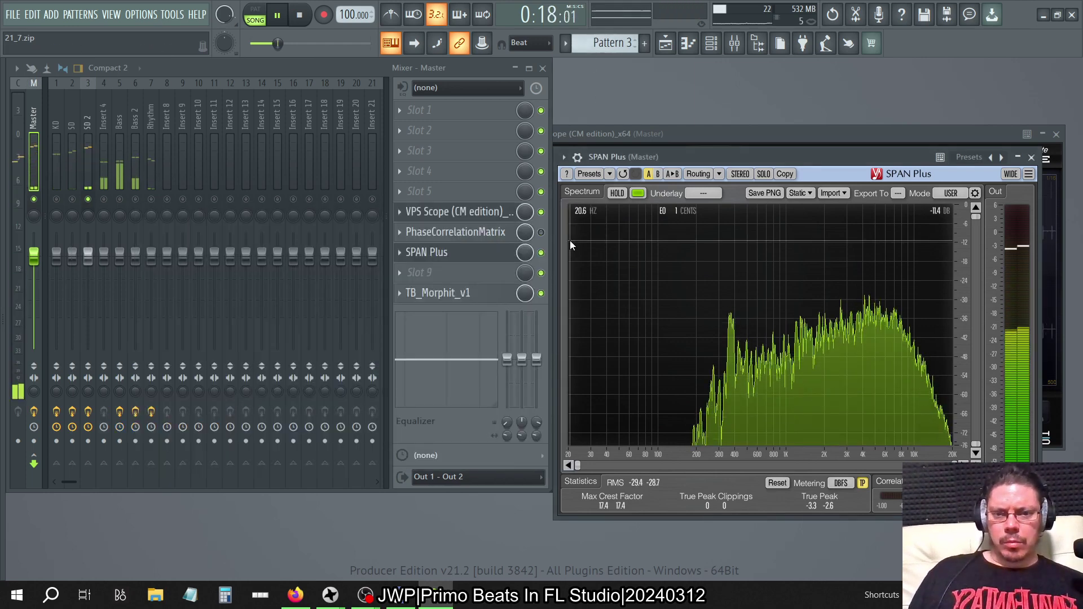
Step: Unsolo SD 2 and add a Fruity Parametric EQ 2 with the Roll Off preset to slot 3 of the SD track
right_click(89, 202)
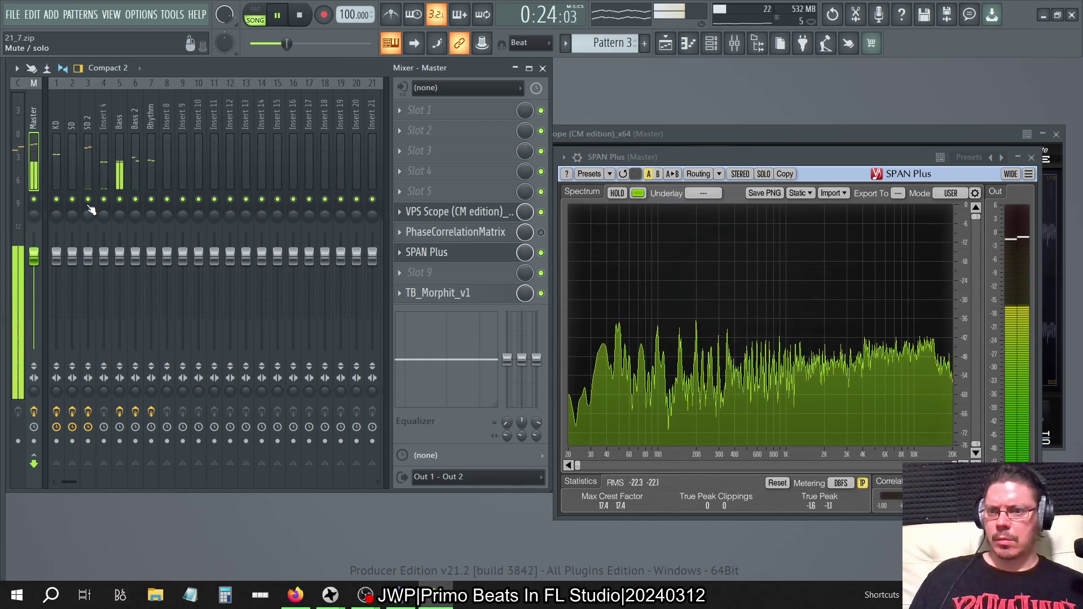
left_click(72, 169)
left_click_drag(486, 123, 454, 234)
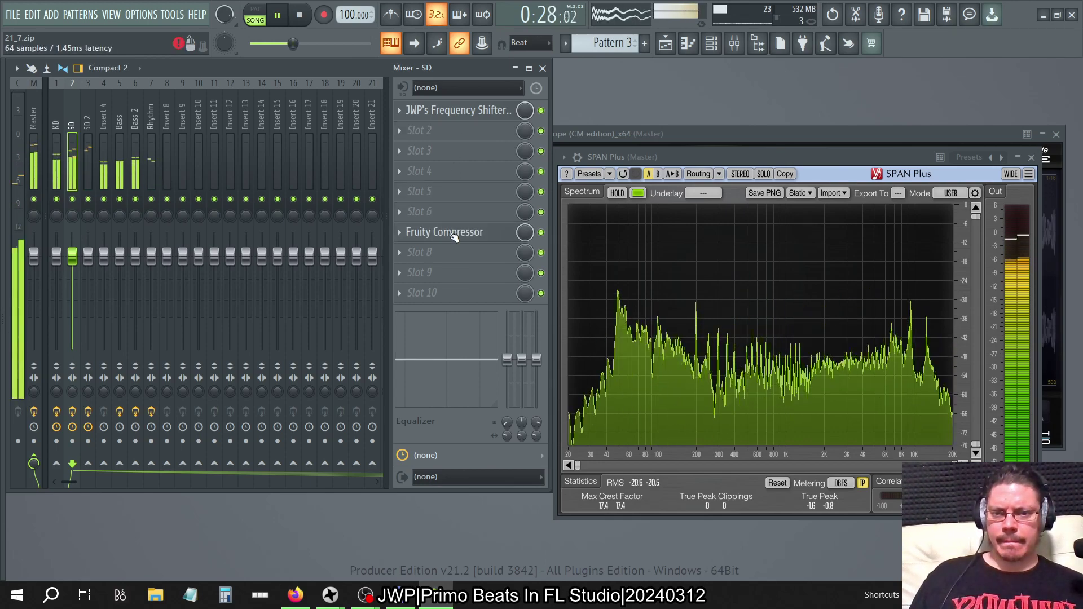
left_click(400, 151)
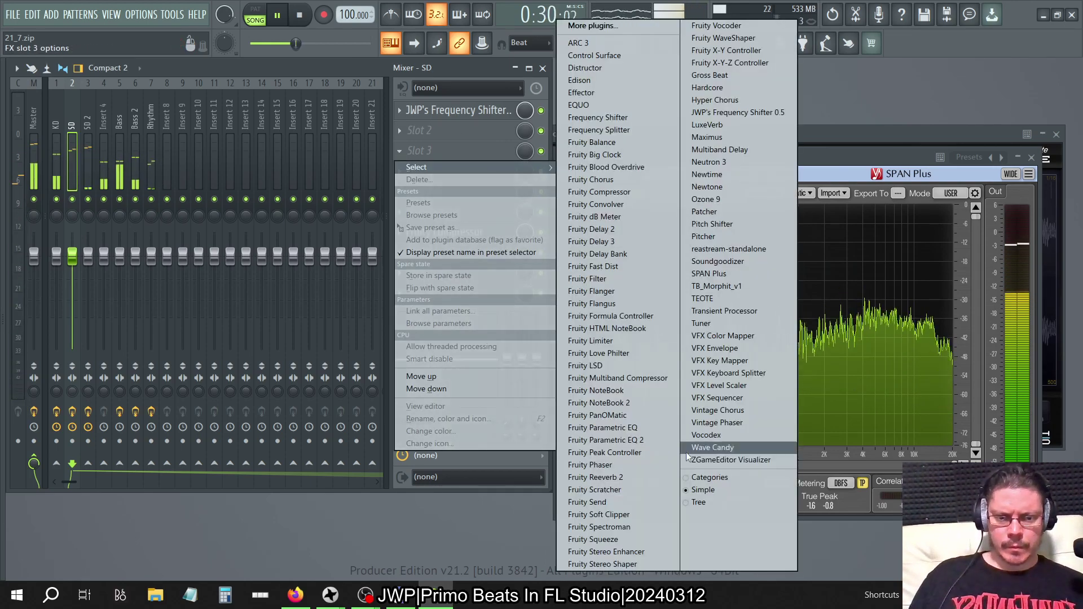
left_click(662, 440)
left_click(469, 136)
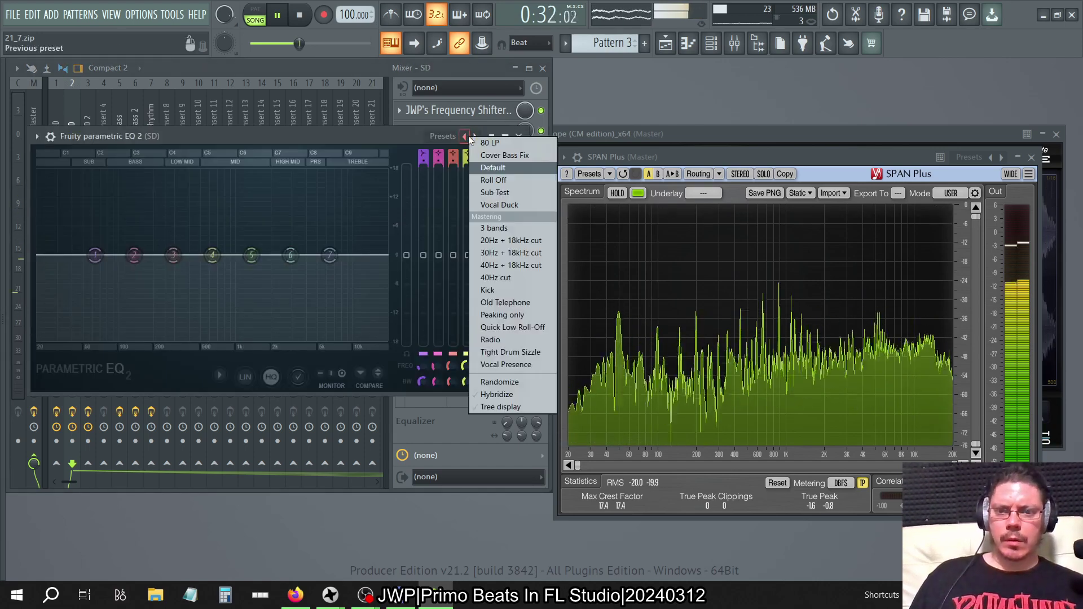
left_click(495, 179)
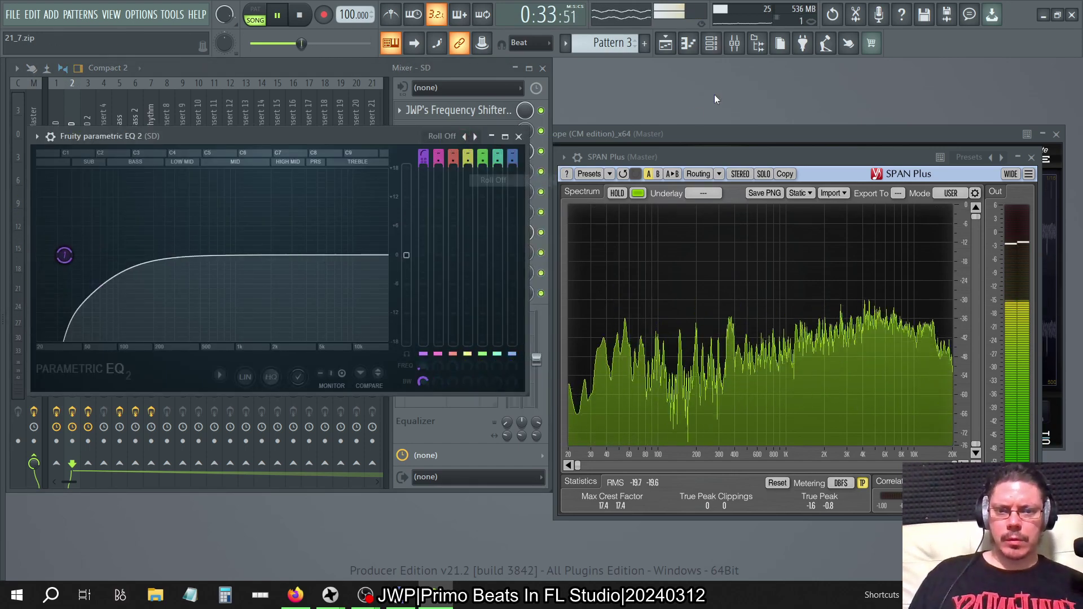
Step: Switch playback from song to pattern mode and mute the SD 2 mixer track
left_click(666, 46)
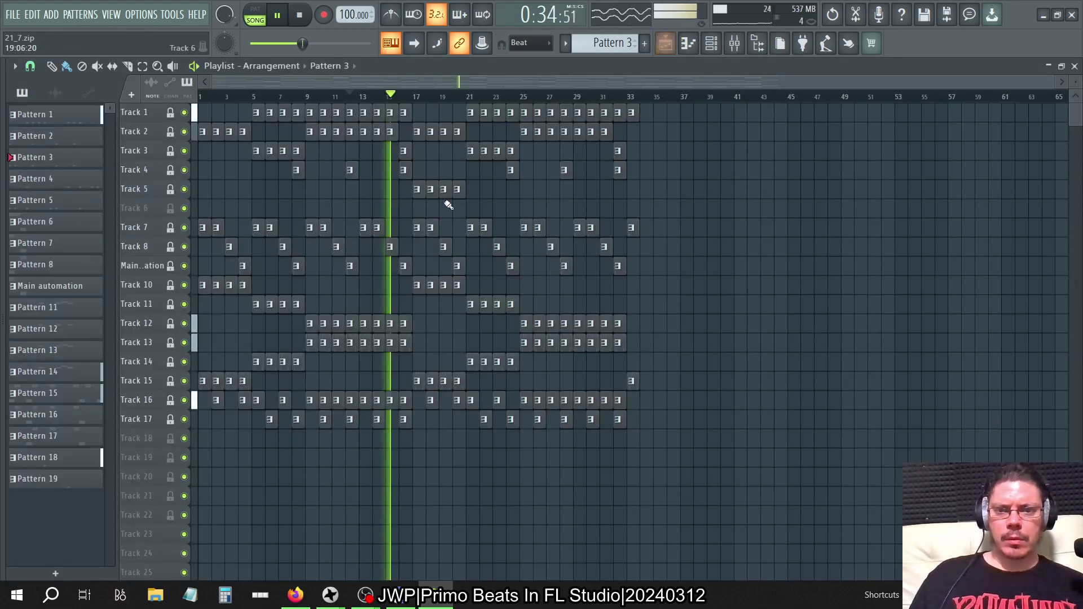
left_click(711, 43)
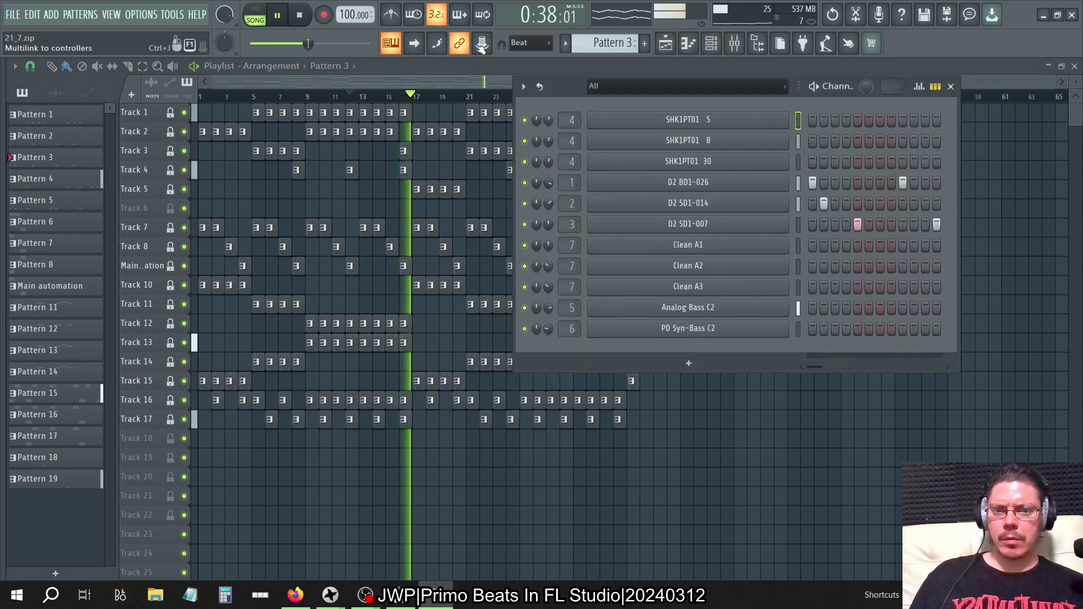
key("l")
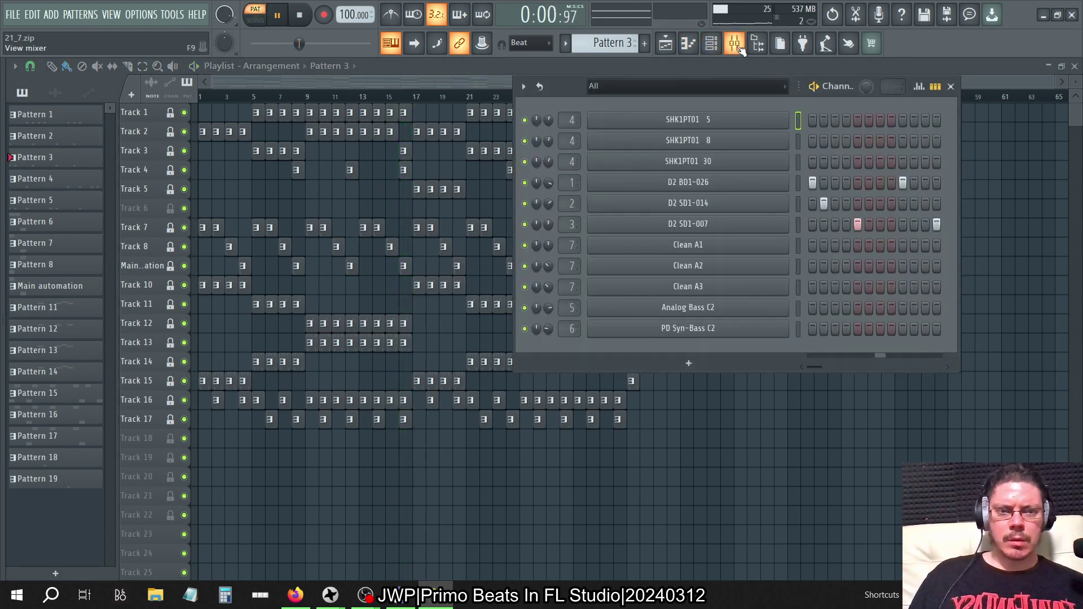
left_click(739, 48)
left_click(89, 199)
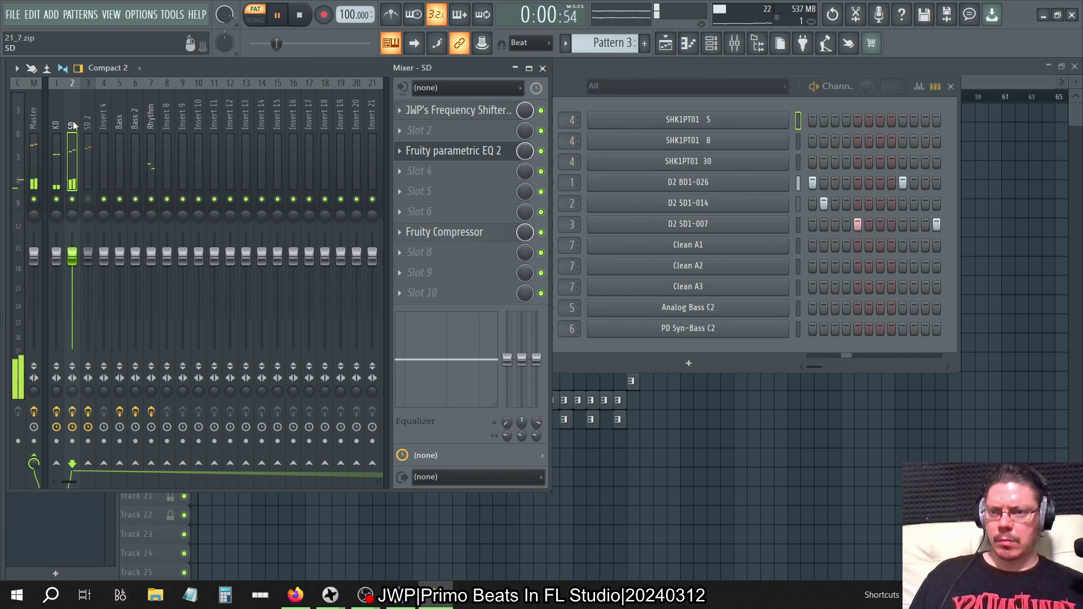
Step: Raise the main level of the SD track's slot 3 parametric EQ to about 18 dB and set its window aside
left_click(471, 155)
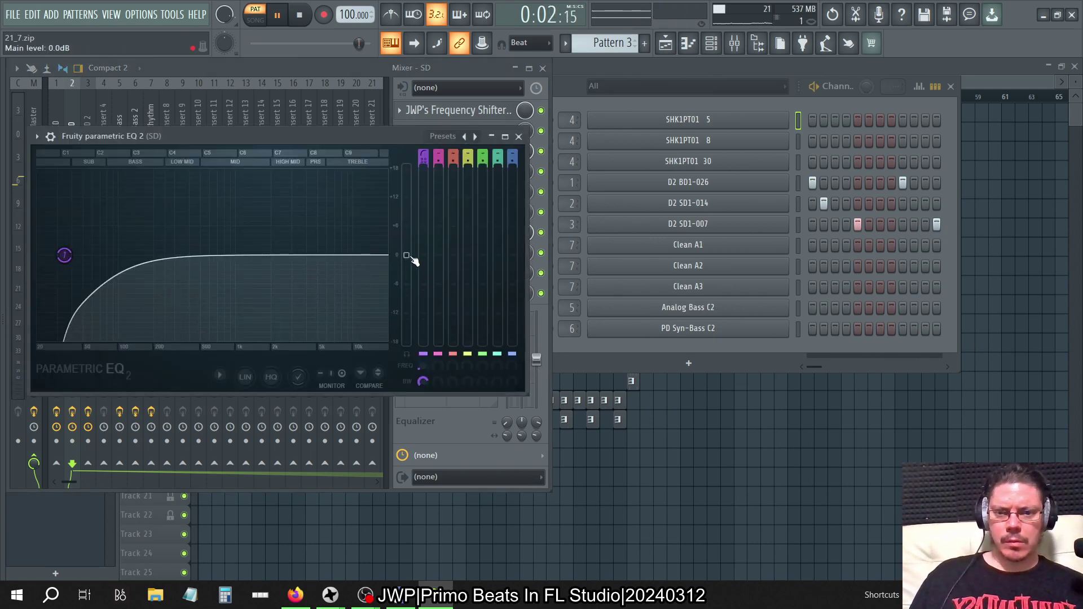
left_click_drag(411, 258, 408, 168)
left_click_drag(354, 137, 822, 163)
Step: Add a Fruity Parametric EQ 2 to slot 4 of the SD track, raise its main level to 18 dB, and stop playback
left_click(417, 171)
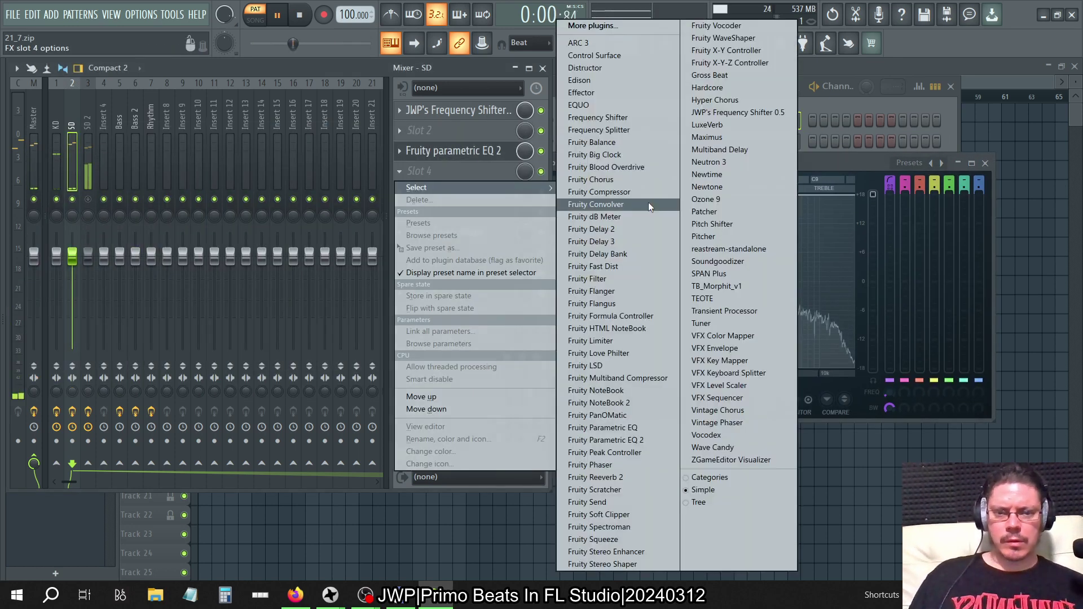
left_click(635, 440)
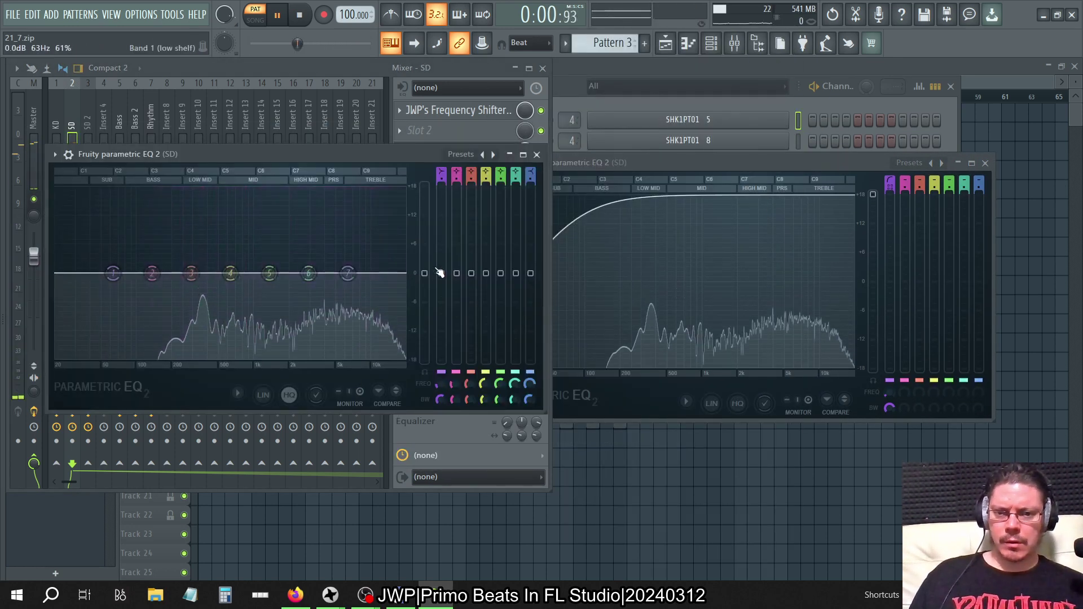
left_click_drag(425, 273, 424, 185)
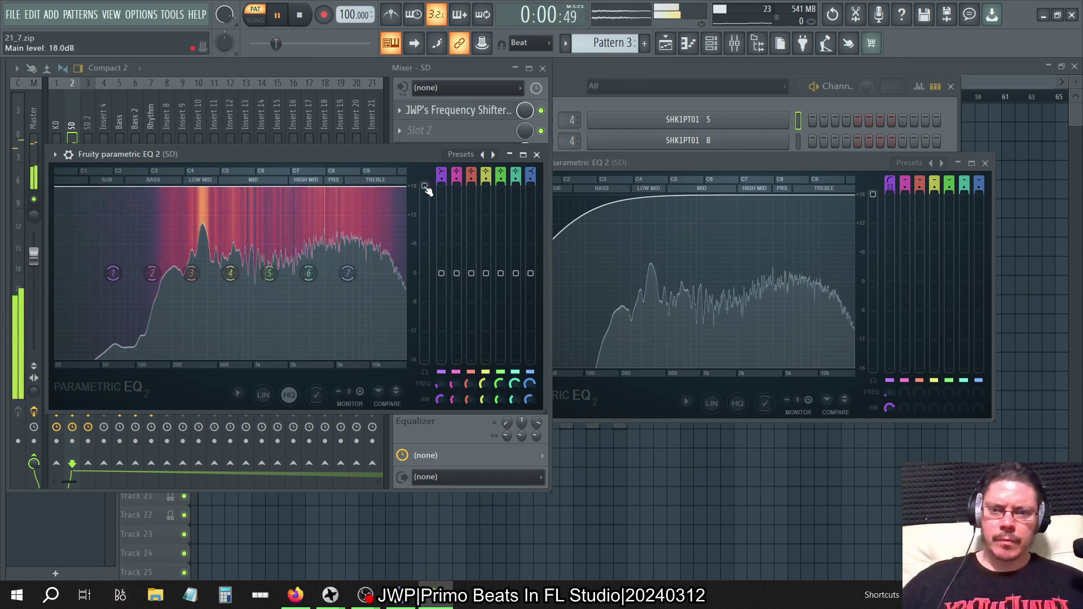
key("space")
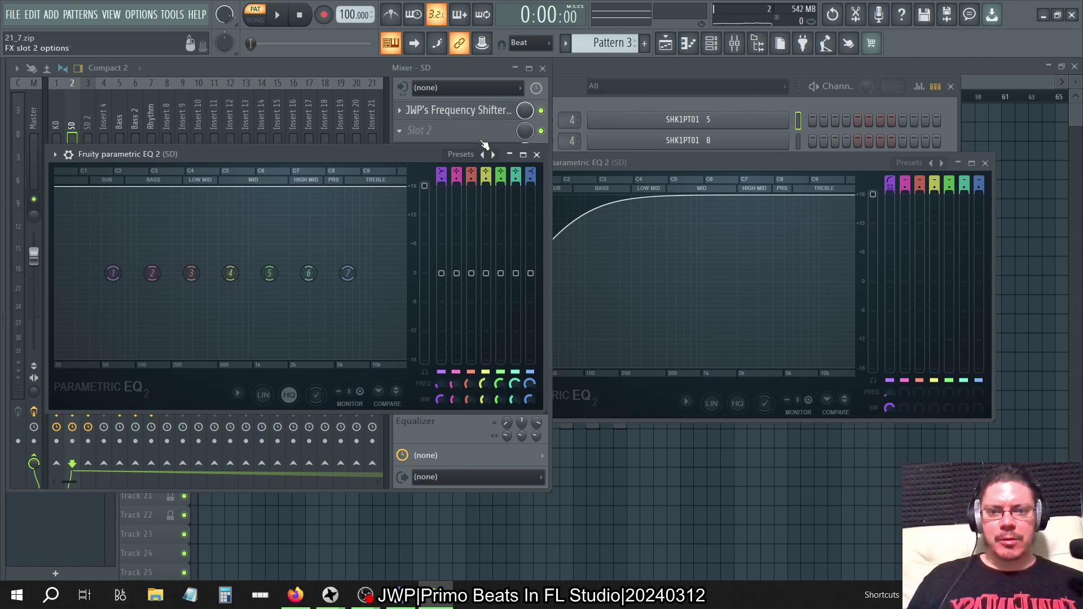
Step: Copy the slot 4 parametric EQ with its settings into slot 5 of the SD track
left_click_drag(415, 161, 899, 196)
left_click(541, 187)
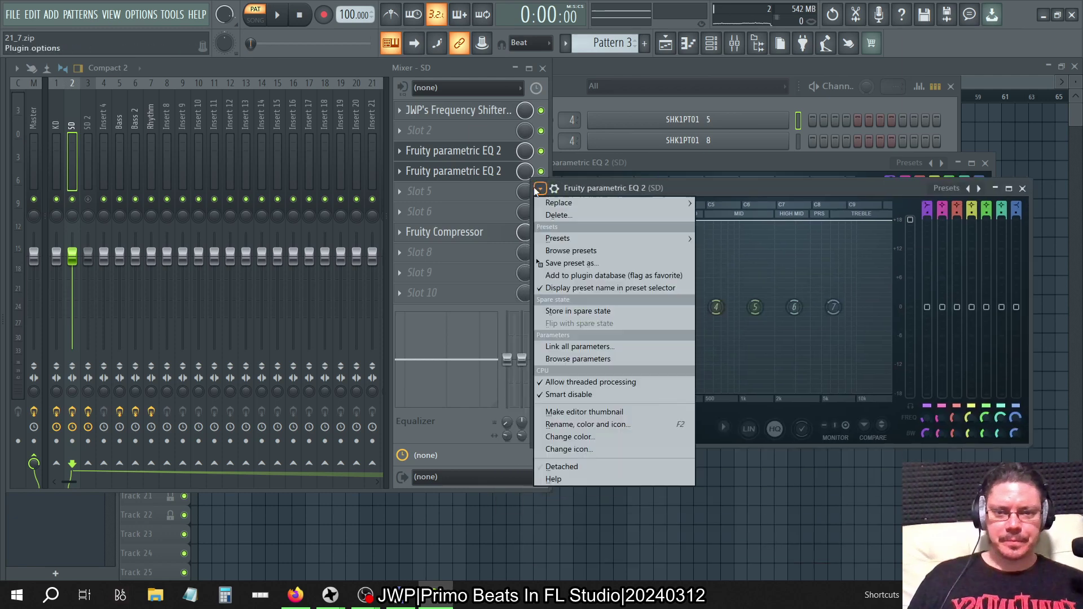
left_click_drag(561, 266, 448, 199)
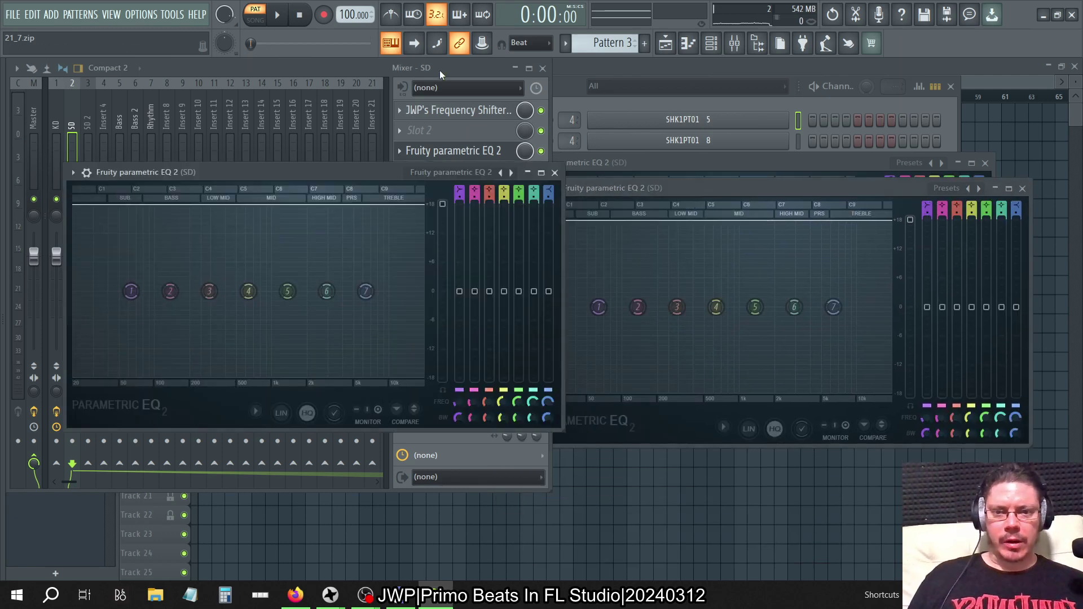
Step: Audition the pattern to compare the SD track with its slot 5 parametric EQ bypassed and enabled
left_click(277, 15)
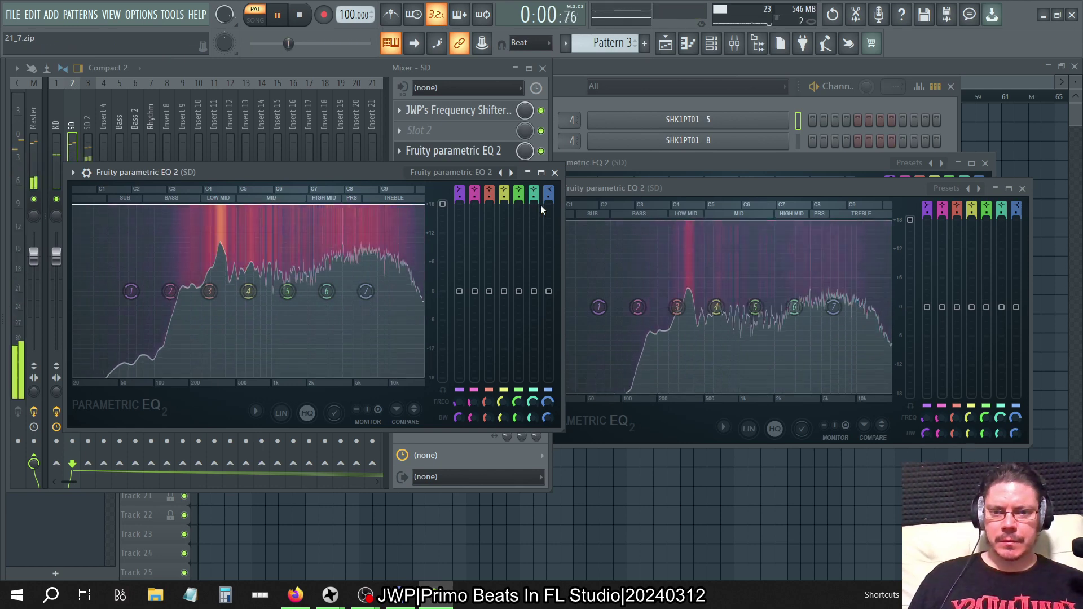
key("space")
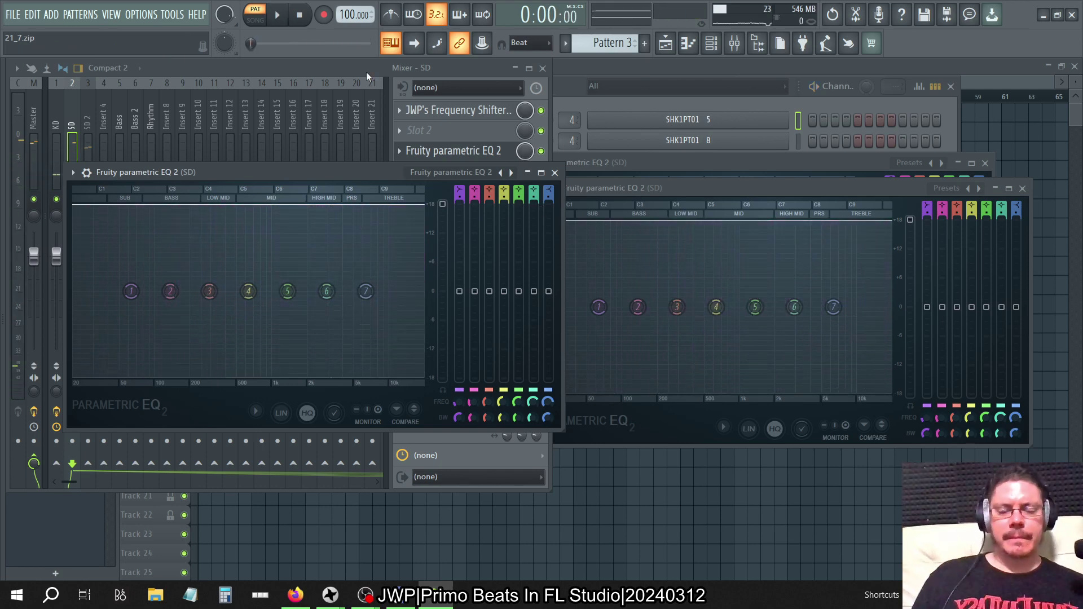
left_click(554, 172)
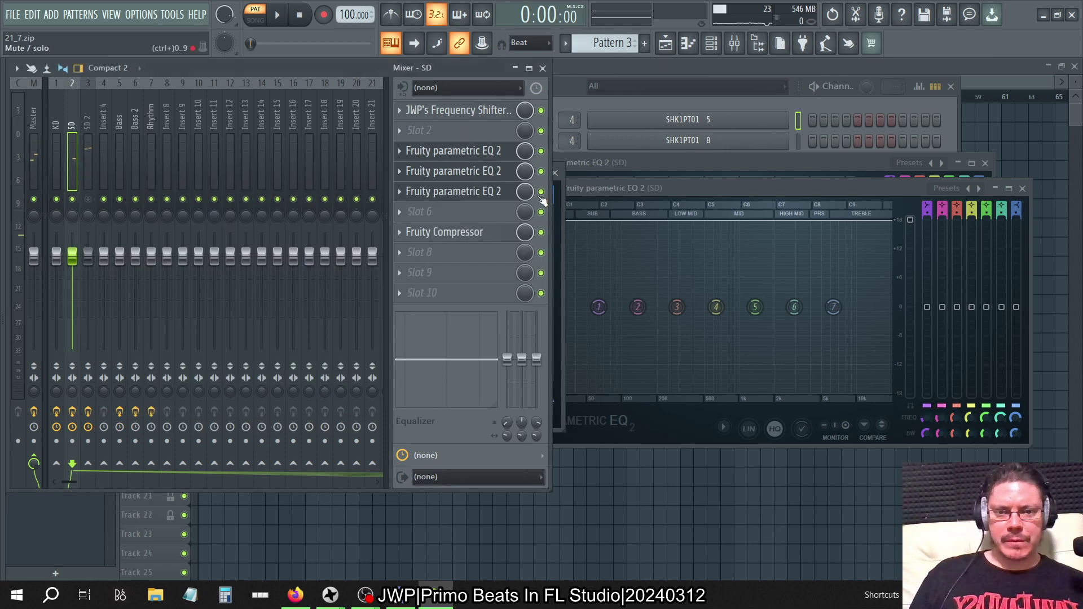
key("space")
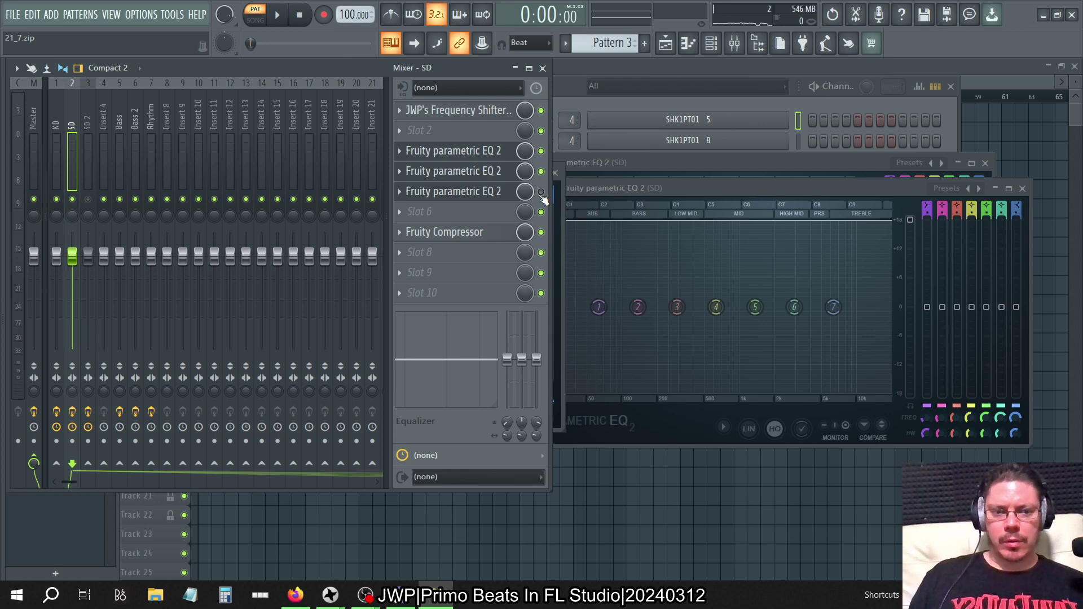
key("space")
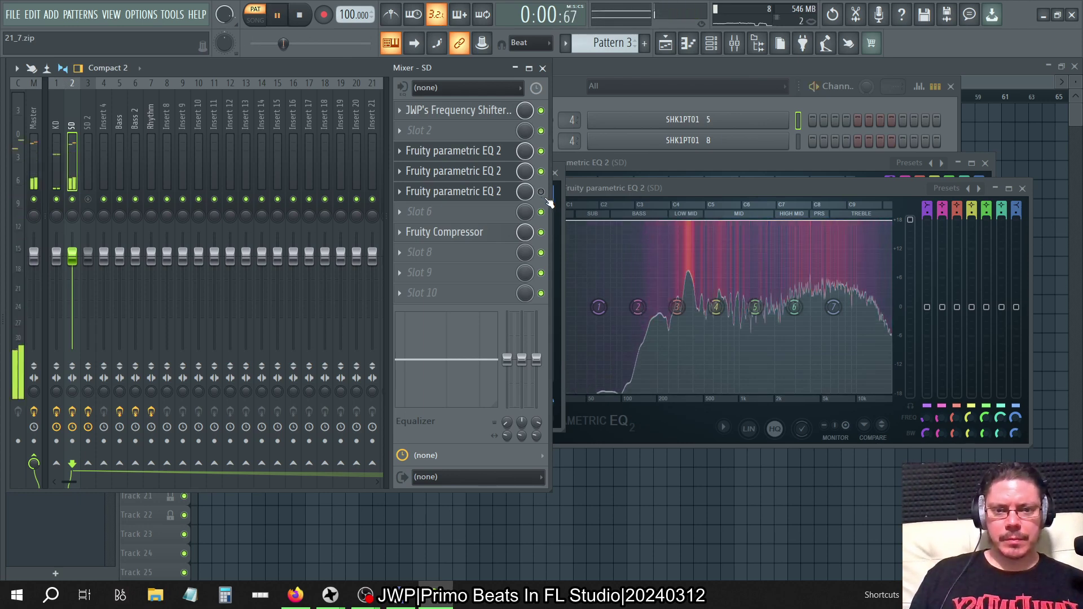
left_click(541, 193)
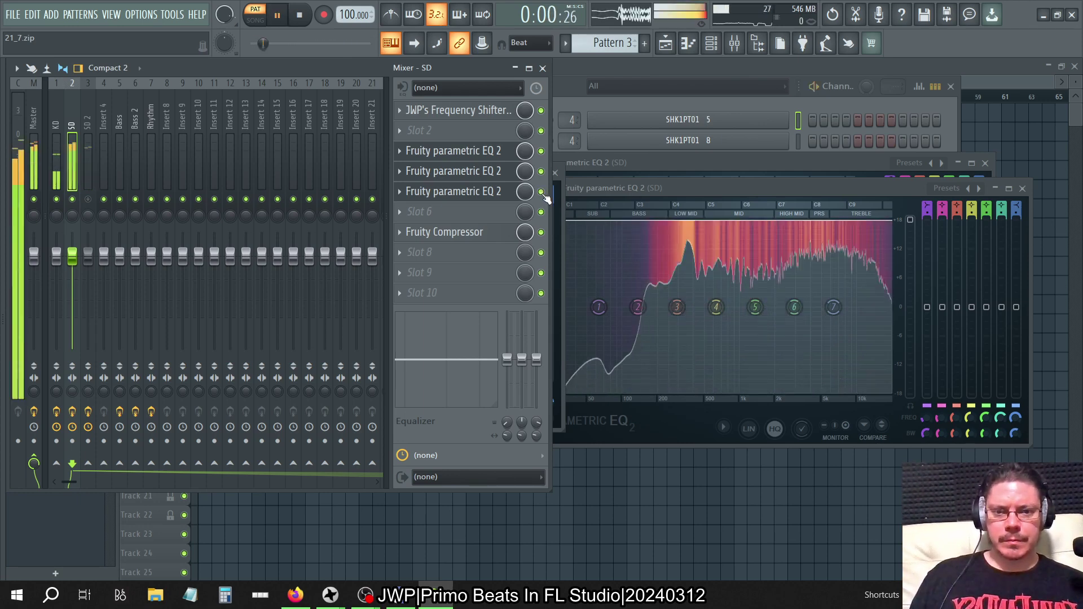
Step: Stop playback, copy the slot 5 parametric EQ with its settings into slot 6 of the SD track, and resume playing the pattern
key("space")
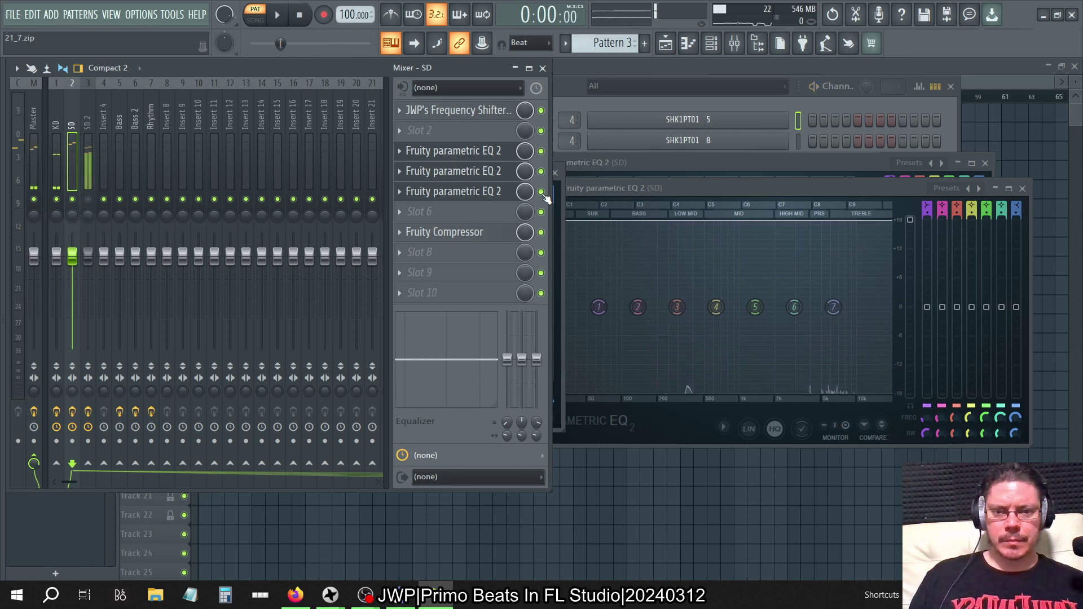
left_click(407, 199)
left_click(422, 266)
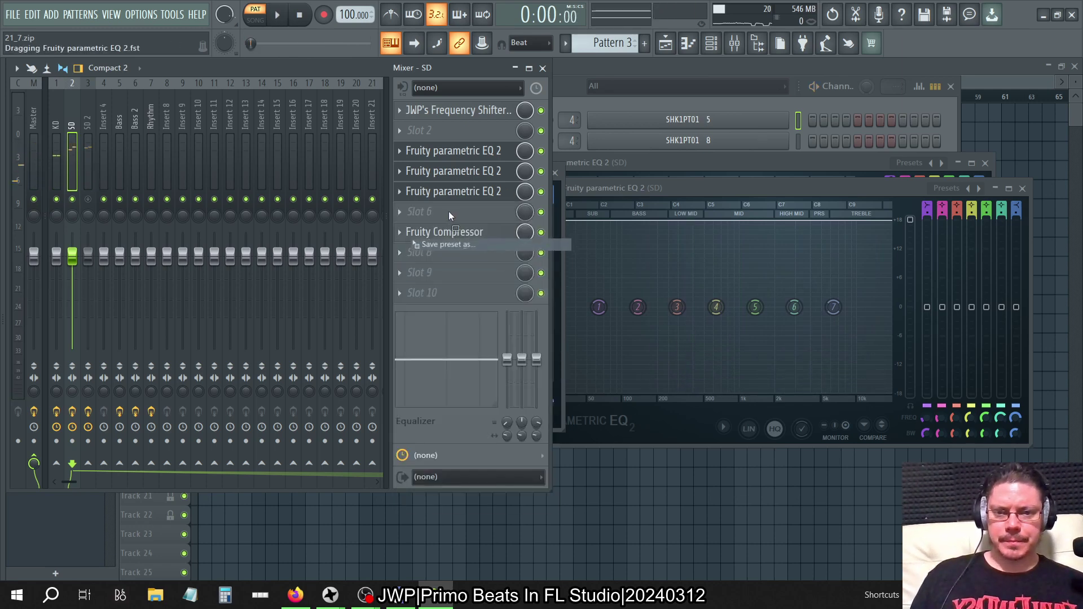
key("space")
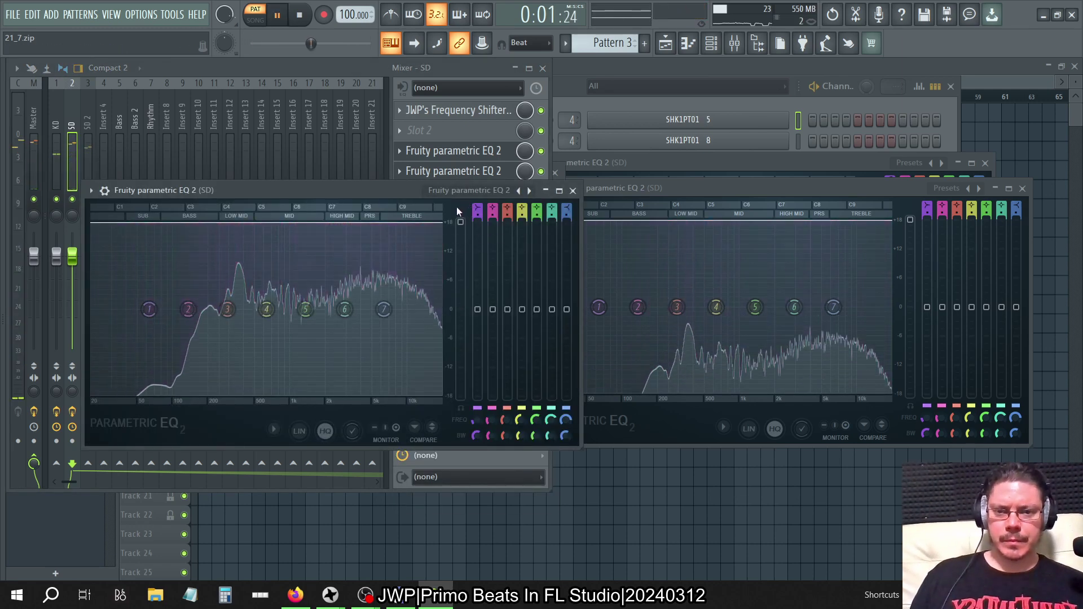
left_click(367, 66)
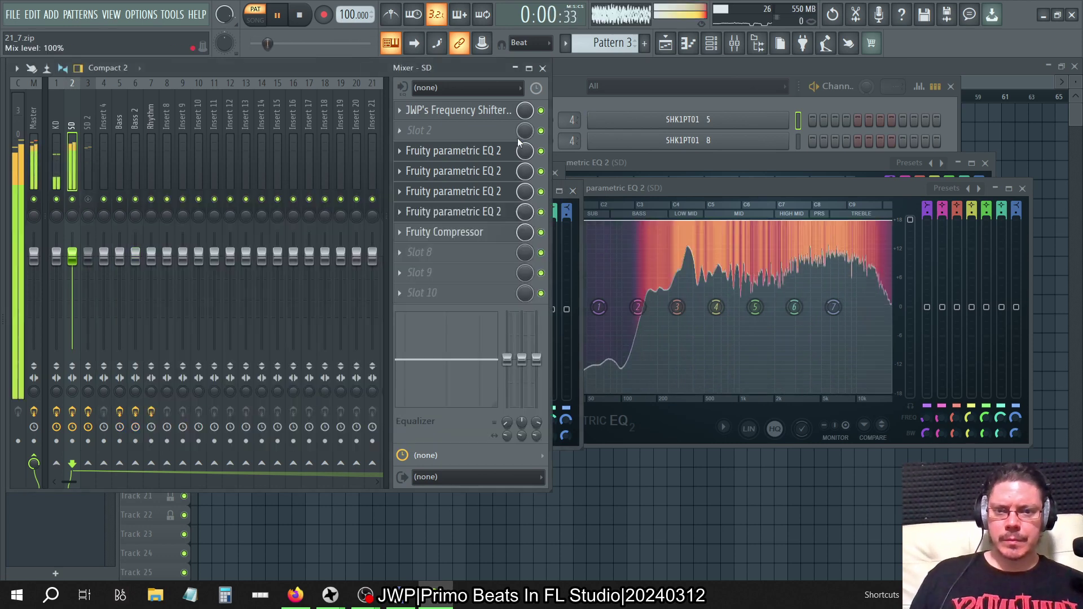
Step: Bypass the parametric EQs in slots 4 to 6, the compressor and empty slot 8 on the SD track during playback
left_click(542, 192)
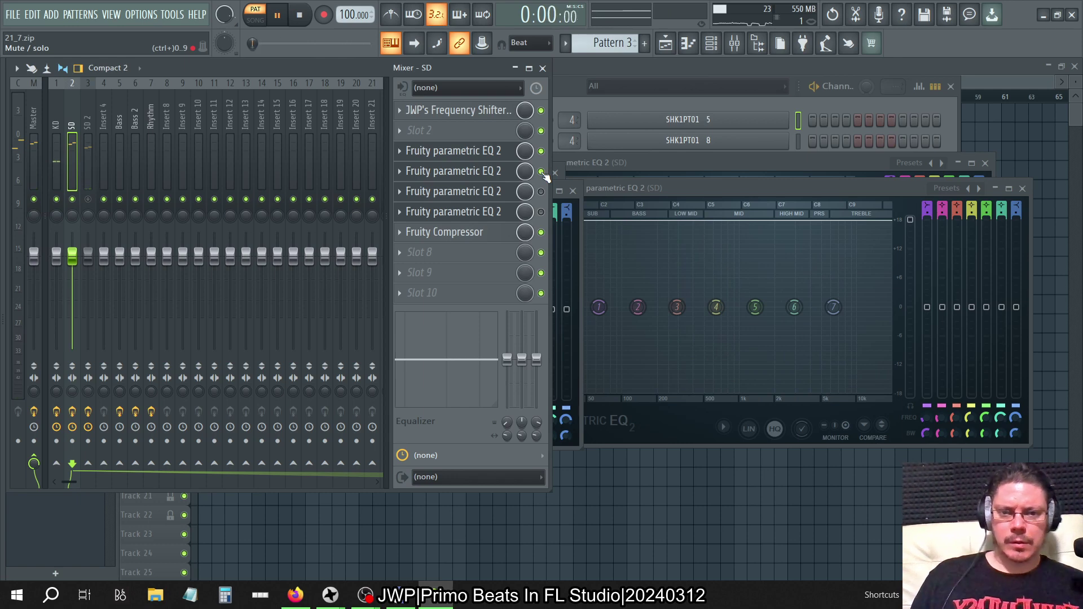
left_click(541, 172)
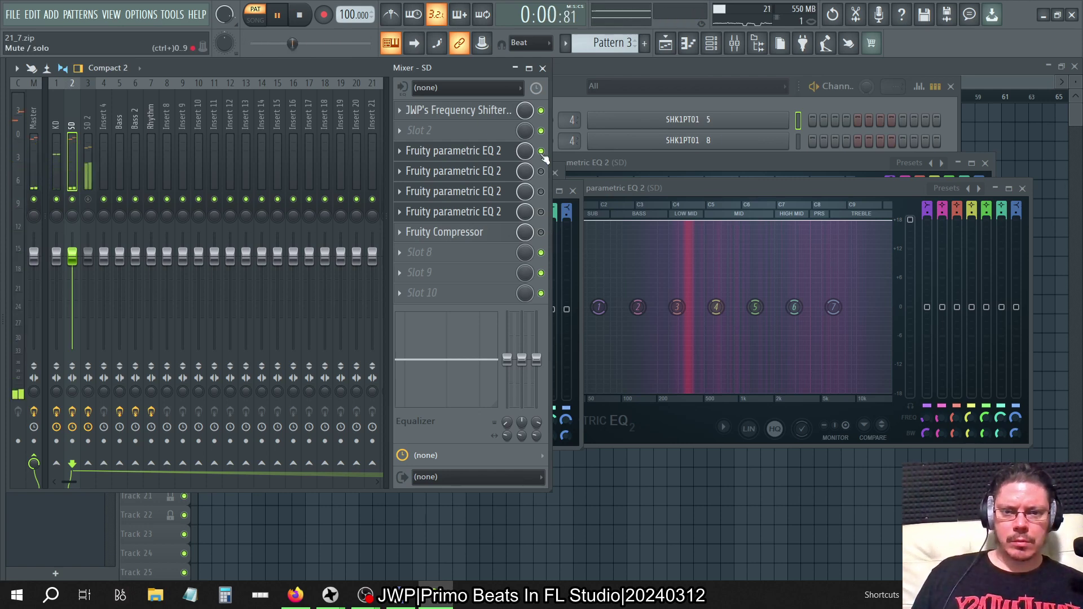
left_click(541, 252)
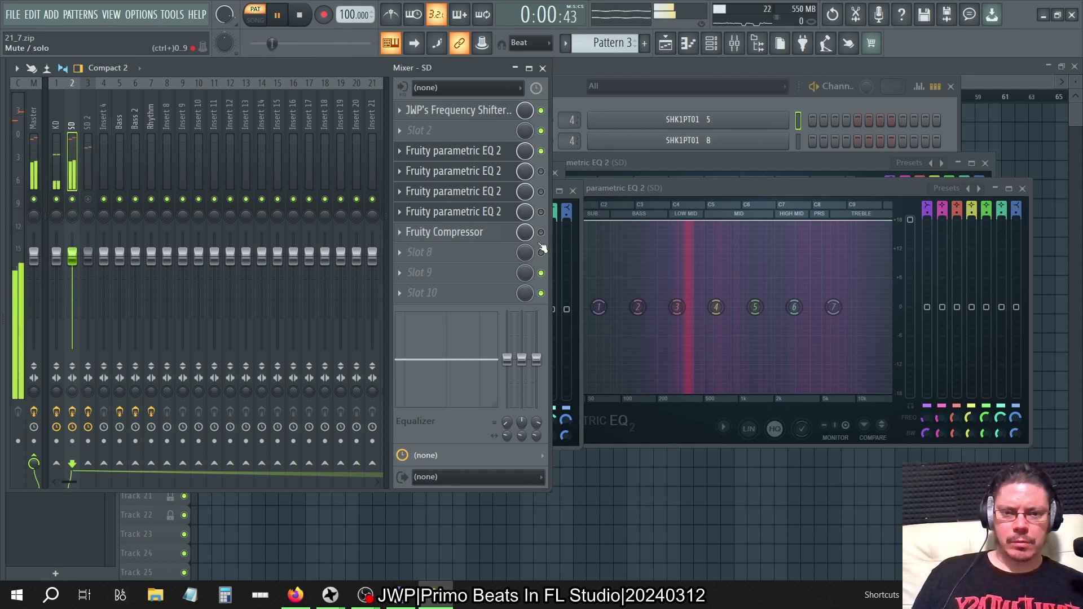
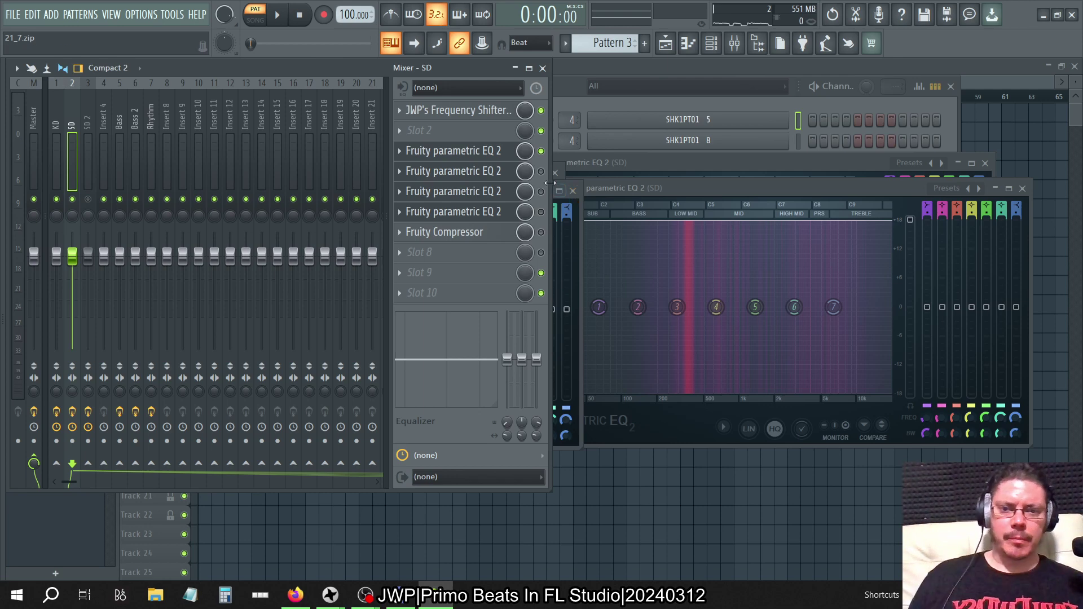
Step: Re-enable the SD track's compressor and audition the pattern with the slot 4 to 6 parametric EQs switched in and out
key("space")
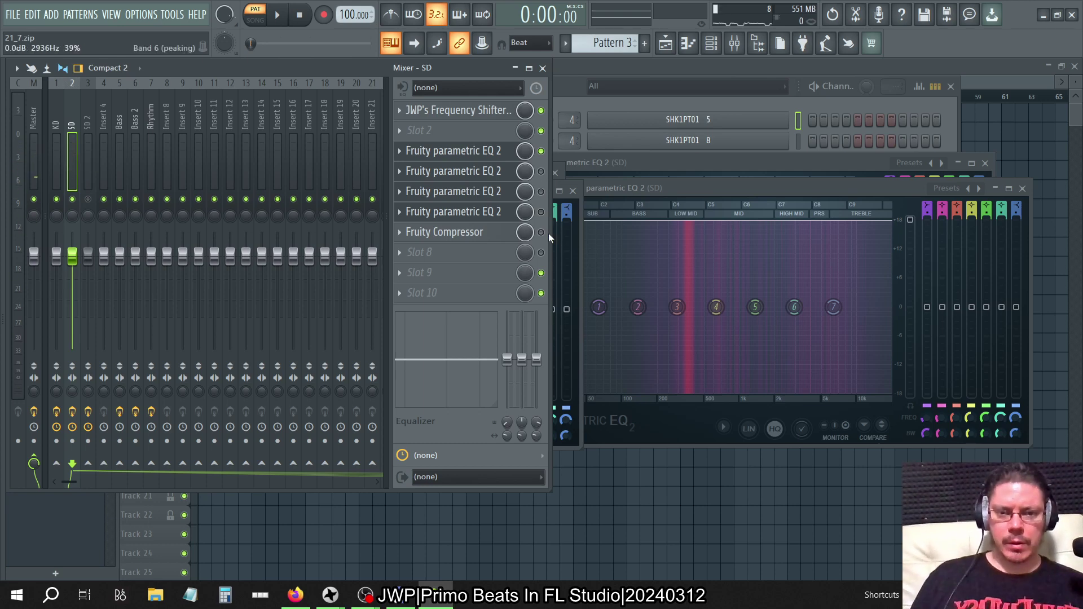
key("space")
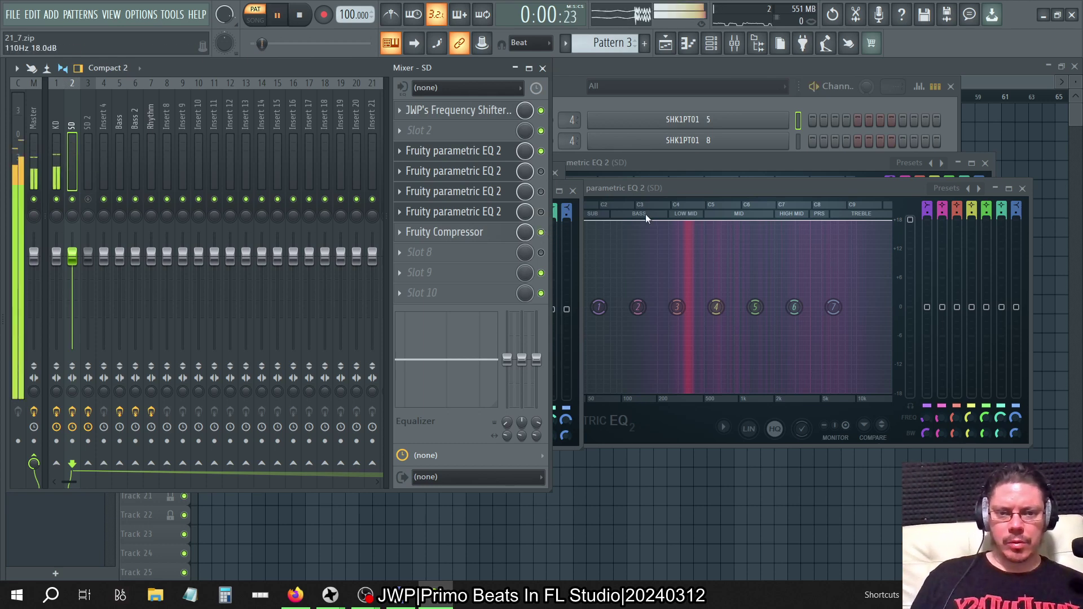
left_click(541, 171)
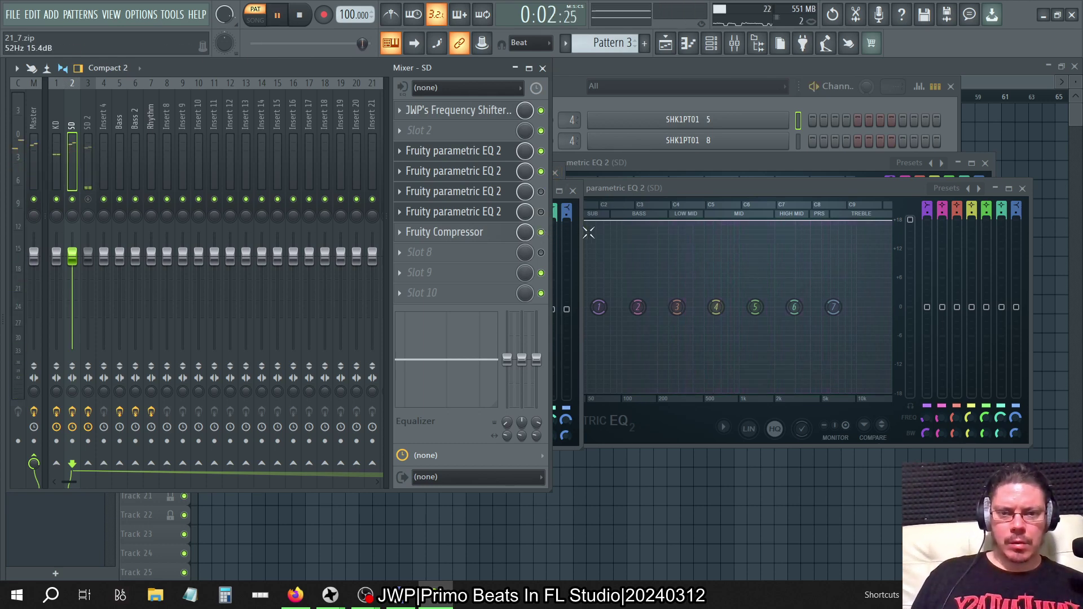
key("space")
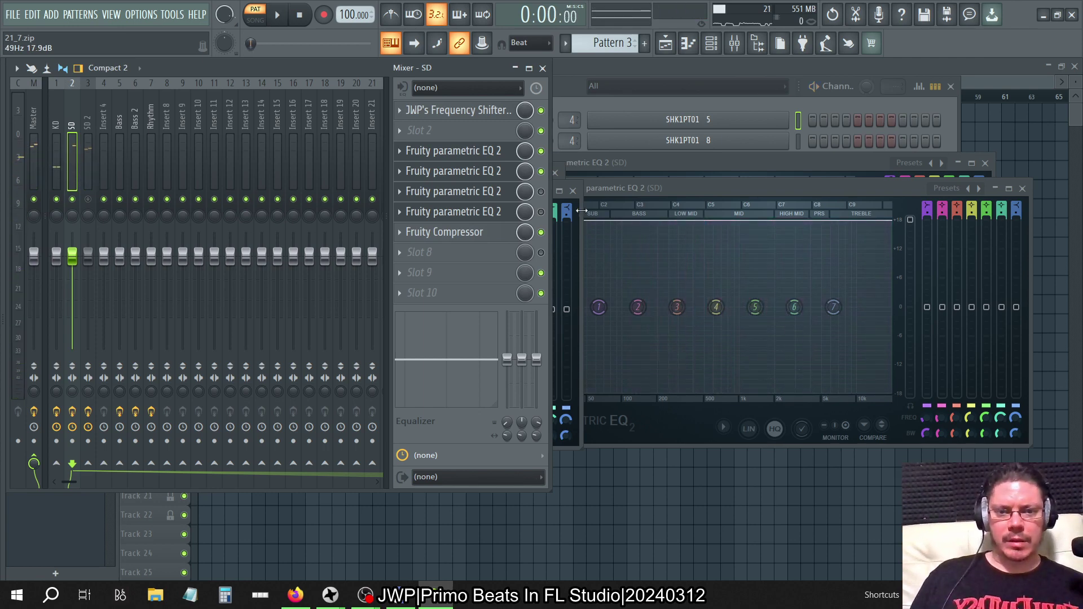
left_click(541, 191)
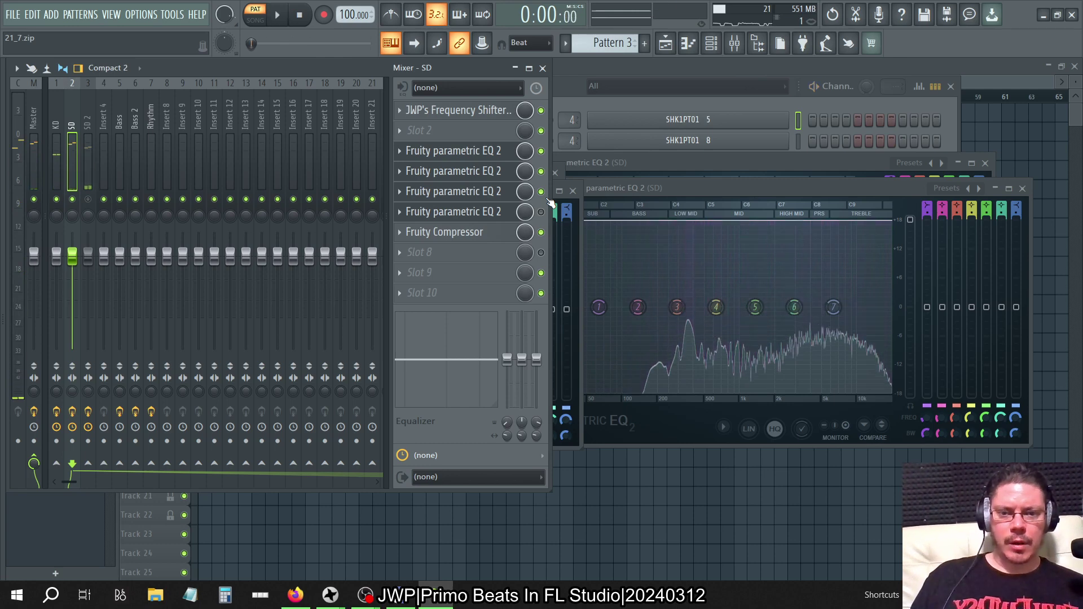
left_click(541, 212)
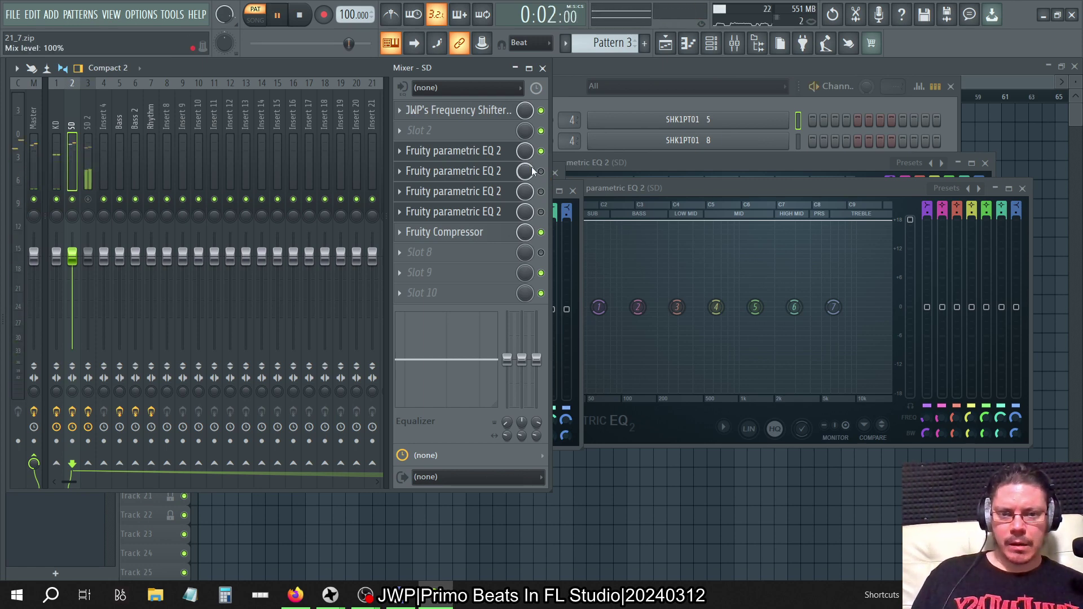
Step: Lower the main level of the SD track's slot 4 parametric EQ to about 6 dB and stop playback
left_click(491, 176)
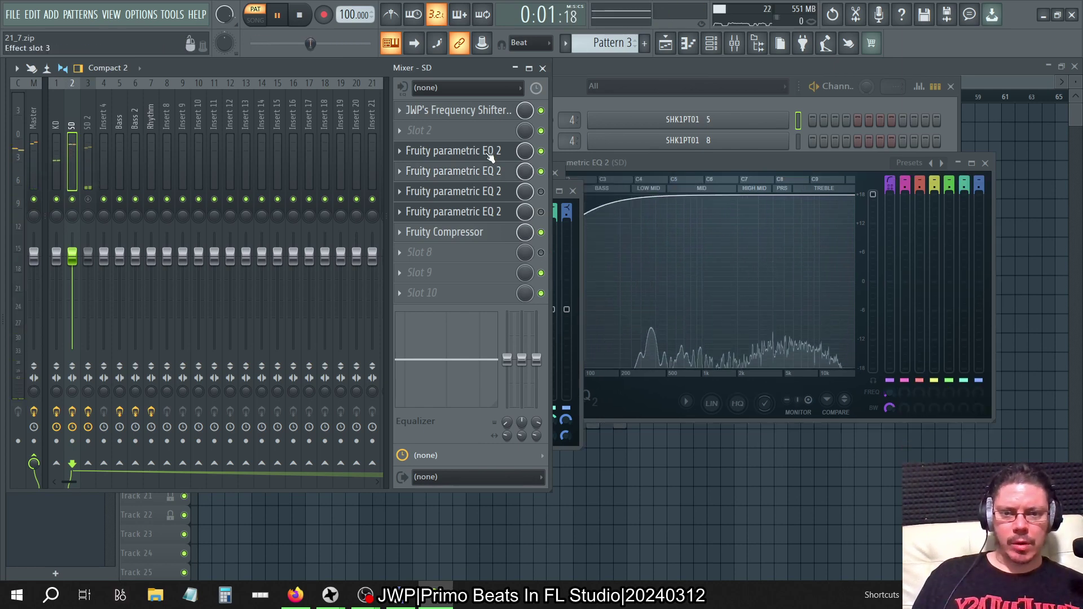
left_click(490, 157)
left_click(490, 157)
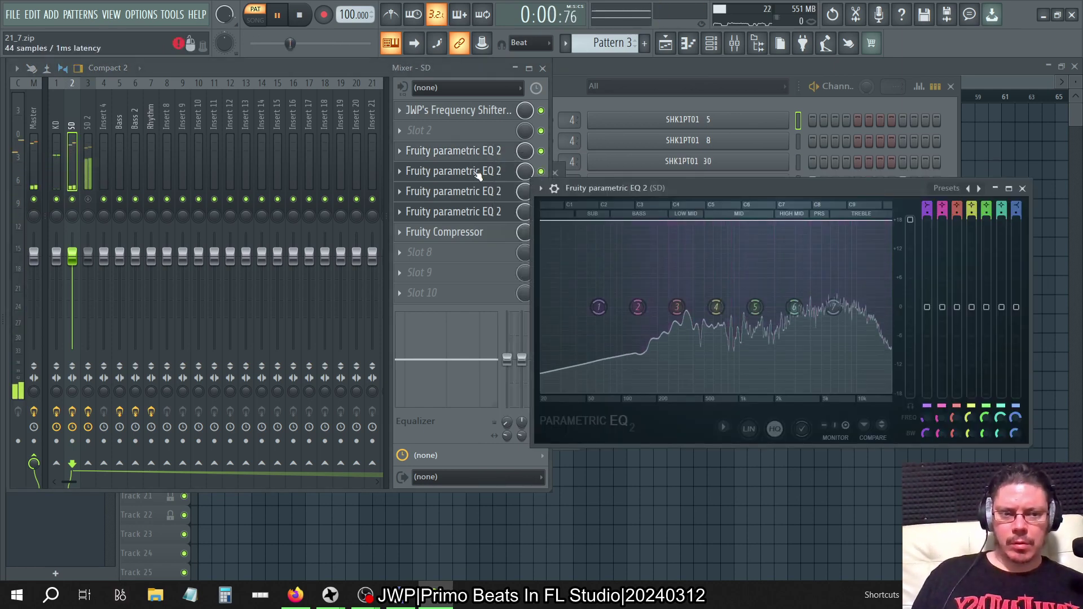
left_click_drag(910, 219, 910, 278)
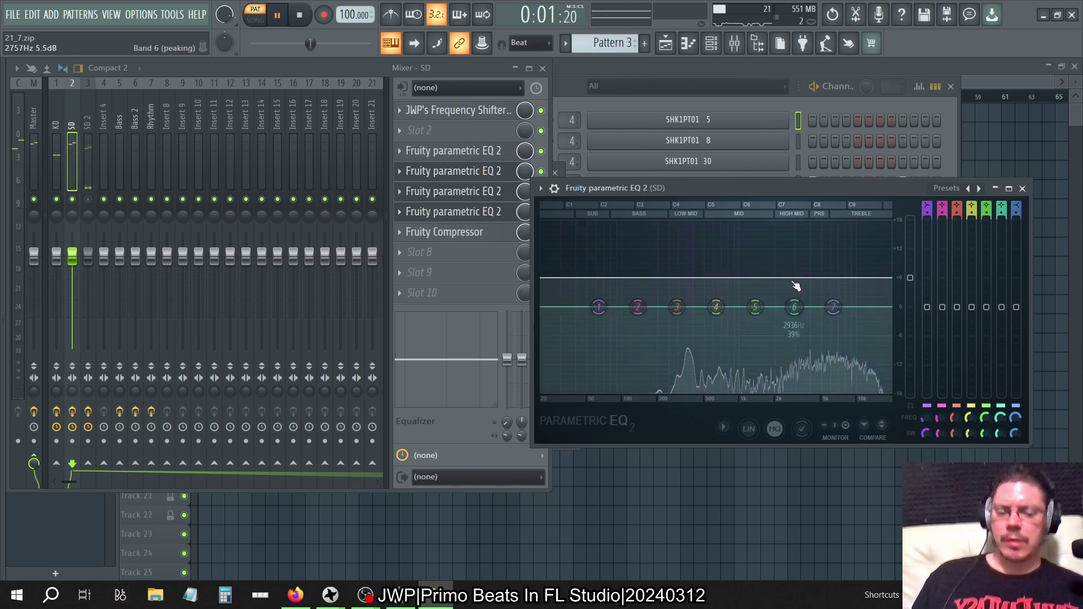
key("space")
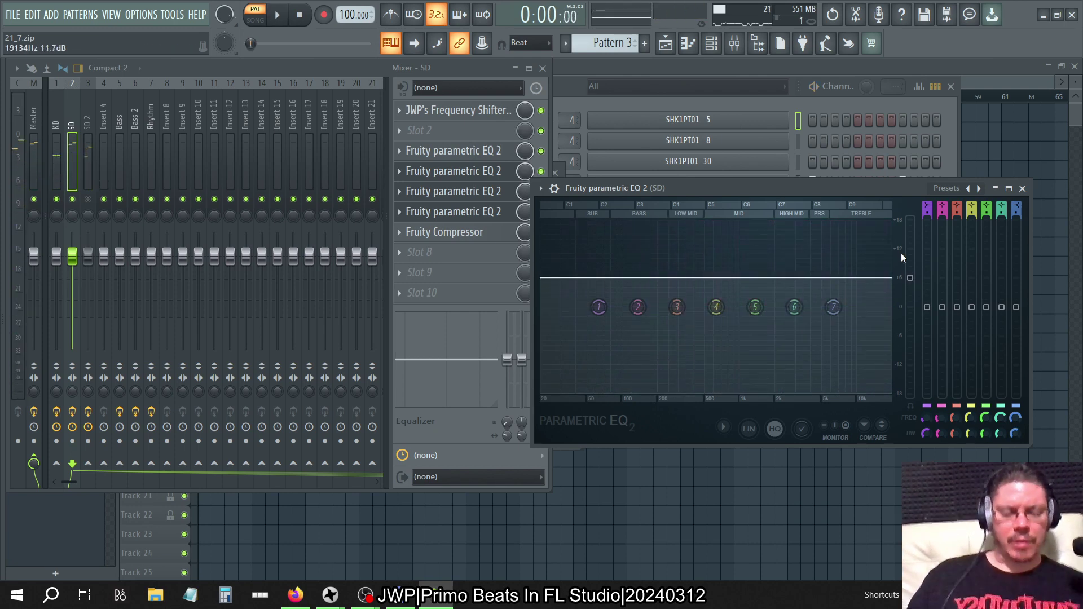
Step: Add a Fruity Parametric EQ 2 to slot 8 of the SD track, after the compressor
left_click(449, 69)
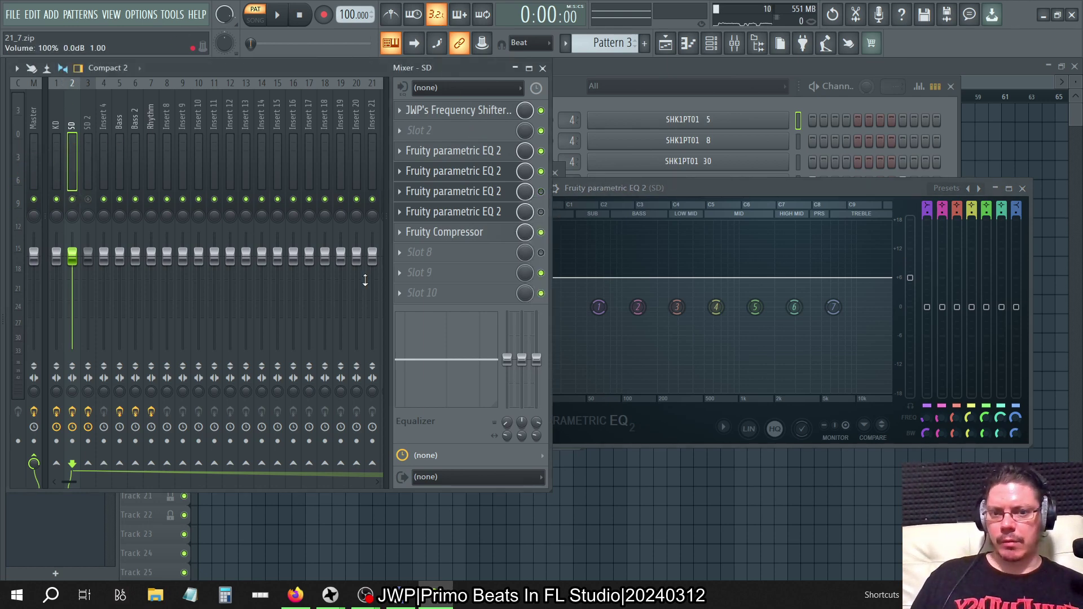
left_click(400, 252)
left_click(635, 428)
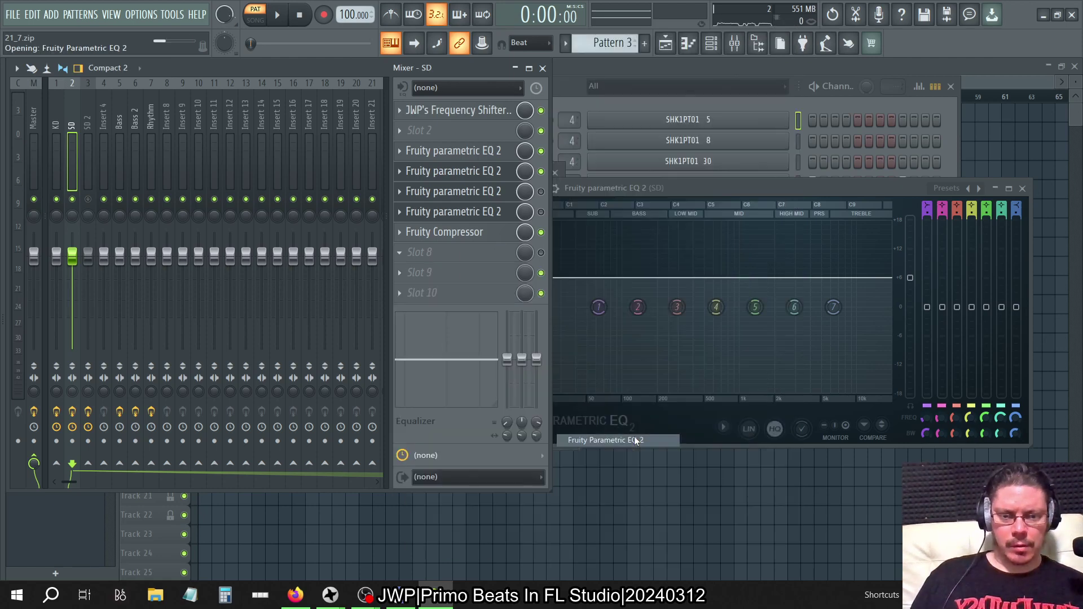
Step: Open SPAN Plus on the Master track beside the slot 8 EQ window and play the pattern to view its spectrum
left_click(38, 113)
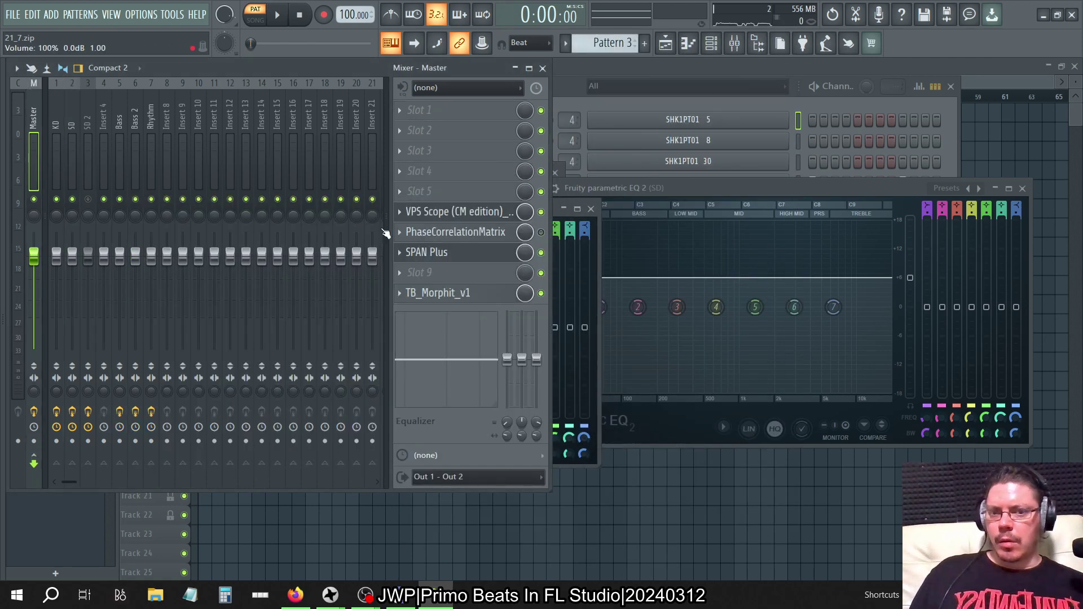
left_click(473, 258)
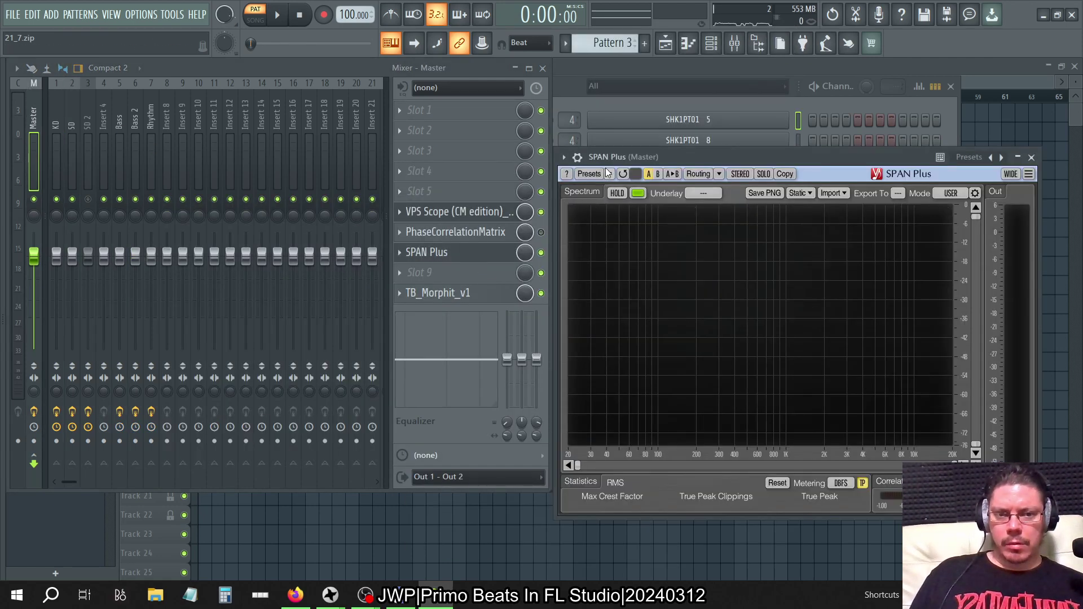
left_click_drag(695, 157, 744, 162)
left_click(585, 196)
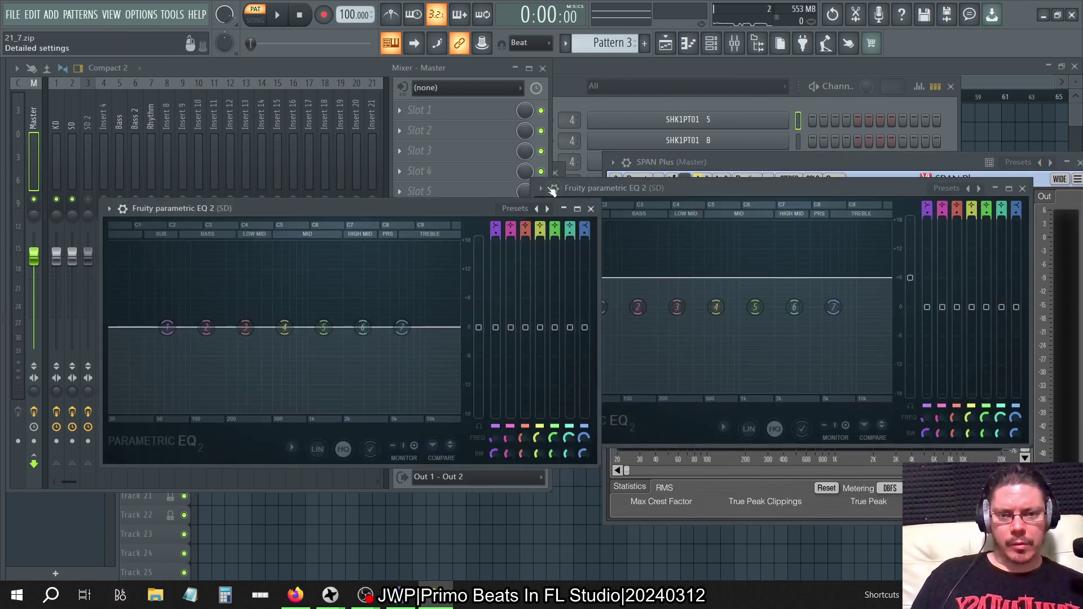
left_click_drag(476, 209, 434, 226)
left_click(764, 161)
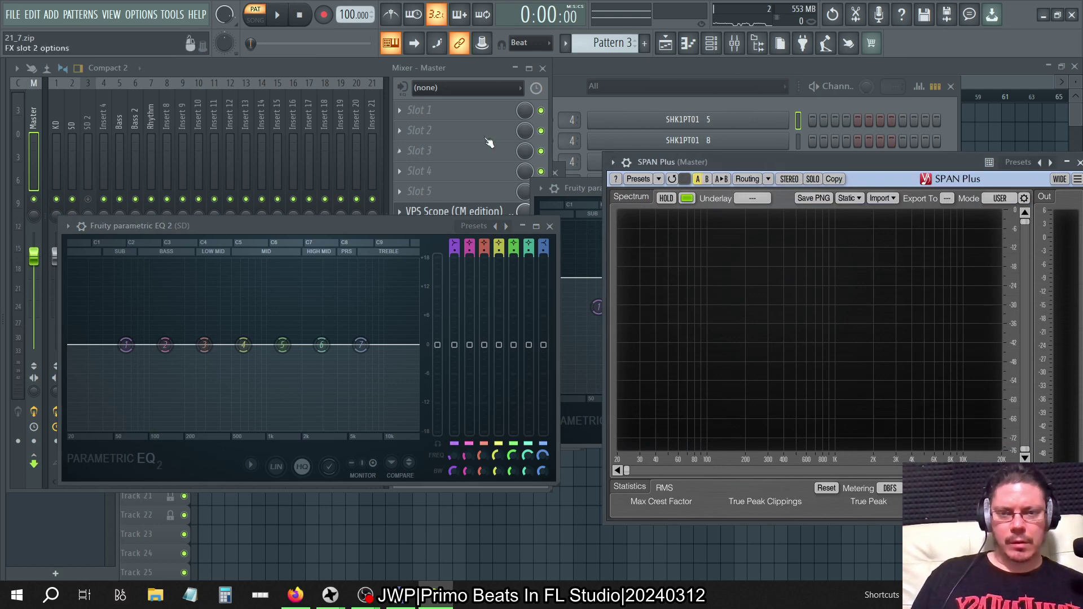
key("space")
key("space")
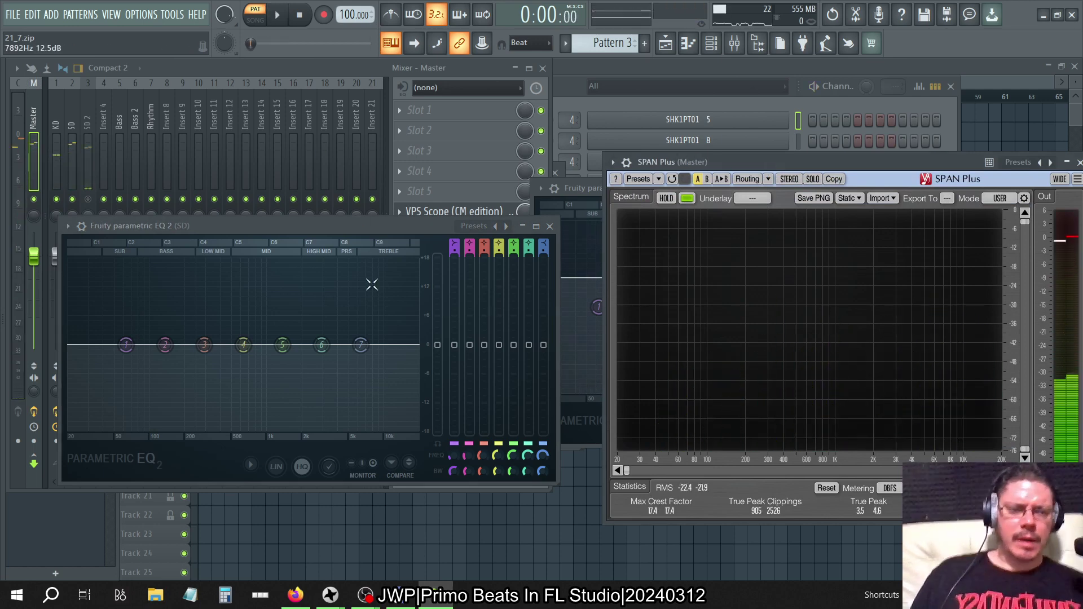
key("space")
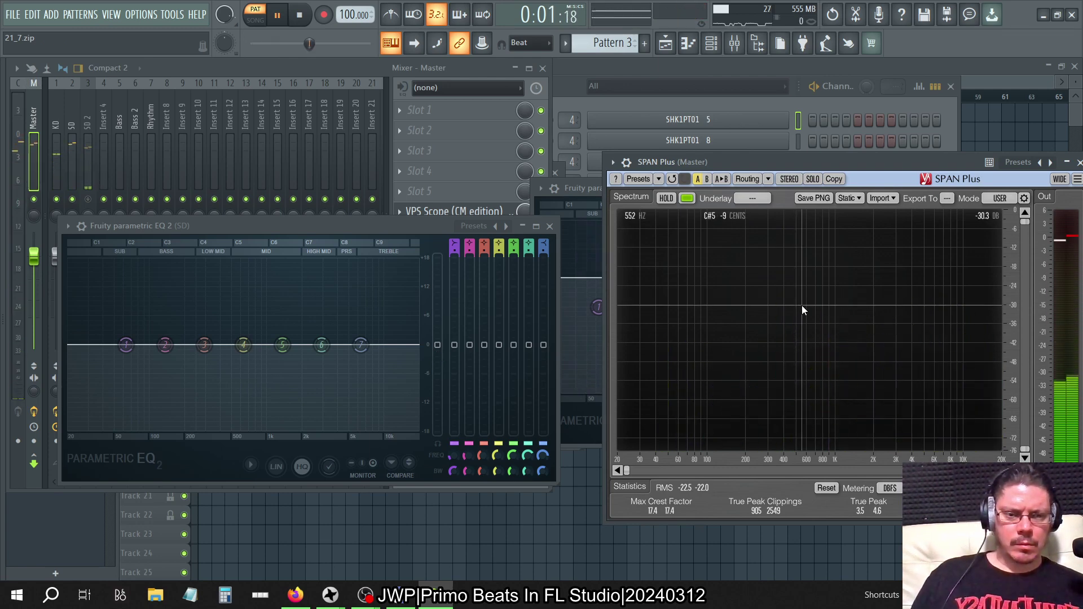
Step: Close the slot 8 EQ window, stop playback, and unmute the SD 2 track with all other mixer tracks active
left_click(550, 226)
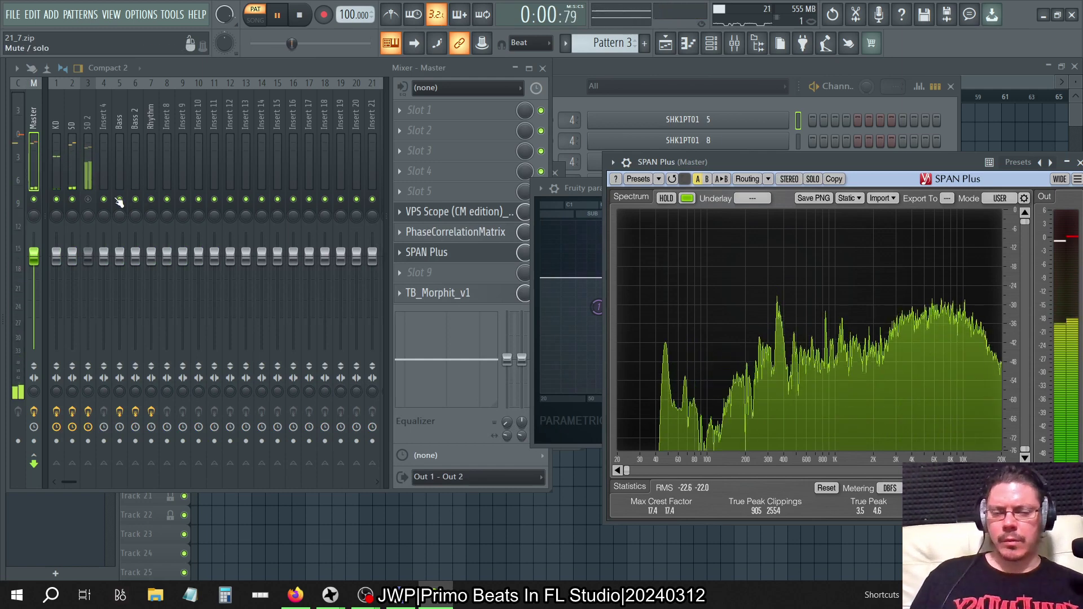
key("space")
left_click(88, 200)
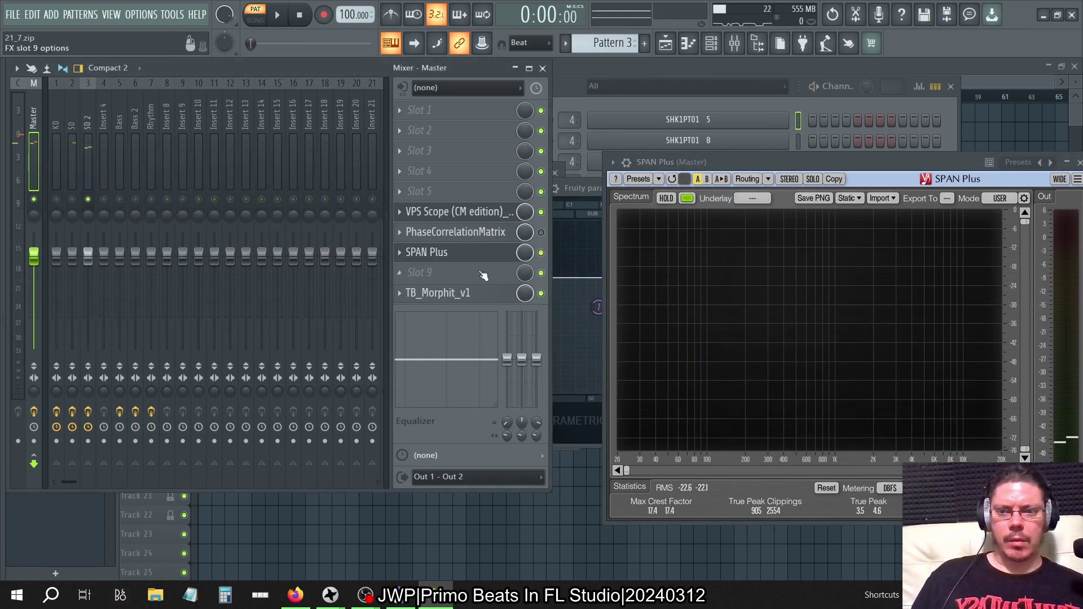
right_click(95, 206)
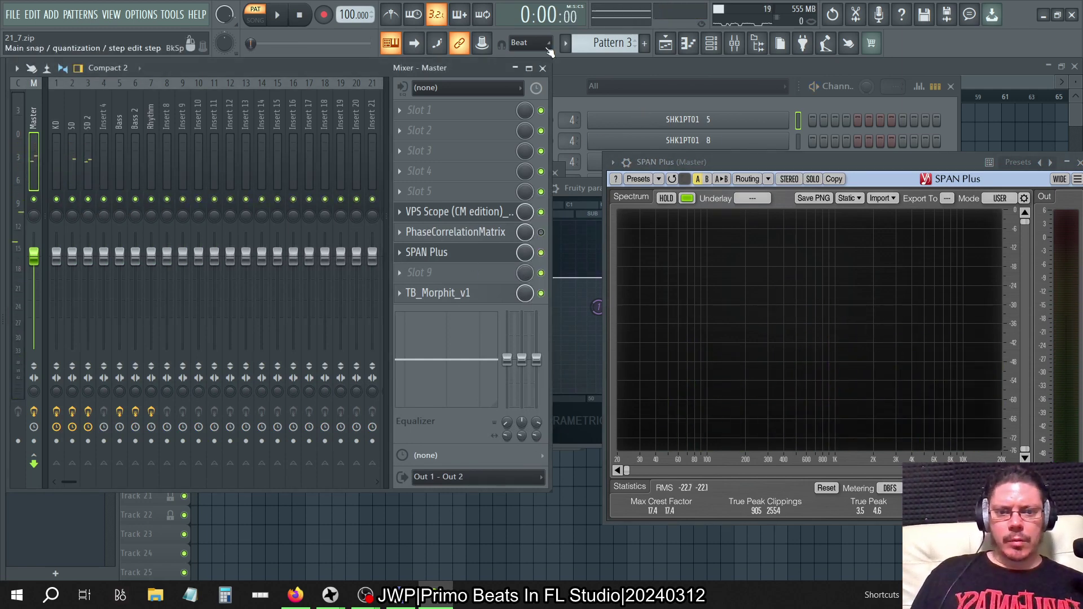
Step: Play the arrangement in song mode and clear the open windows, bringing back only the playlist and mixer
left_click(276, 17)
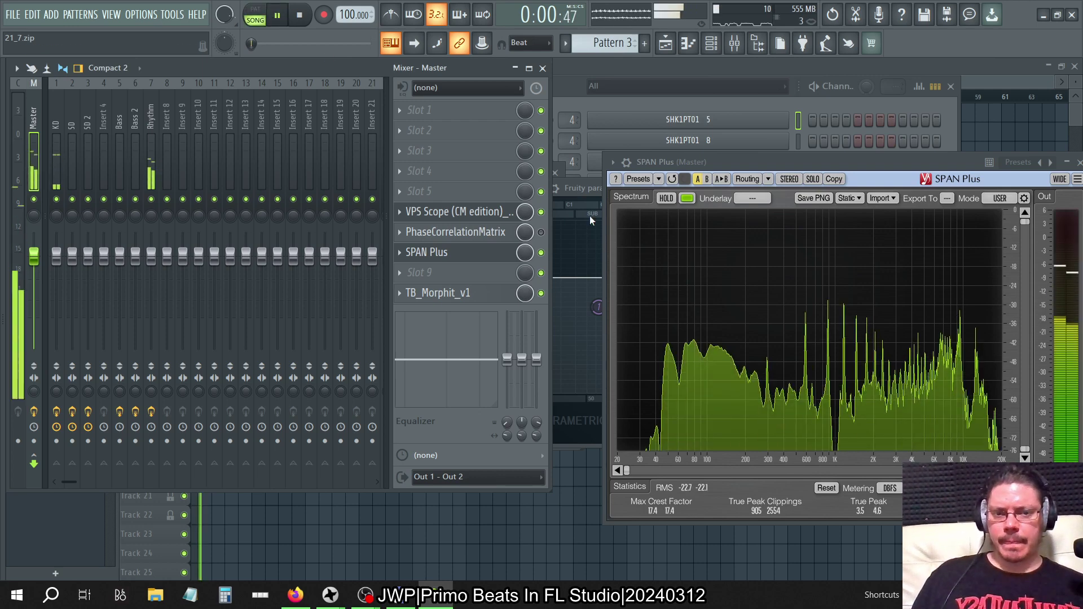
key("F12")
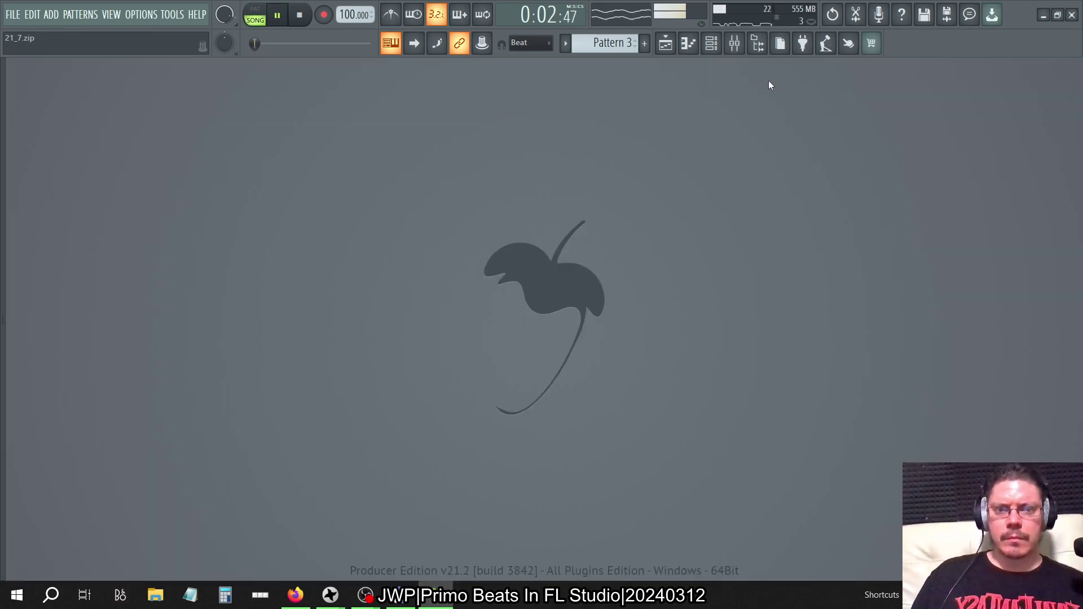
left_click(666, 43)
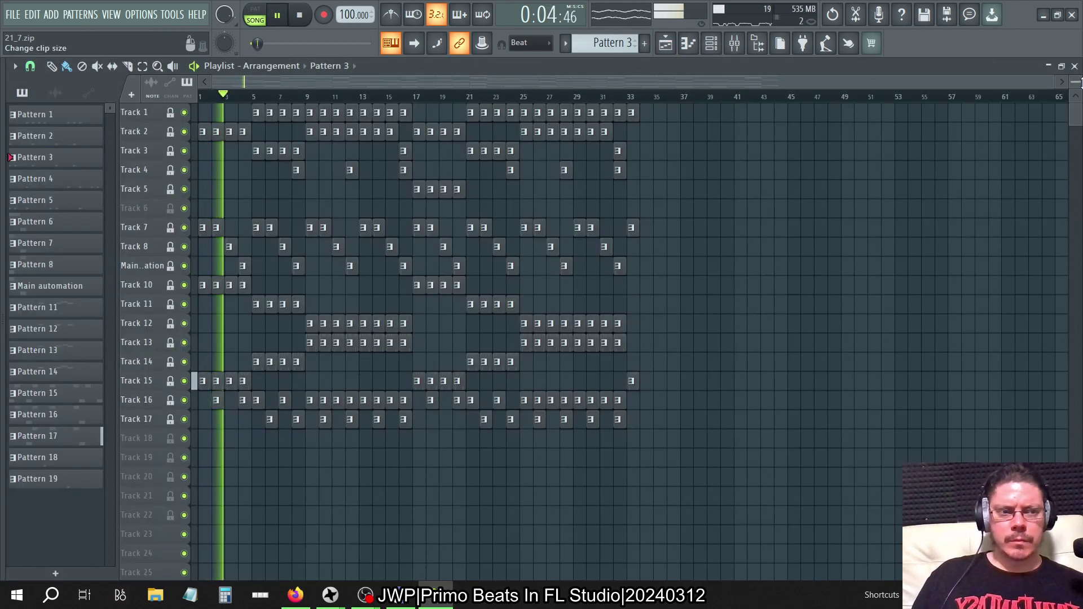
key("F9")
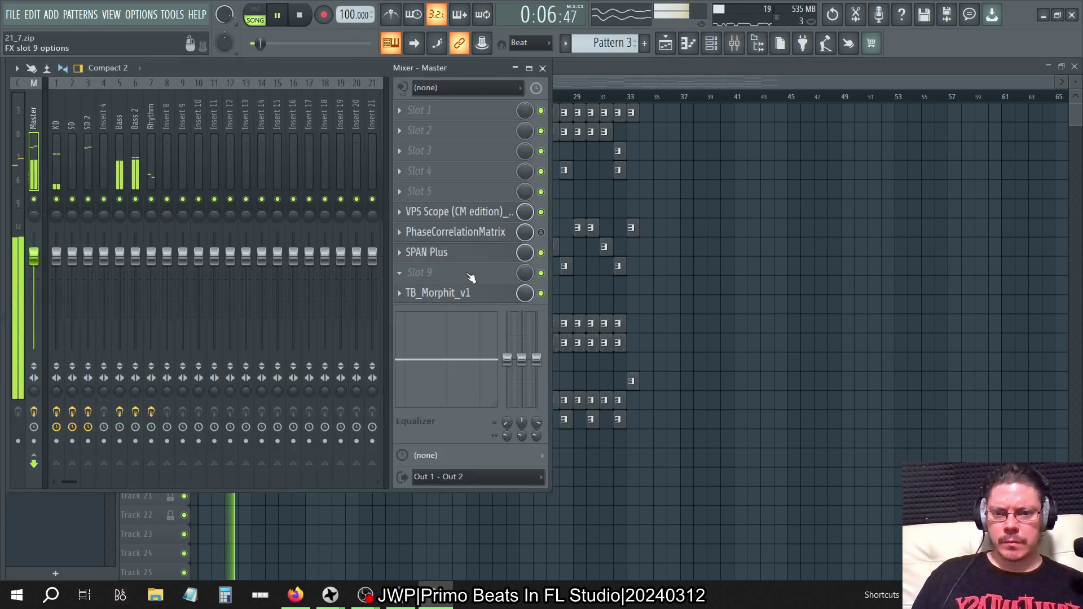
Step: Open SPAN Plus and VPS Scope from the Master track and move the scope window to uncover the spectrum analyser
left_click(452, 253)
left_click(455, 211)
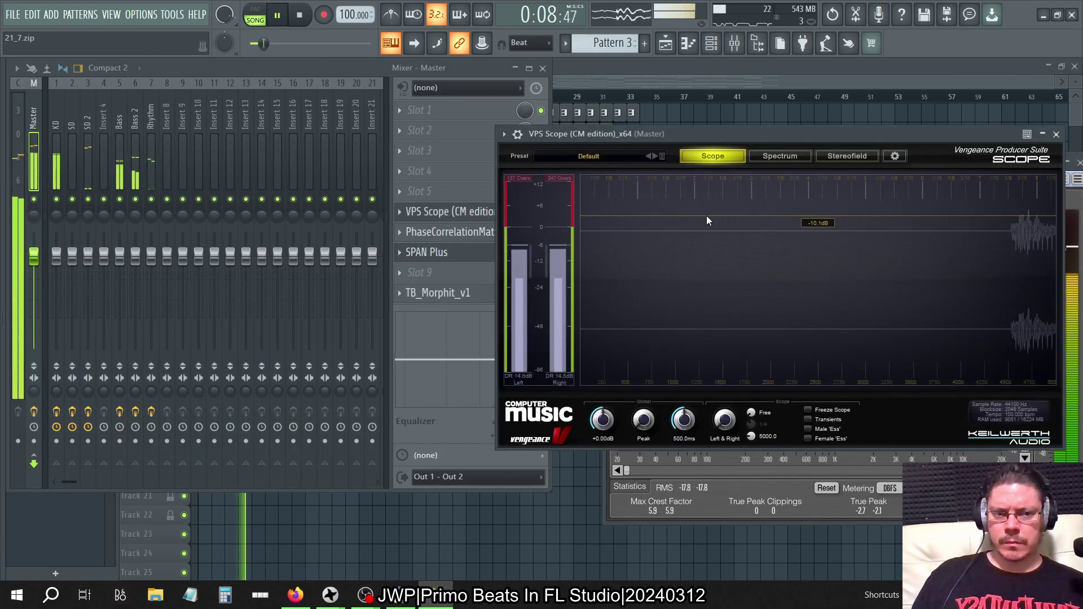
left_click_drag(819, 137, 503, 205)
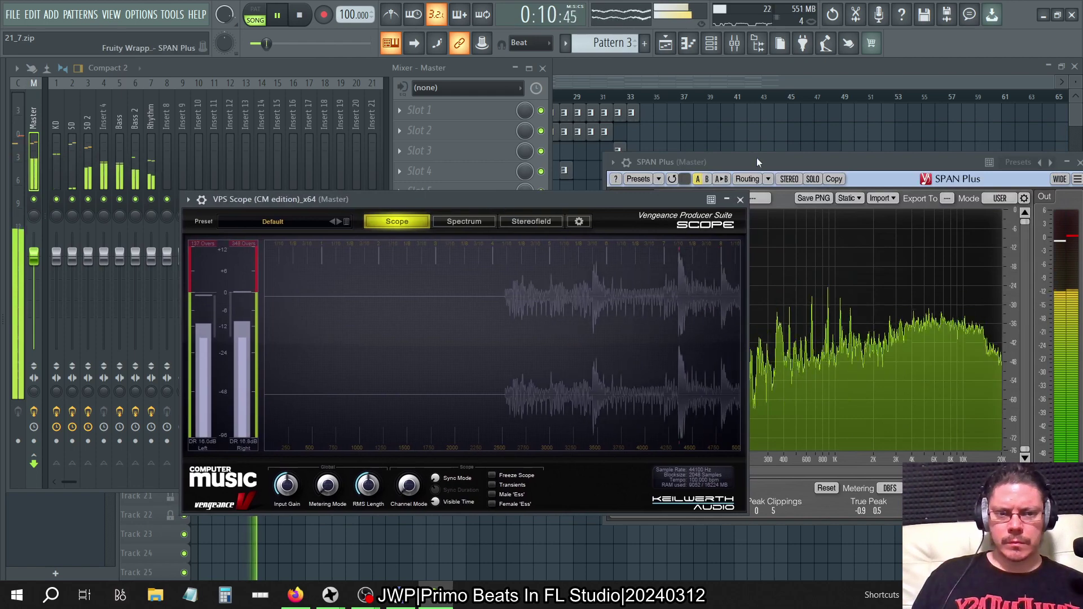
Step: Bring SPAN Plus to the front, stop playback, and inspect the SD track's parametric EQs in slots 8, 4 and 3
left_click(759, 159)
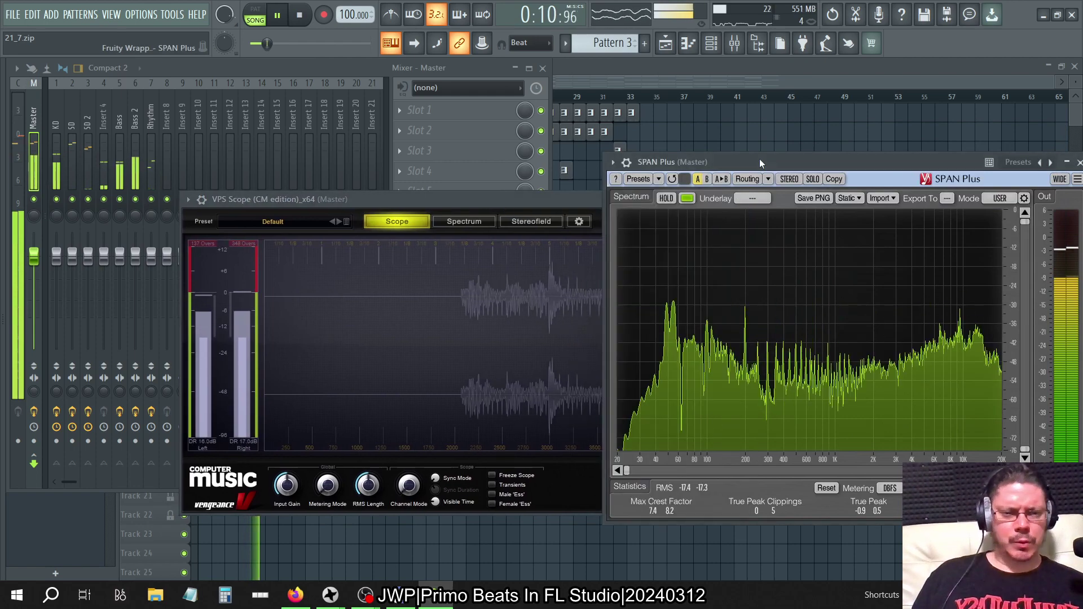
left_click(72, 122)
key("space")
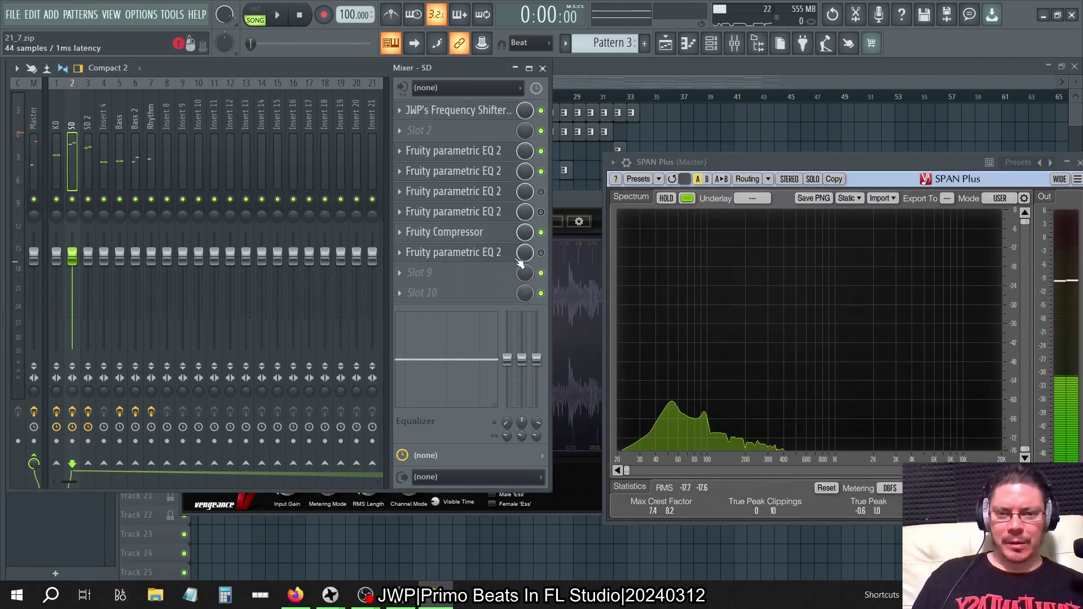
left_click(487, 252)
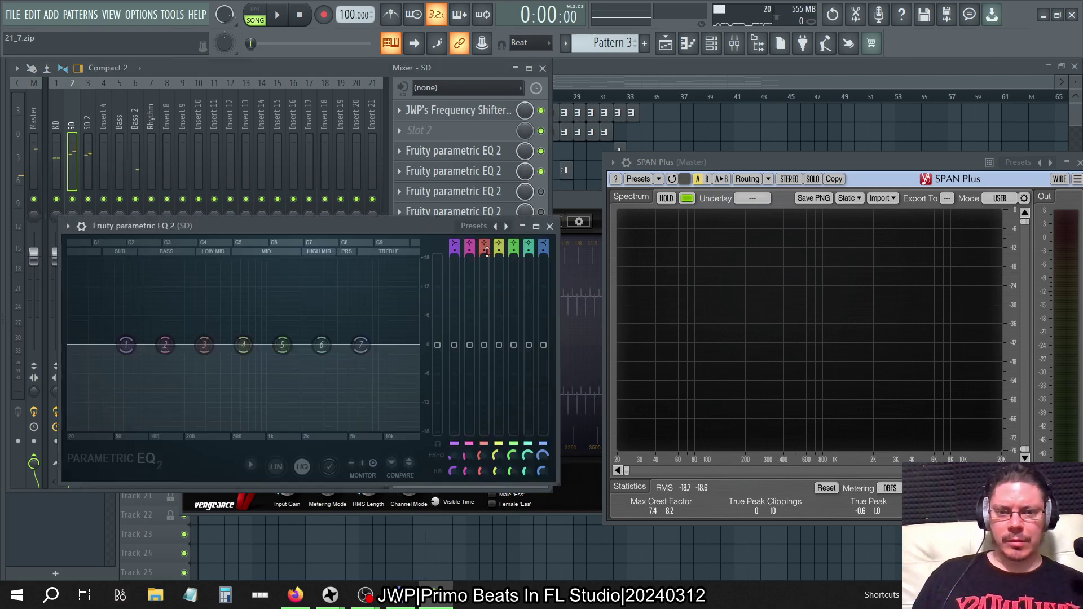
left_click(550, 227)
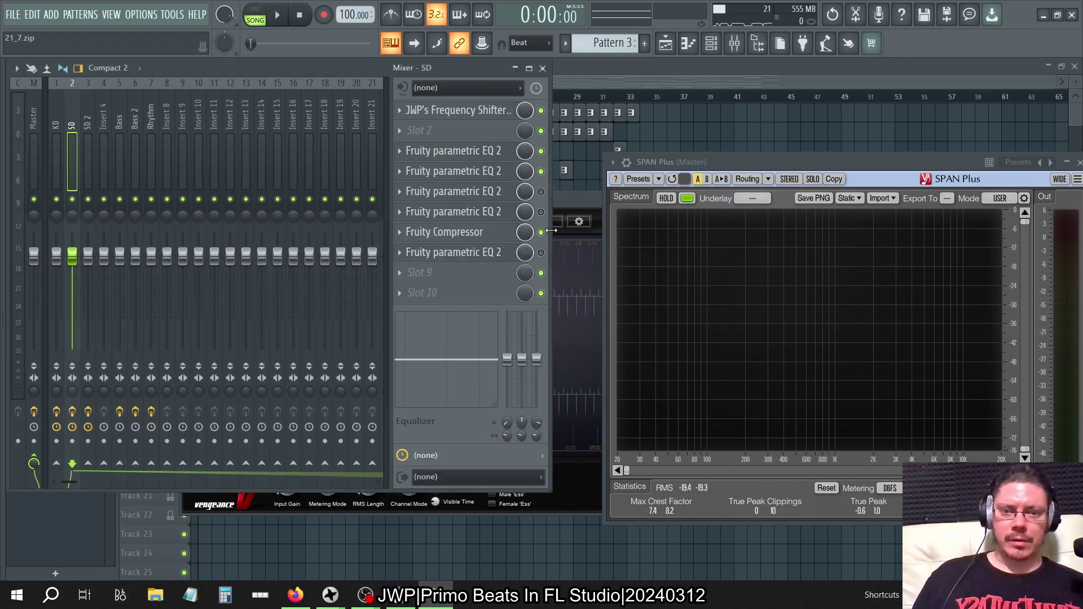
left_click(489, 176)
left_click(489, 172)
left_click(479, 154)
left_click(479, 155)
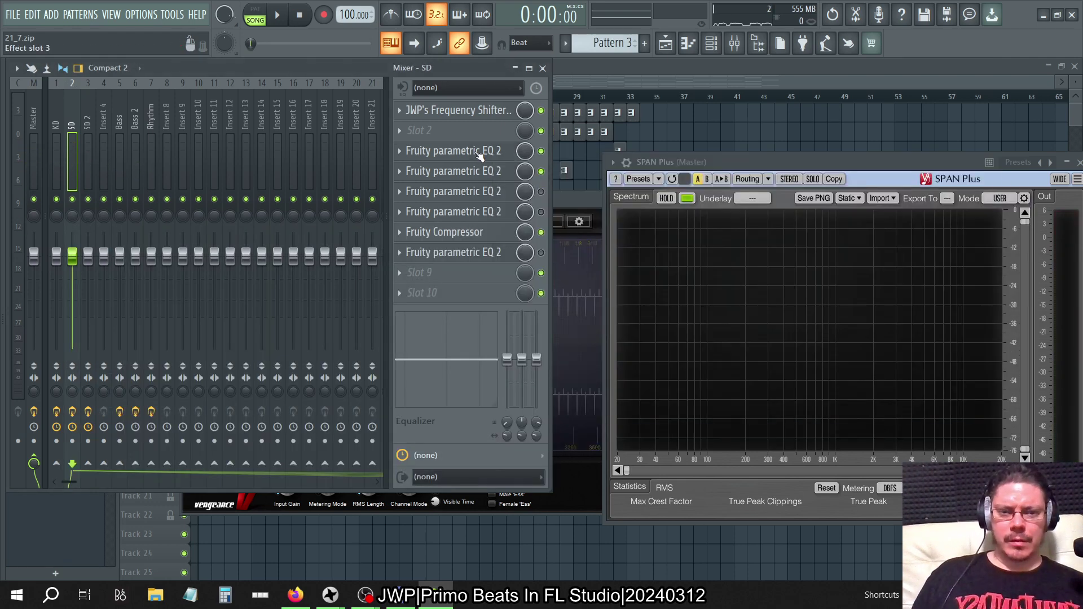
Step: Enable the SD track's slot 8 EQ and audition main-level cuts of -6.0 and about -11.8 dB, ending at about -3.1 dB
left_click(487, 253)
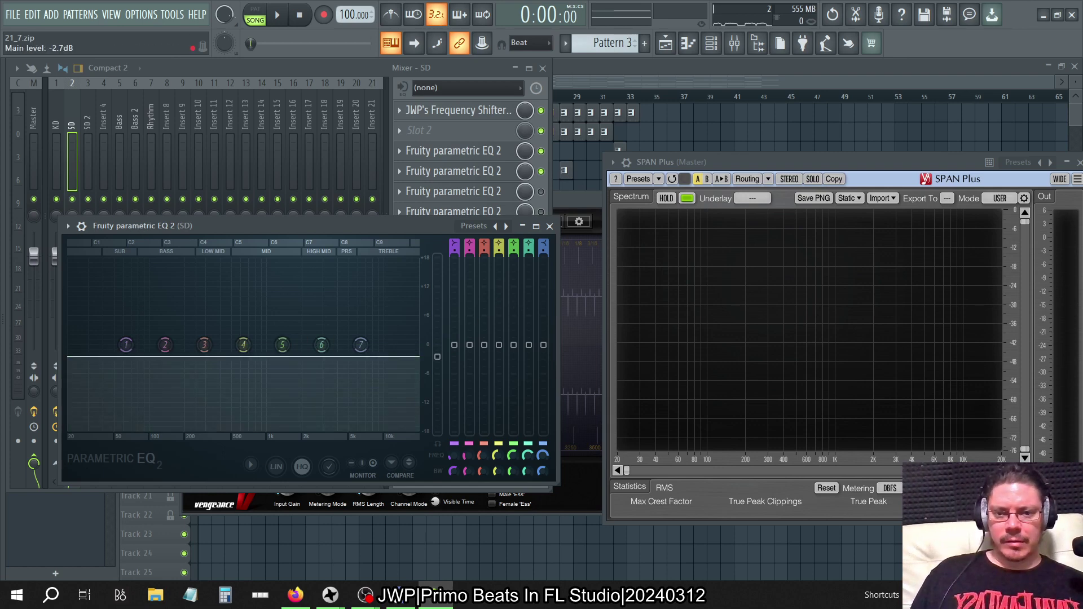
left_click_drag(437, 357, 437, 374)
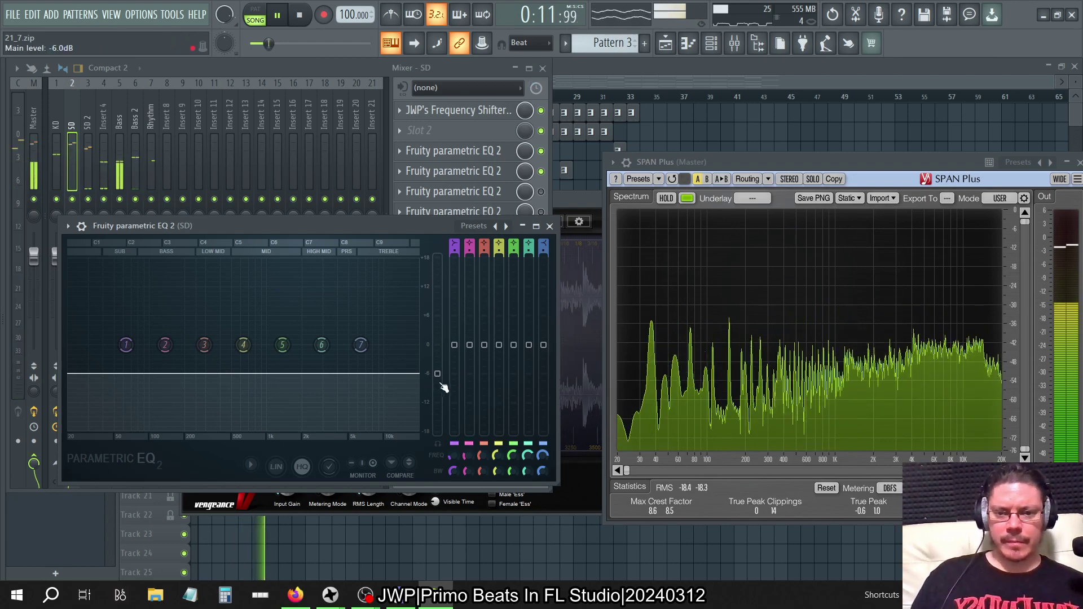
left_click_drag(444, 387, 444, 416)
left_click(344, 79)
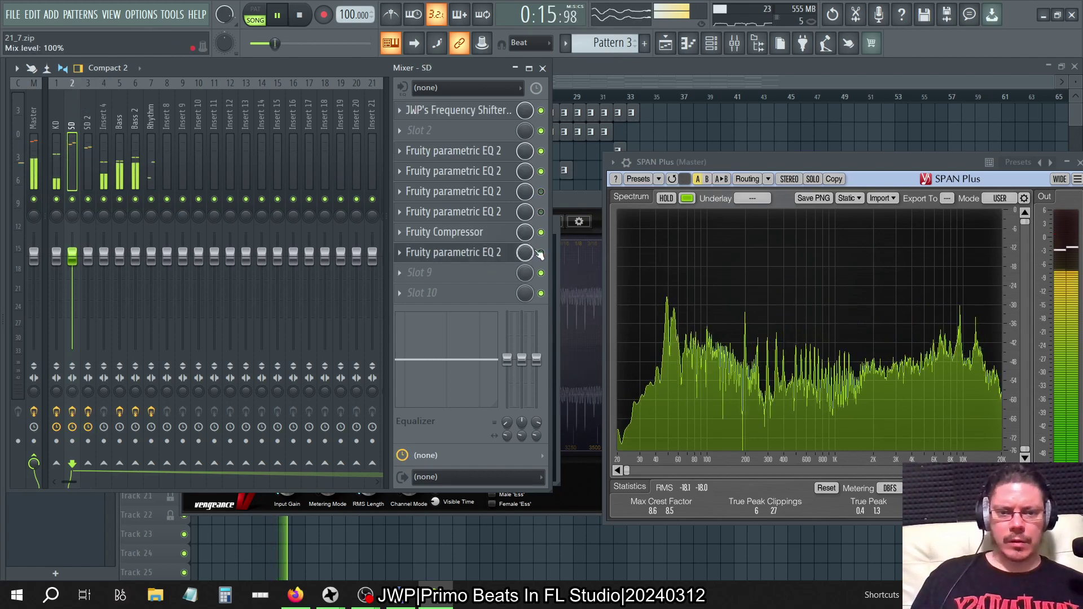
left_click(462, 258)
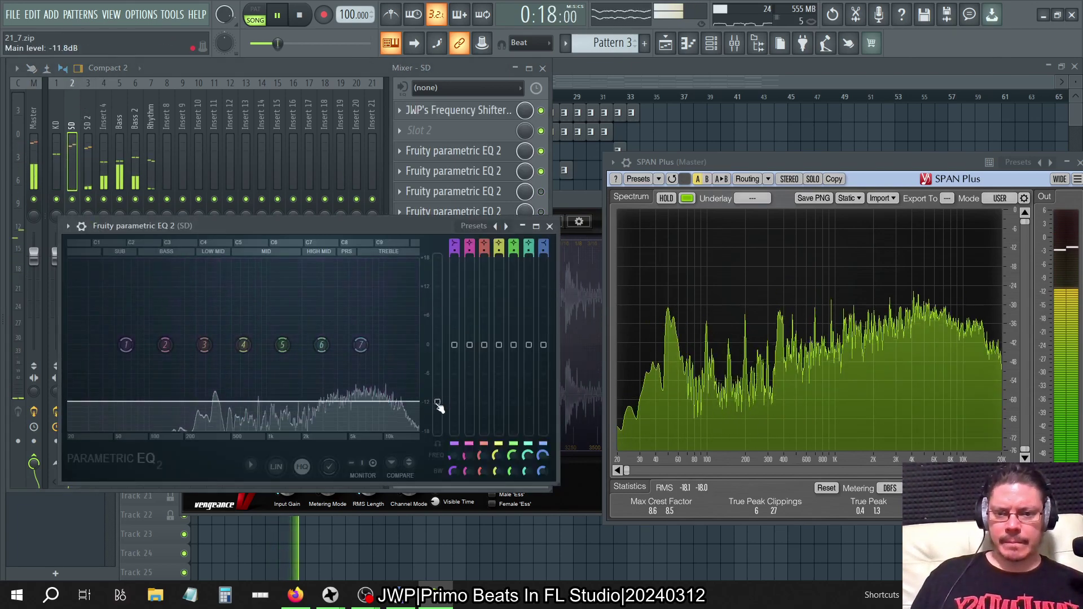
left_click_drag(438, 373, 438, 360)
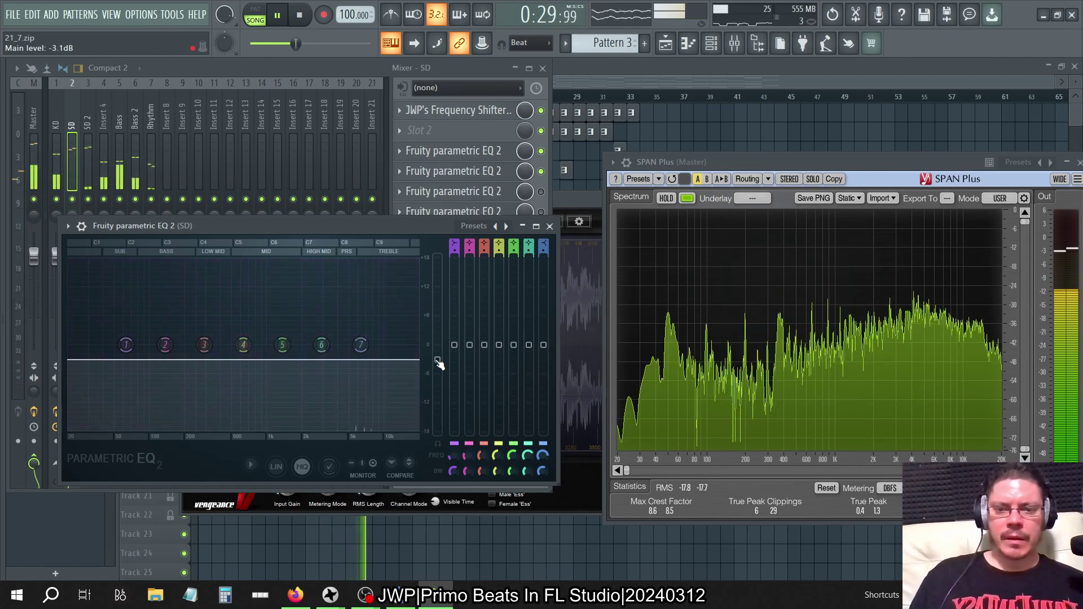
Step: Bypass the SD track's slot 4 EQ, restart the song, and reset the slot 8 EQ's main level to its default
left_click(540, 176)
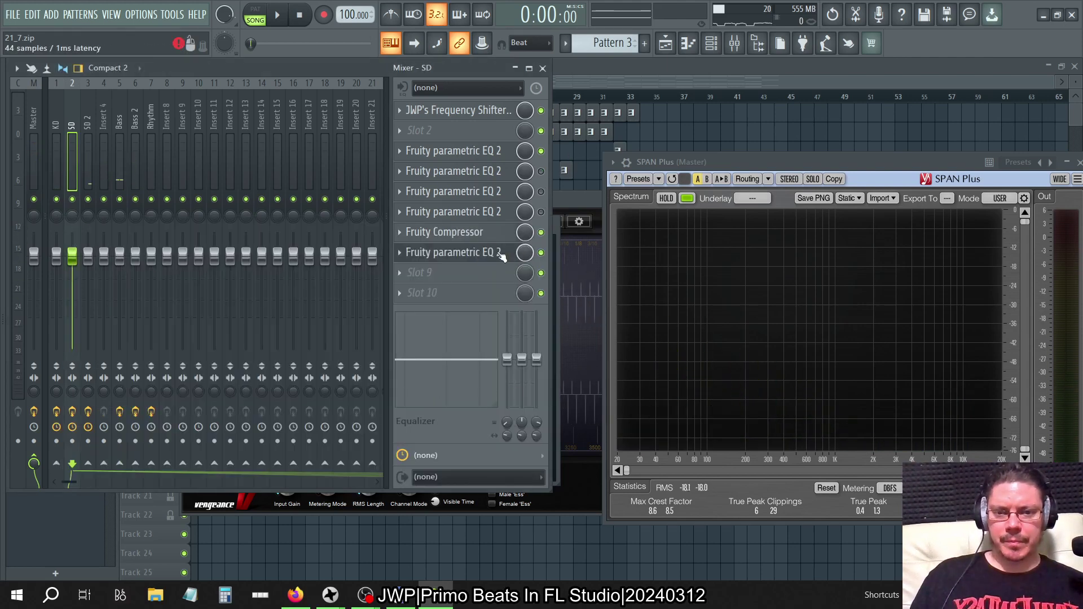
key("space")
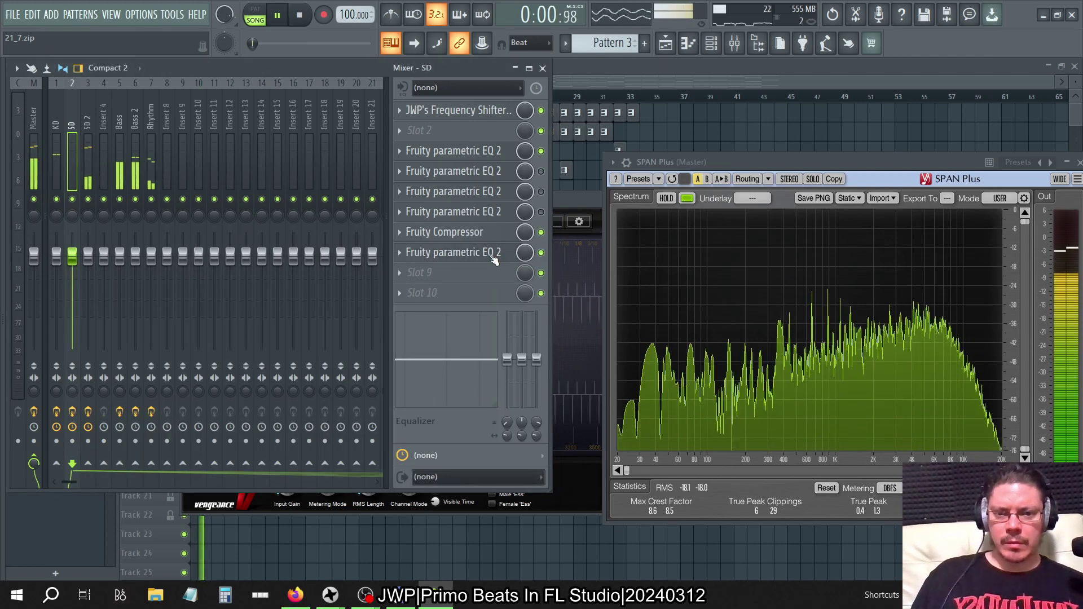
left_click(494, 255)
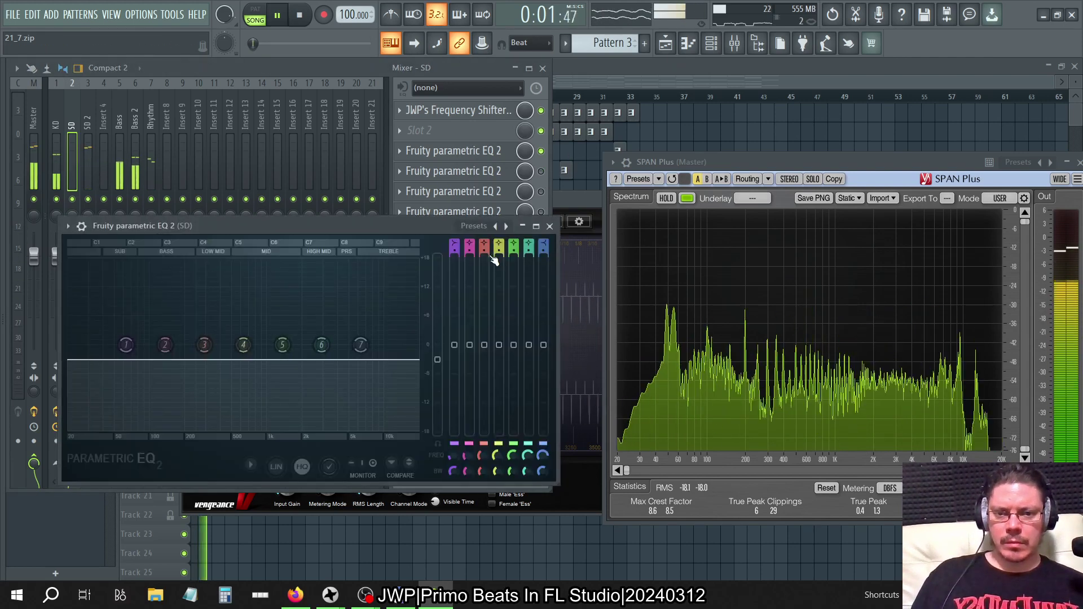
right_click(438, 362)
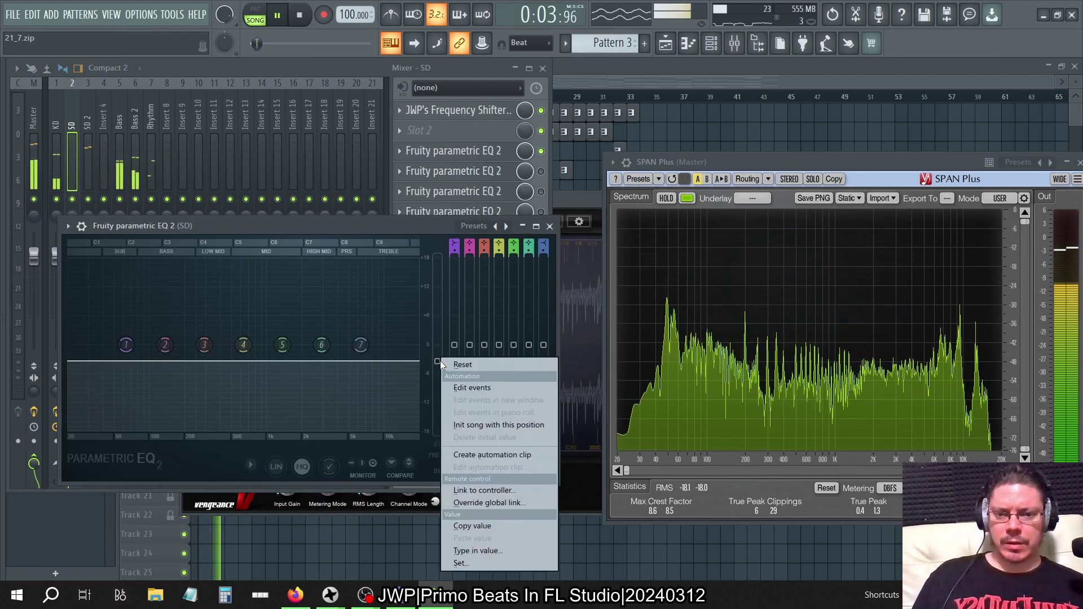
left_click(464, 365)
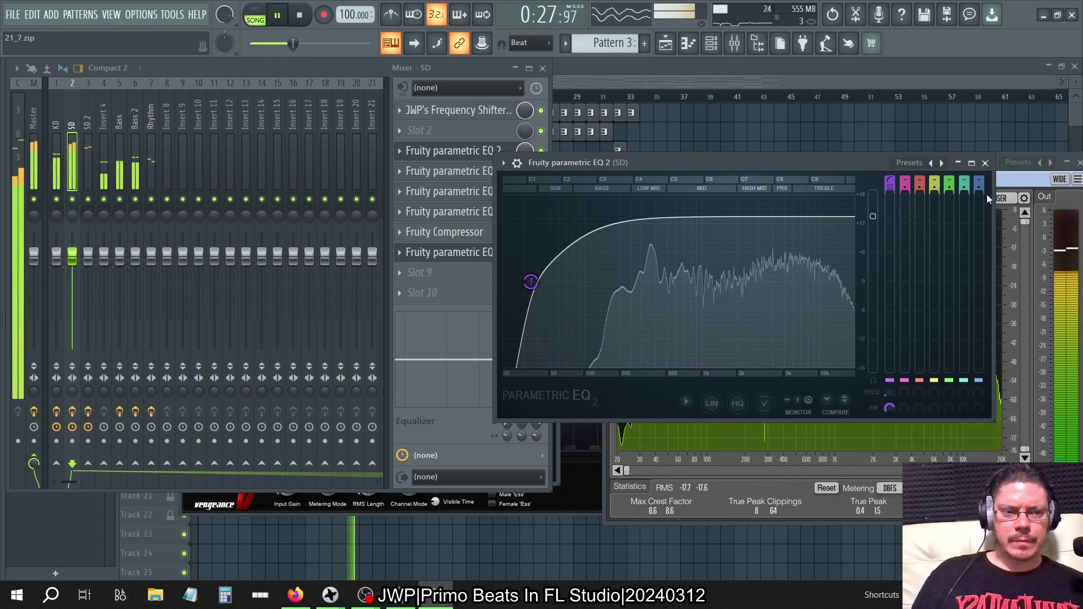
Step: Close the low-cut EQ window and set the SD track's slot 8 EQ main level to -1.5 dB during playback
left_click(997, 174)
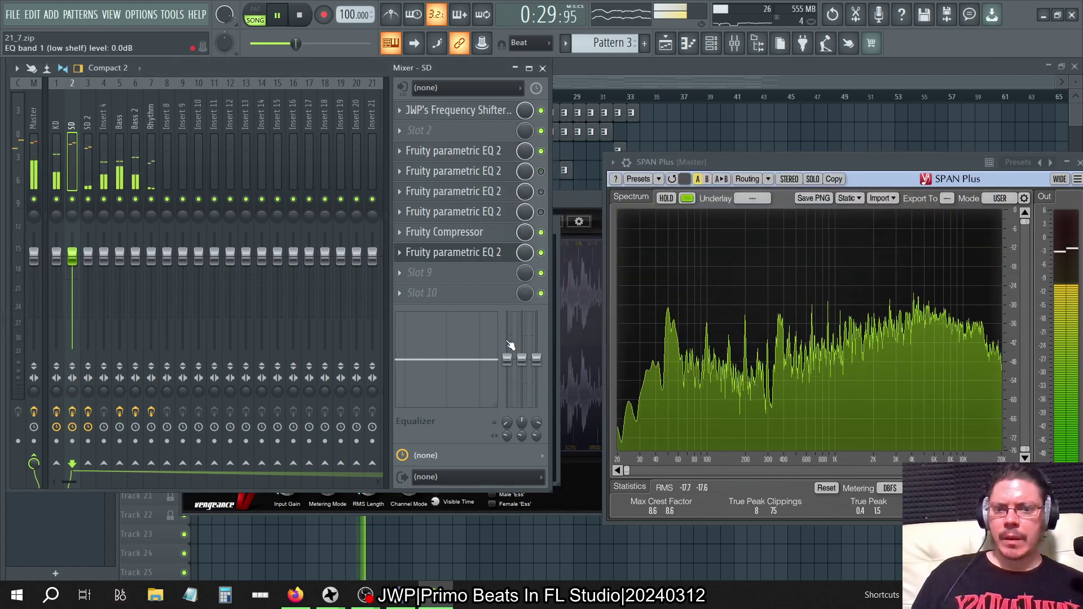
left_click(472, 254)
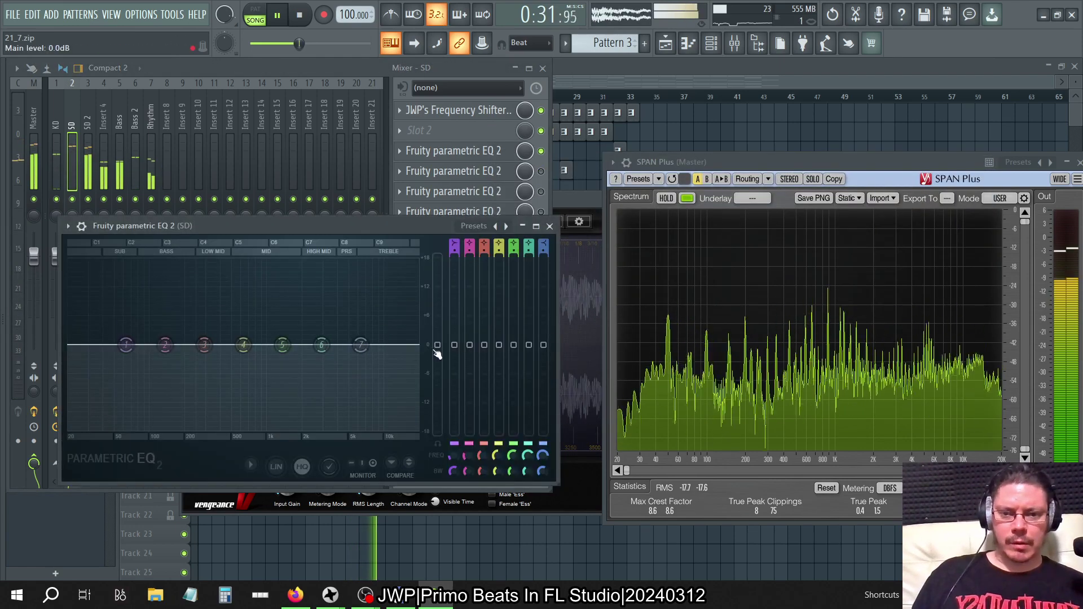
left_click_drag(438, 346, 438, 356)
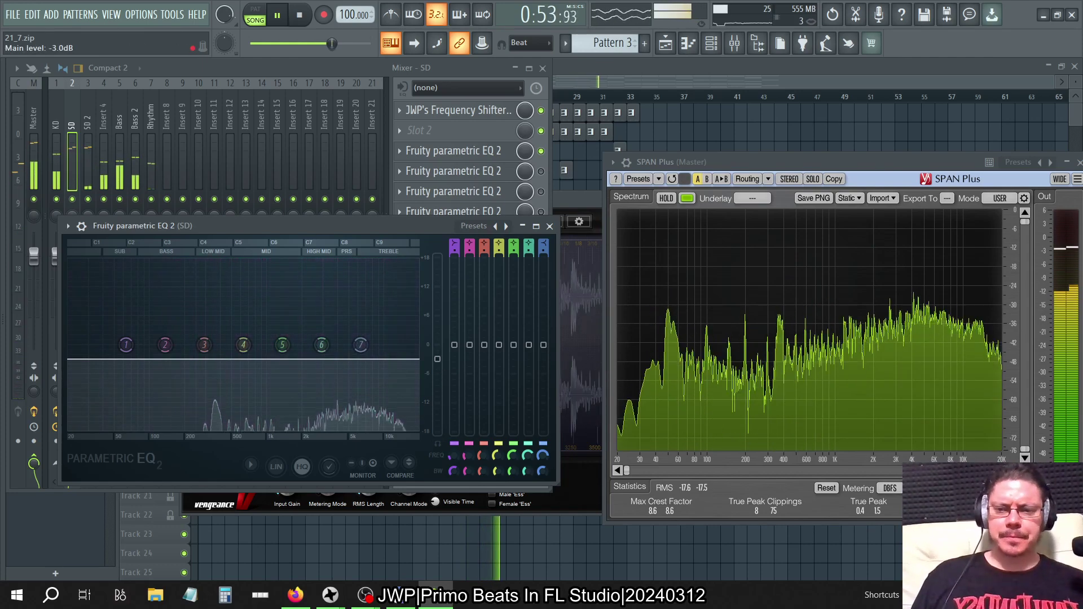
left_click_drag(438, 382, 438, 374)
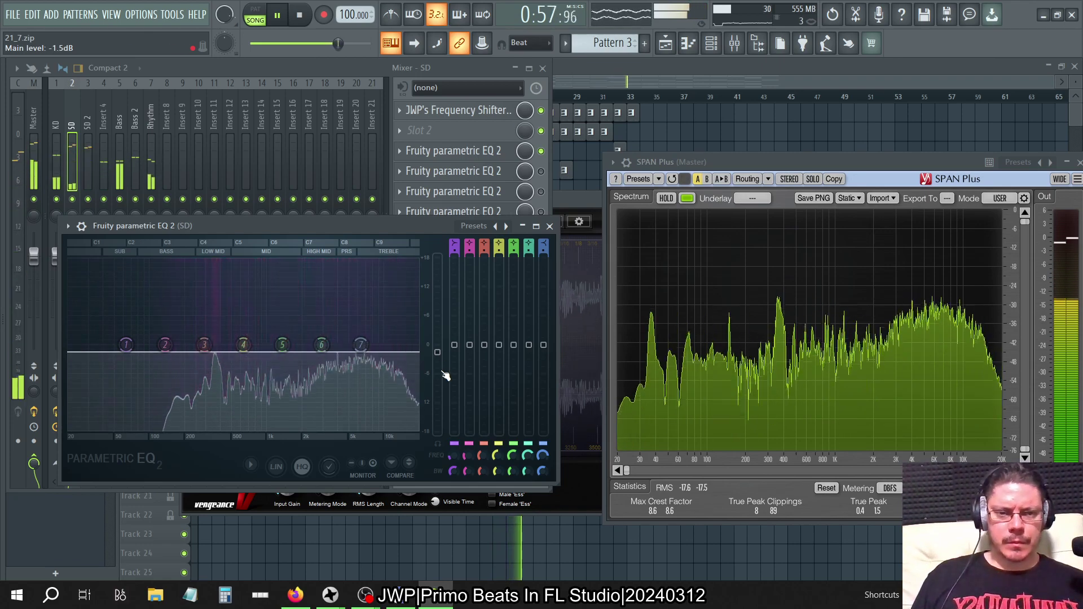
Step: Add Maximus to slot 2 of the Master track and load its De-esser narrow-band preset
left_click(57, 110)
left_click(34, 113)
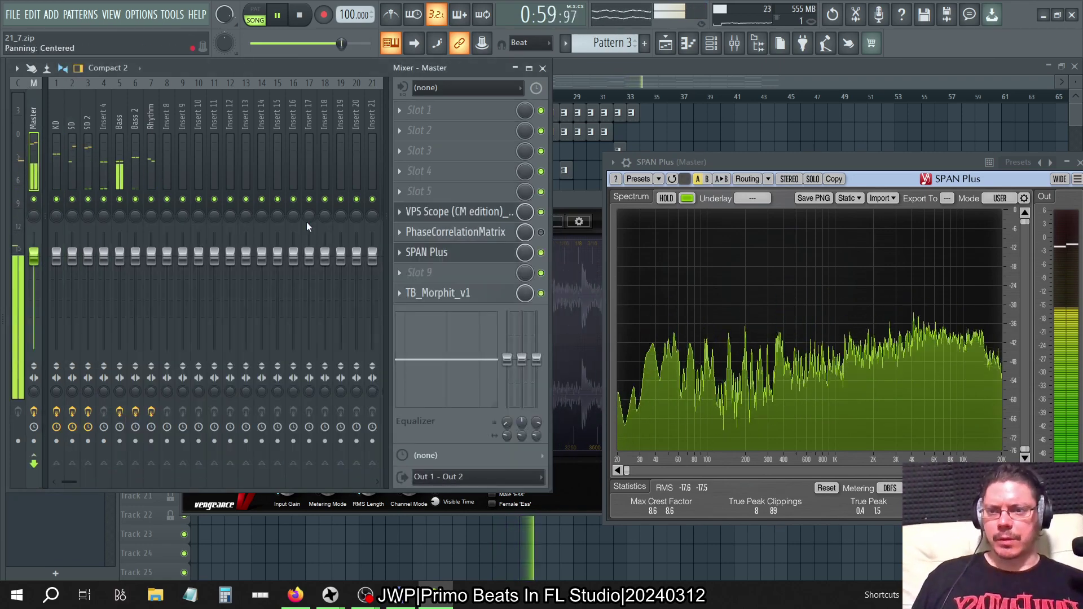
left_click(420, 130)
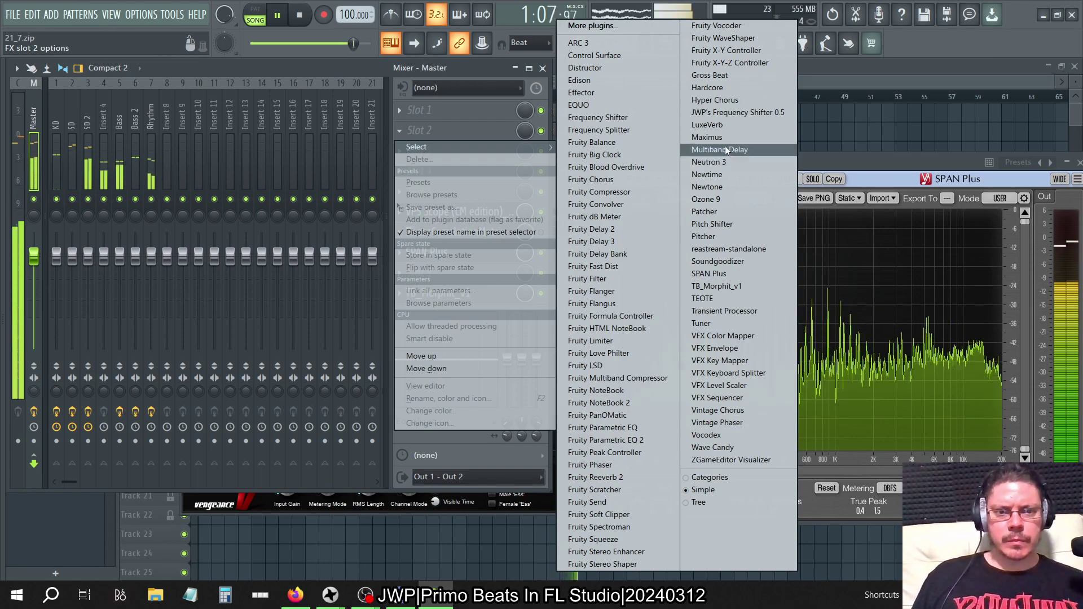
left_click(712, 137)
left_click(451, 173)
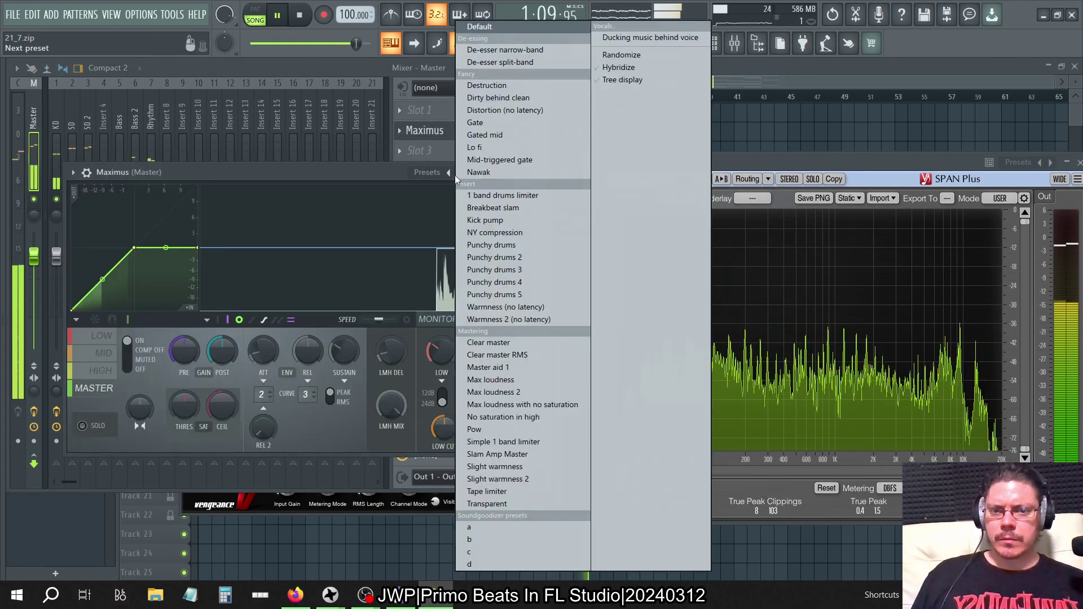
left_click(497, 50)
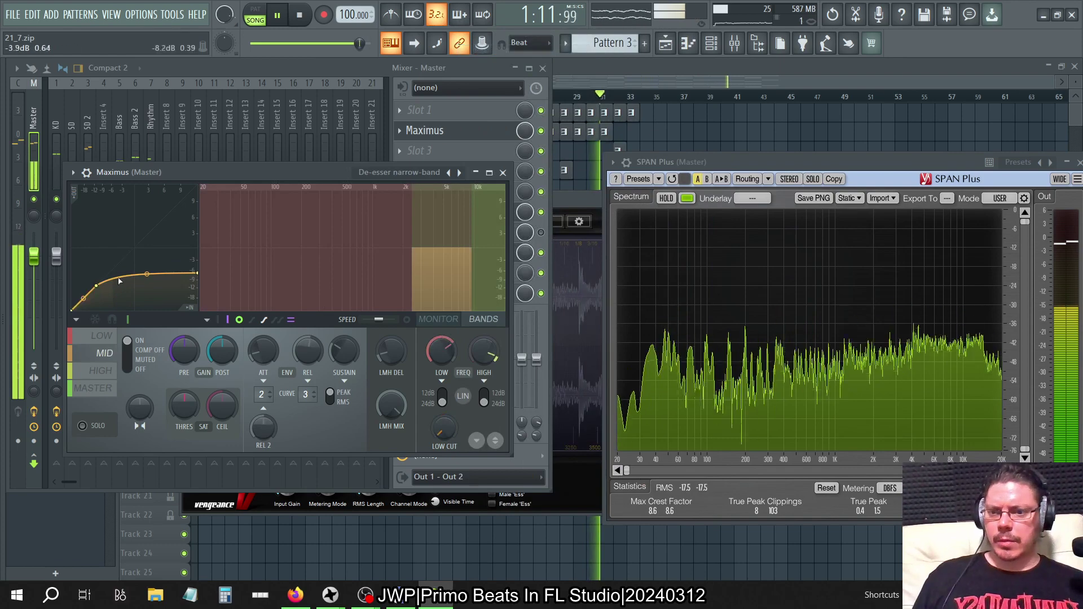
Step: Delete the knee point from Maximus's MID band curve, lower its end point to about -12.4 dB, and close the plugin
right_click(97, 286)
left_click(114, 307)
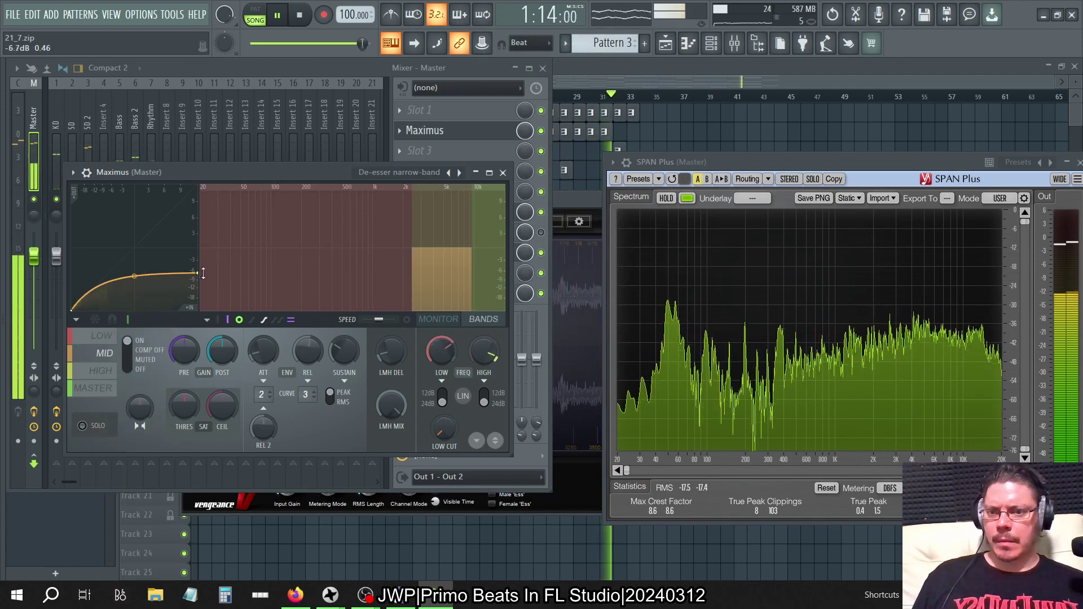
left_click_drag(204, 274, 203, 290)
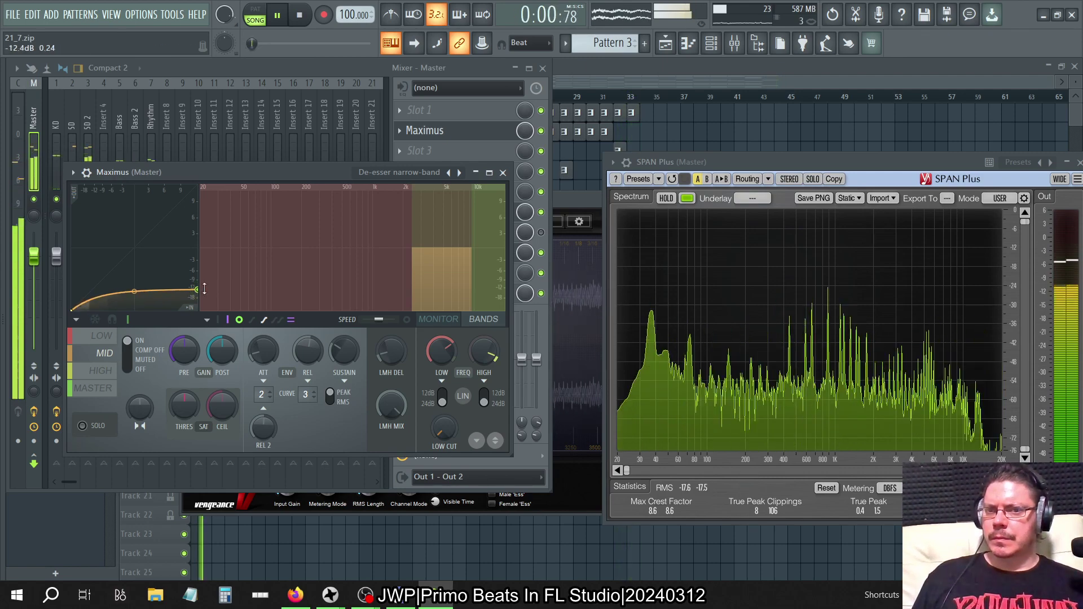
left_click(503, 173)
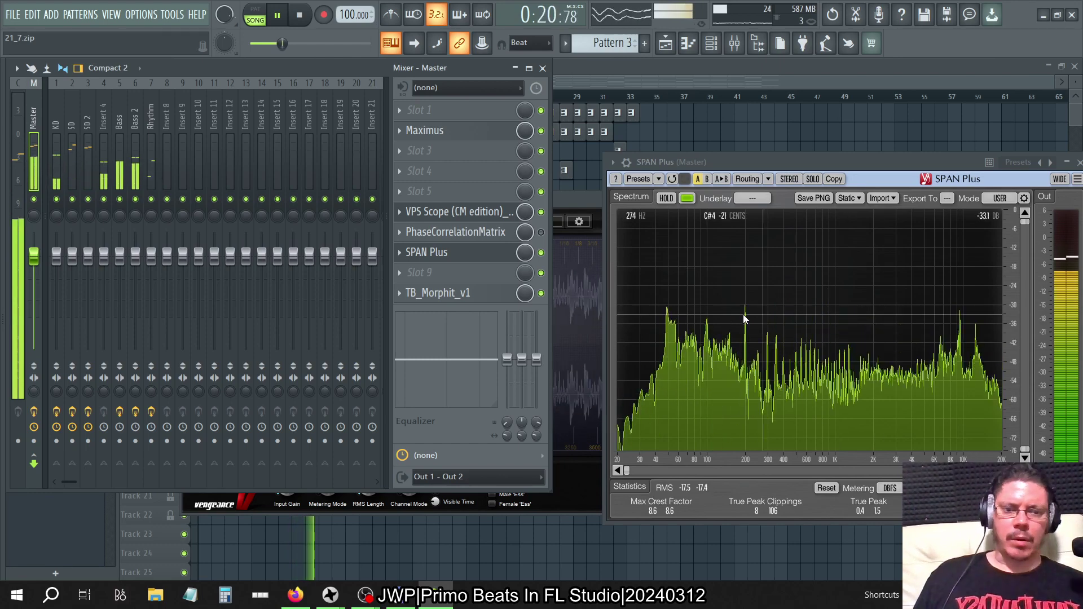
Step: Check the SD 2 track's slot 8 EQ, then bypass Maximus on the Master track
left_click(87, 121)
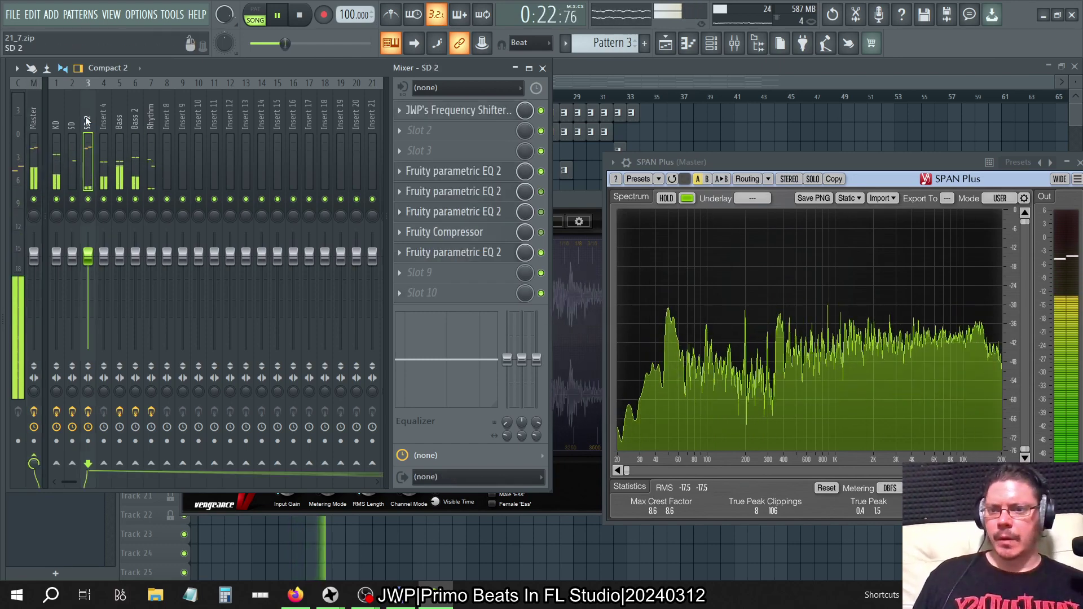
left_click(496, 252)
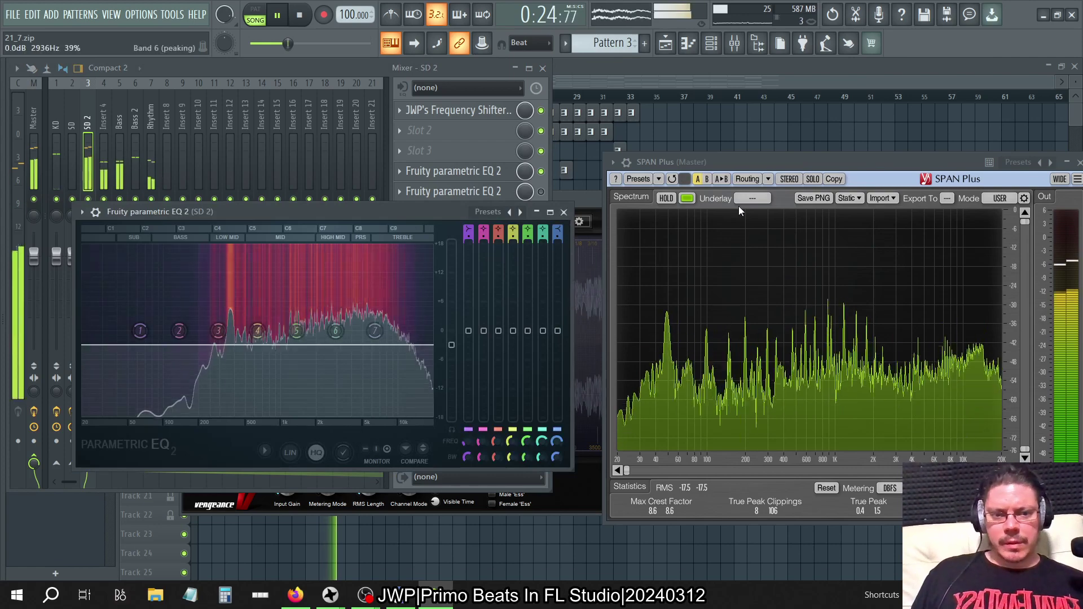
left_click(35, 113)
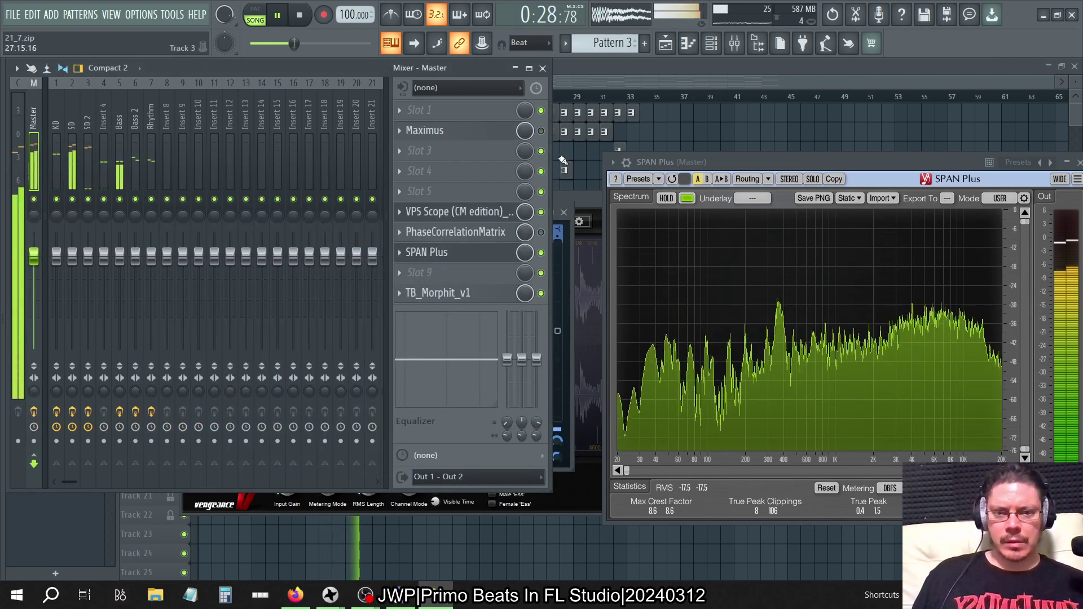
Step: Solo the SD 2 track, reset its slot 8 EQ's main level, and raise that level to 3.0 dB
right_click(88, 200)
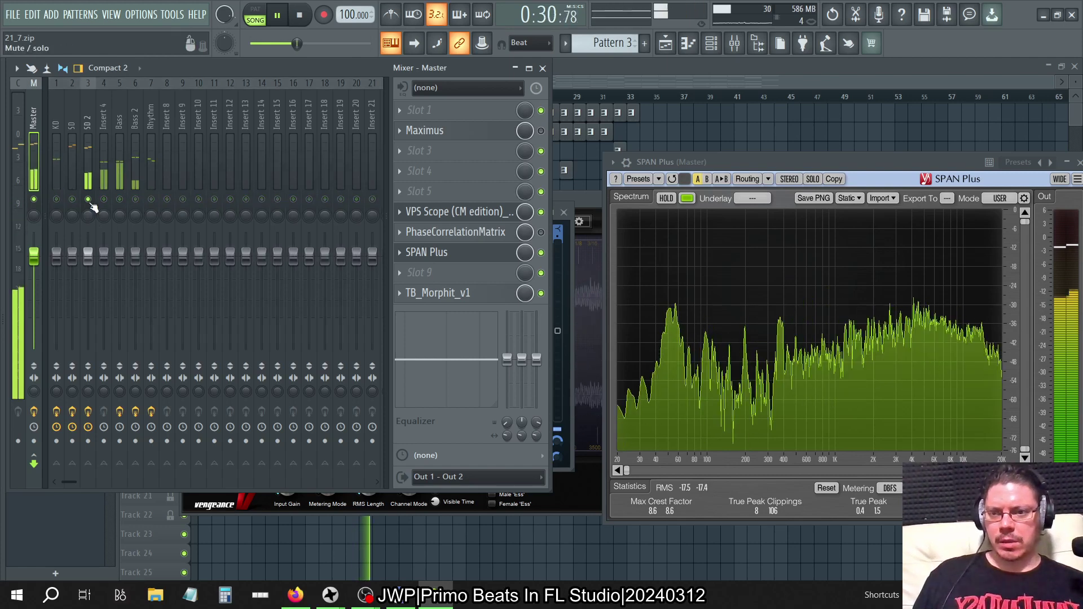
left_click(92, 110)
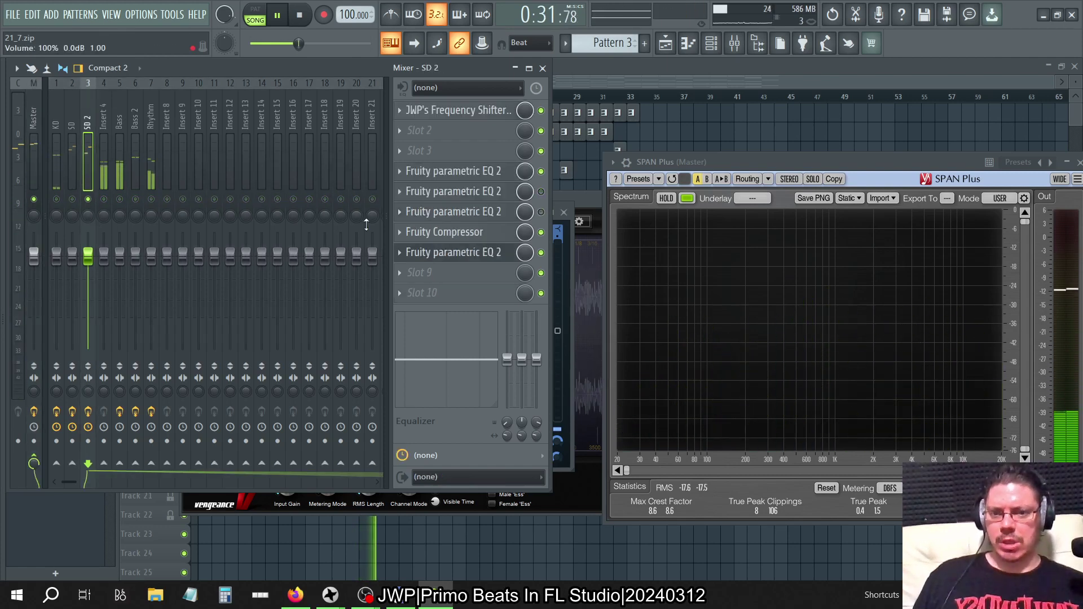
left_click(454, 253)
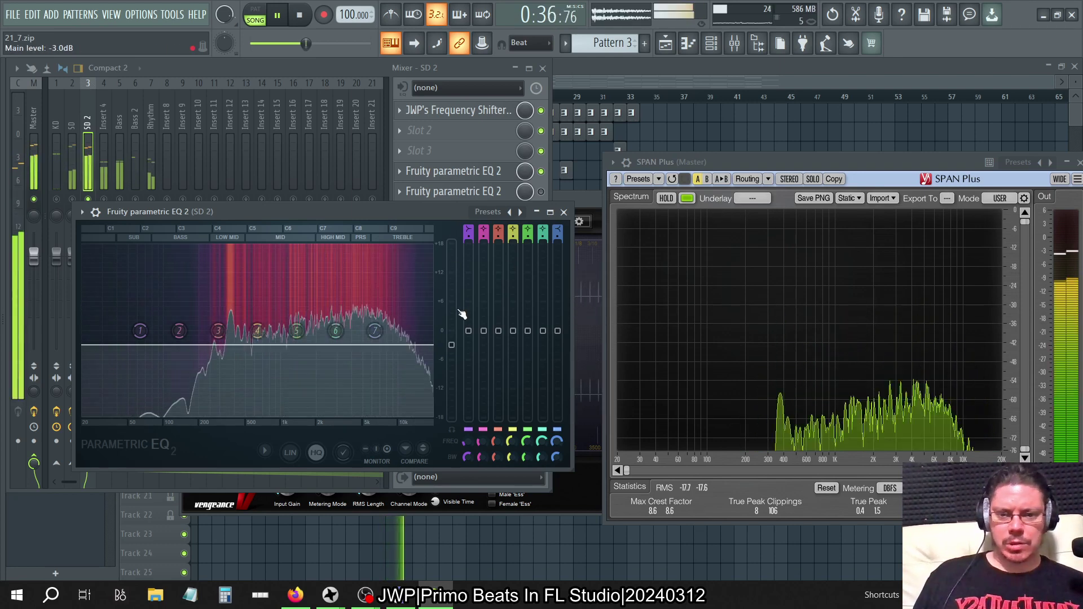
right_click(457, 346)
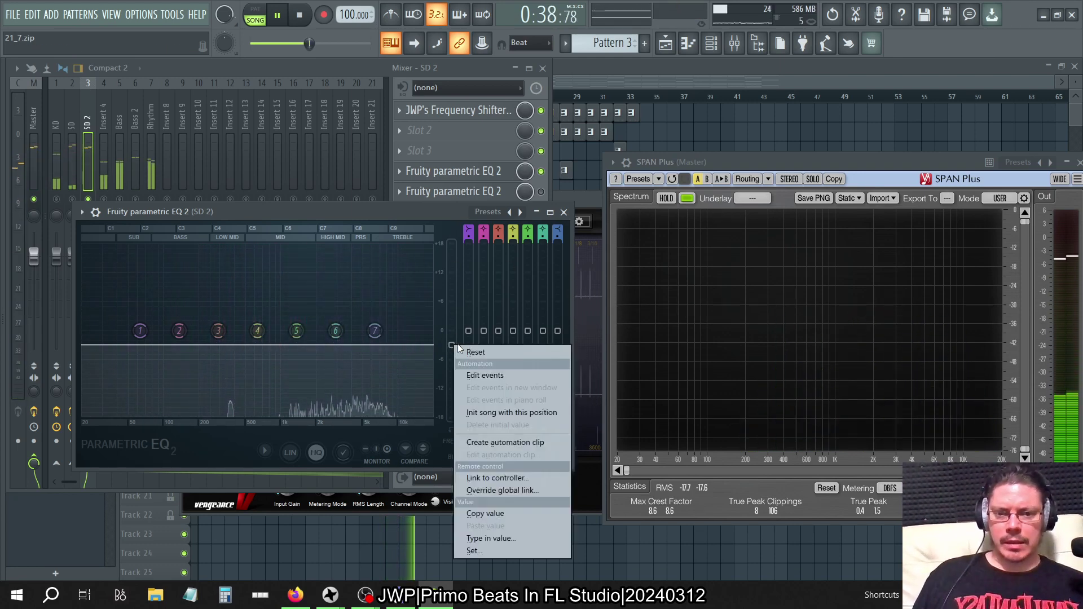
left_click(463, 351)
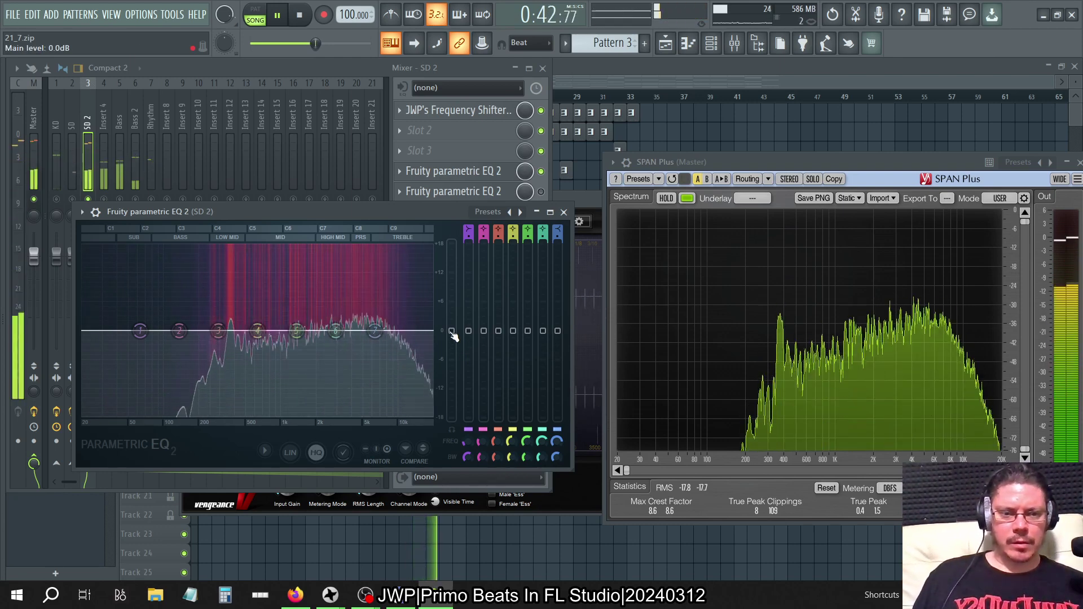
left_click_drag(451, 330, 451, 317)
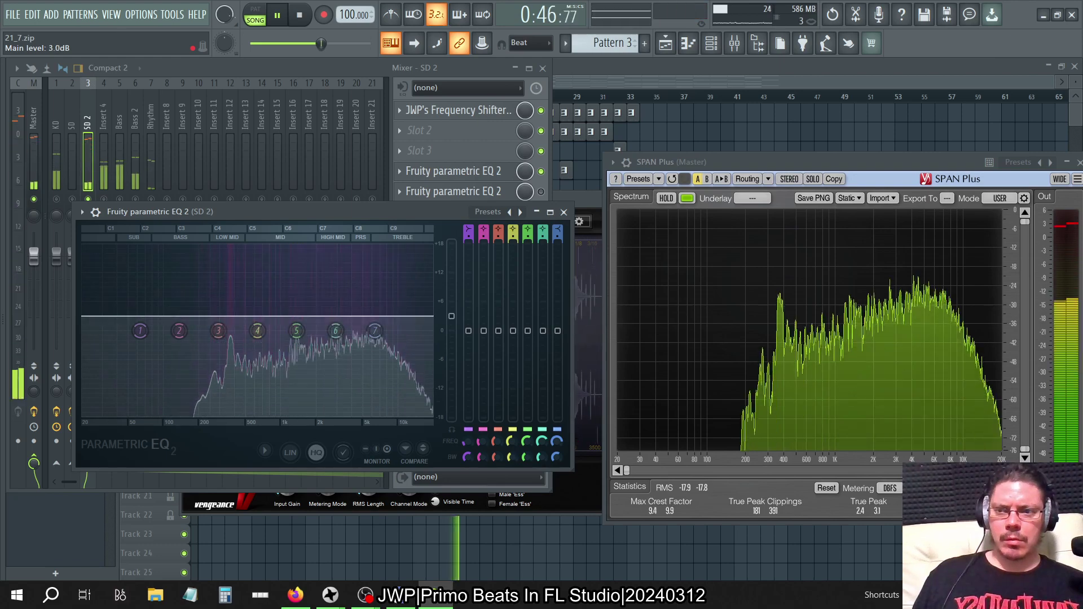
Step: Unsolo the SD 2 track and select the Master track to monitor the full mix
left_click(90, 200)
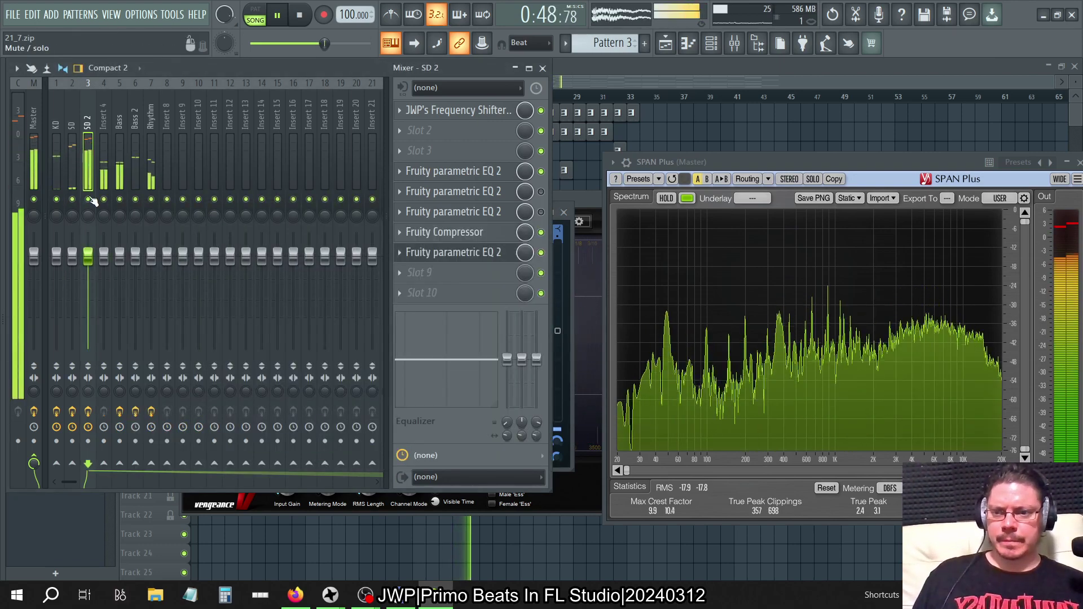
left_click(451, 252)
left_click(34, 108)
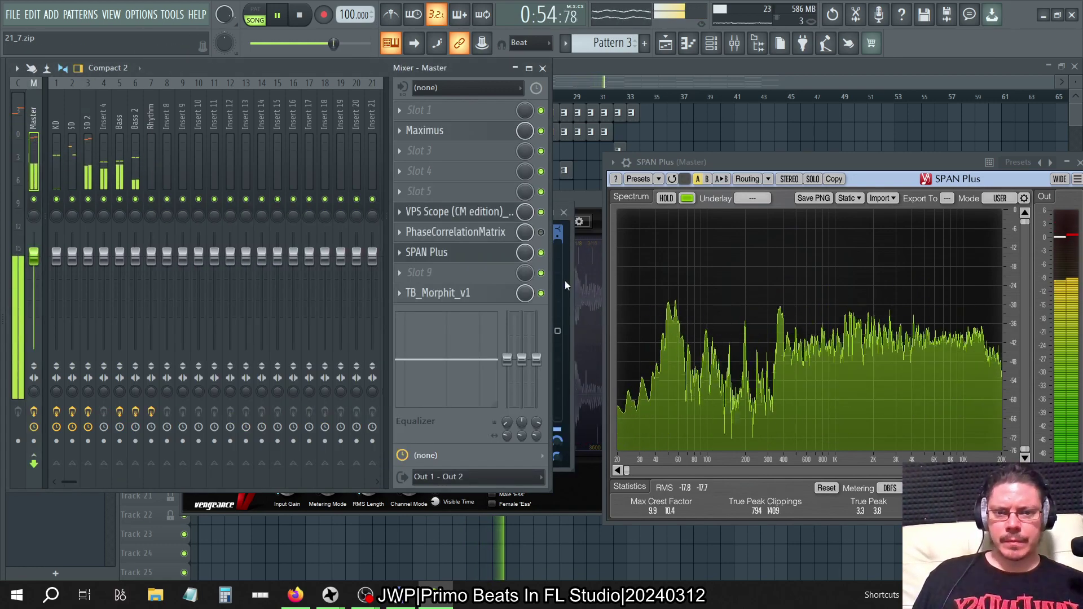
Step: Reset the main level of SD 2's slot 8 EQ, raise it to about 1.5 dB, and close the EQ
left_click(569, 262)
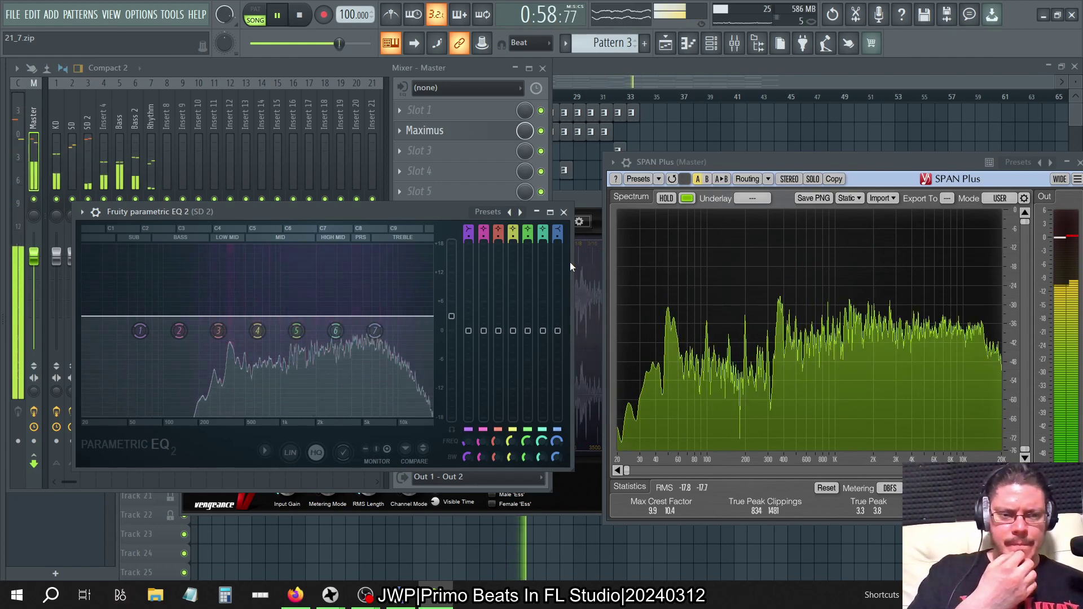
right_click(451, 317)
left_click(559, 404)
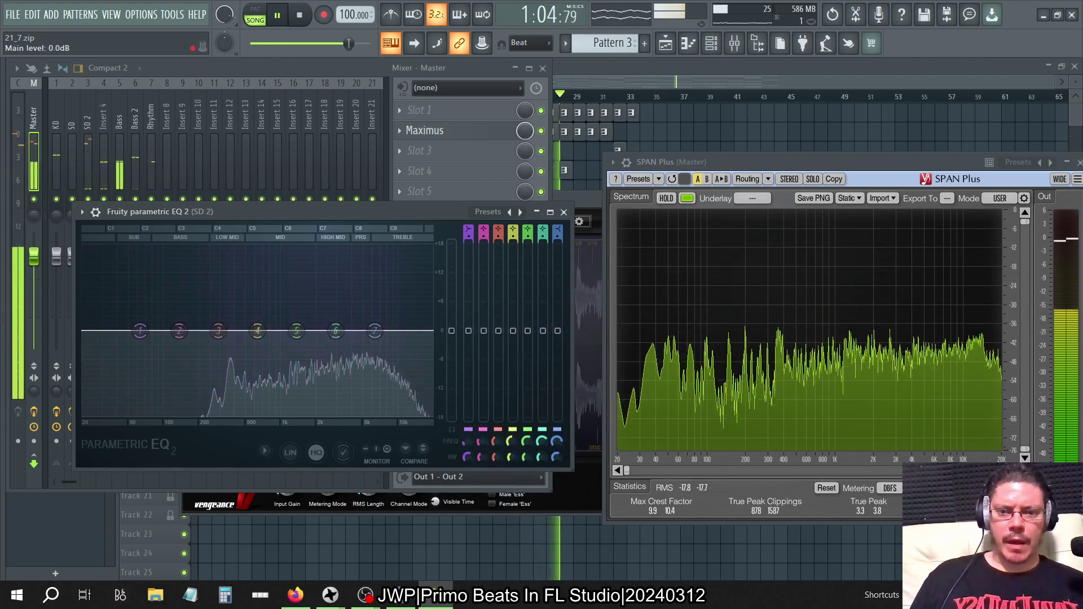
scroll(452, 327, "up", 2)
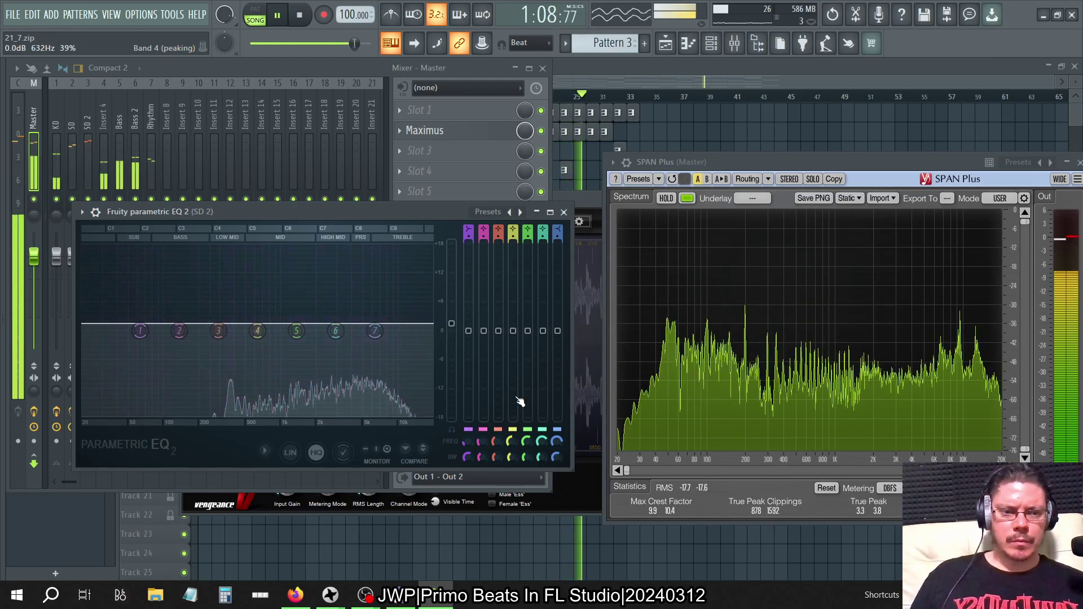
left_click(564, 212)
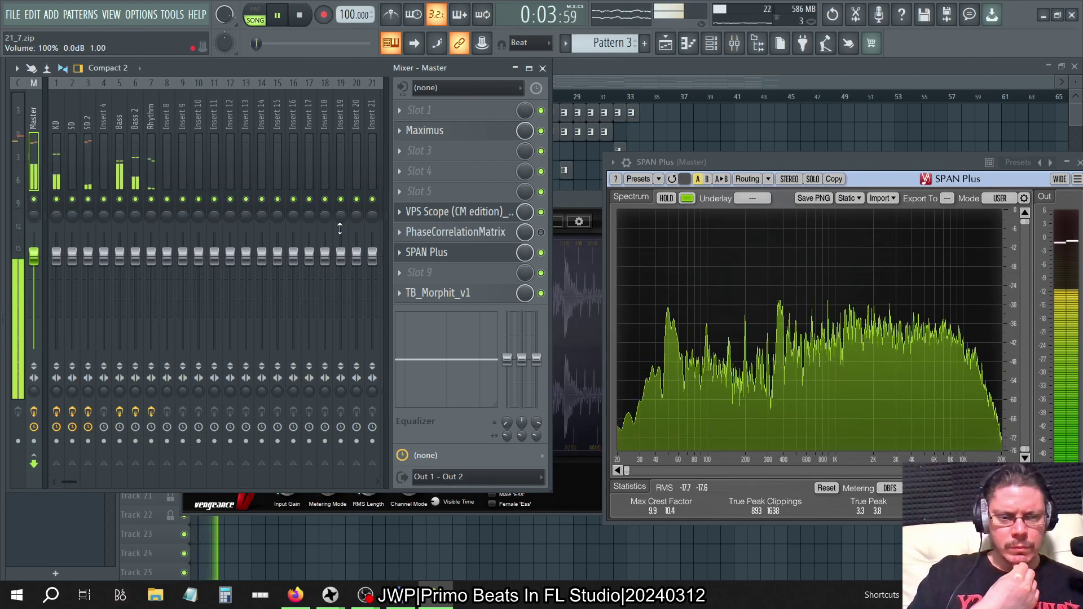
Step: Check the main level of the slot 8 parametric EQ on the SD track
left_click(75, 110)
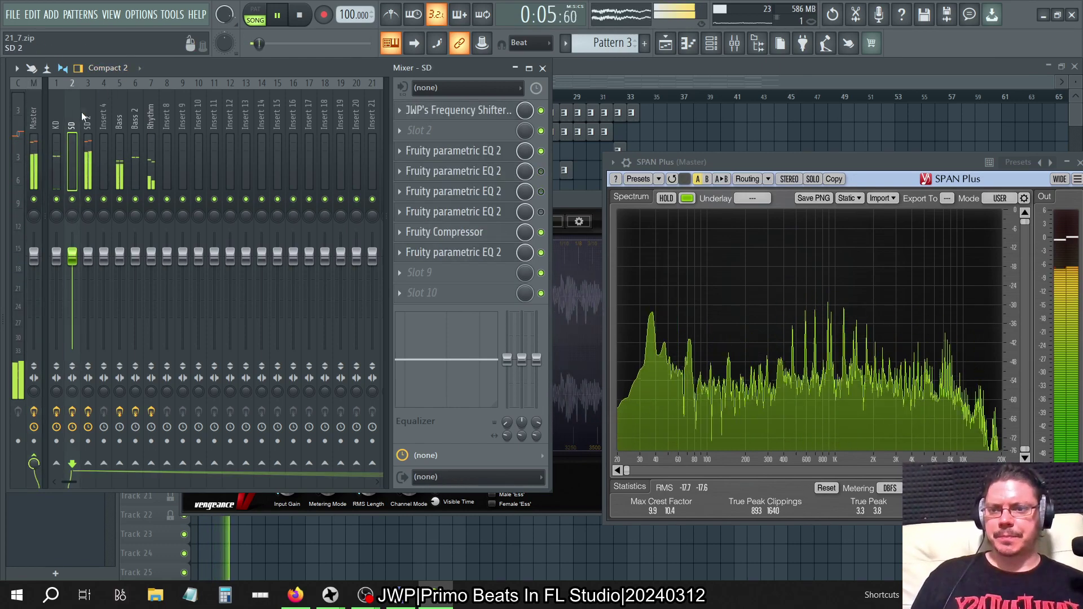
left_click(499, 254)
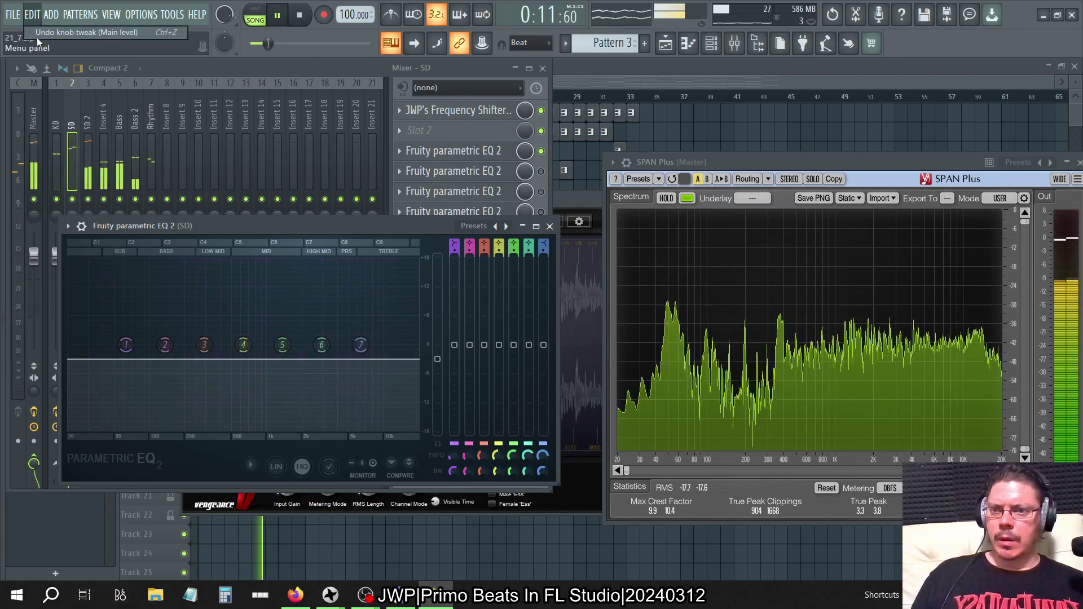
left_click(206, 112)
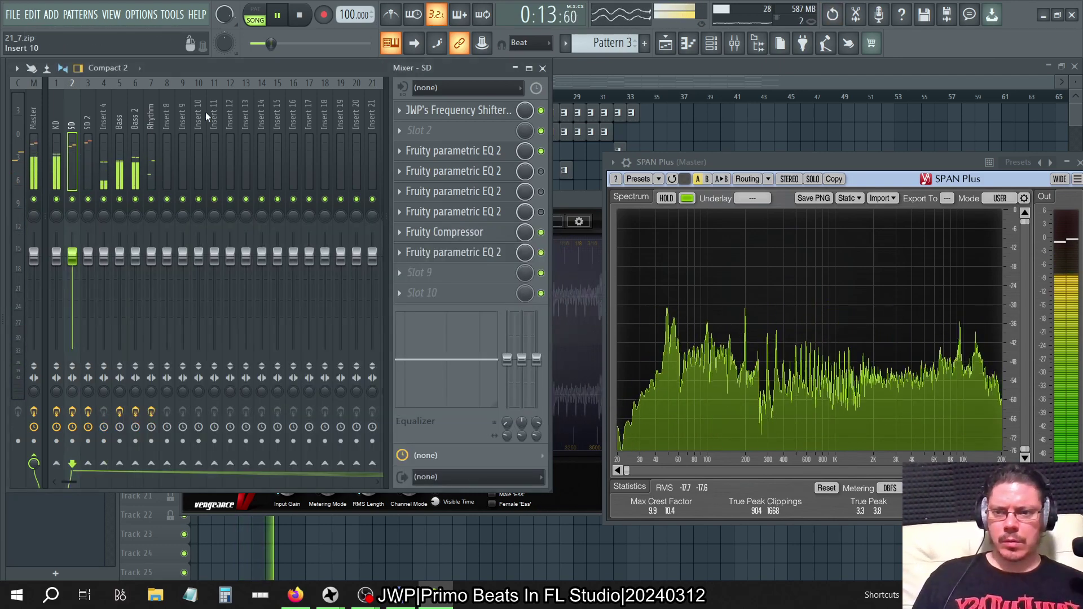
Step: Lower the main level of the SD 2 track's slot 4 parametric EQ to about 10.4 dB and close it
left_click(105, 113)
left_click(91, 114)
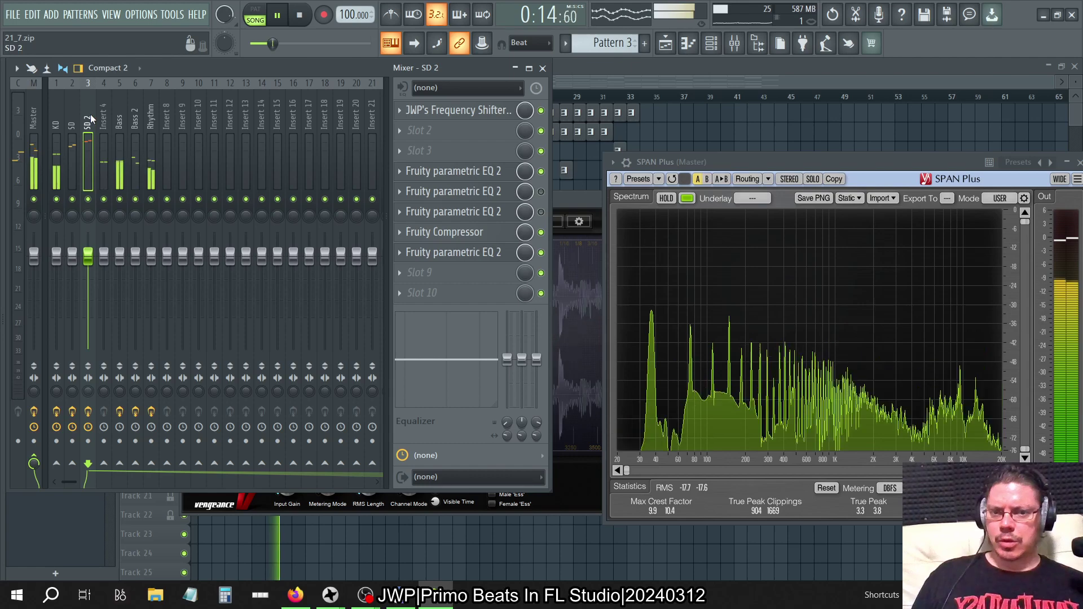
left_click(493, 171)
left_click_drag(424, 185, 424, 202)
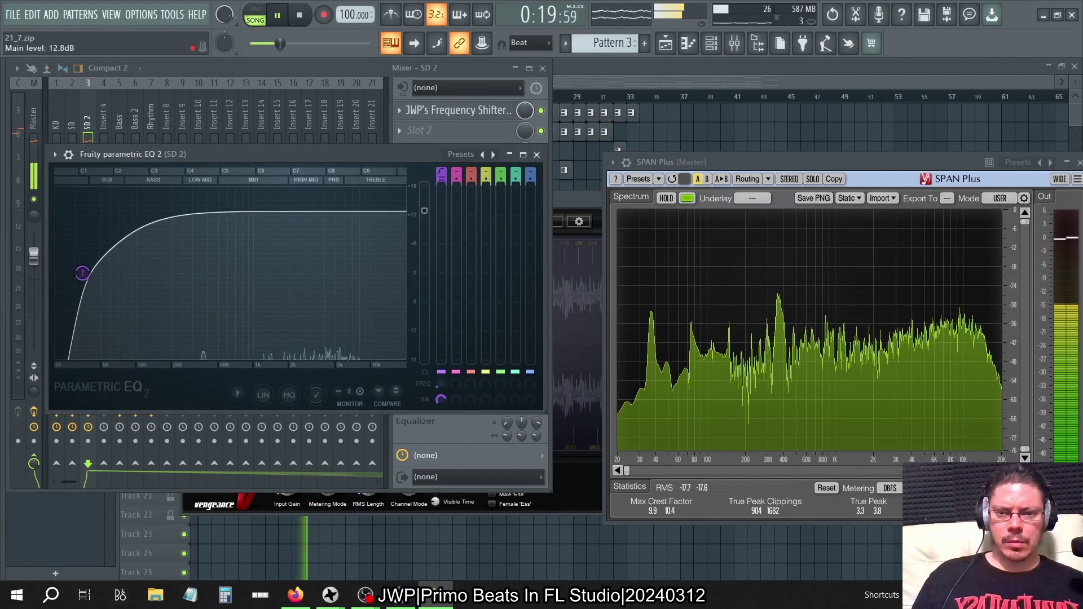
left_click_drag(425, 215, 425, 221)
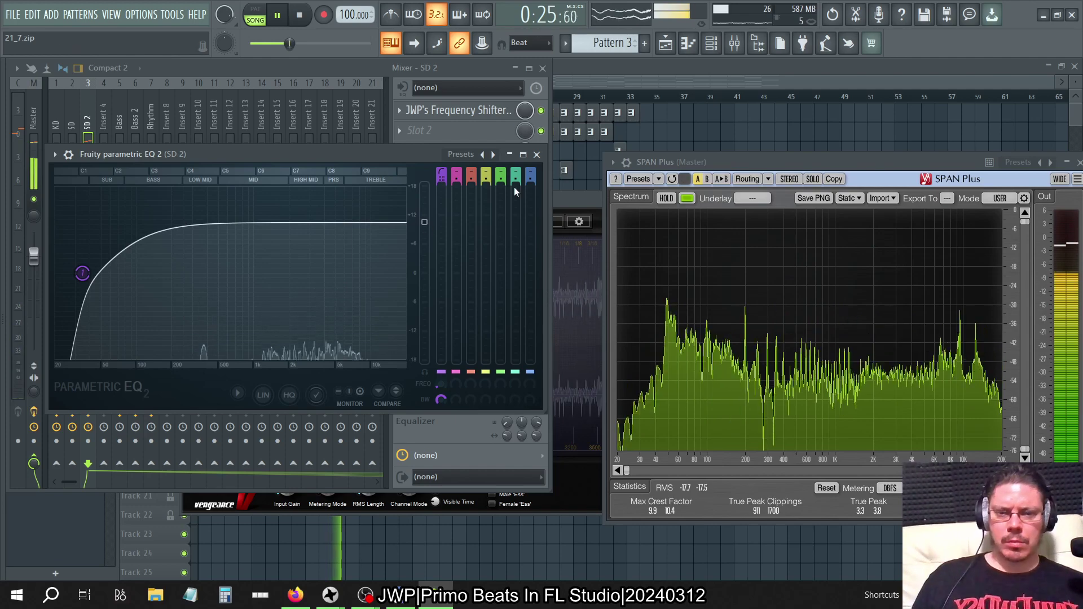
left_click(537, 154)
Step: Raise the main level of SD 2's slot 8 parametric EQ to about 3 dB and close it
left_click(497, 250)
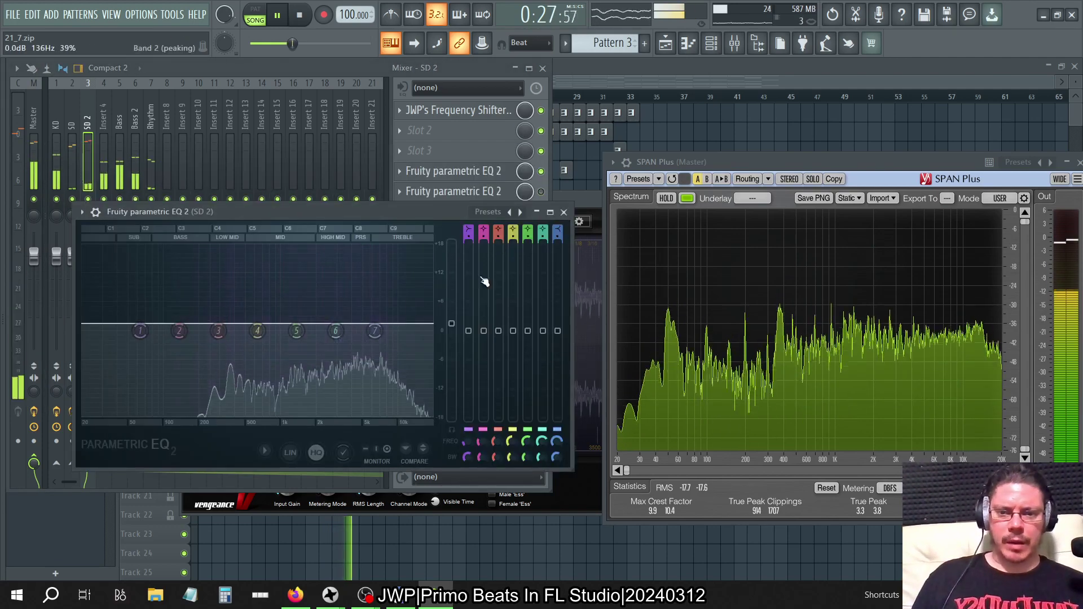
mouse_move(452, 323)
left_mouse_down()
mouse_move(452, 272)
mouse_move(451, 318)
left_mouse_up()
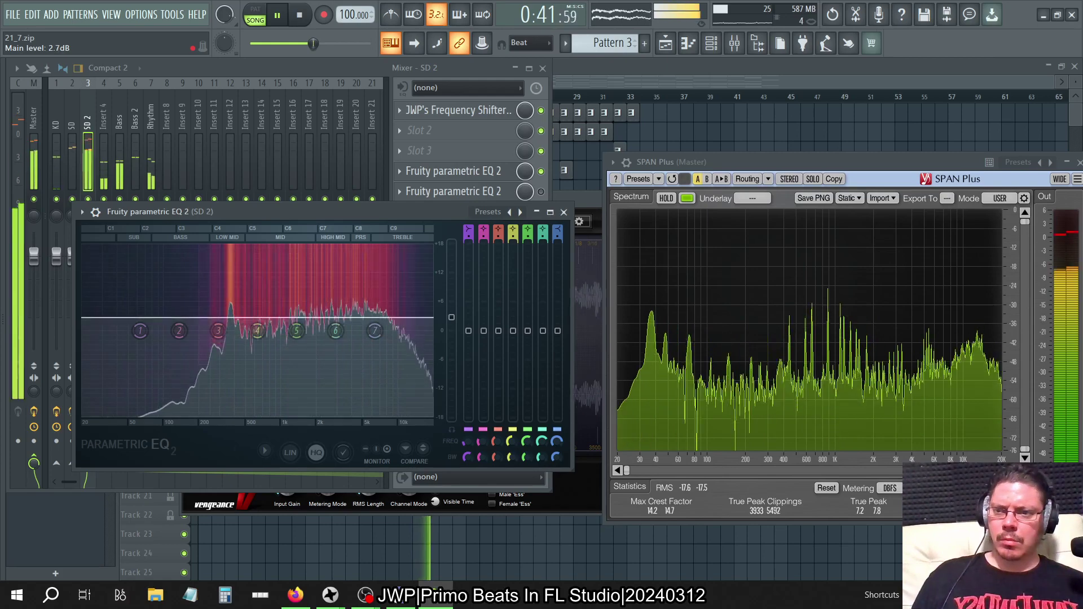
left_click_drag(452, 319, 452, 316)
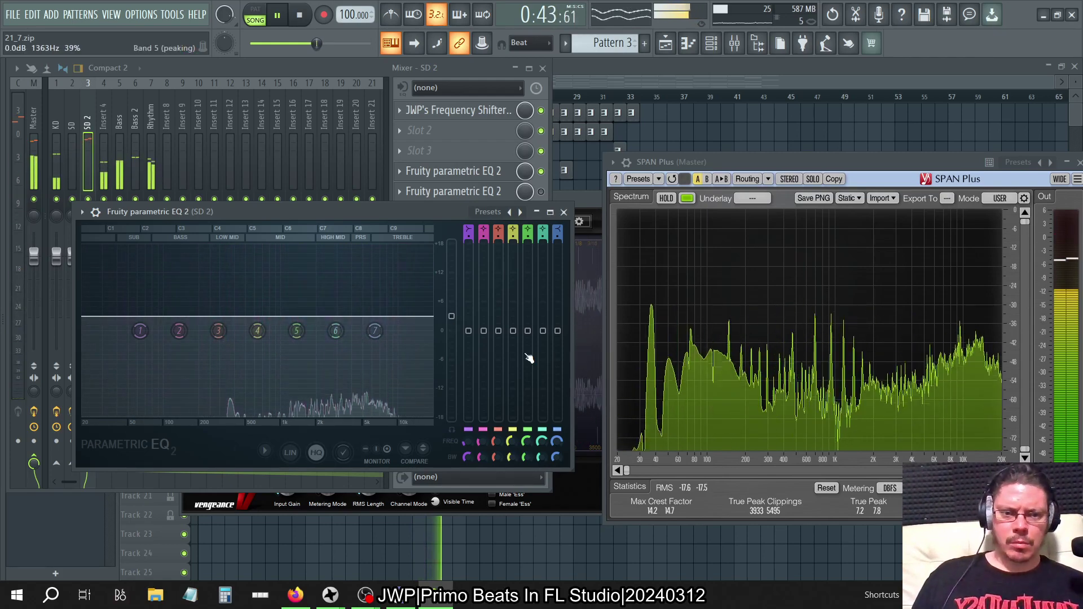
left_click(563, 212)
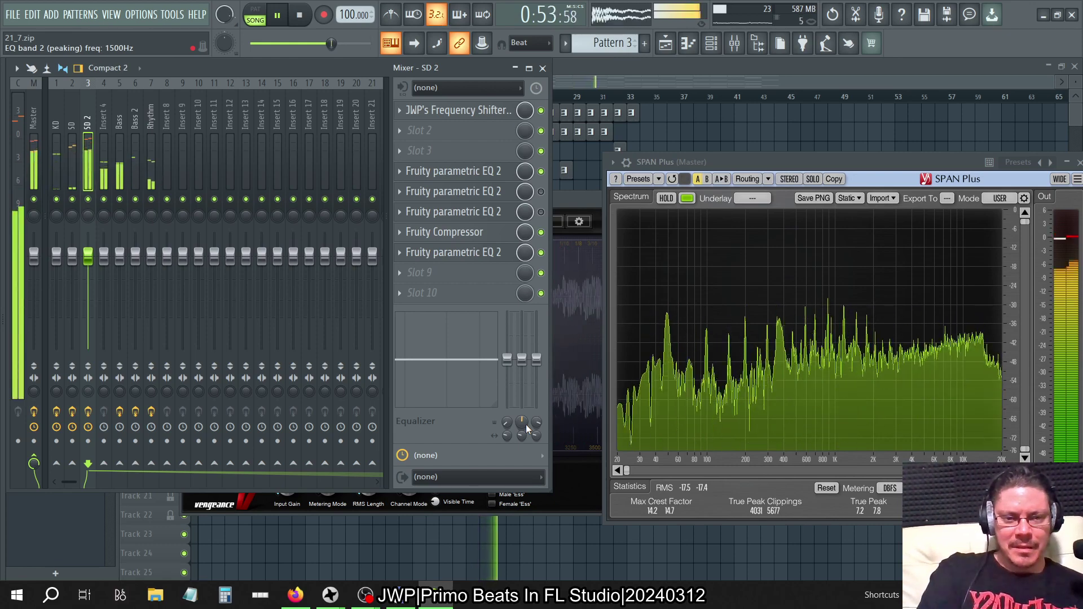
Step: Set SD 2's slot 4 EQ main level to about 15 dB and lower the main level of its slot 8 EQ
left_click(510, 178)
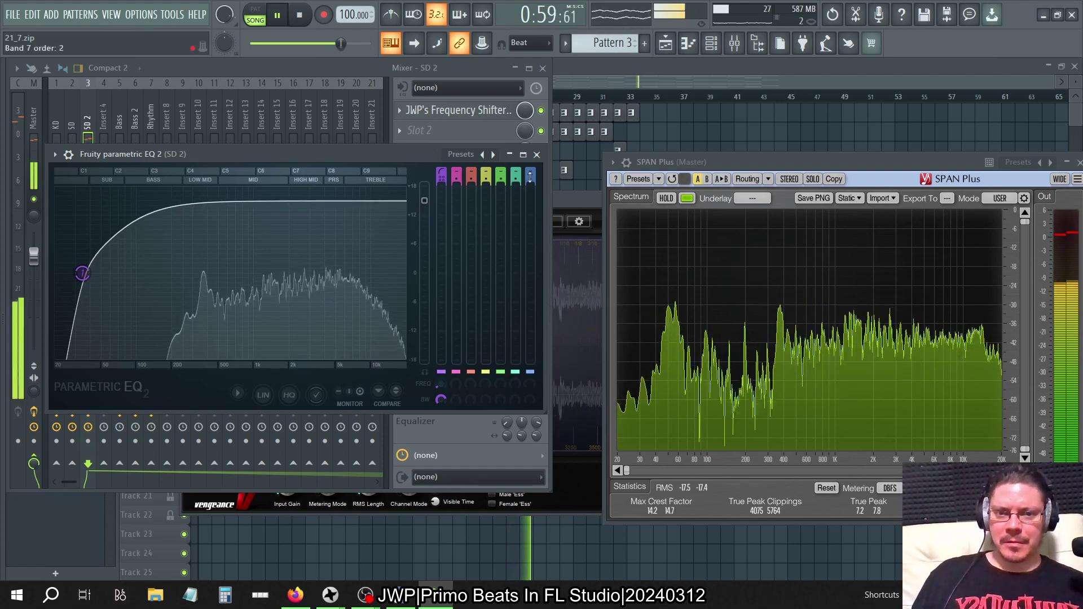
left_click(537, 154)
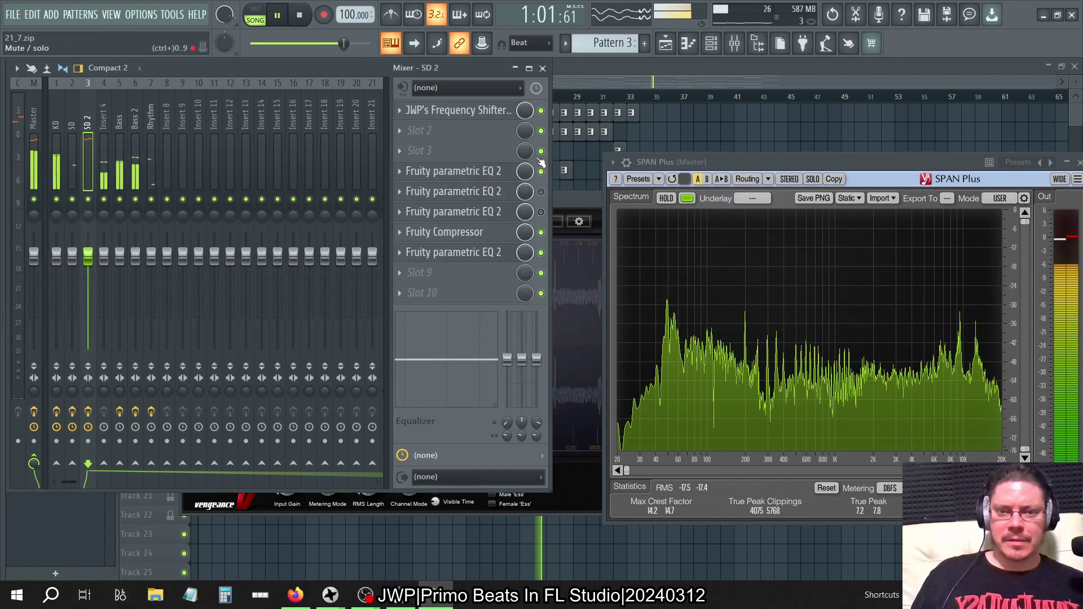
left_click(467, 252)
left_click_drag(451, 316, 452, 323)
left_click(564, 212)
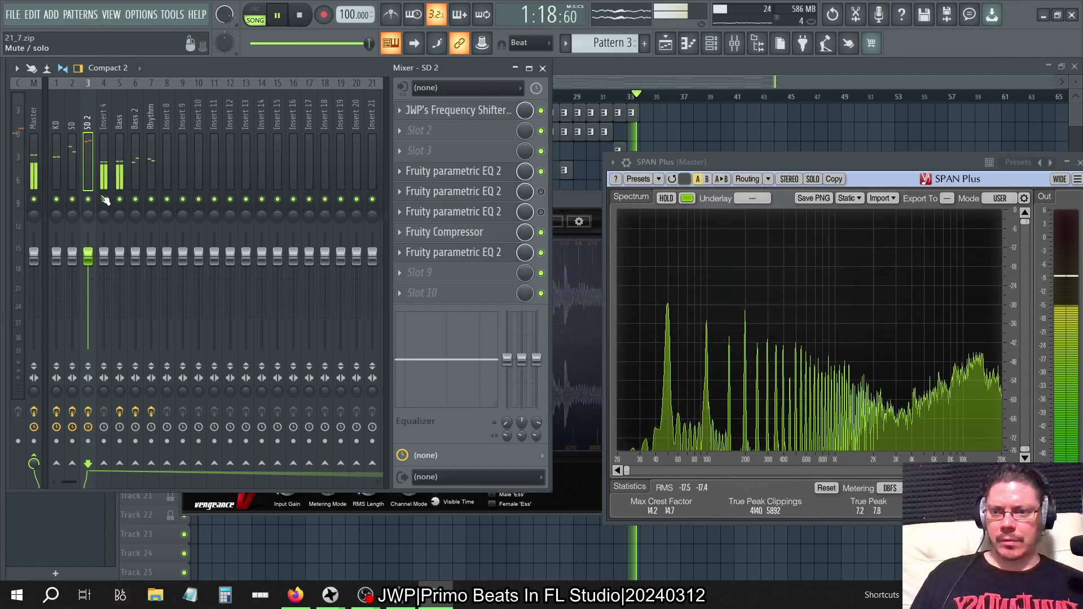
Step: Check the SD track's Fruity Compressor, then set the main level of its slot 3 parametric EQ to 10.4 dB
left_click(76, 116)
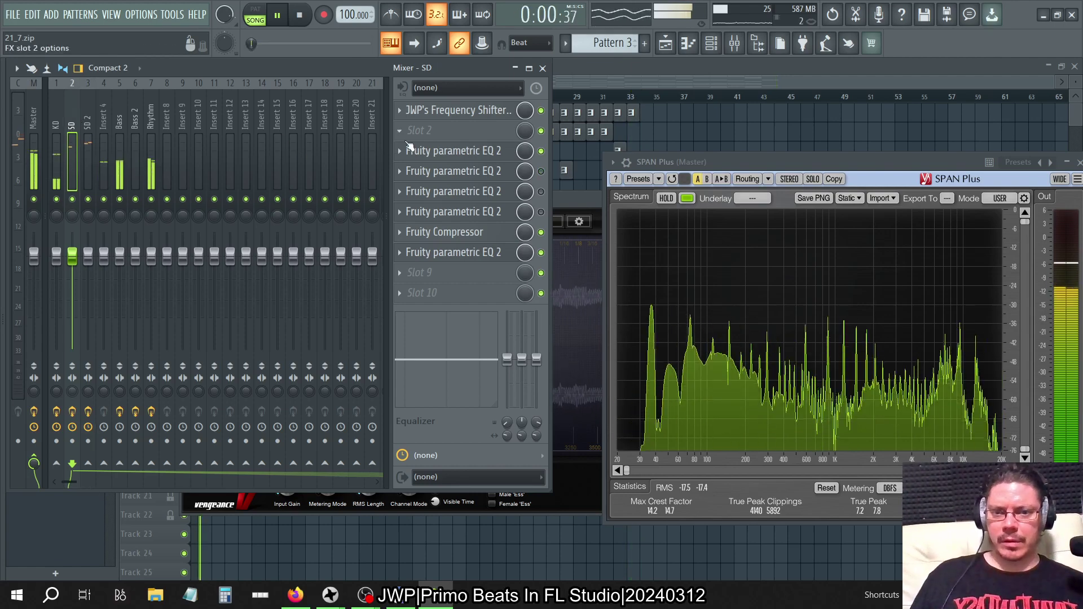
left_click(479, 232)
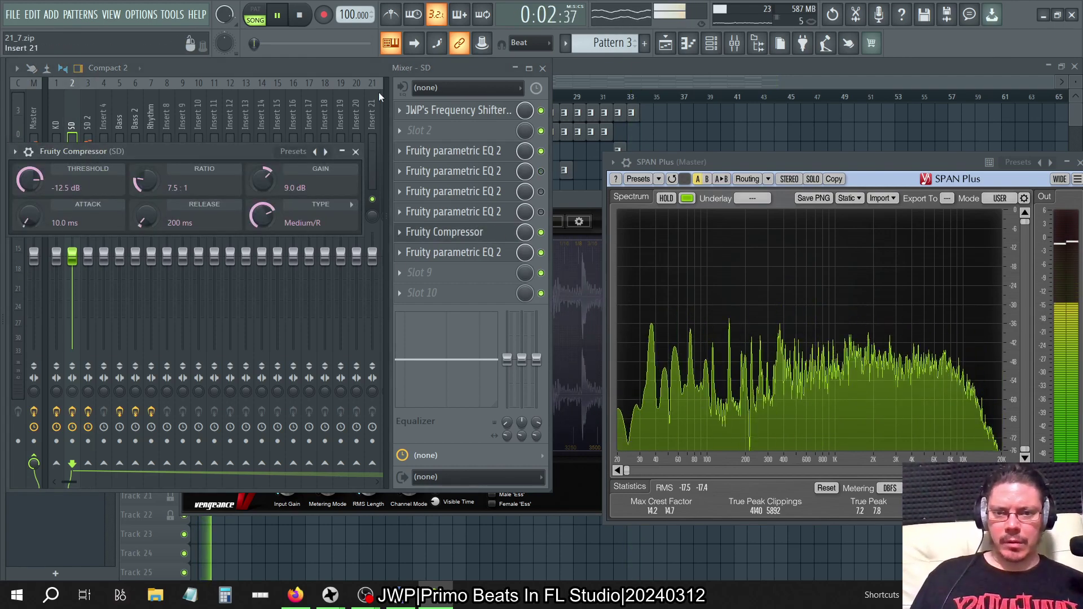
left_click(357, 152)
left_click(489, 153)
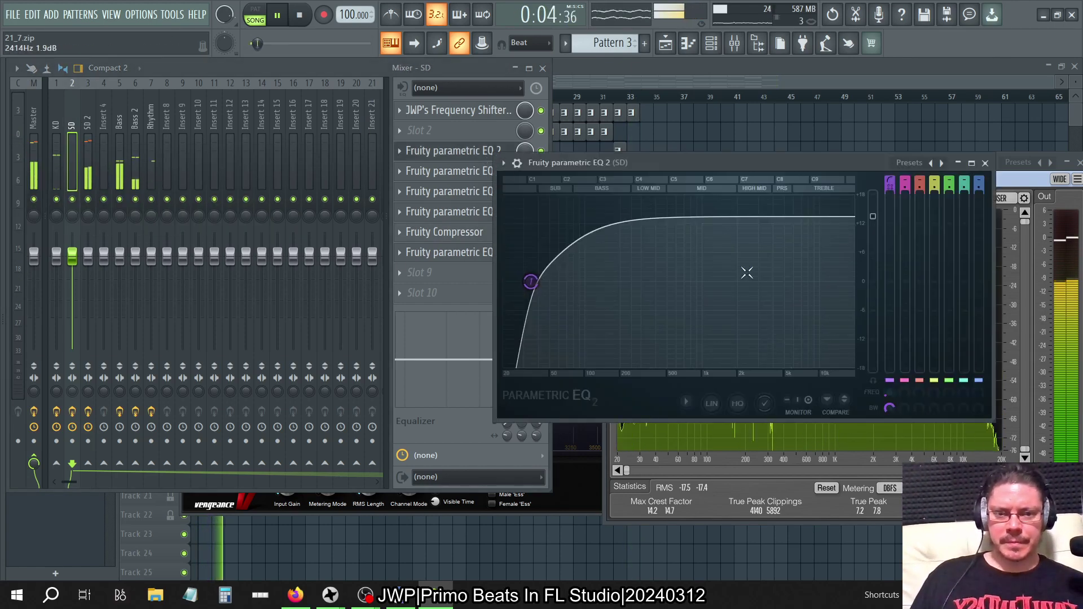
left_click_drag(873, 216, 873, 221)
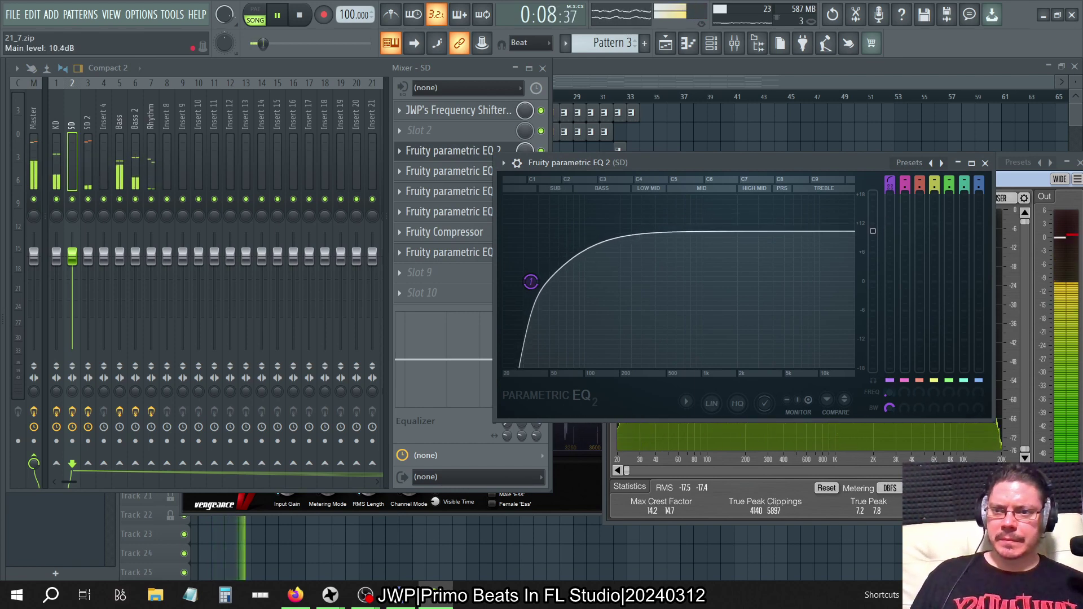
left_click(985, 163)
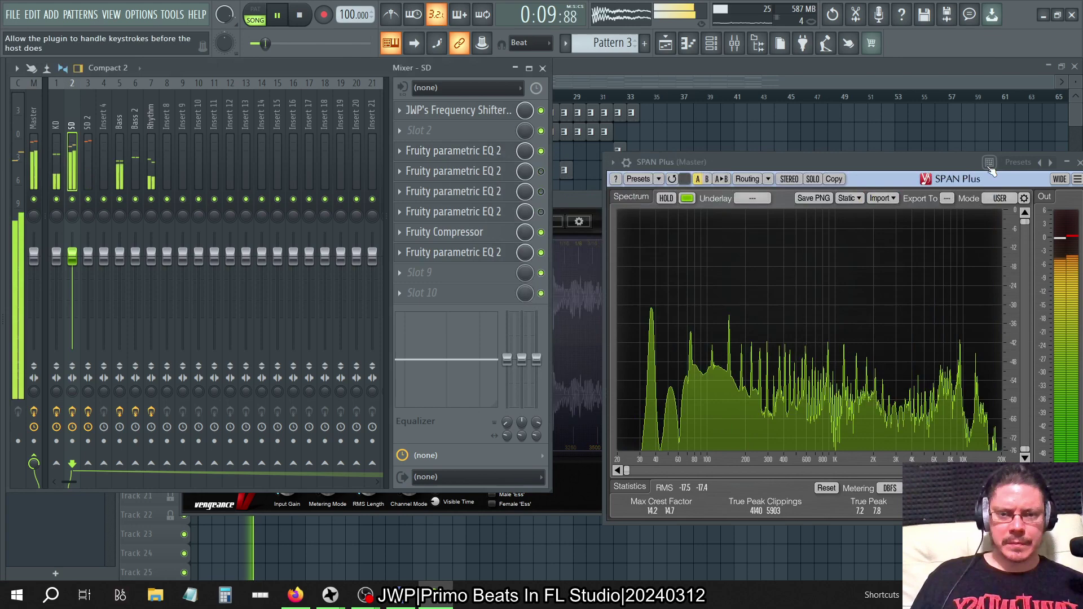
Step: Set the main level of the SD track's slot 8 parametric EQ to -1.5 dB and close it
left_click(481, 253)
left_click_drag(439, 354, 440, 340)
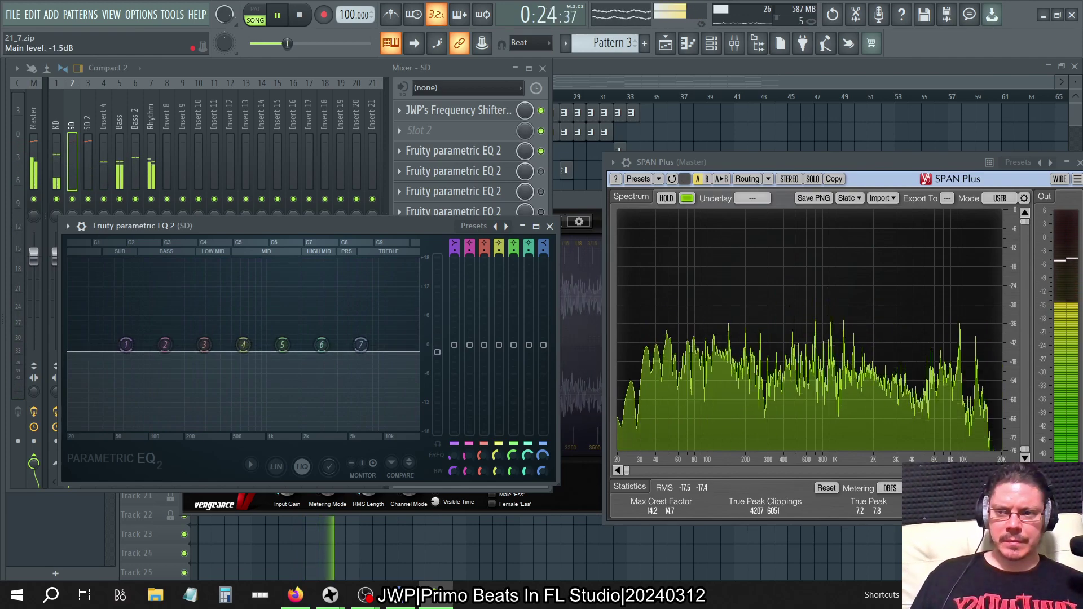
left_click(550, 226)
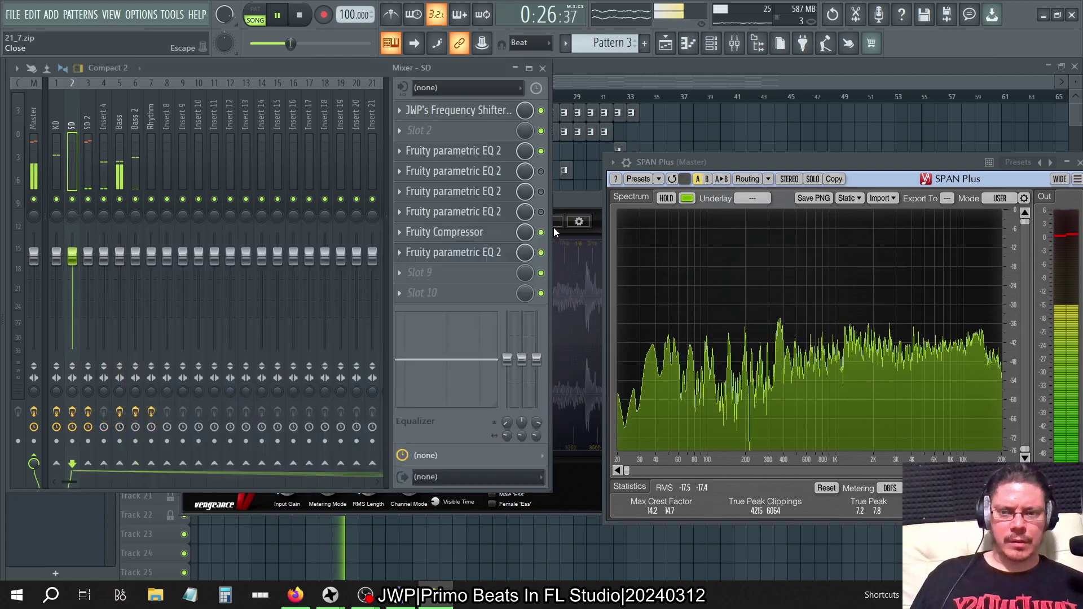
Step: Lower the main level of the SD 2 track's slot 8 parametric EQ to about -1.5 dB and close it
left_click(85, 119)
left_click(474, 253)
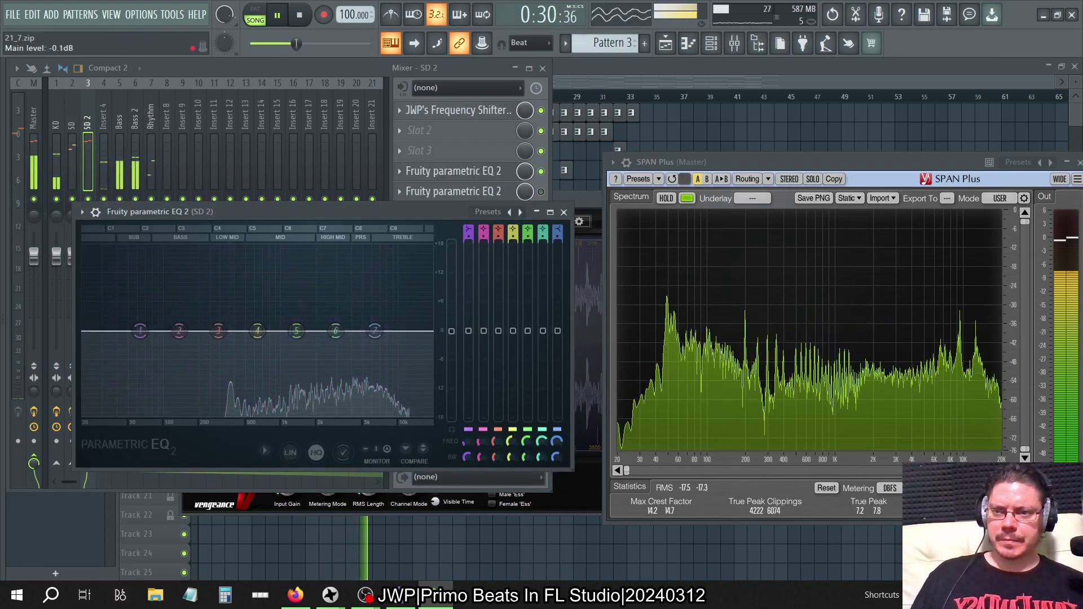
left_click_drag(451, 330, 451, 338)
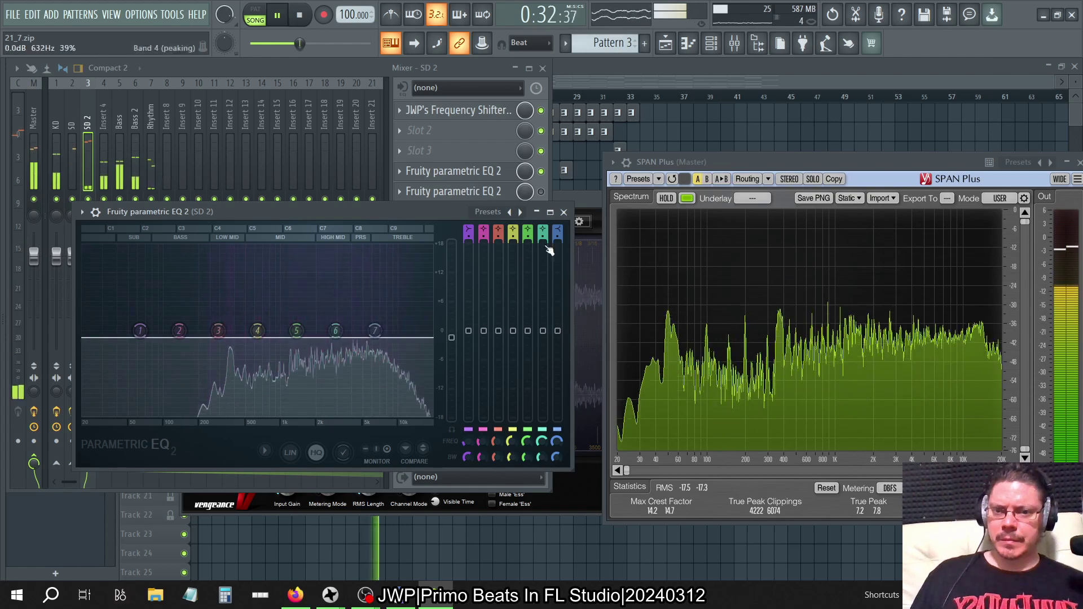
left_click(563, 212)
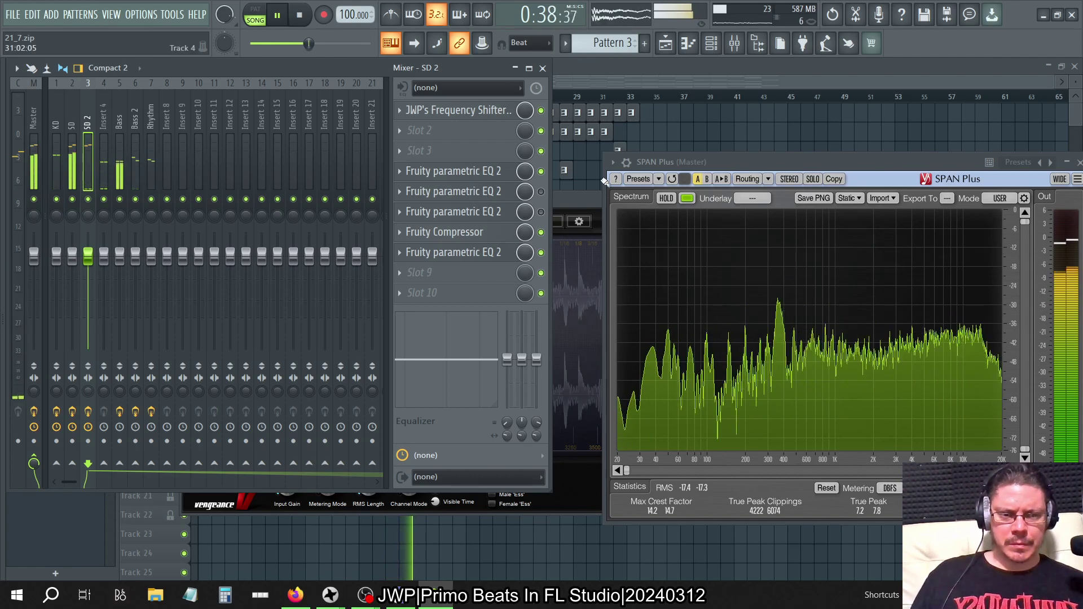
Step: Lower the main level of the SD track's slot 8 parametric EQ to about -3 dB and close it
left_click(75, 111)
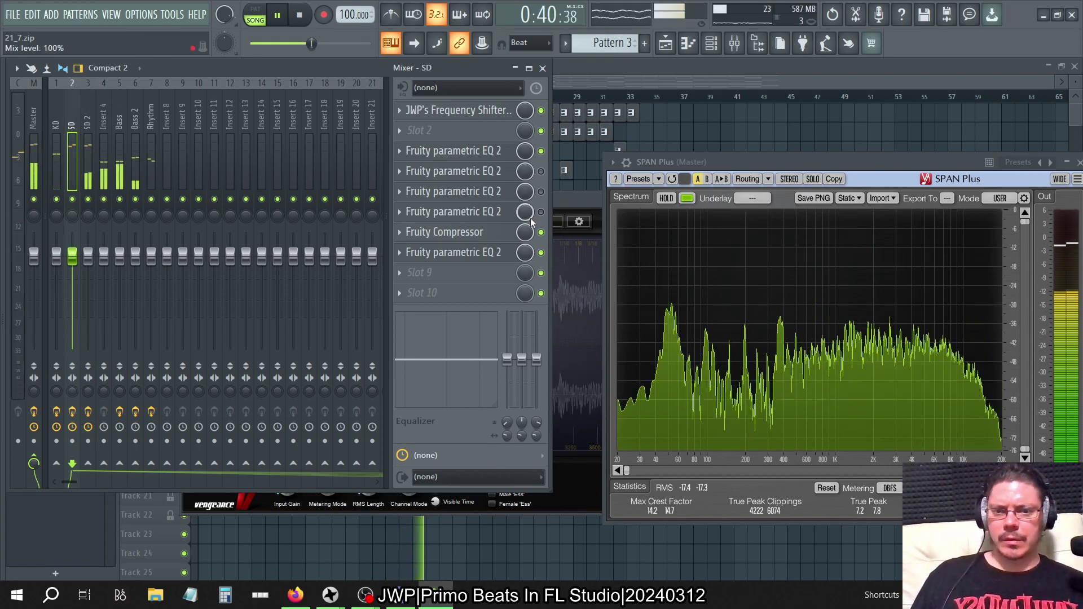
left_click(451, 150)
left_click_drag(438, 352, 438, 359)
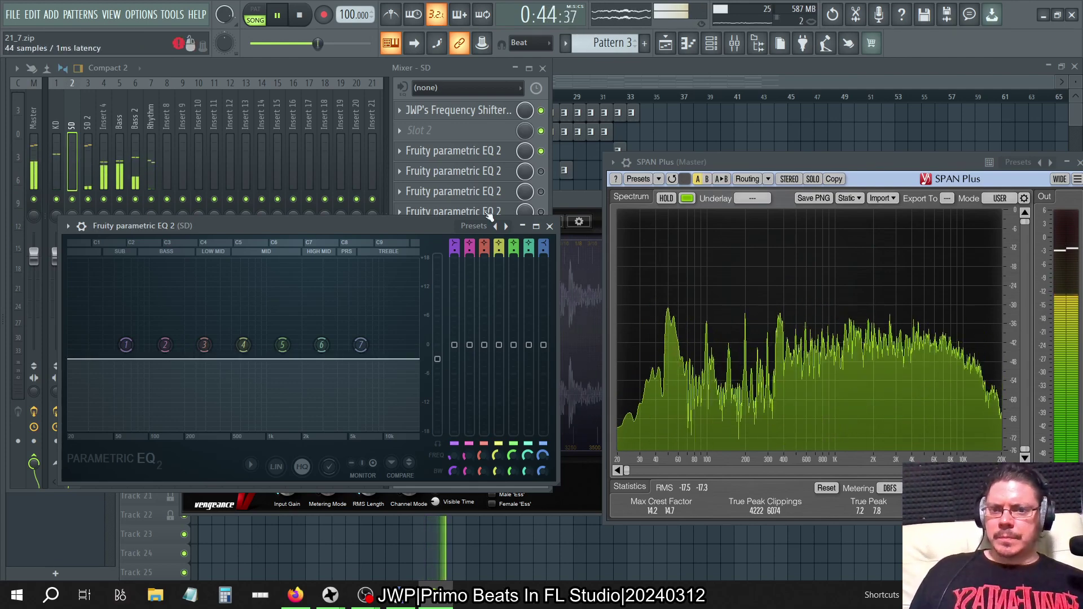
left_click(533, 225)
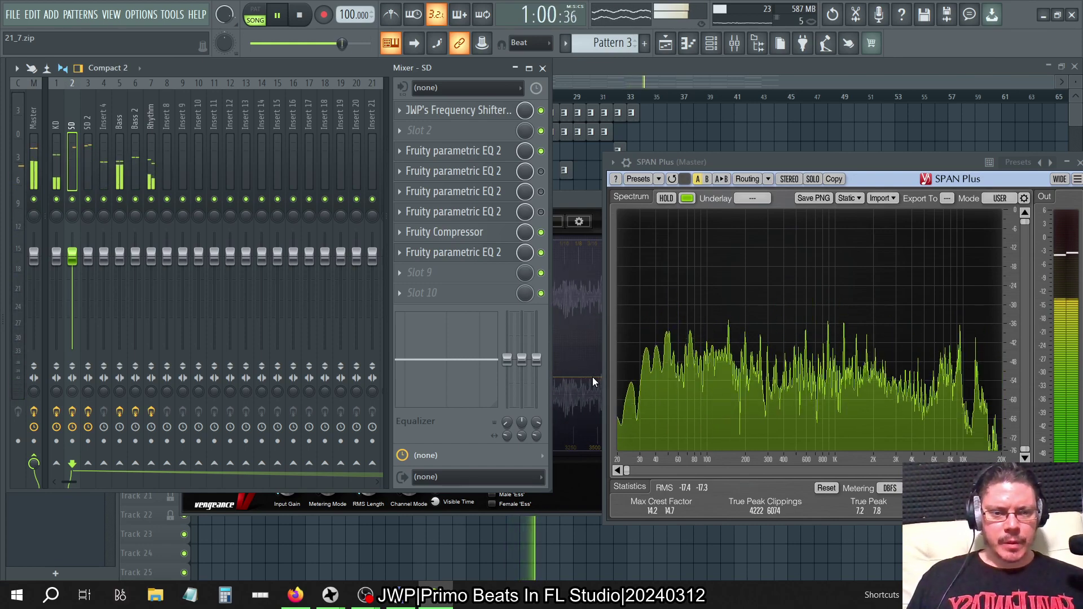
Step: Delete the bypassed parametric EQs from slots 4 and 5 of the SD track
left_click(400, 171)
left_click(416, 201)
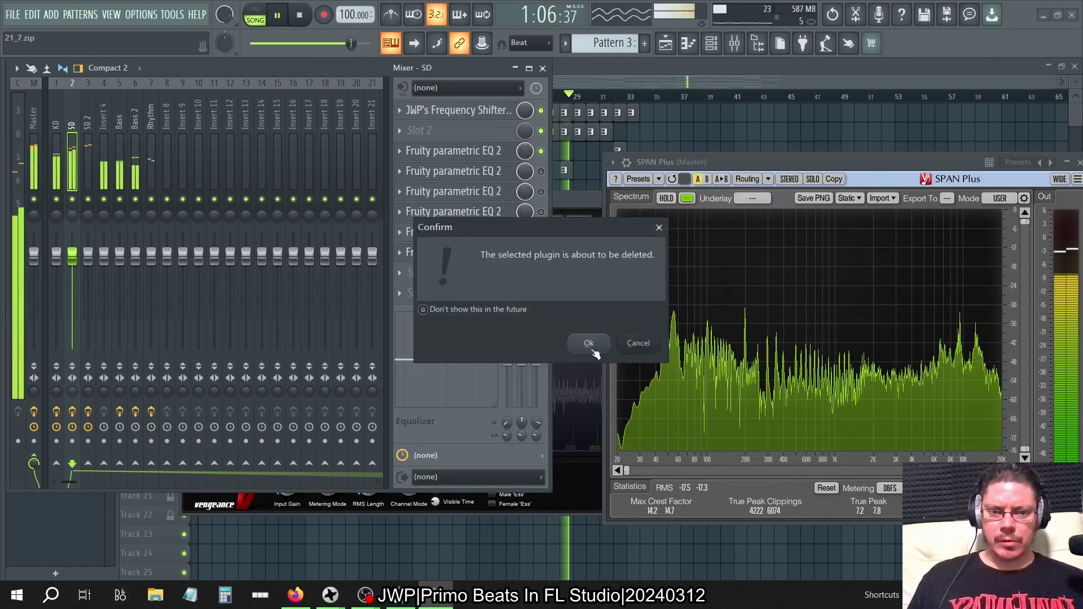
key("Return")
left_click(400, 192)
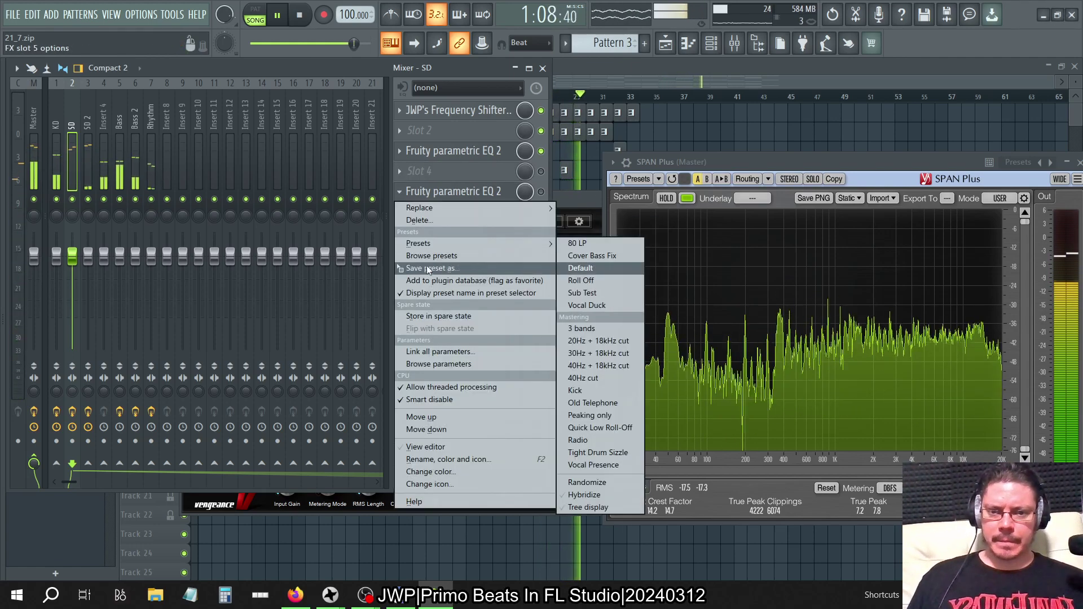
left_click(416, 220)
key("Return")
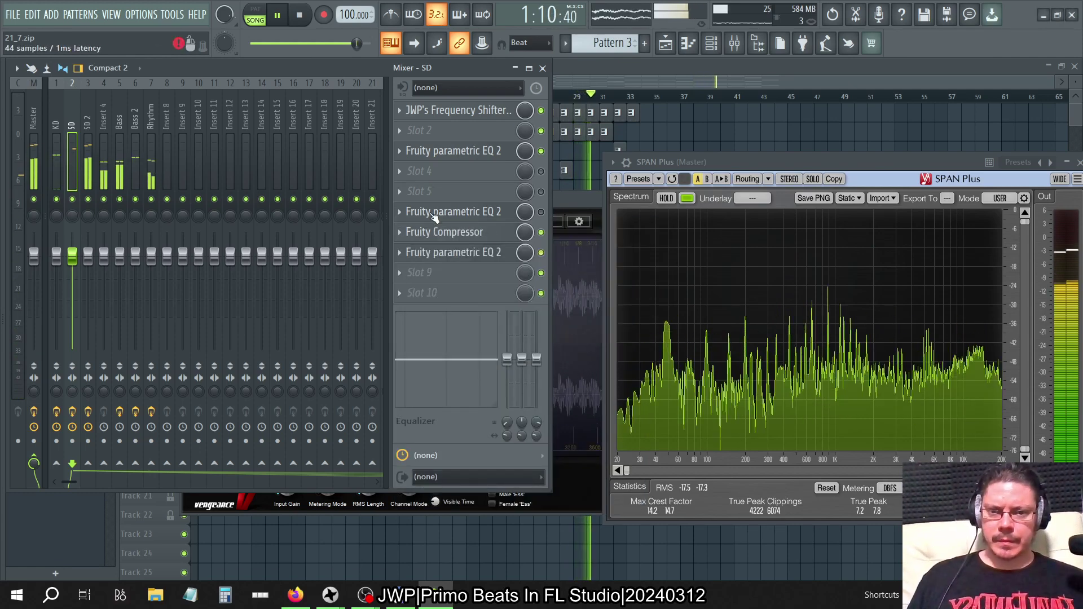
Step: Delete the bypassed parametric EQ from slot 6 of the SD track
left_click(400, 212)
left_click(420, 241)
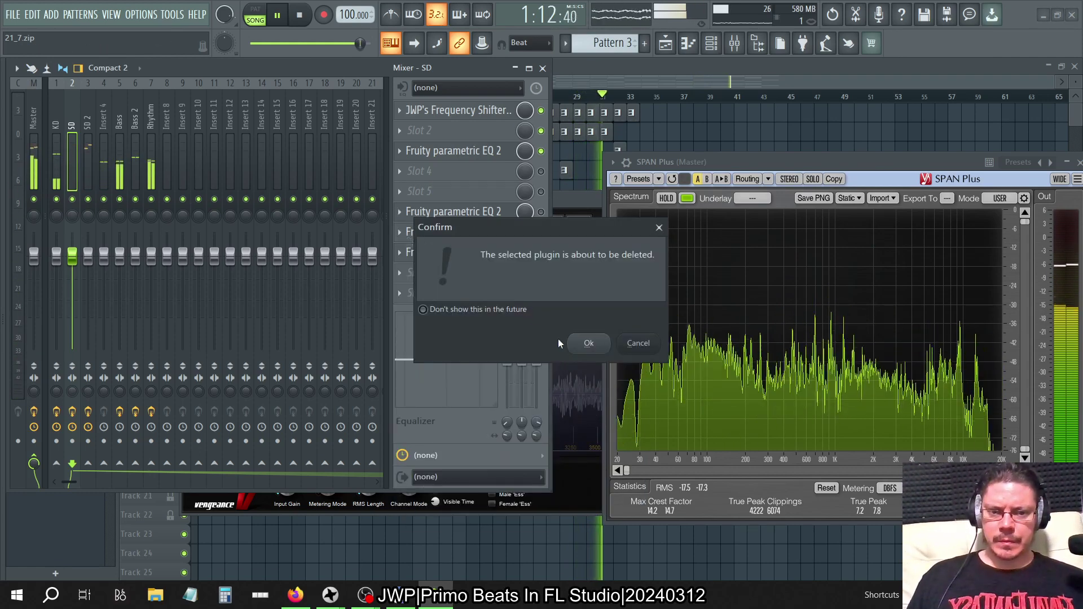
left_click(586, 341)
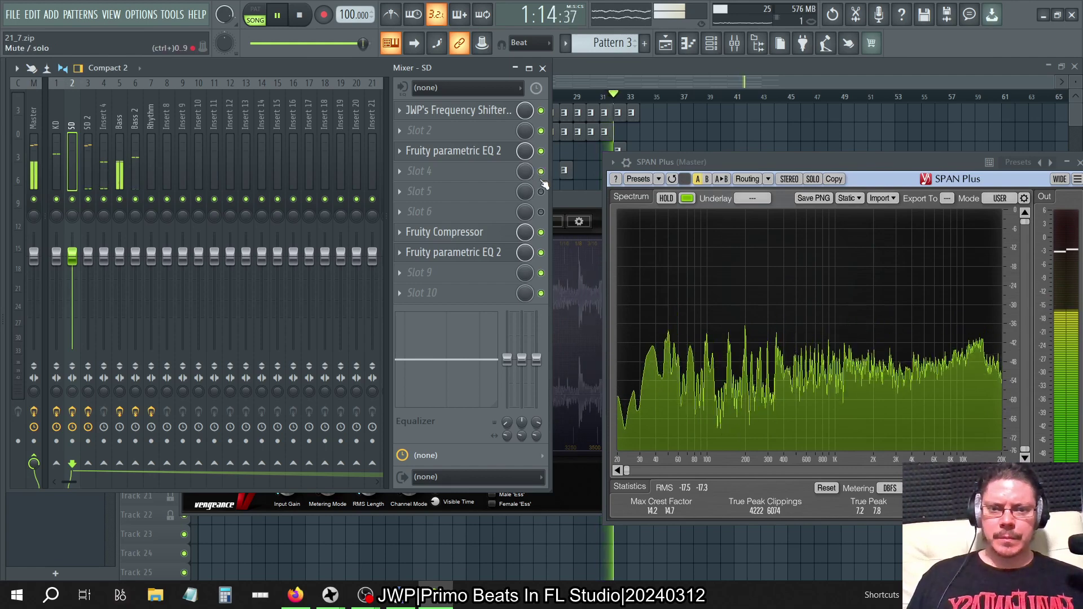
Step: Delete the bypassed parametric EQs from slots 5 and 6 of the SD 2 track
left_click(103, 121)
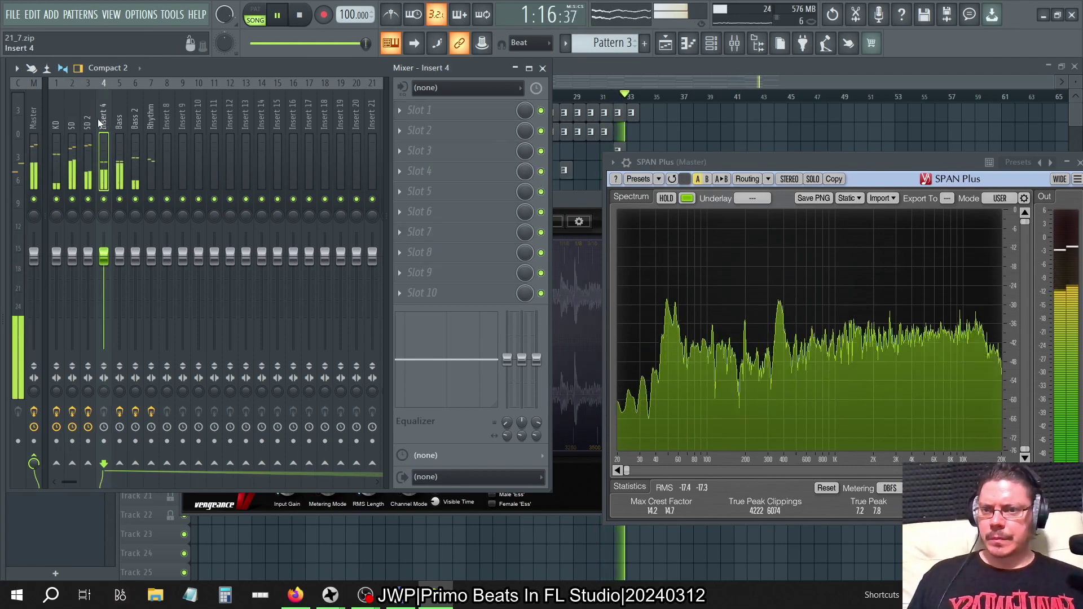
left_click(88, 121)
left_click(399, 192)
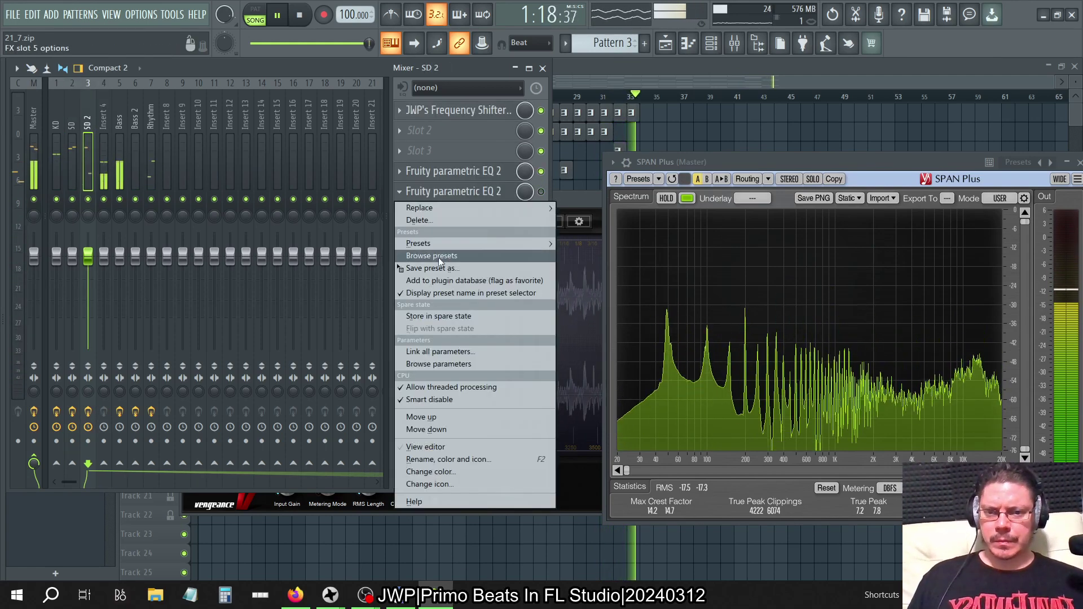
left_click(416, 221)
left_click(583, 340)
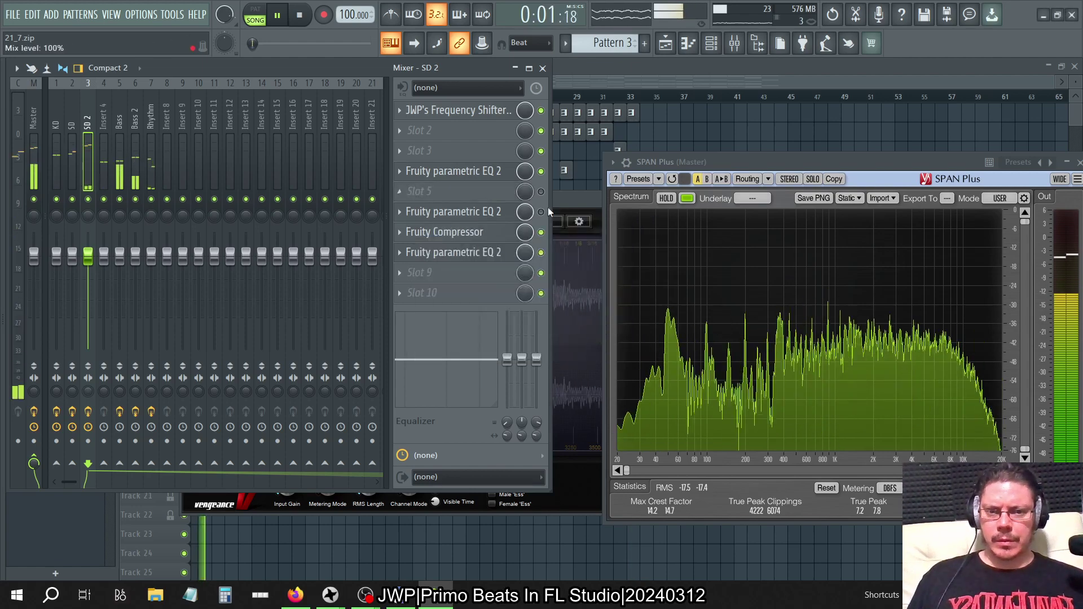
left_click(406, 214)
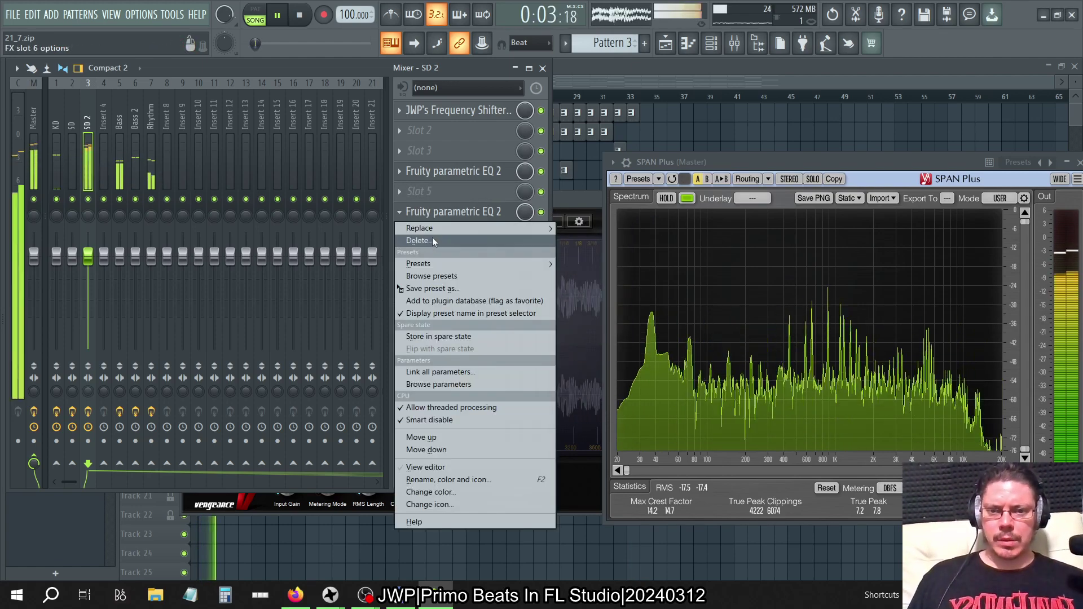
left_click(421, 241)
left_click(588, 343)
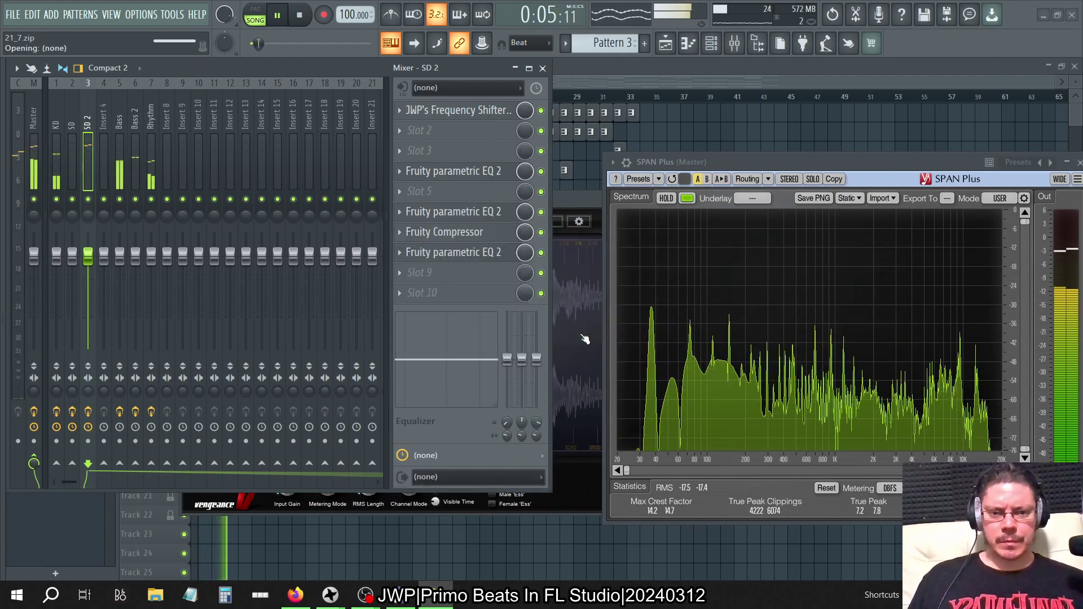
Step: Restart song playback and clear the workspace so that only the channel rack and the mixer are open
key("space")
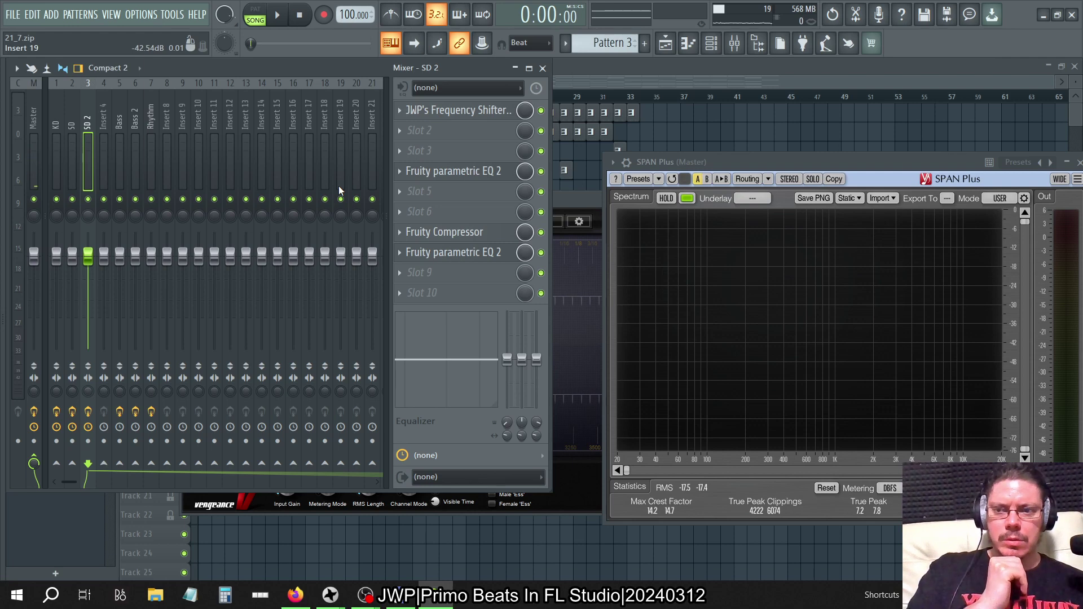
key("space")
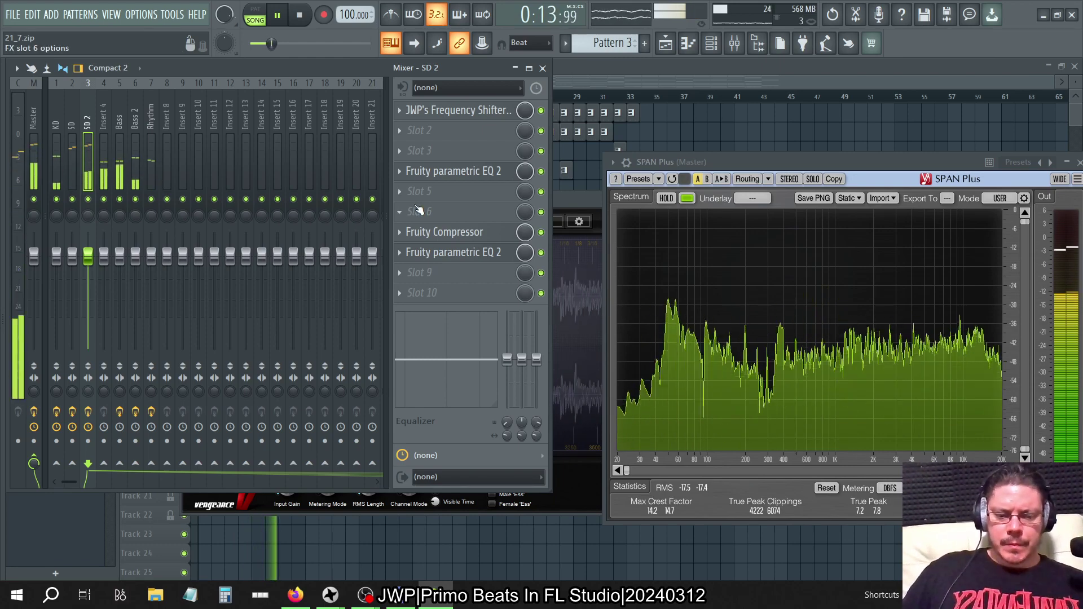
key("F12")
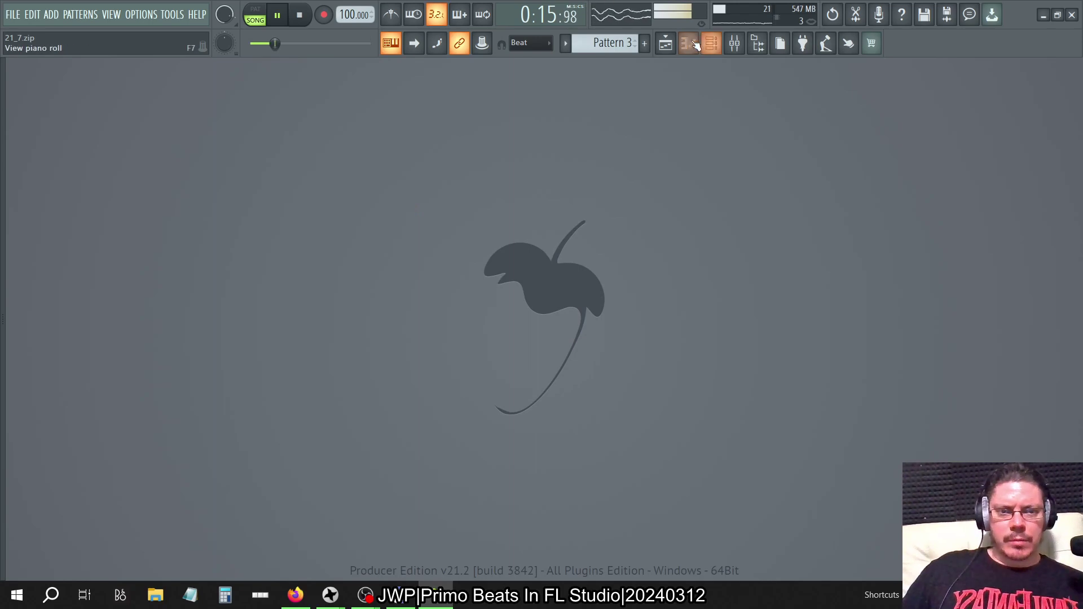
left_click(666, 45)
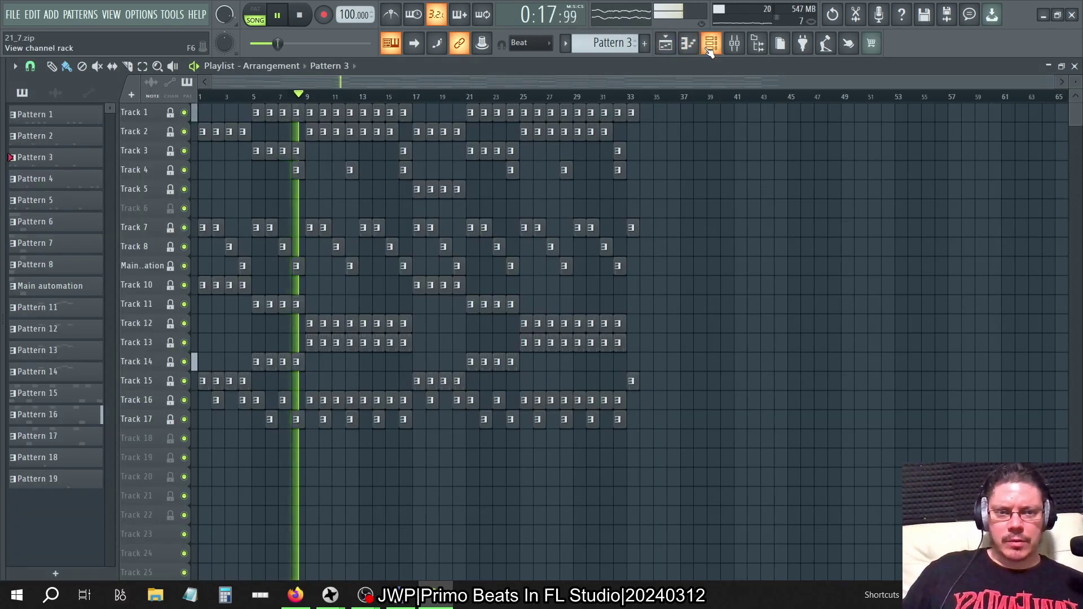
left_click(711, 44)
left_click(1075, 66)
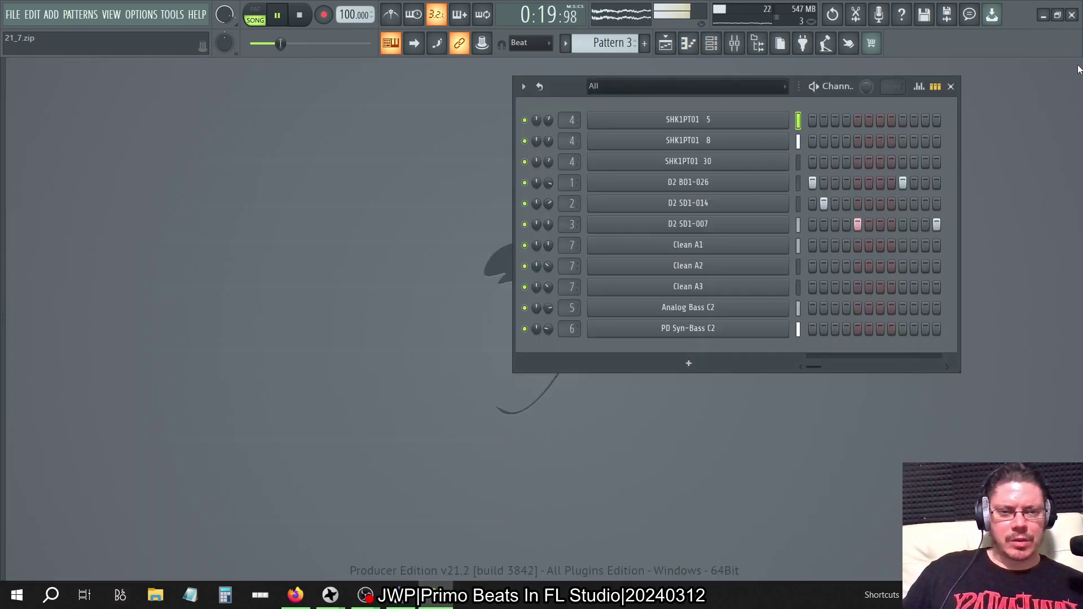
left_click(743, 50)
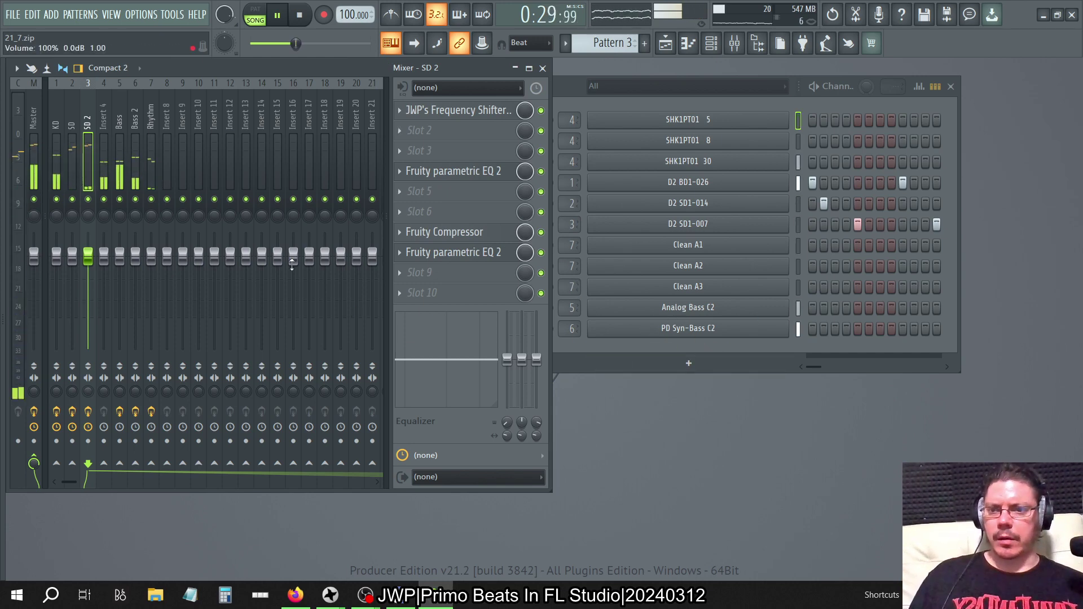
Step: Solo and select the Bass 2 mixer track, and check its Fruity Bass Boost
right_click(143, 203)
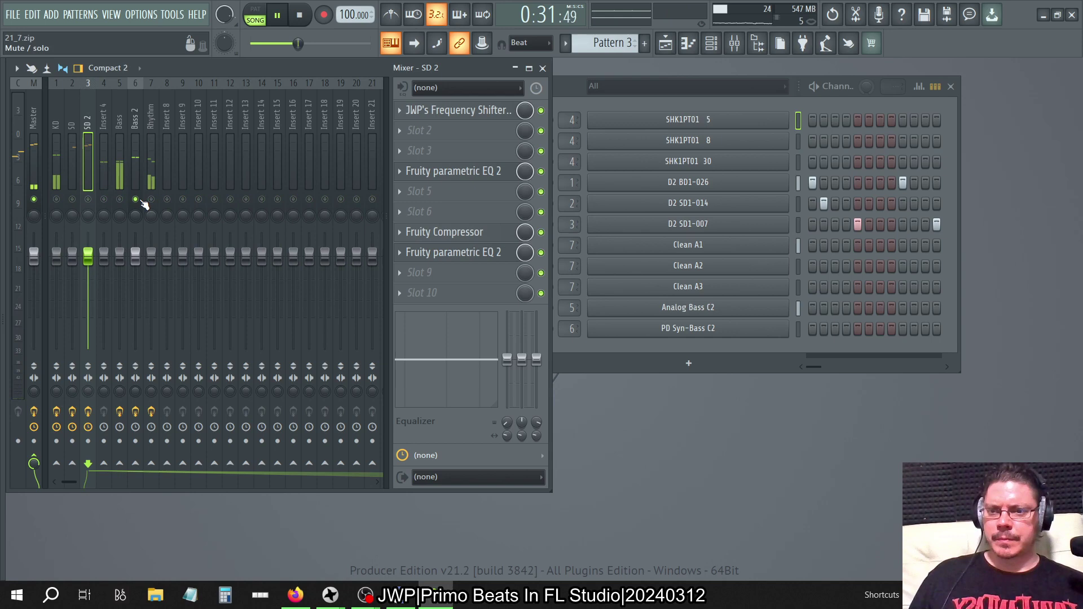
left_click(134, 115)
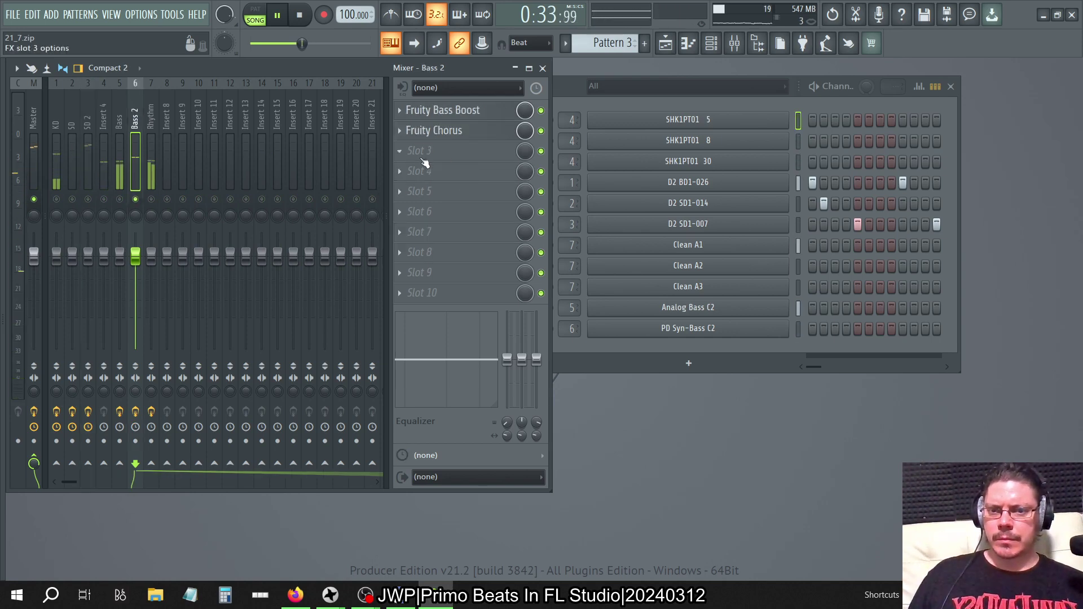
left_click(462, 111)
left_click(461, 111)
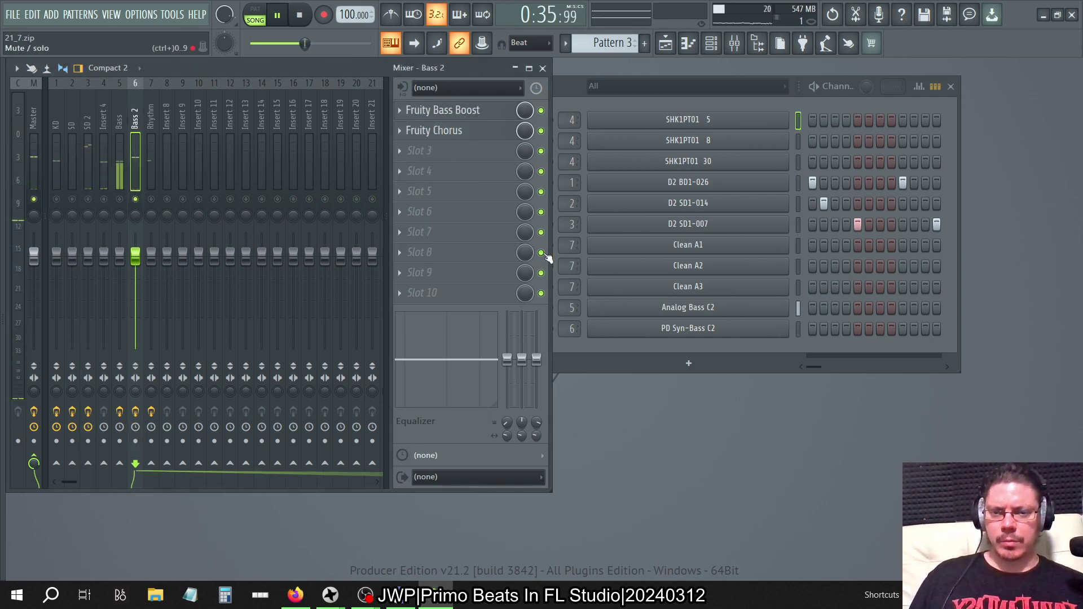
left_click(404, 199)
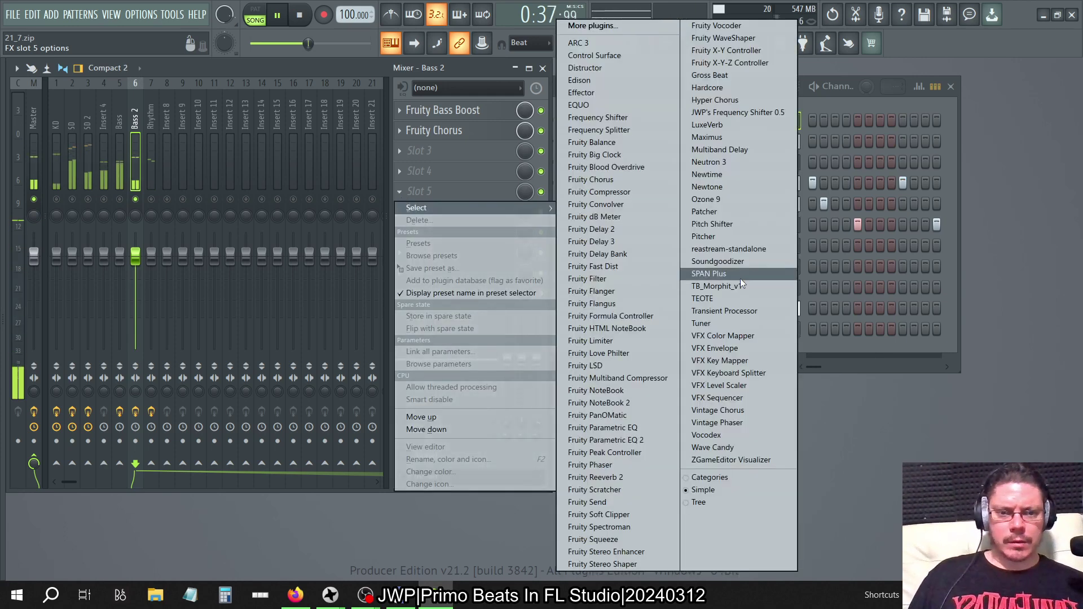
left_click(726, 308)
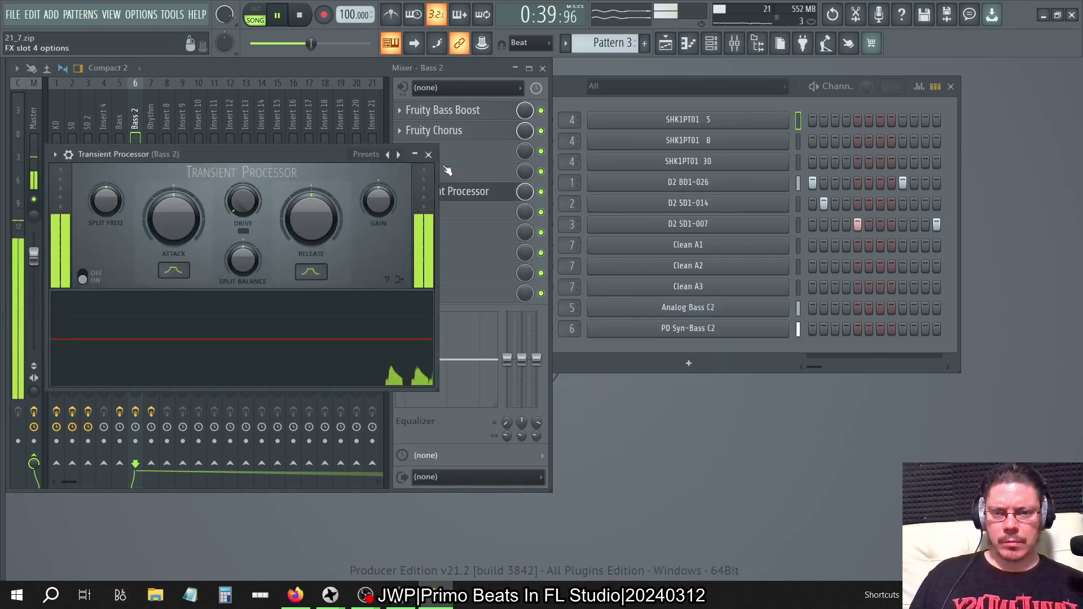
left_click(429, 155)
Step: Replace the slot 5 plugin on the Bass 2 track with TEOTE, load its Bass Taming preset, and close it
left_click(400, 191)
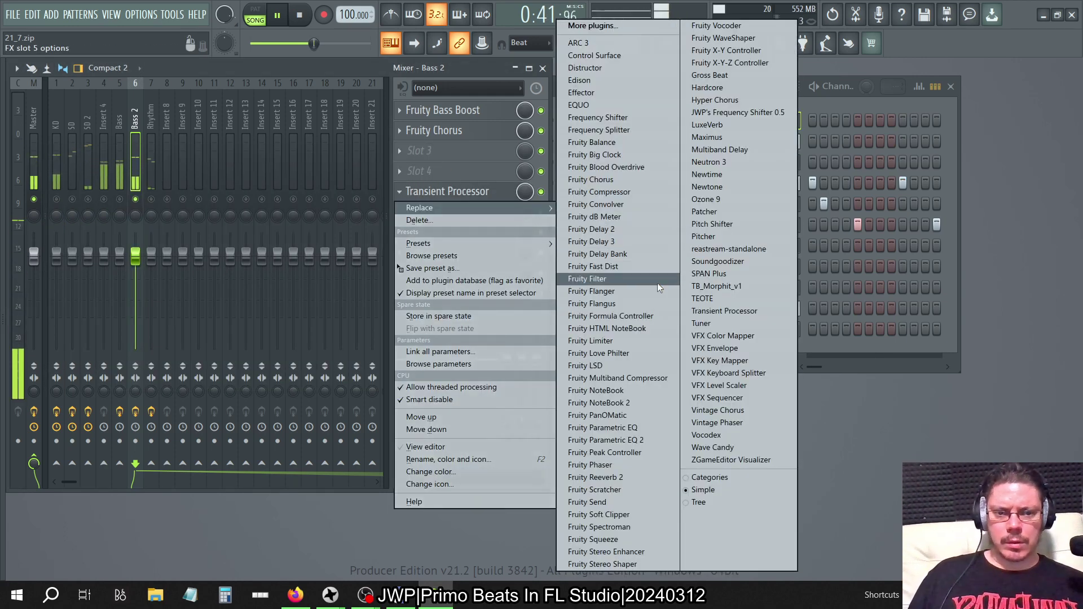
left_click(702, 298)
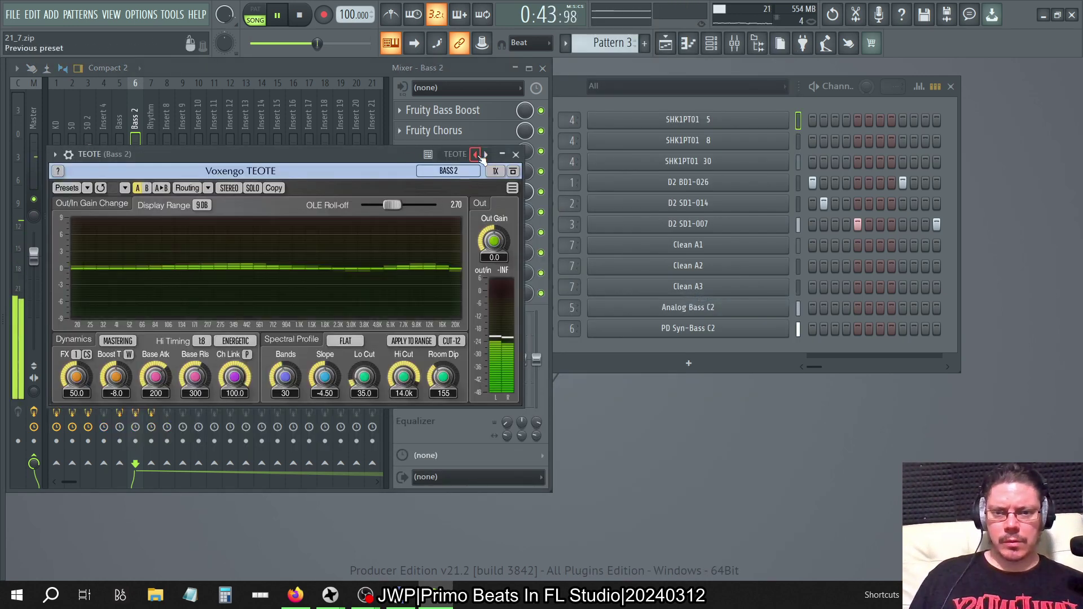
left_click(476, 154)
left_click(511, 273)
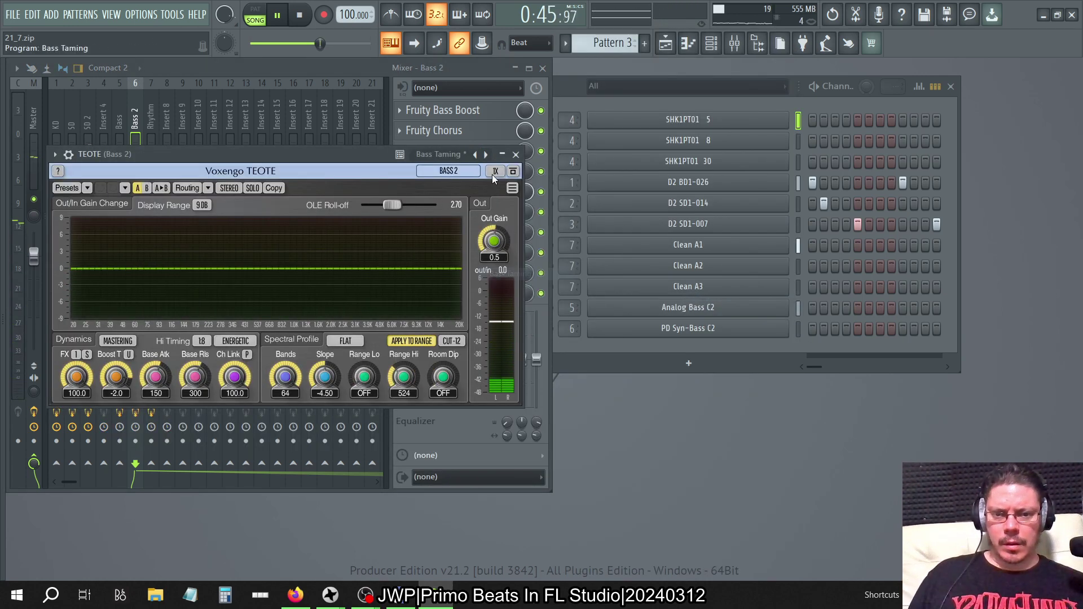
left_click(516, 154)
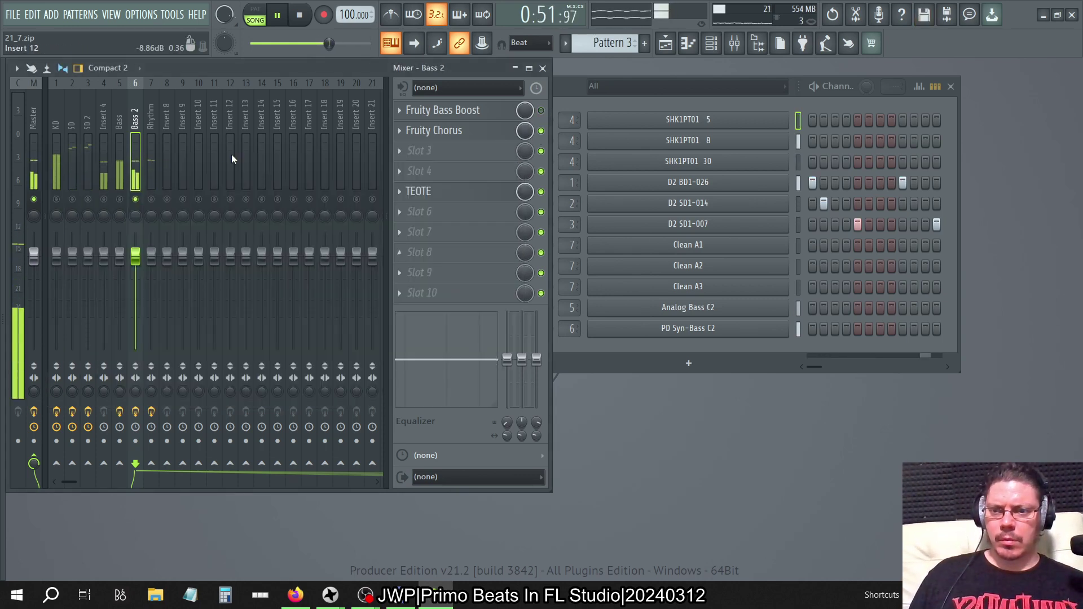
Step: Open SPAN Plus on the master track and move its window over the mixer to examine the soloed bass spectrum
left_click(32, 122)
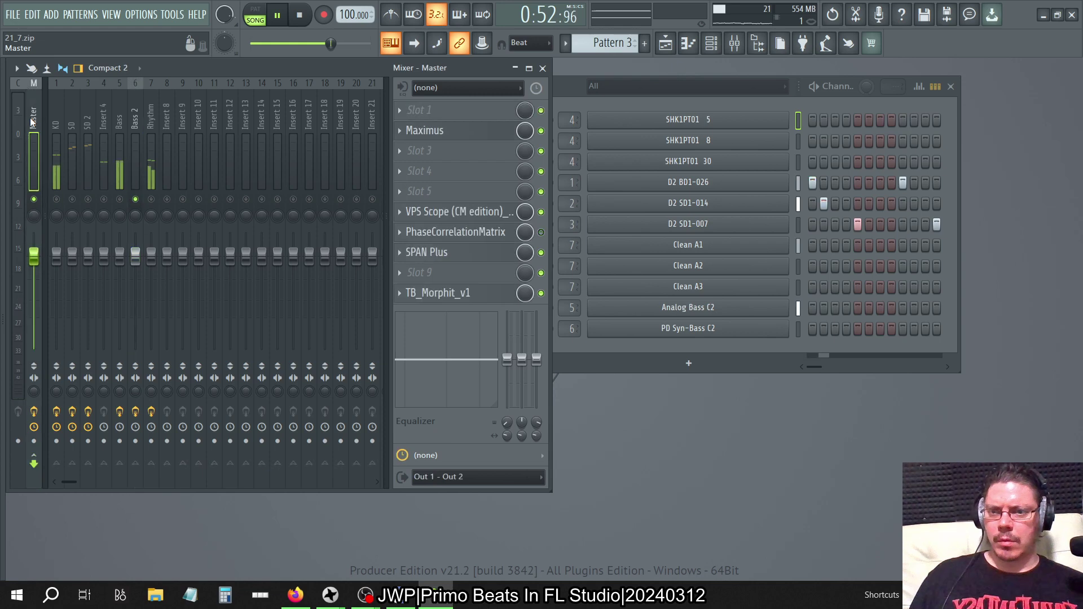
left_click(427, 252)
left_click_drag(822, 155, 443, 181)
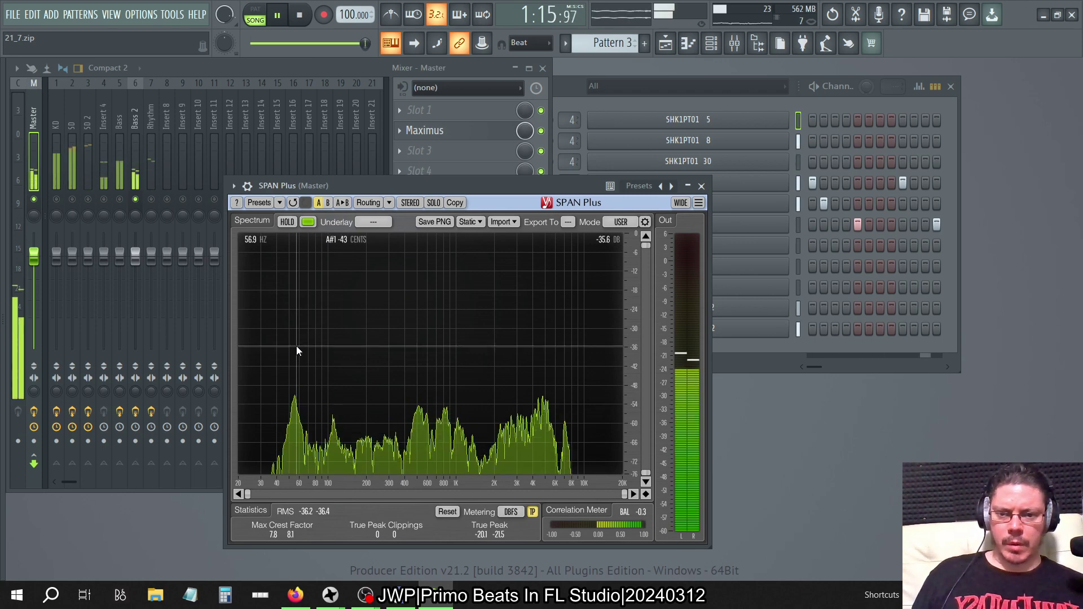
Step: Open TEOTE on the Bass 2 track and arrange its window alongside the SPAN Plus analyzer
left_click(143, 106)
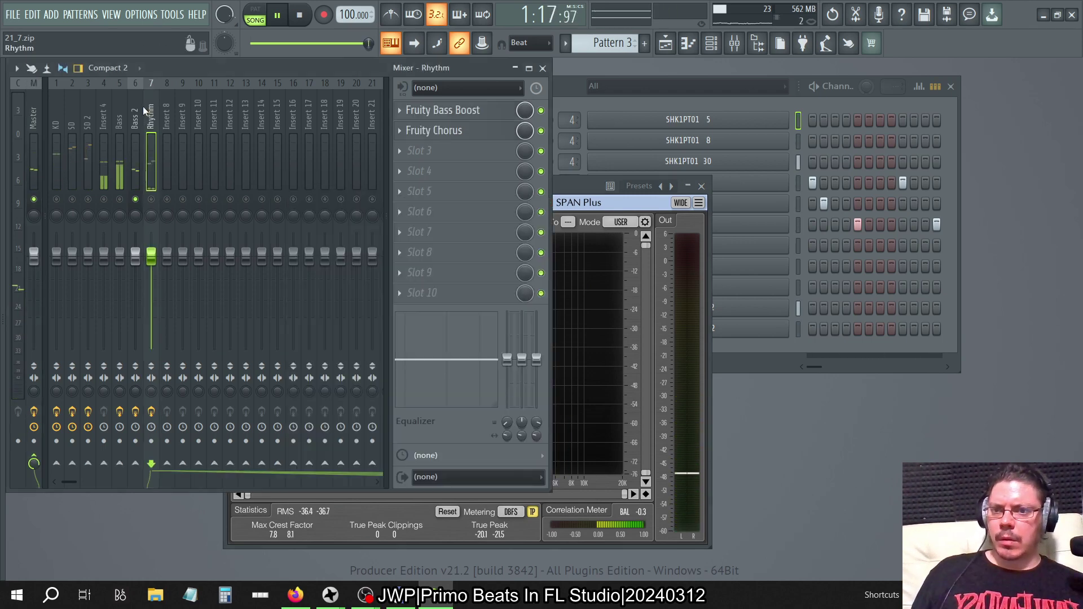
left_click(137, 107)
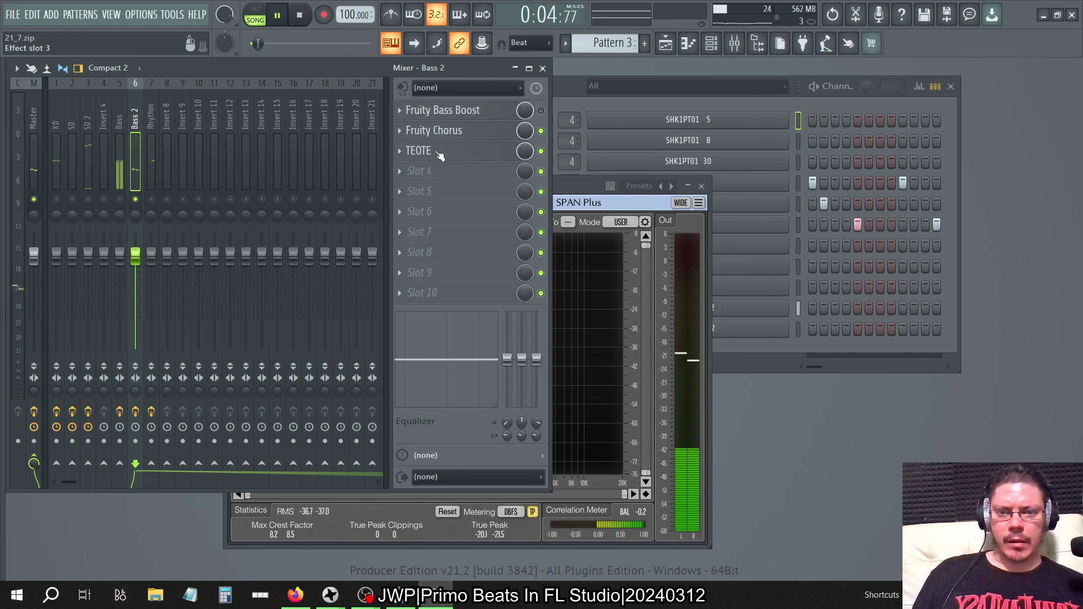
left_click(496, 157)
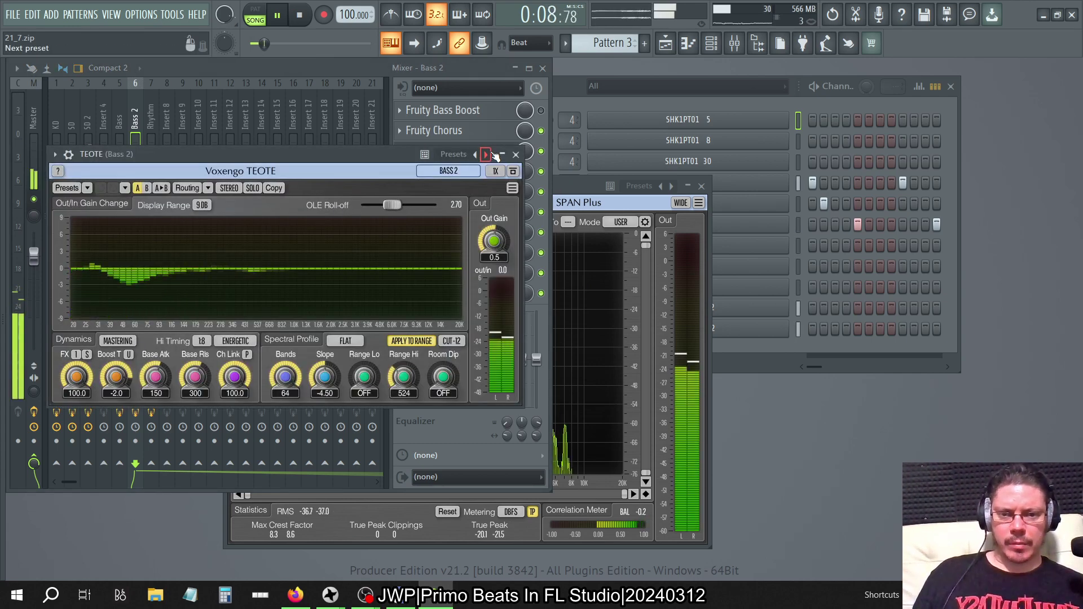
left_click_drag(441, 156, 665, 199)
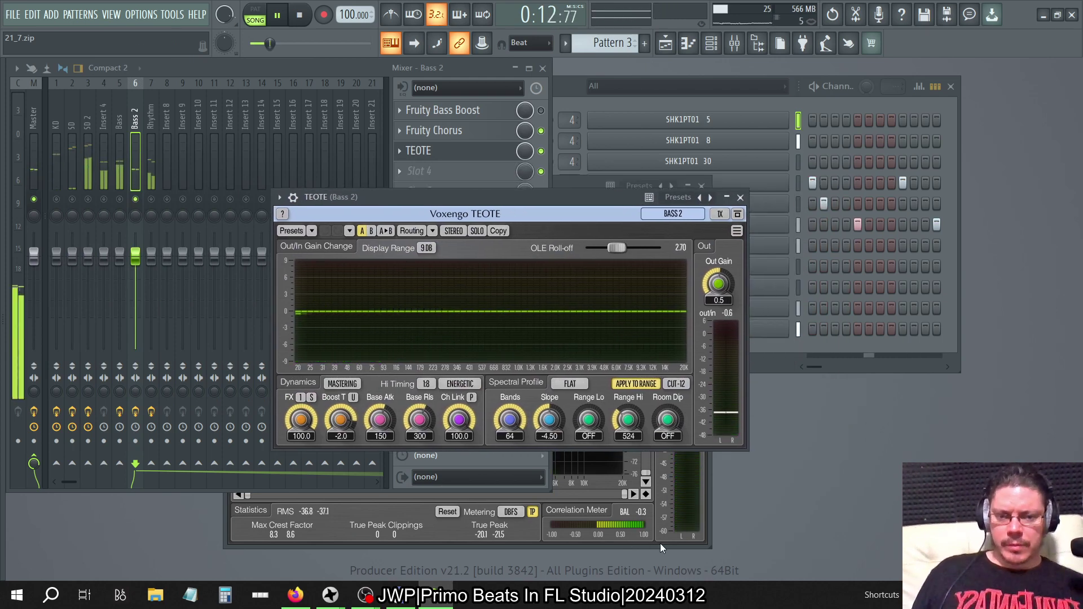
left_click_drag(599, 197, 807, 173)
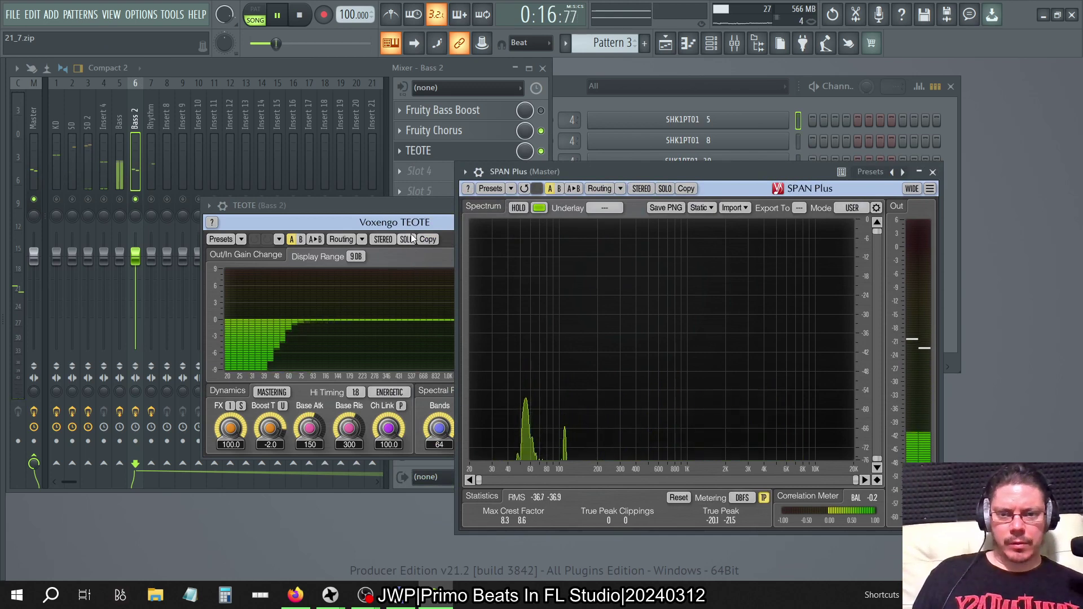
left_click_drag(424, 208, 269, 99)
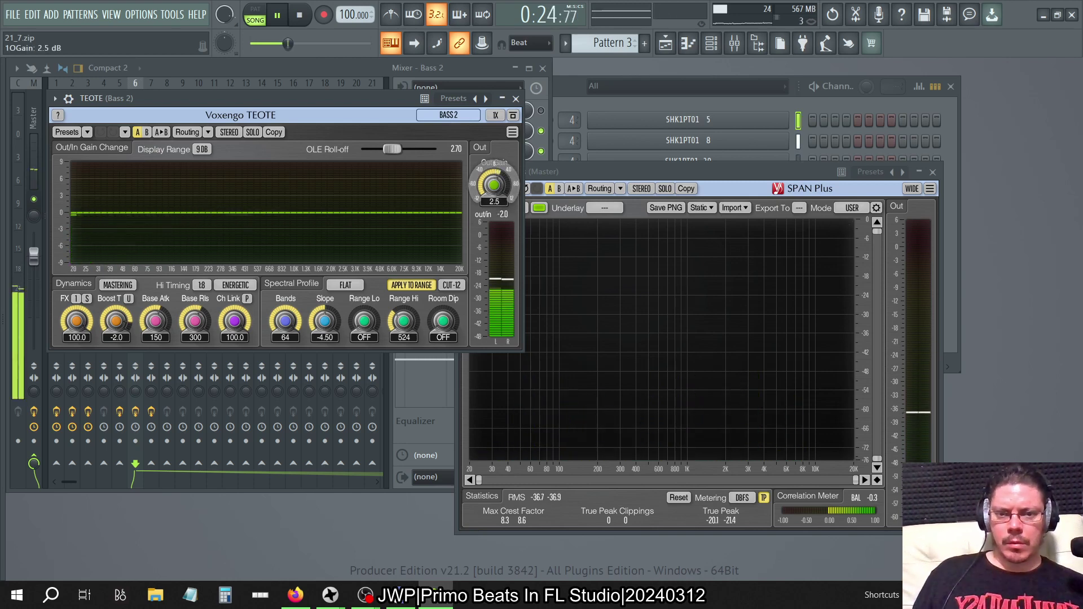
Step: Try a 12 dB out gain in the Bass 2 track's TEOTE, undo the gain changes, and close the plugin
left_click_drag(493, 185, 494, 164)
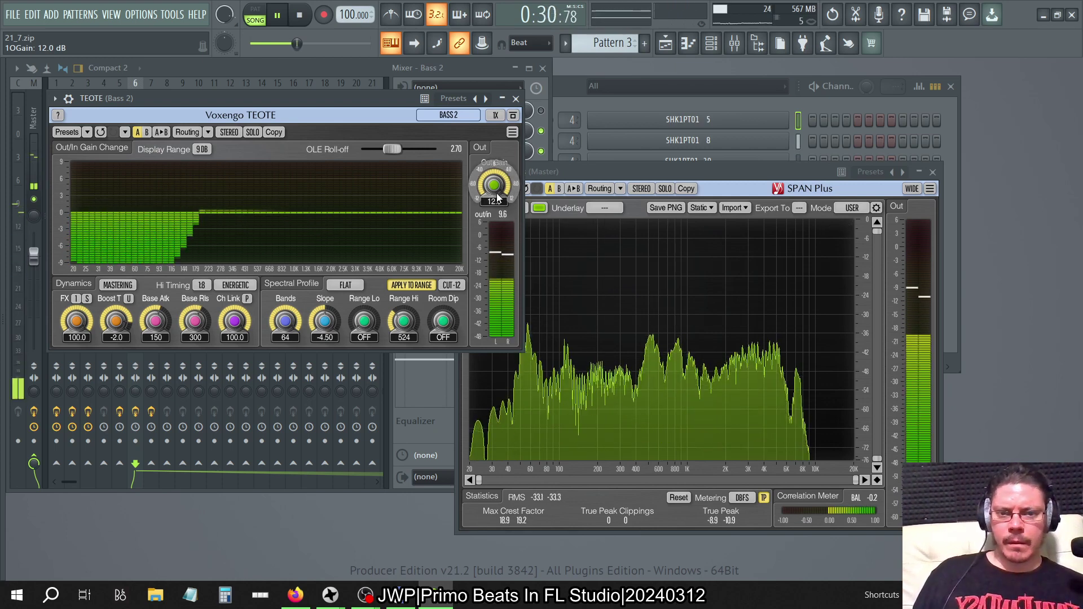
left_click(36, 16)
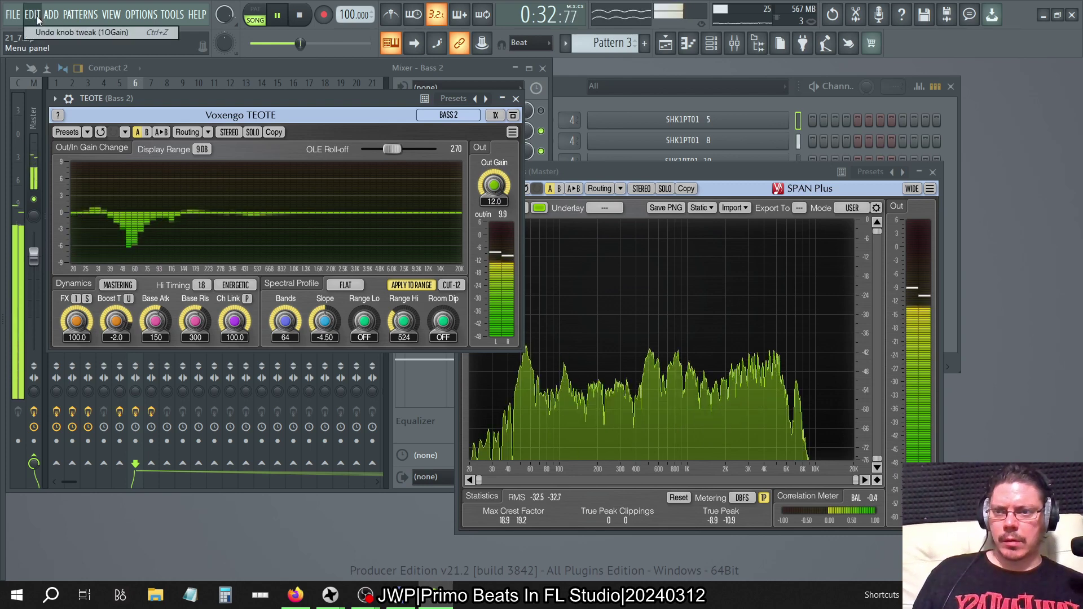
left_click(39, 32)
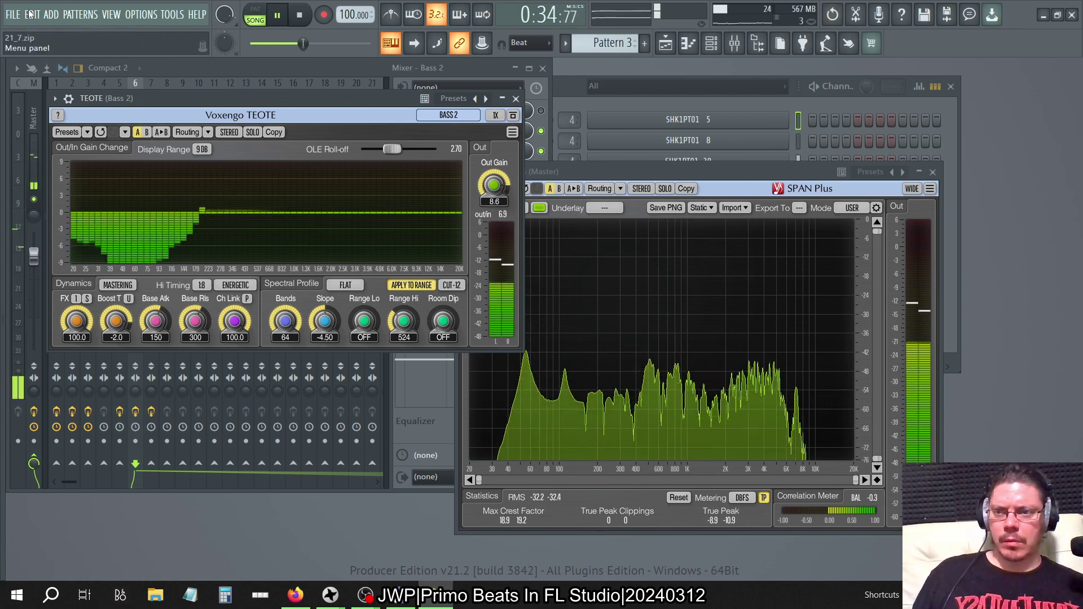
left_click(33, 17)
left_click(33, 31)
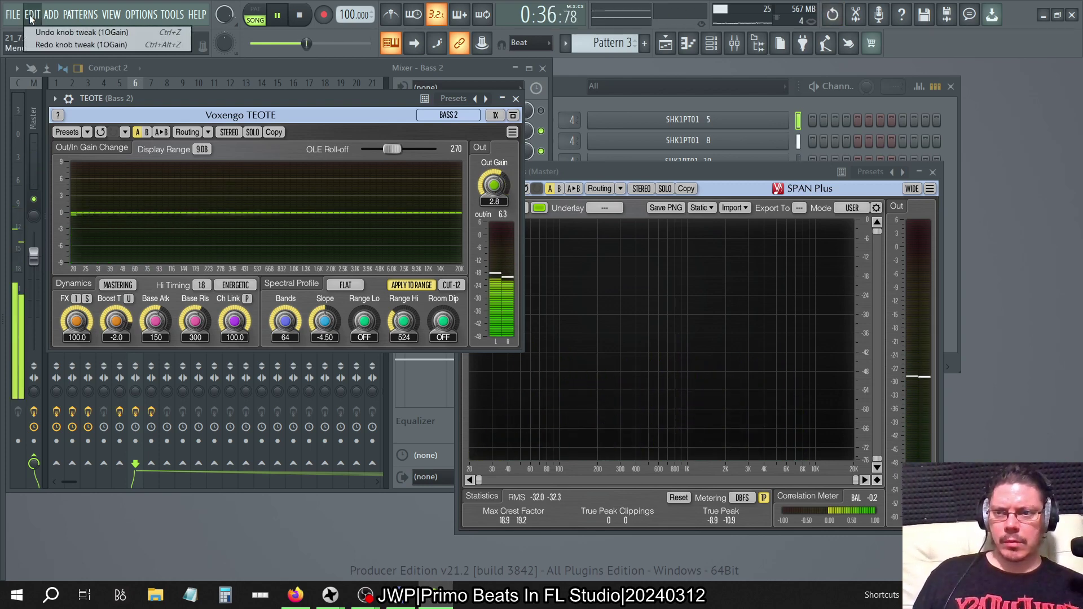
left_click(516, 98)
Step: Add Fruity Parametric EQ 2 to slot 4 of the Bass 2 track, raise its main level to 18 dB, and close it
left_click(421, 170)
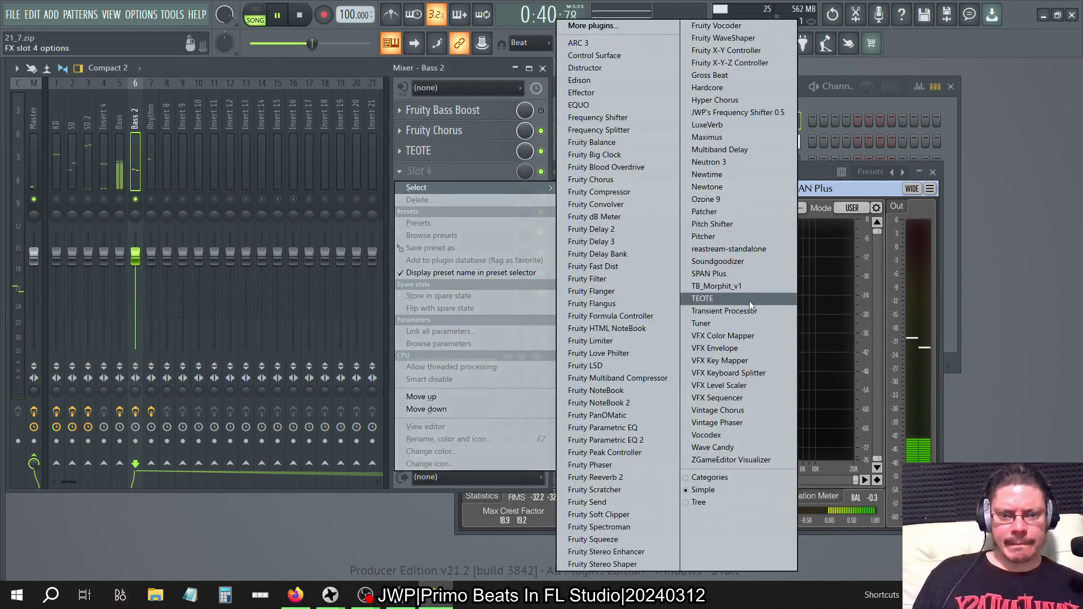
left_click(632, 440)
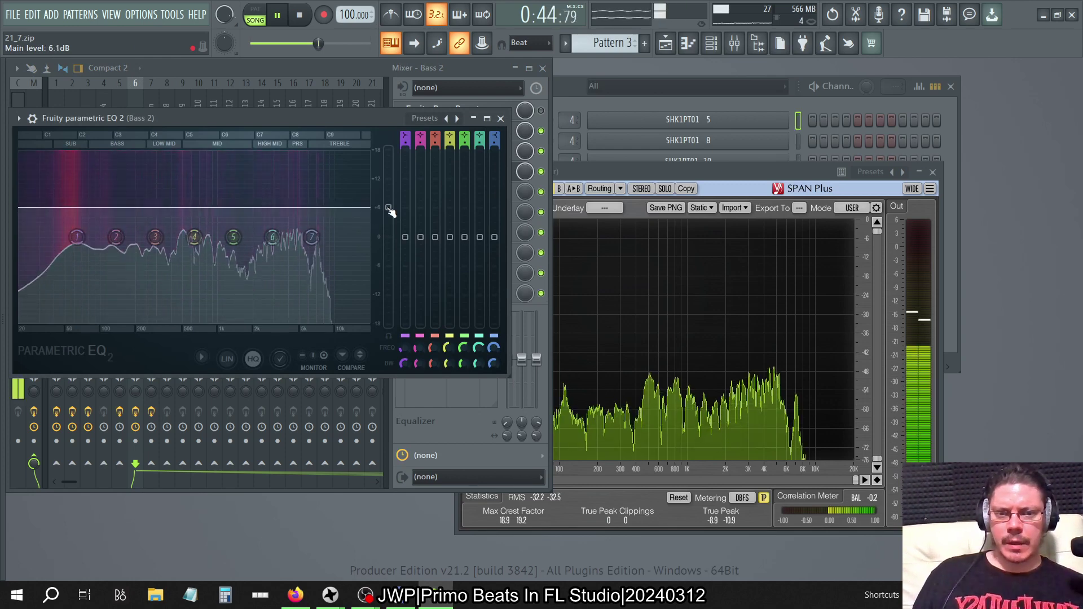
left_click_drag(619, 169, 697, 171)
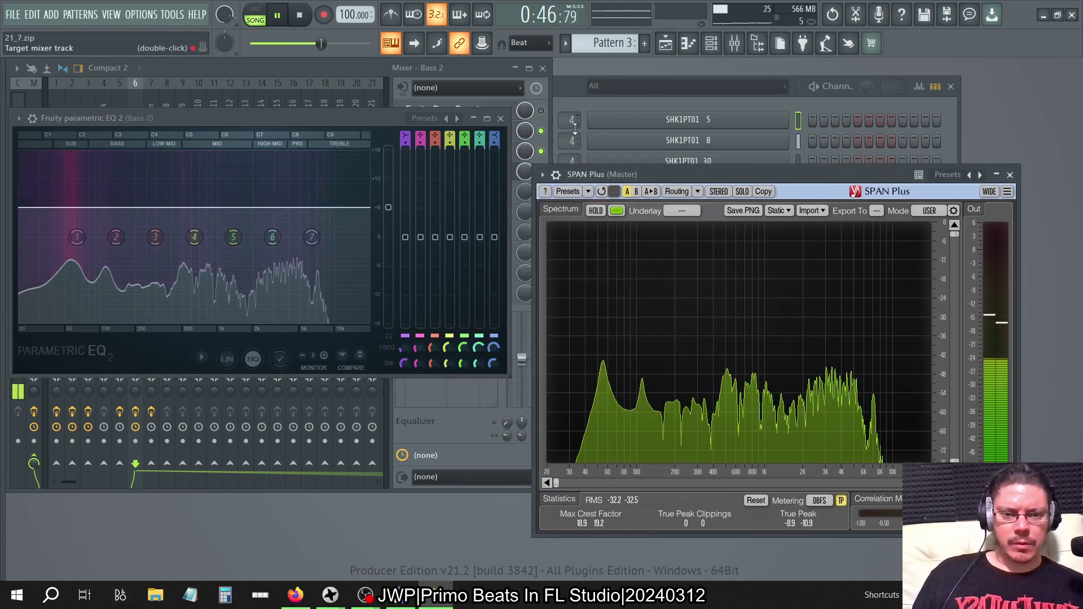
left_click_drag(388, 208, 389, 150)
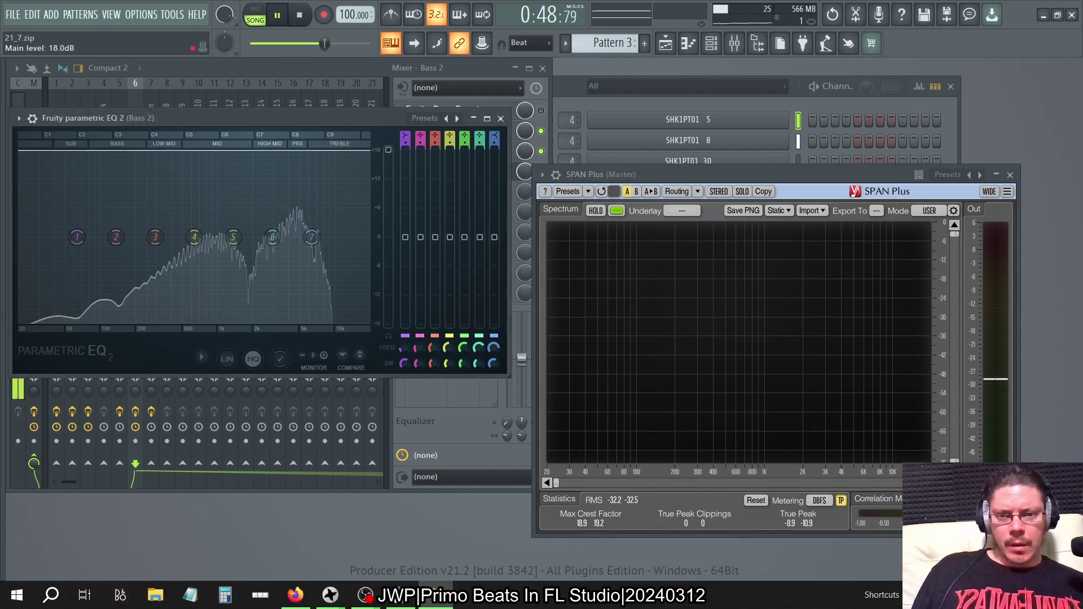
left_click(500, 118)
Step: Try a 28% quick fade out on the PD Syn-Bass C2 sample, reset it, and enable loop points
left_click(601, 100)
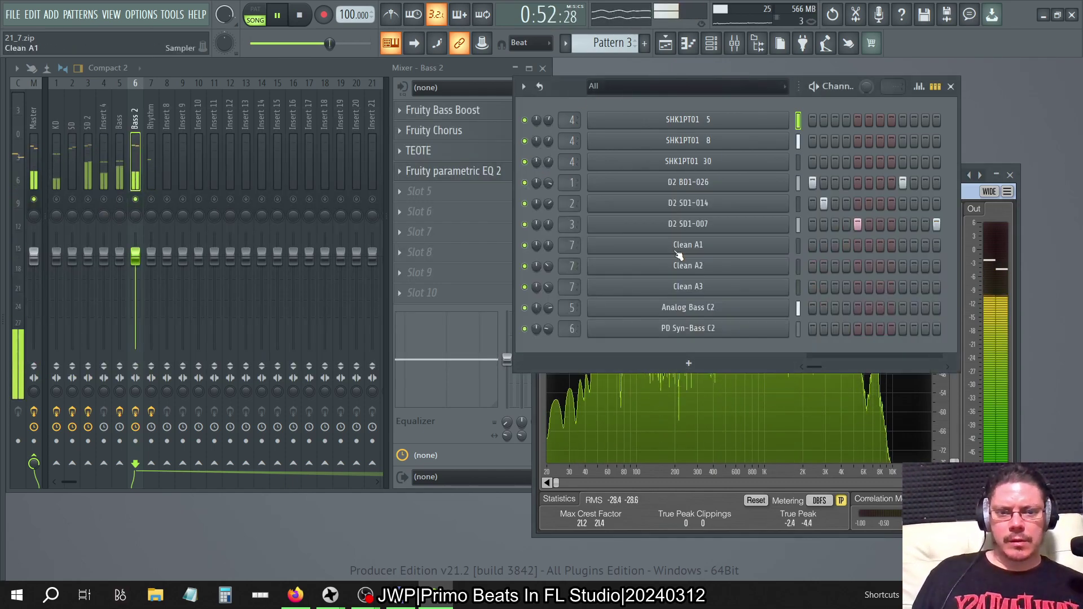
left_click(700, 328)
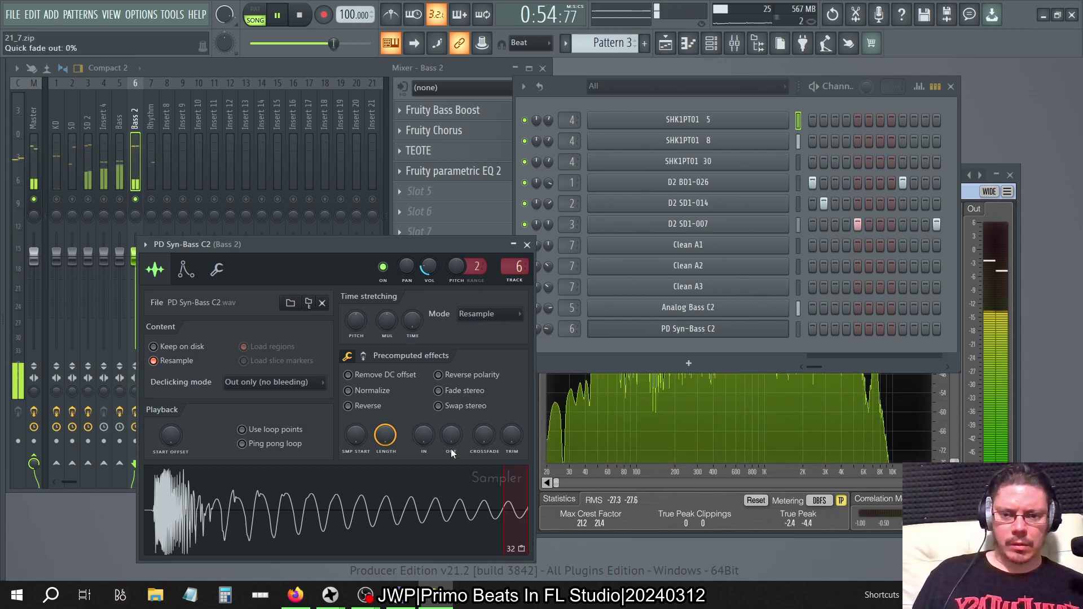
left_click_drag(451, 442, 451, 429)
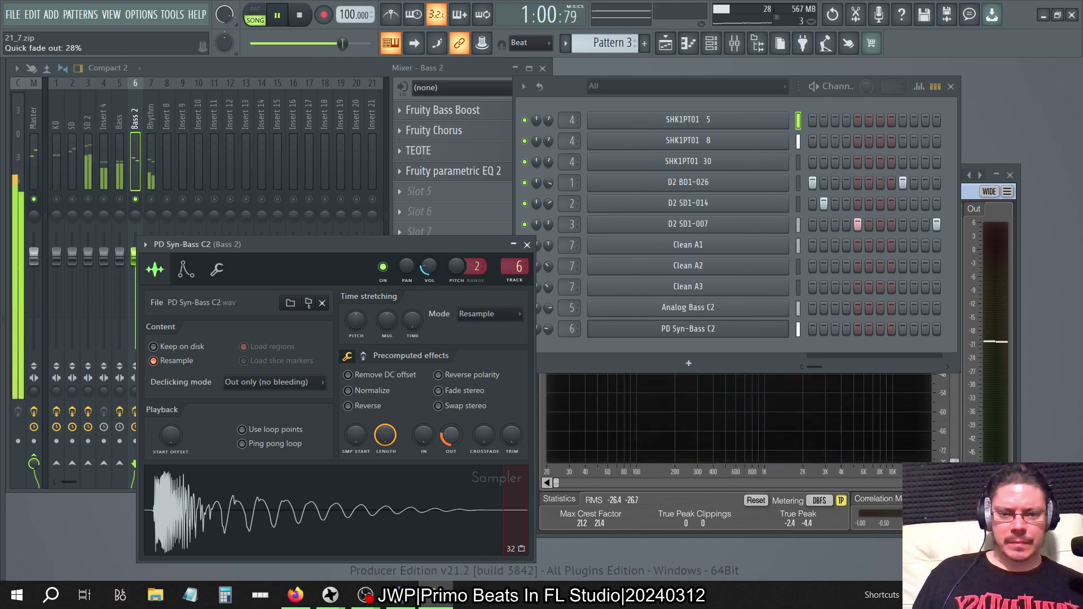
left_click_drag(452, 435, 452, 451)
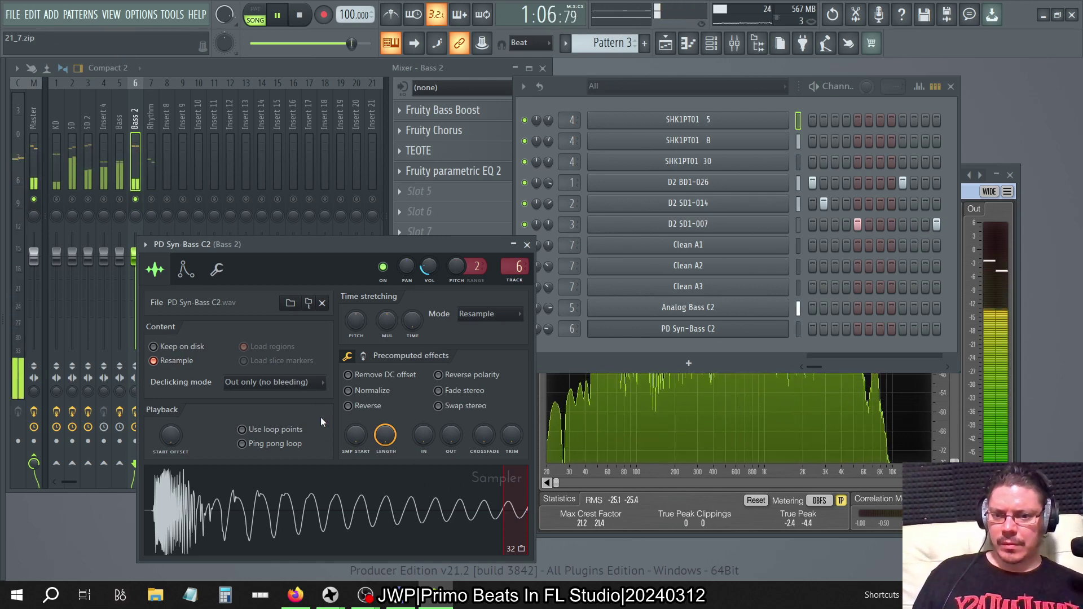
left_click(259, 436)
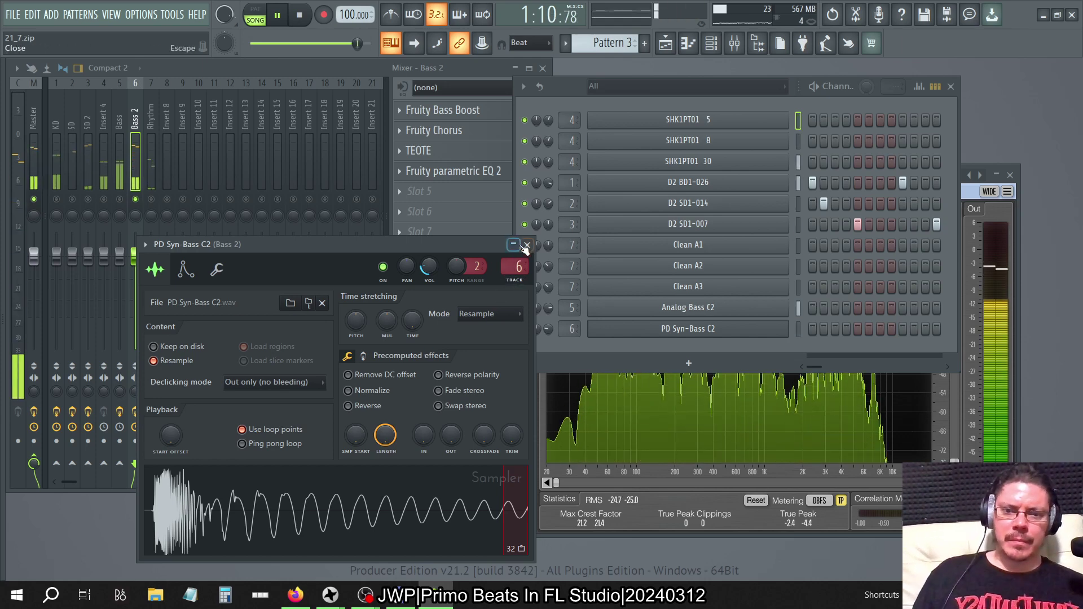
Step: Enable loop points for the Analog Bass C2 sample and close its channel window
left_click(677, 308)
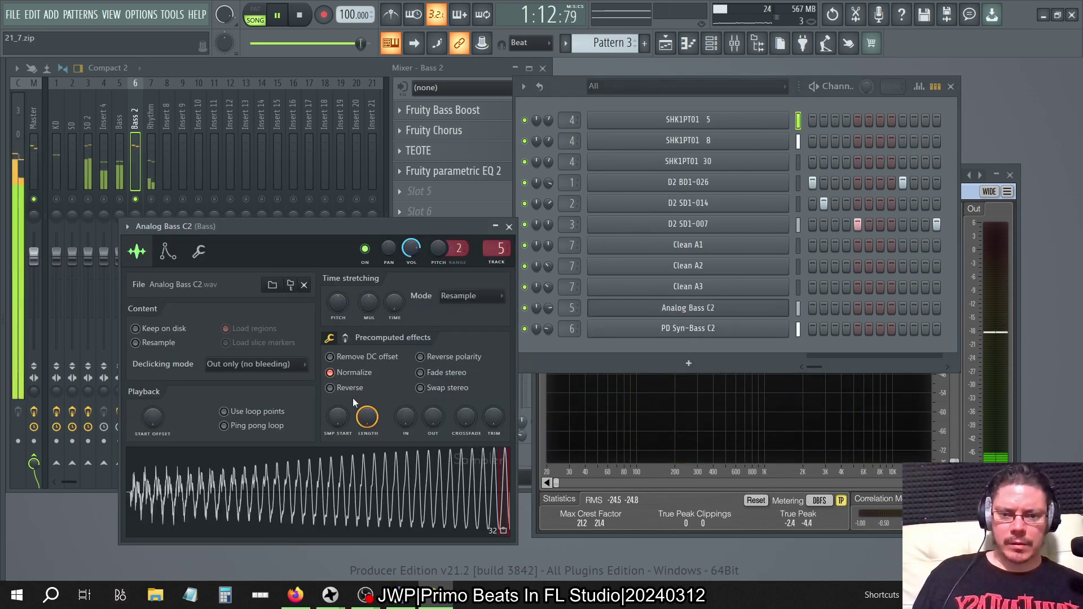
left_click(248, 412)
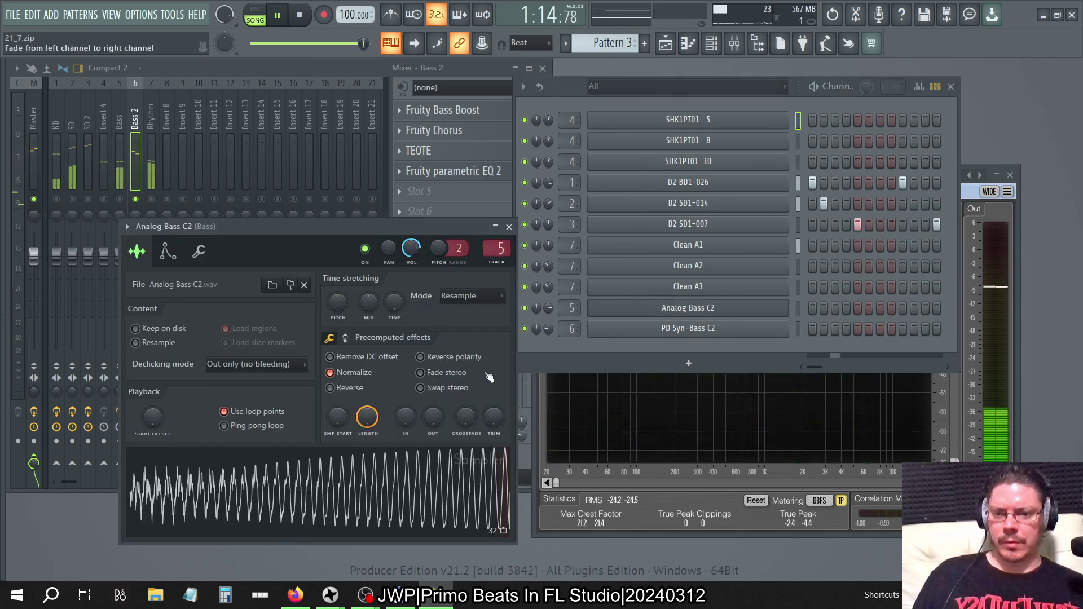
left_click(509, 226)
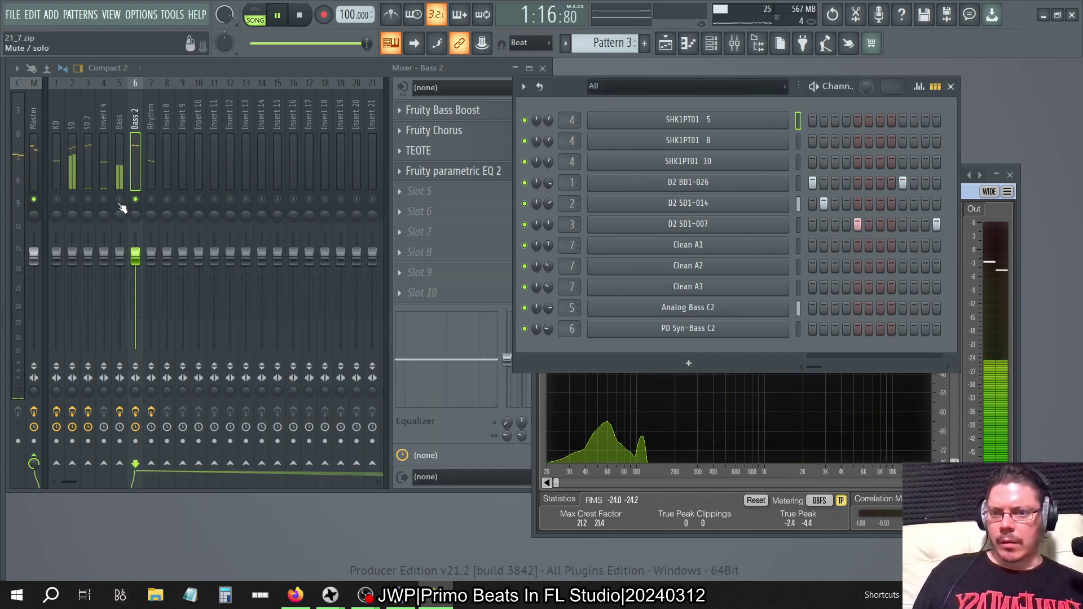
Step: Unmute the Bass track, mute Bass 2 so only Bass plays, and close the channel rack
left_click(120, 199)
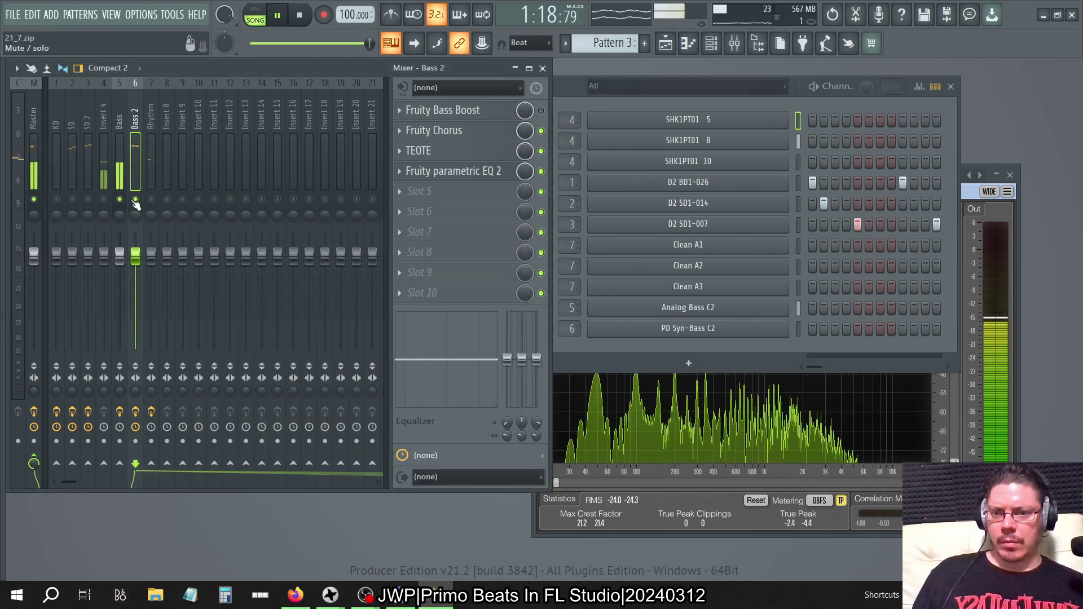
left_click(135, 200)
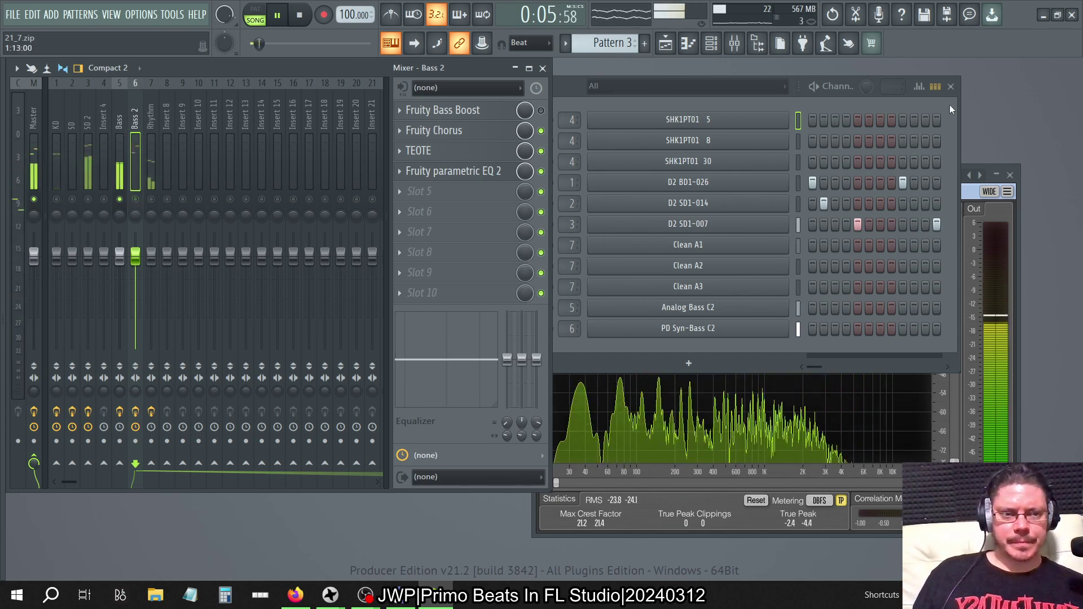
left_click(951, 86)
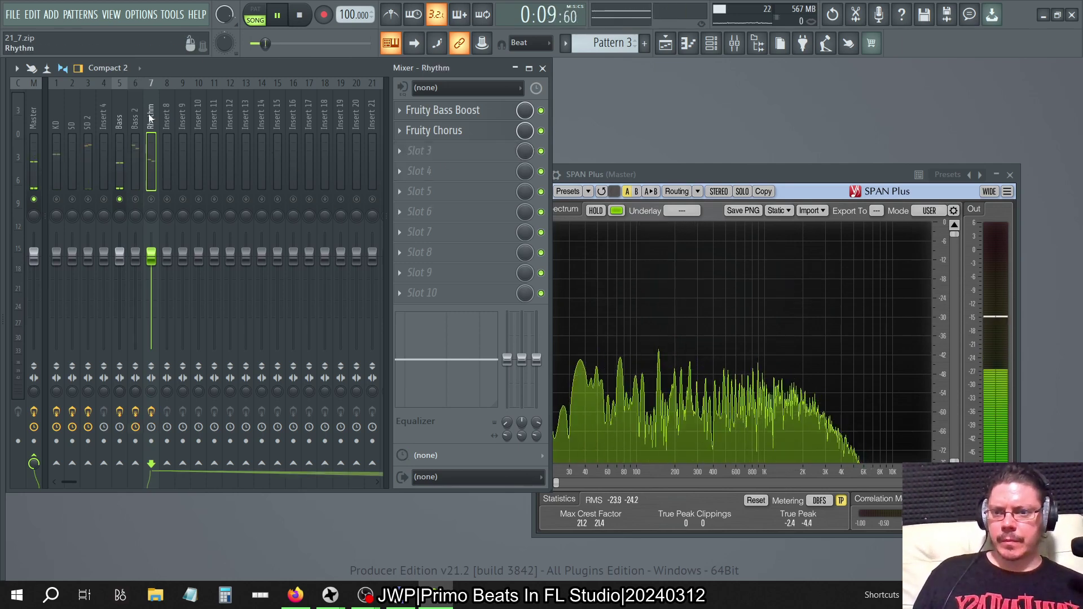
Step: Add Fruity Parametric EQ 2 to slot 3 of the Bass track and set its main level to about 12 dB
left_click(119, 141)
left_click(408, 151)
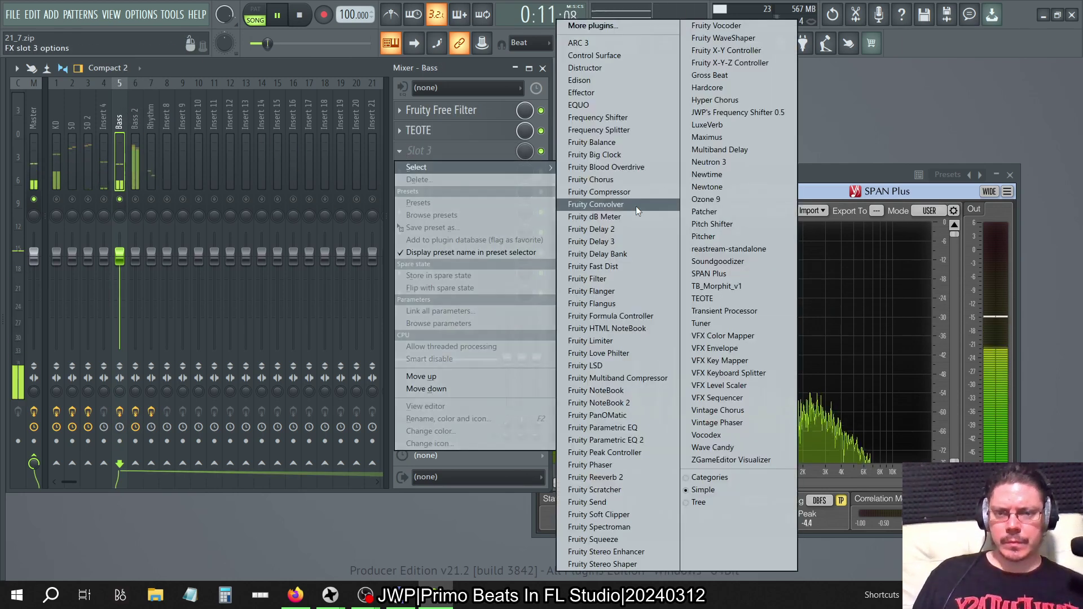
left_click(664, 432)
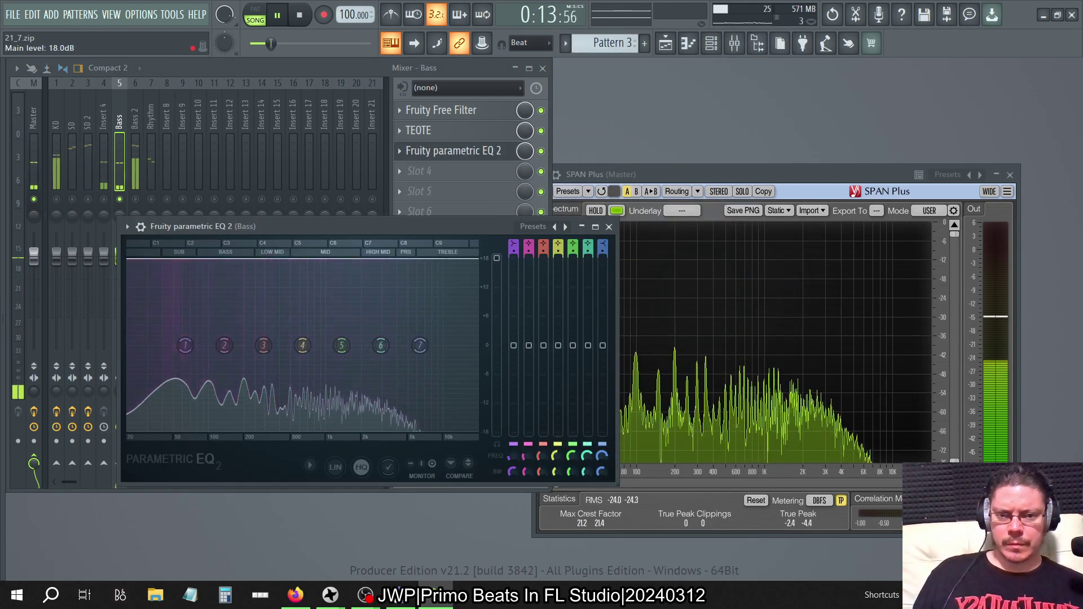
left_click_drag(497, 257, 496, 287)
Step: Compare the Bass track's spectrum in SPAN Plus with Parametric EQ 2 and TEOTE bypassed, and re-enable both effects
left_click(707, 174)
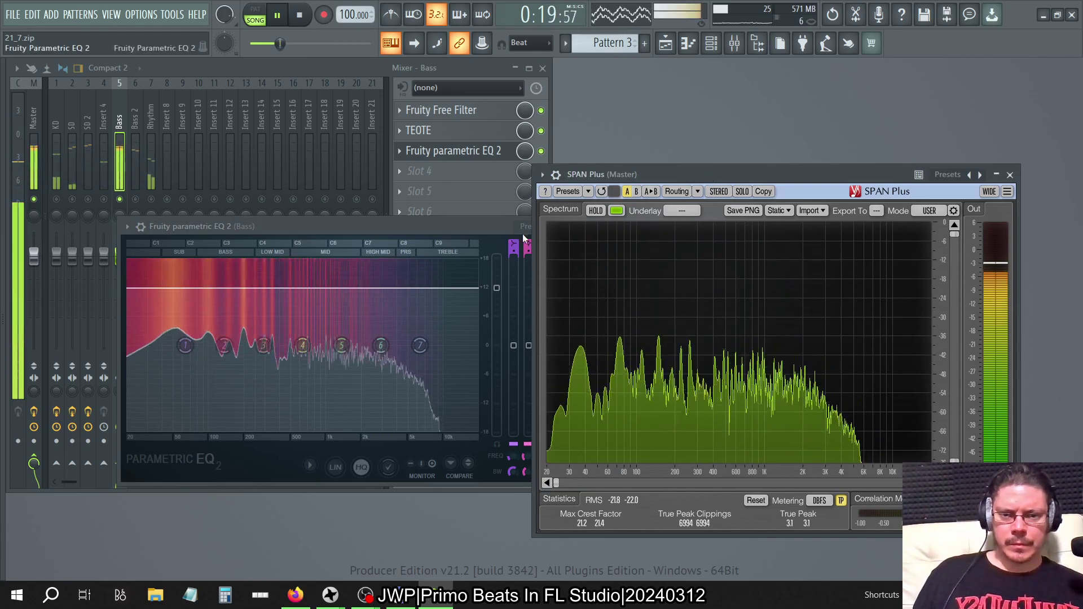
left_click(540, 152)
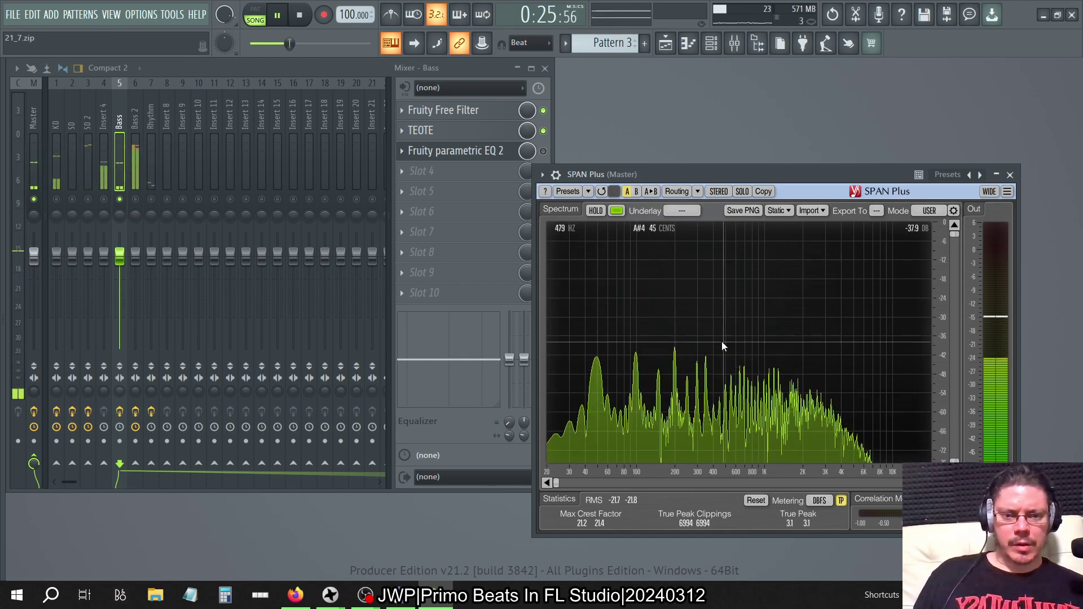
left_click(543, 131)
left_click(675, 174)
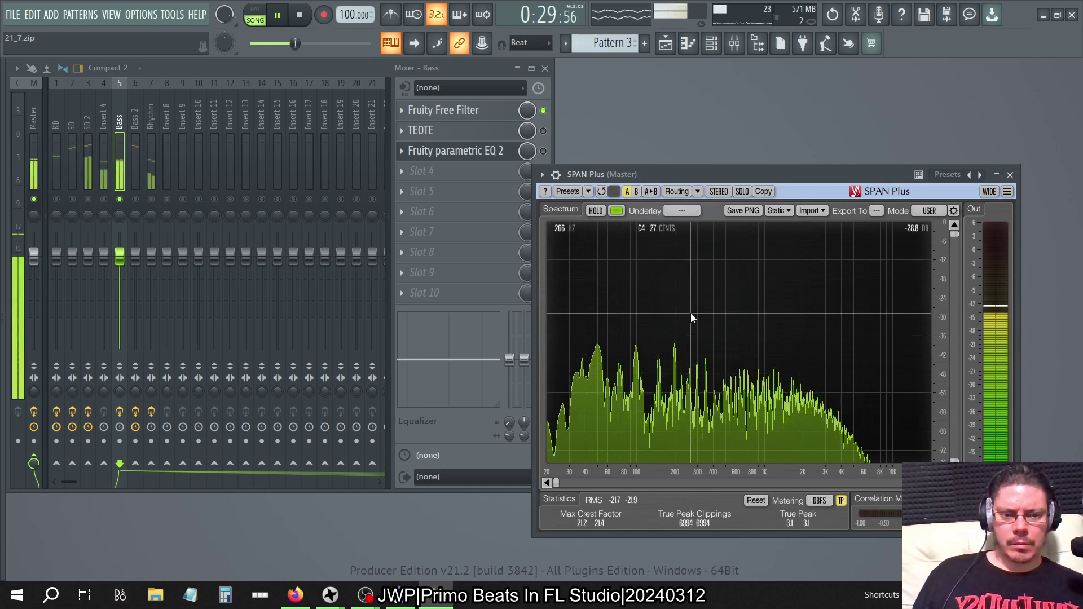
left_click(543, 131)
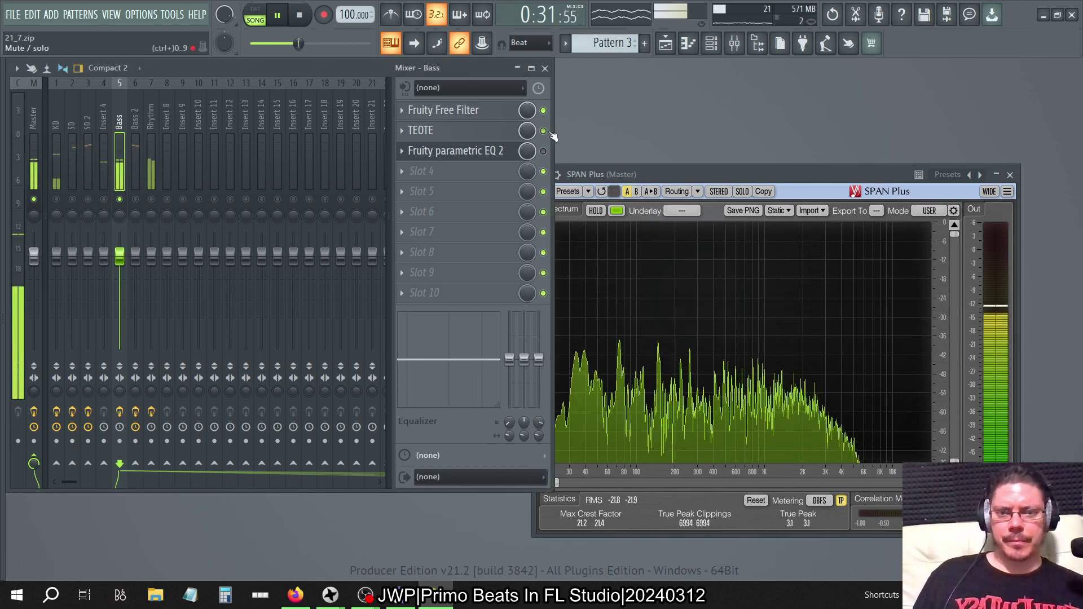
left_click(544, 151)
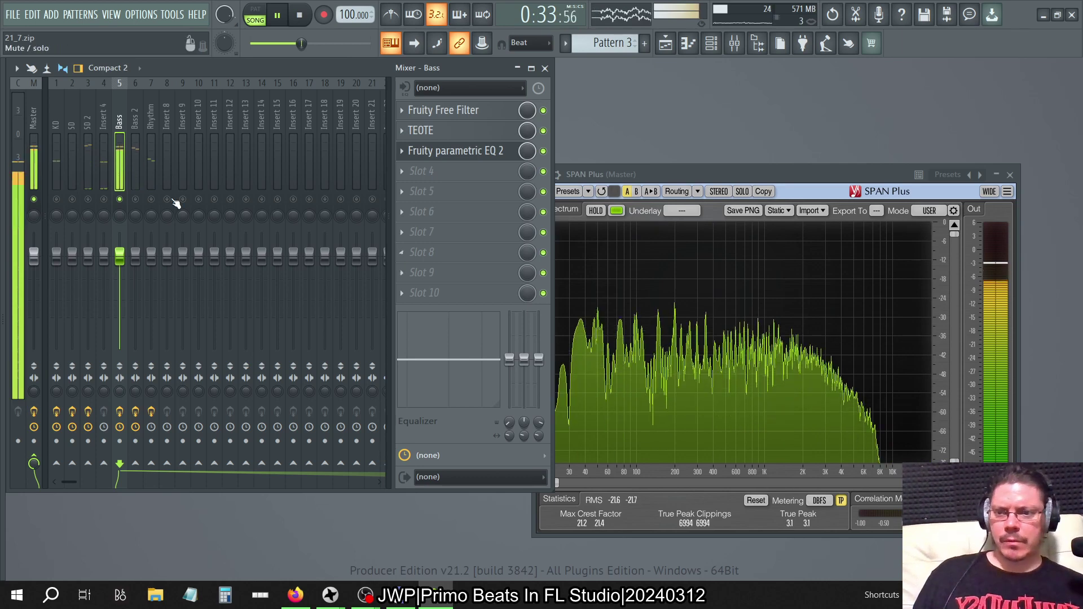
Step: Unsolo the Bass track and solo the Rhythm track in the mixer
right_click(121, 199)
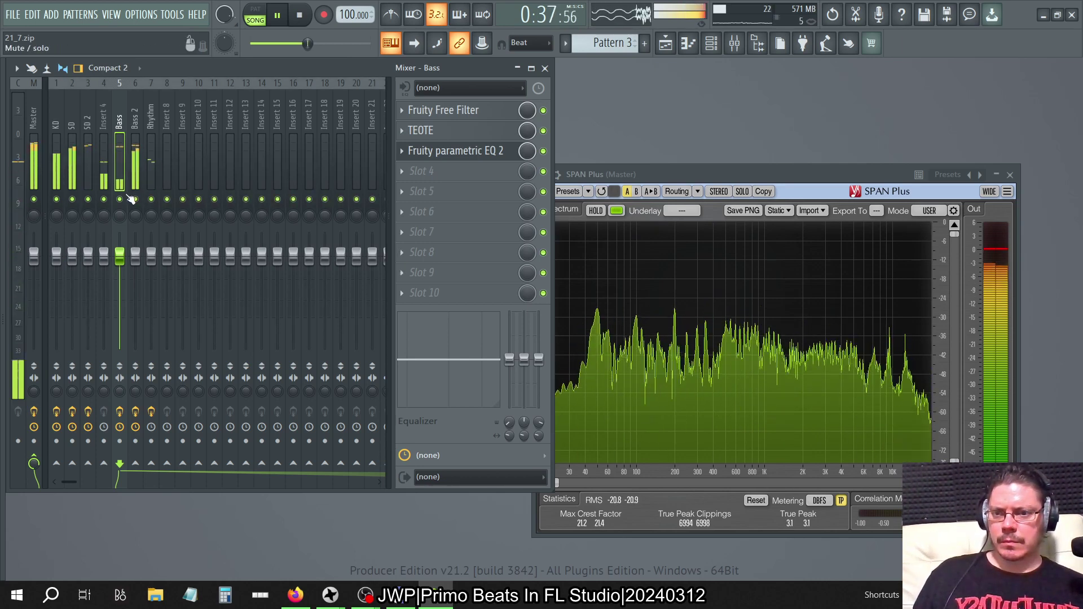
left_click(153, 206)
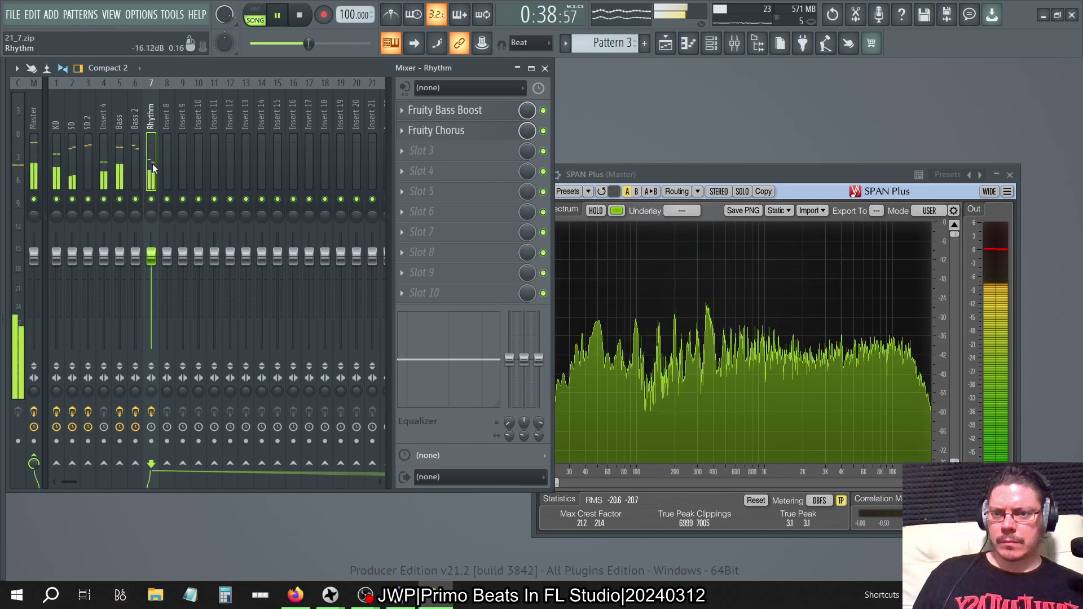
right_click(158, 204)
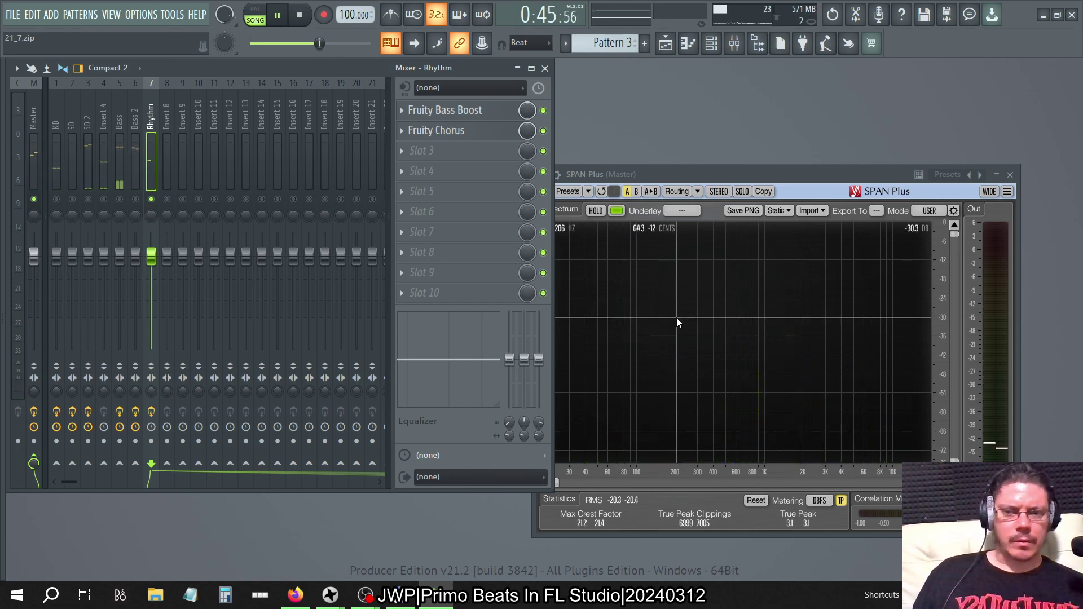
Step: Check Fruity Bass Boost on the Rhythm track and delete it from slot 1
left_click(477, 111)
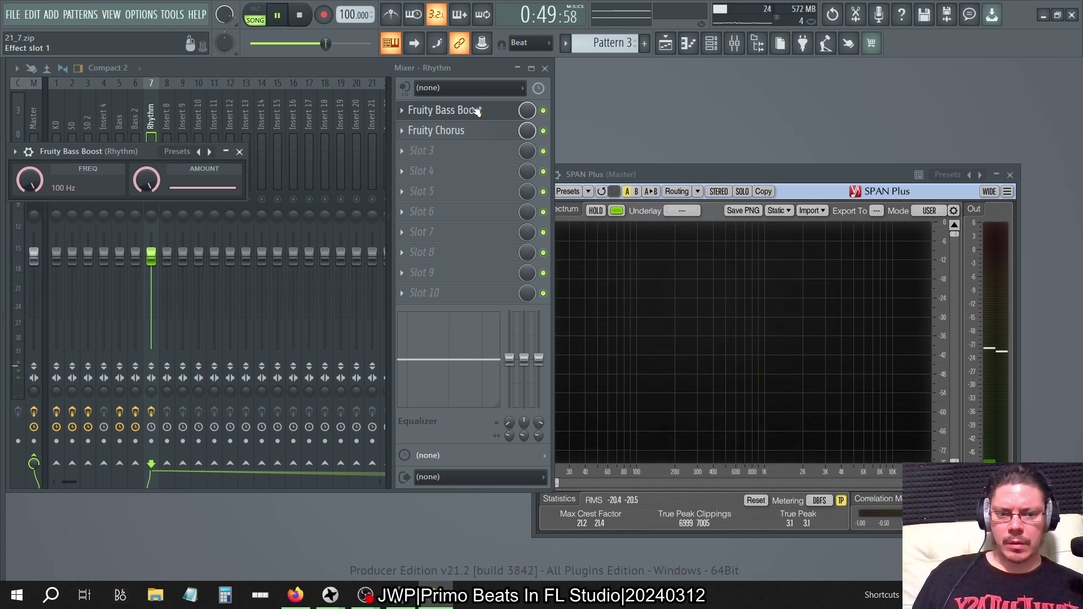
left_click(477, 110)
left_click(402, 110)
left_click(425, 140)
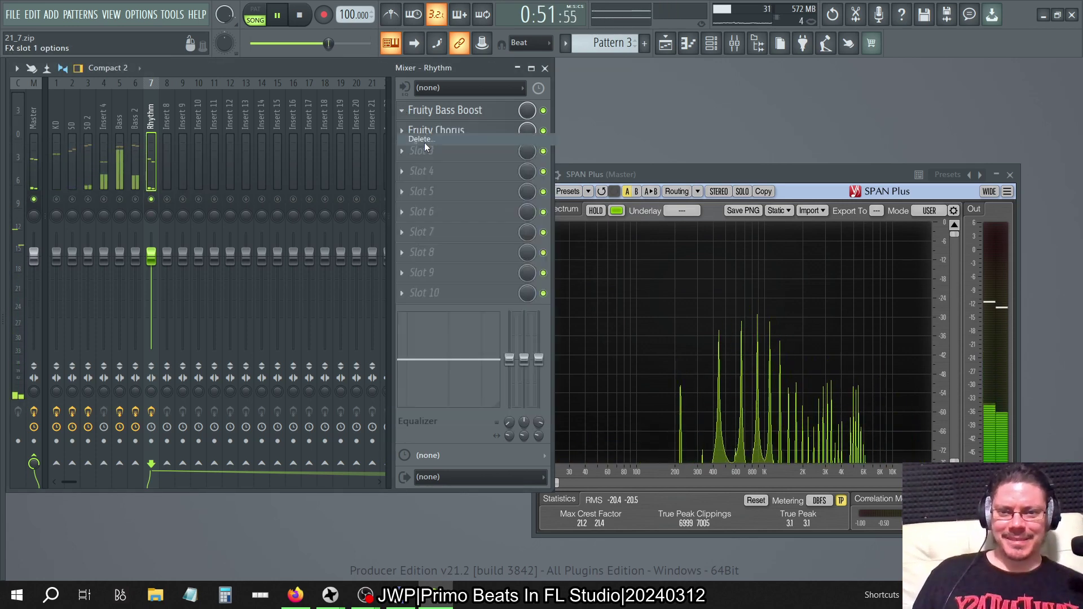
left_click(587, 341)
Step: Add Fruity Parametric EQ 2 to slot 3 of the Rhythm track, load its Roll Off preset, and close it
left_click(402, 151)
mouse_move(451, 167)
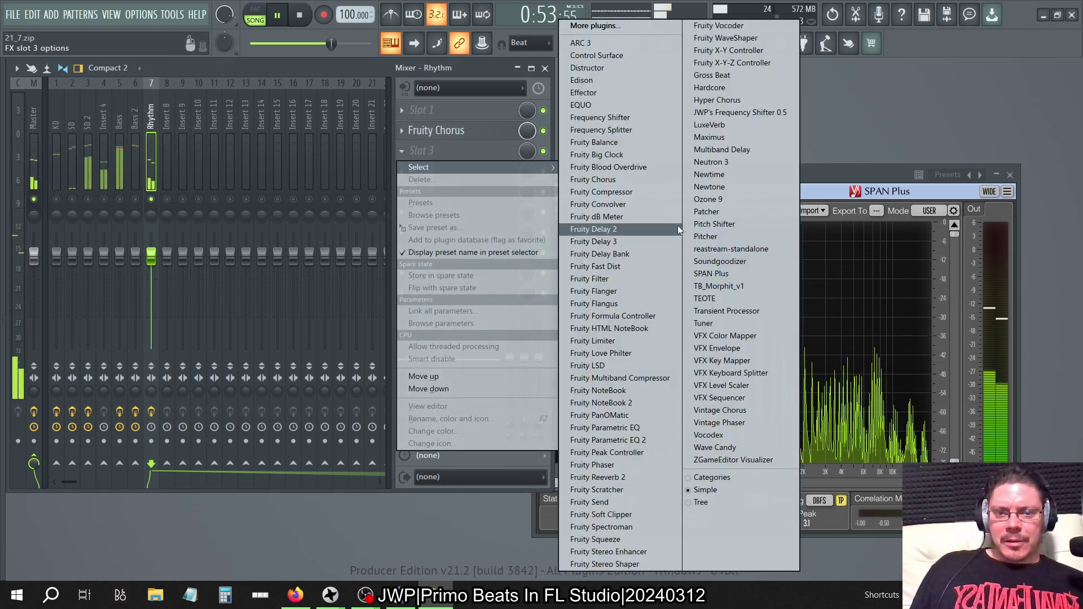
left_click(659, 441)
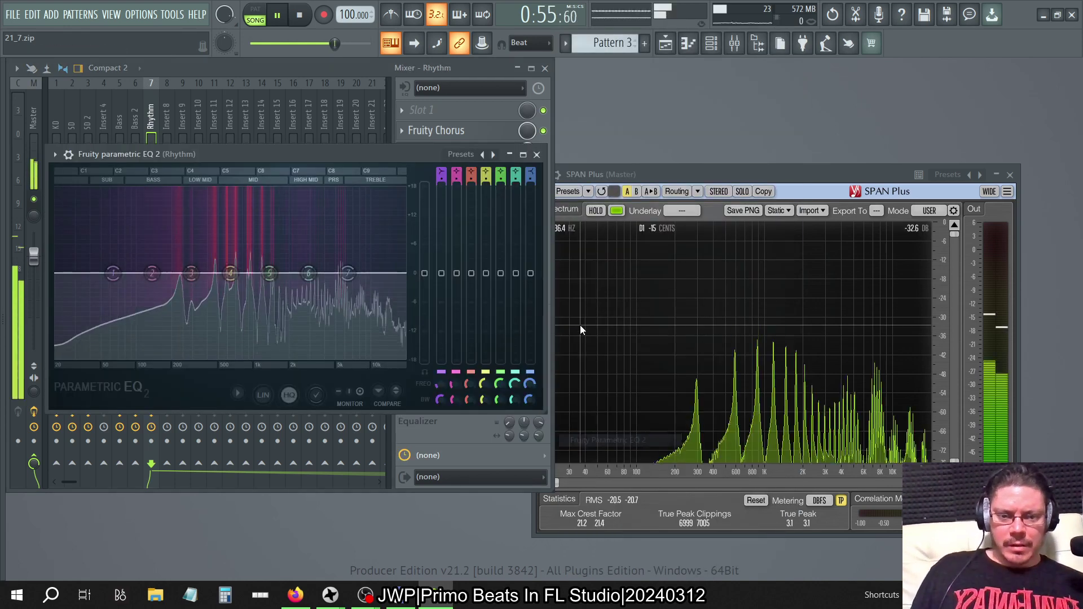
right_click(492, 155)
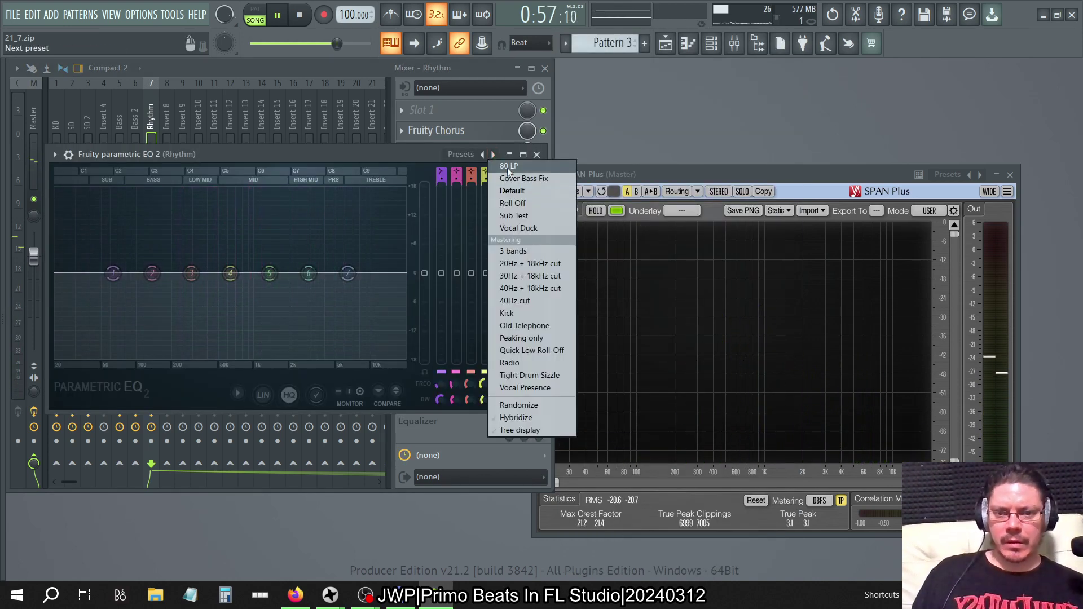
left_click(513, 203)
left_click(537, 155)
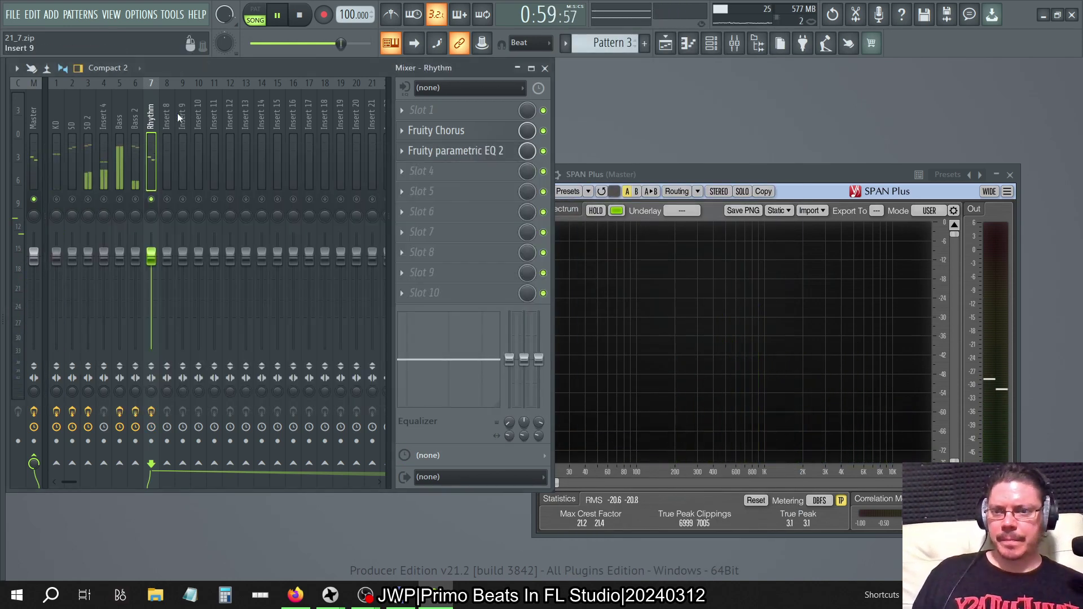
Step: Add a second Fruity Parametric EQ 2 to slot 5 of the Bass 2 track and close its window
left_click(133, 113)
left_click(423, 191)
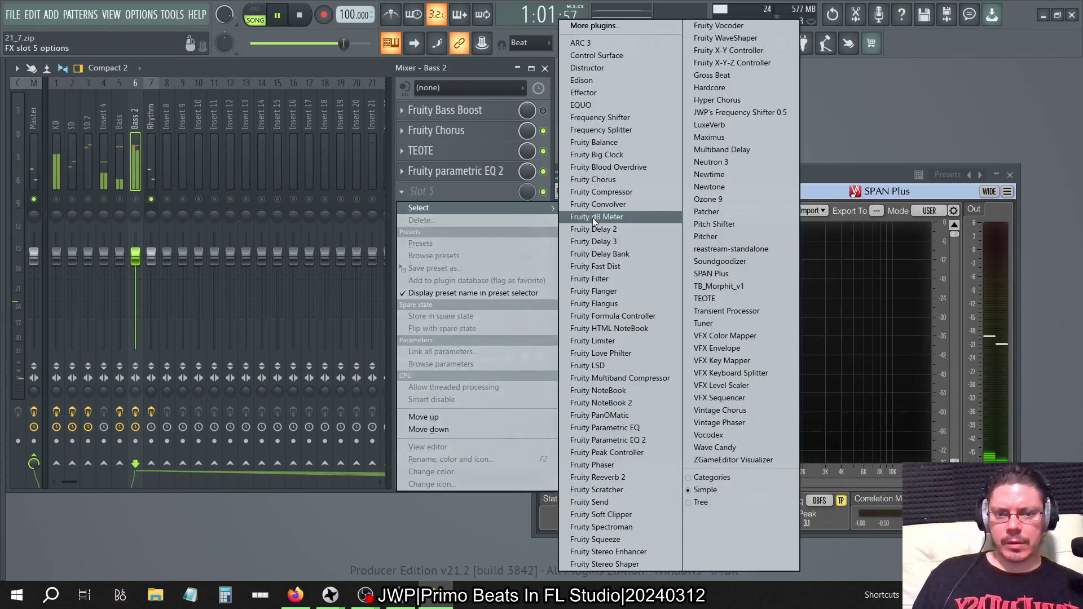
left_click(639, 441)
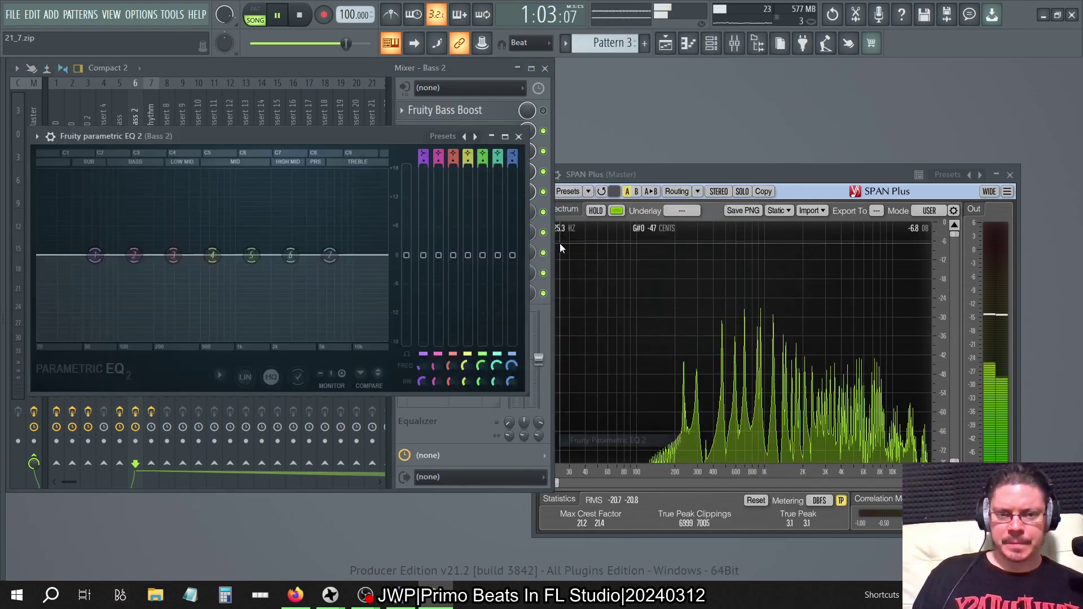
left_click(466, 135)
left_click(384, 139)
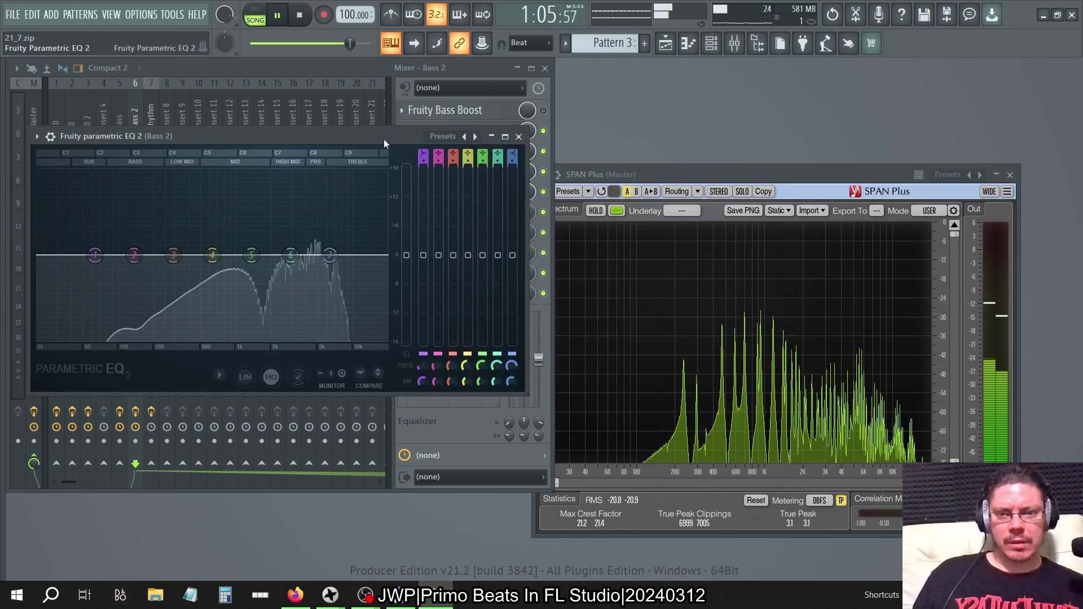
left_click(519, 136)
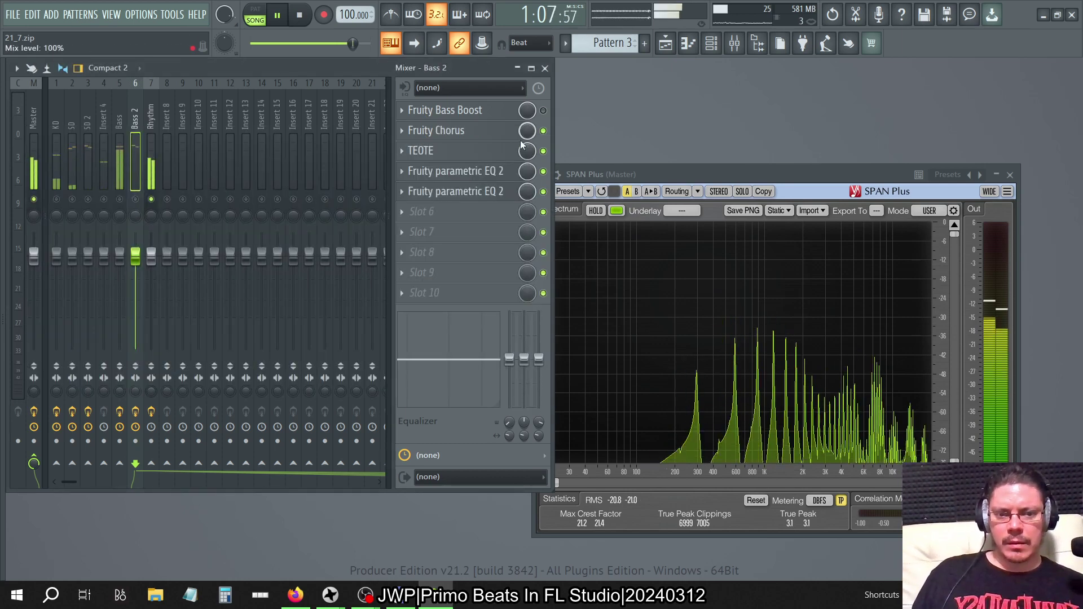
Step: Raise the main level of the Rhythm track's Fruity Parametric EQ 2 to 18 dB and unsolo the track
left_click(151, 118)
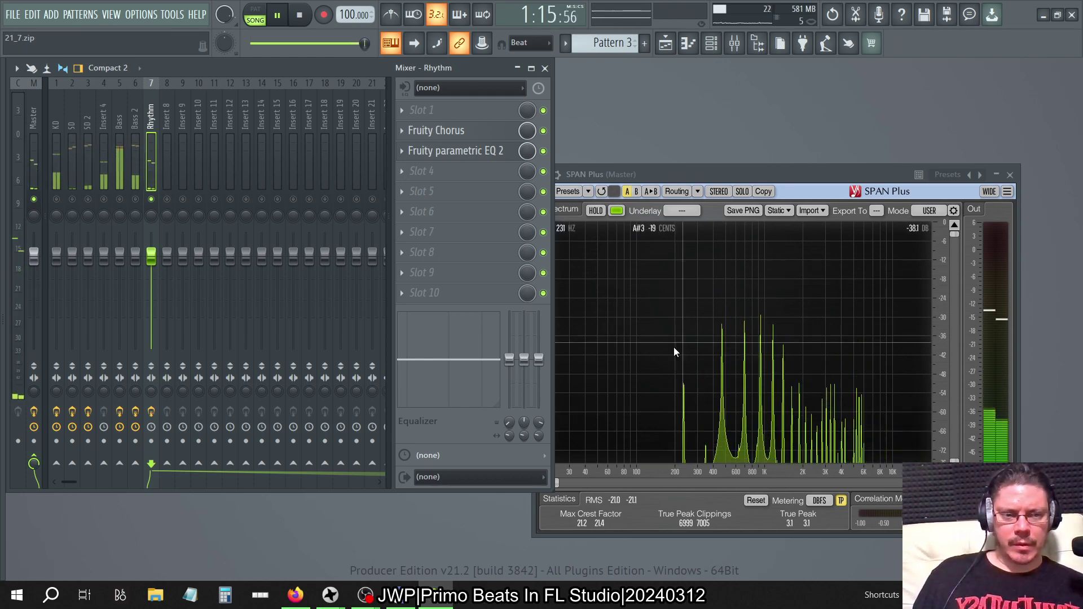
left_click(438, 156)
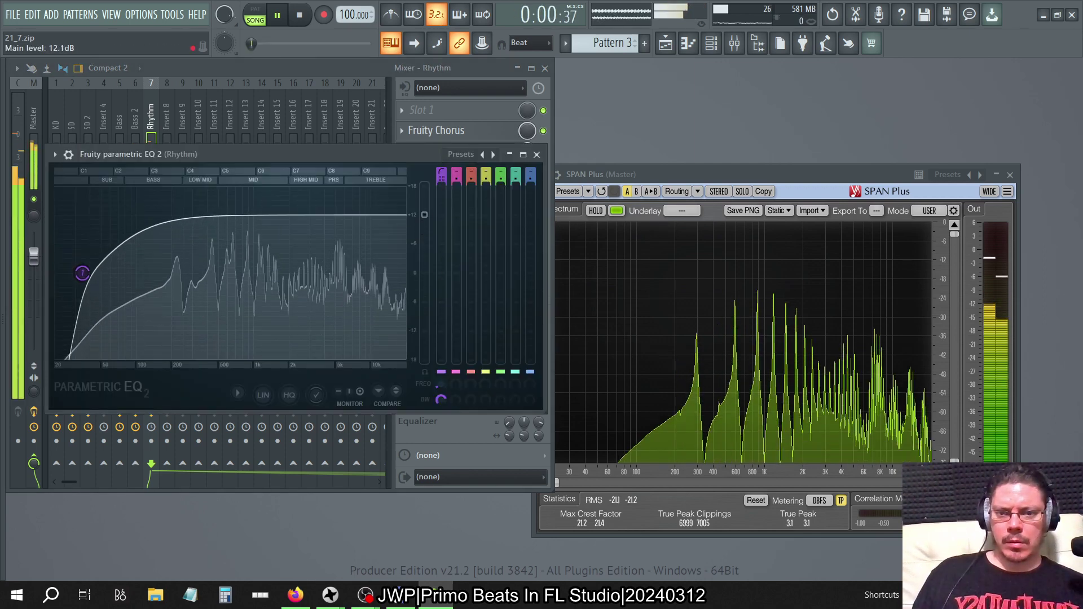
left_click_drag(373, 155, 413, 198)
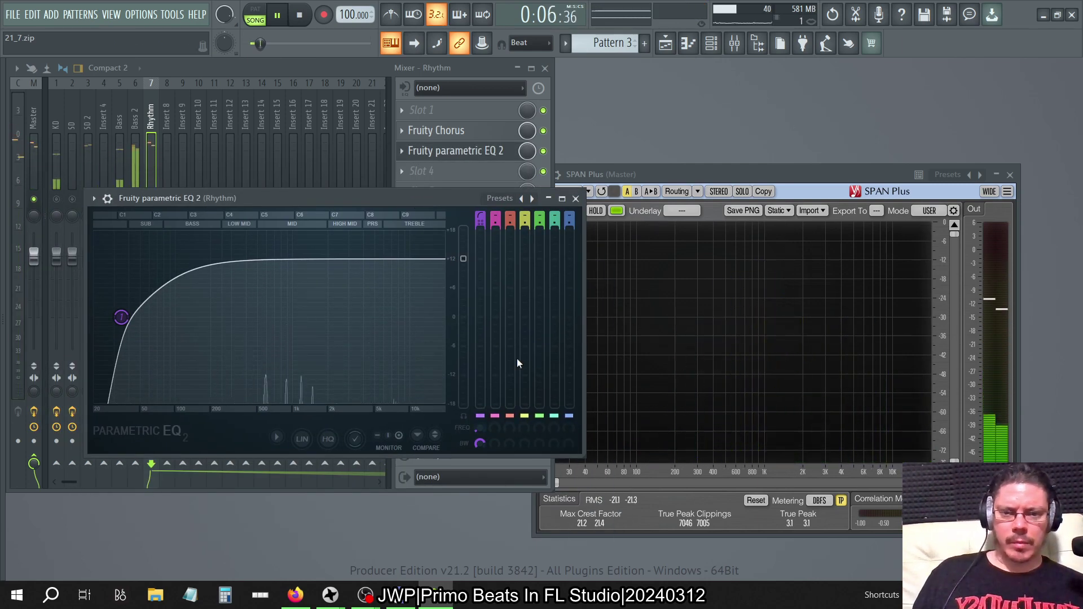
left_click_drag(476, 275, 474, 246)
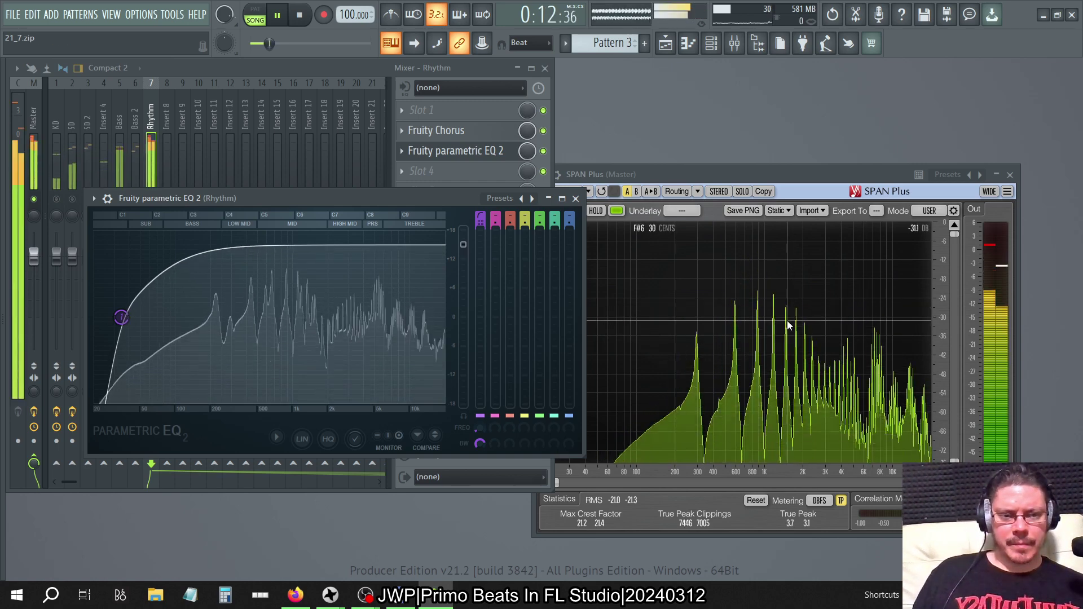
left_click_drag(463, 245, 464, 230)
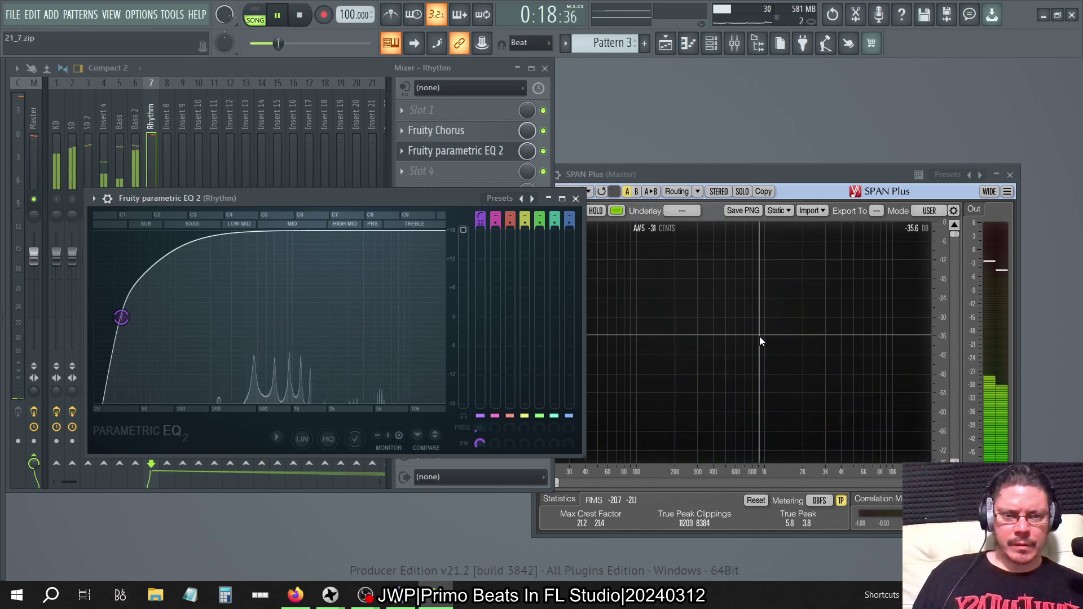
left_click(154, 94)
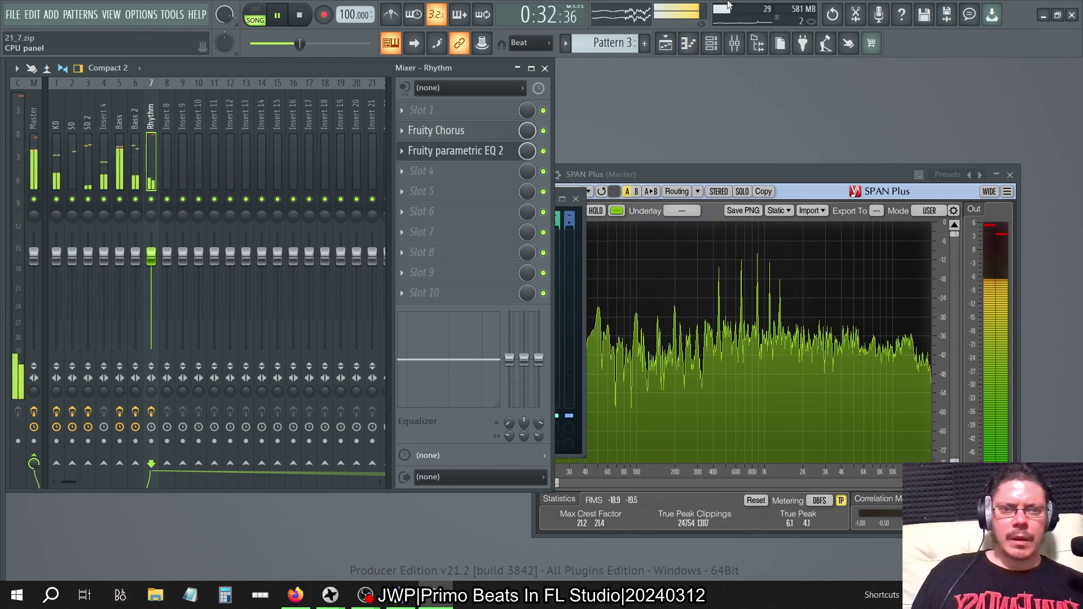
Step: Turn off Use loop points for the Clean A1 sample from the channel rack and close its sampler window
left_click(711, 43)
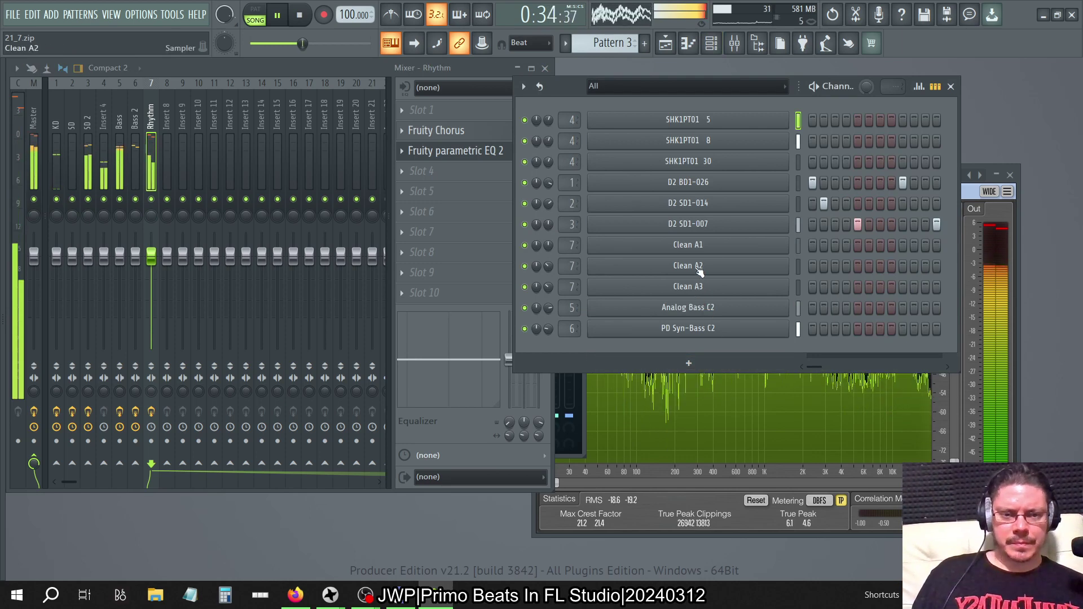
left_click(691, 249)
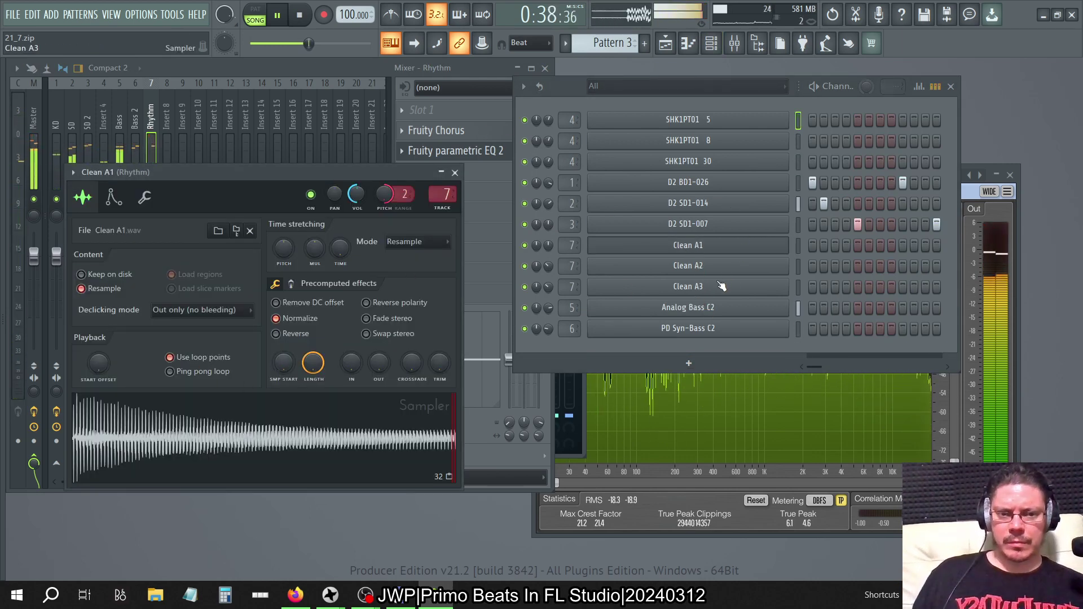
left_click(206, 352)
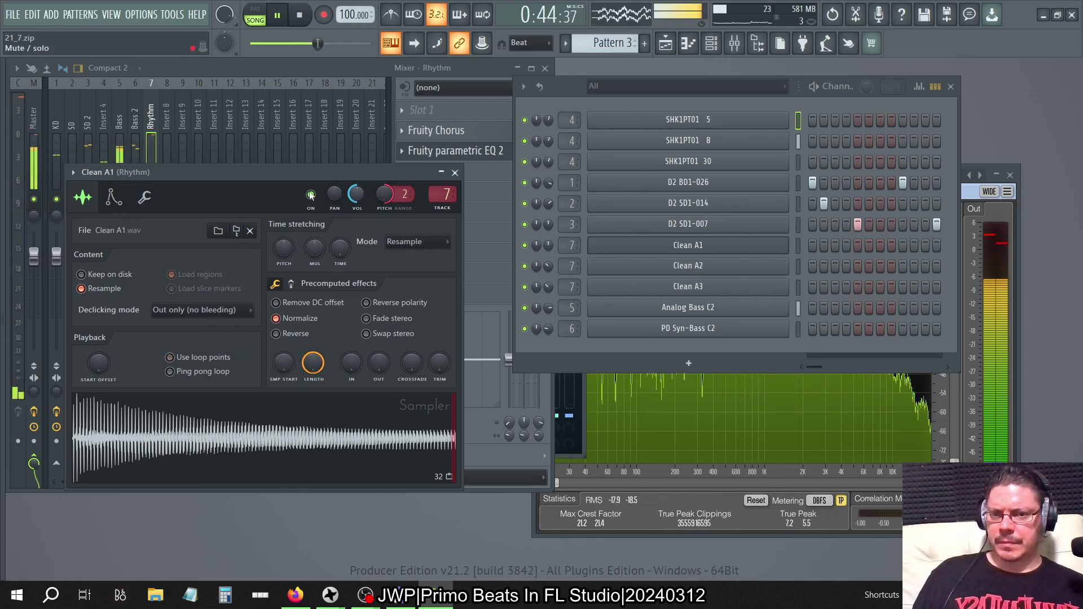
left_click(455, 172)
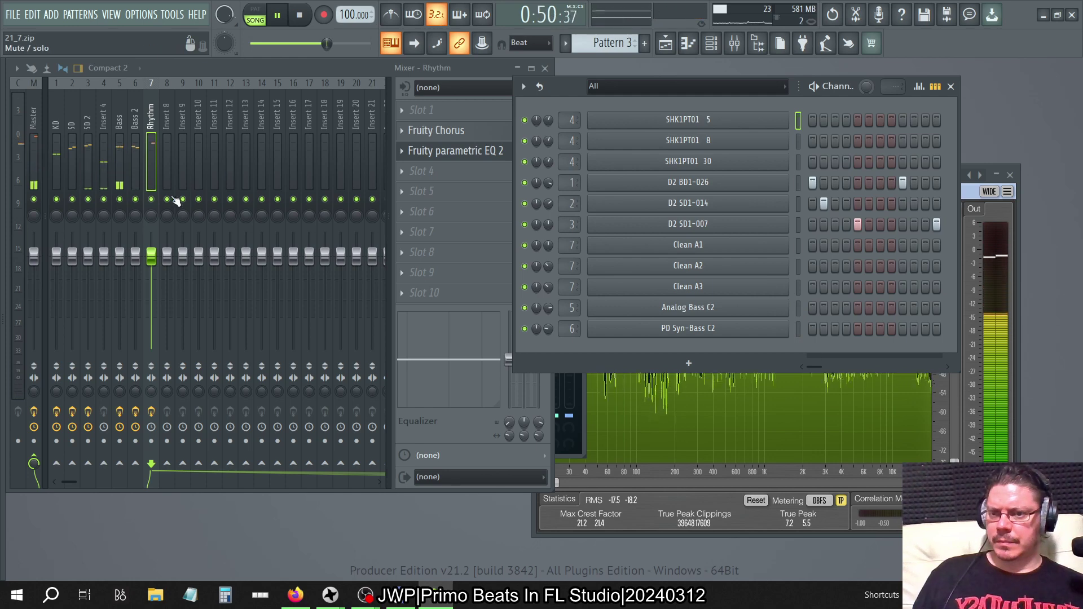
Step: Mute the Rhythm track and turn off Use loop points for the Analog Bass C2 sample
left_click(152, 200)
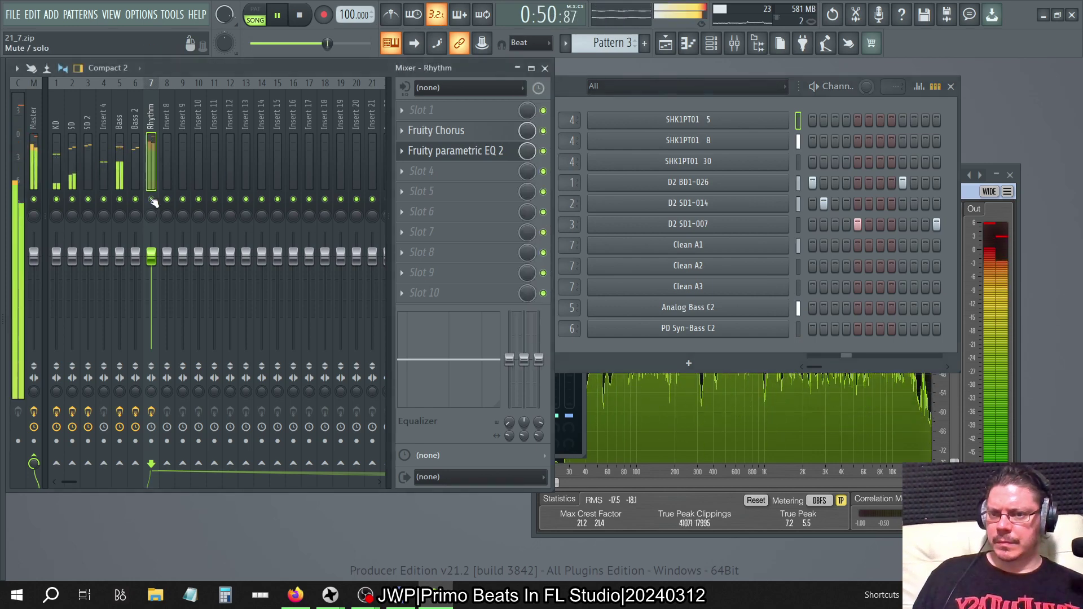
left_click(113, 92)
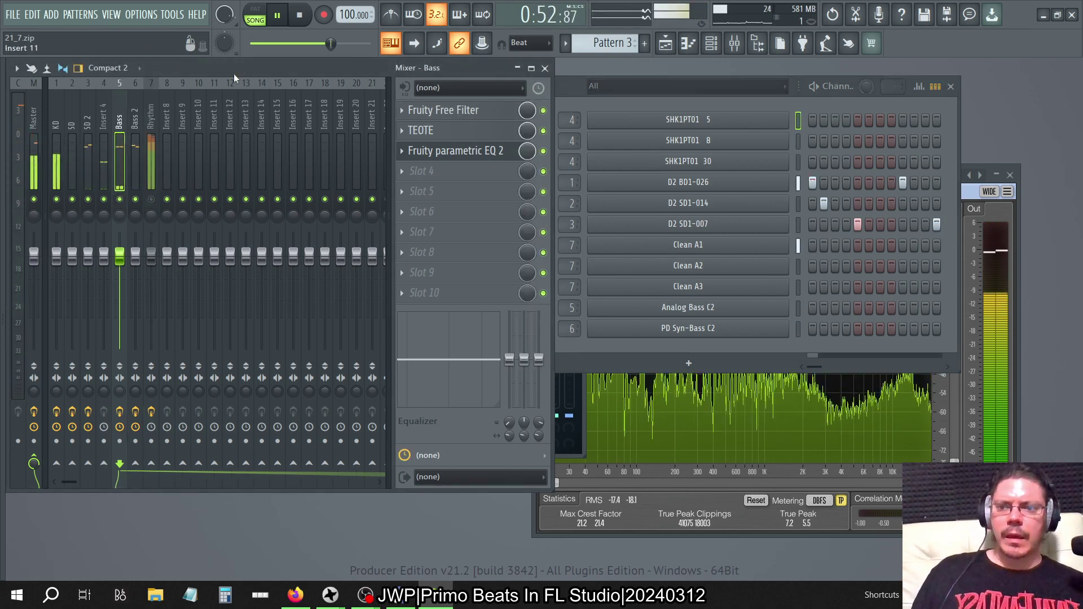
left_click(642, 312)
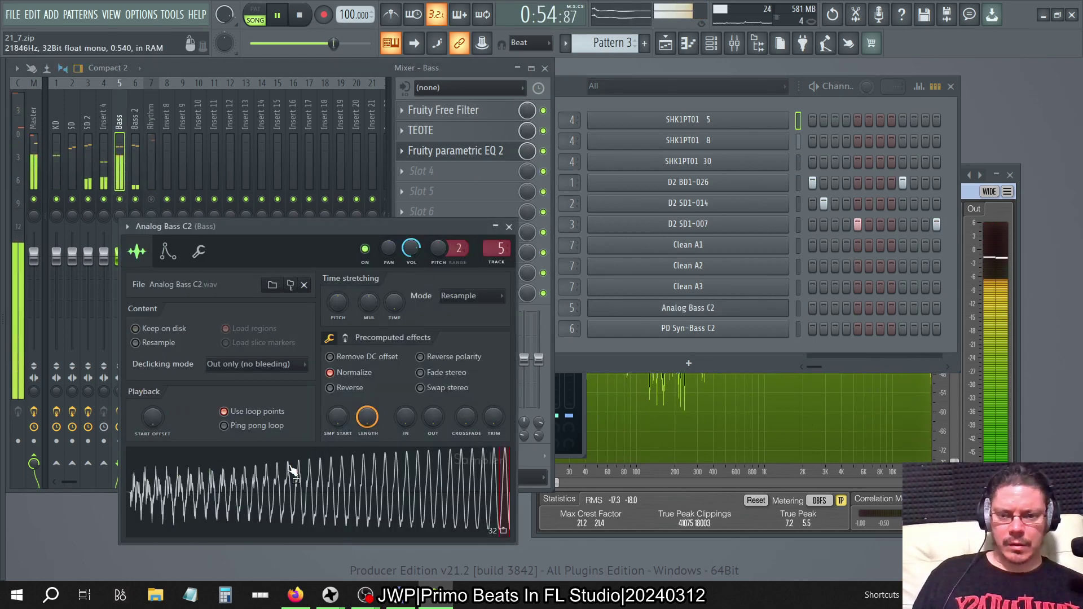
left_click(682, 332)
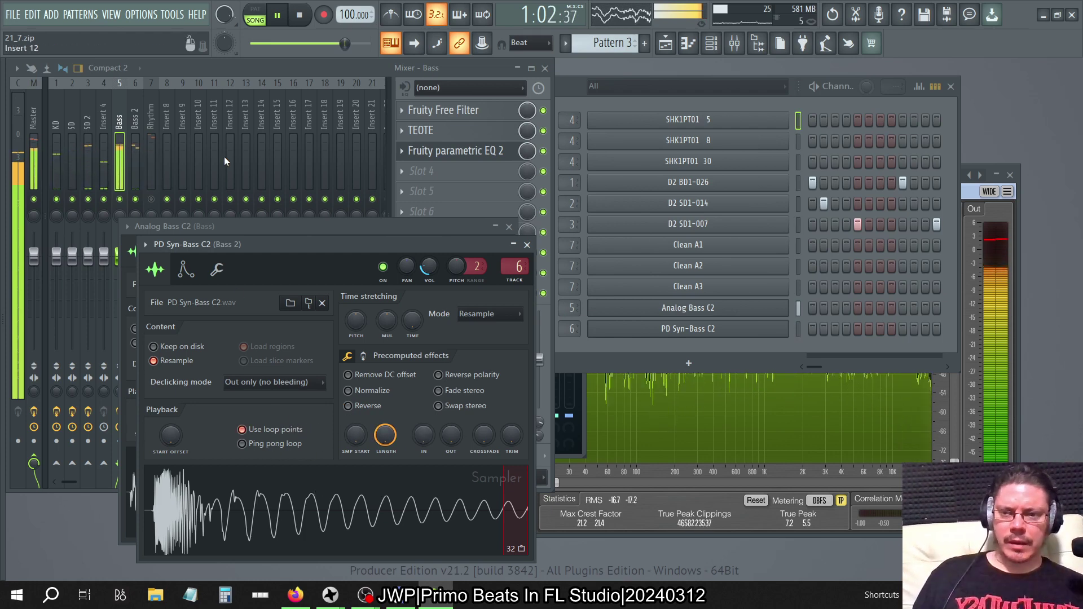
left_click(527, 245)
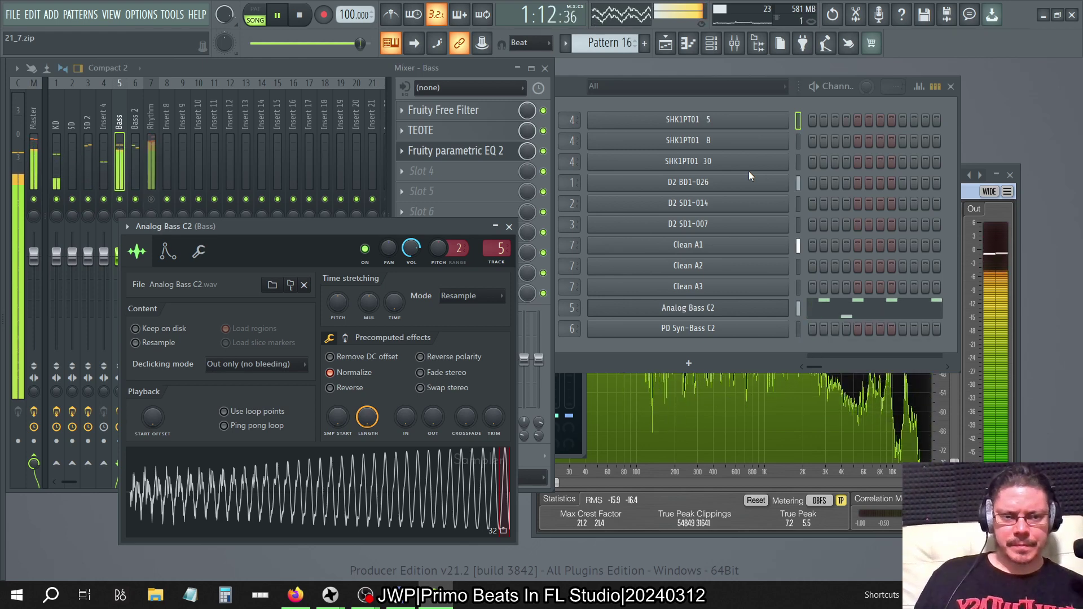
Step: Open Pattern 15's Analog Bass C2 notes in the piano roll and lengthen them with the Articulate tool
left_click(882, 314)
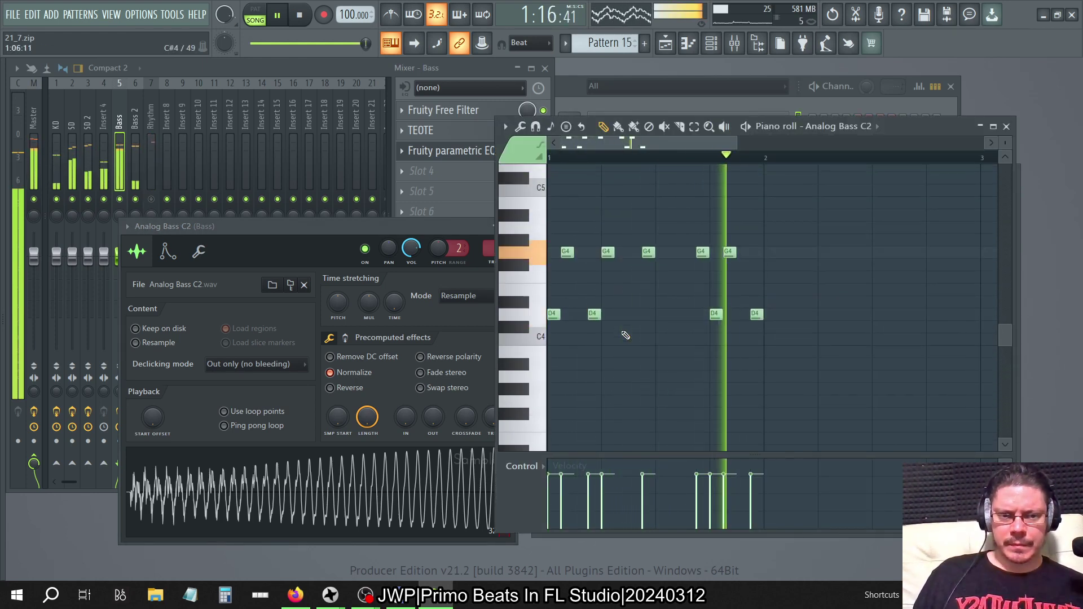
left_click(520, 127)
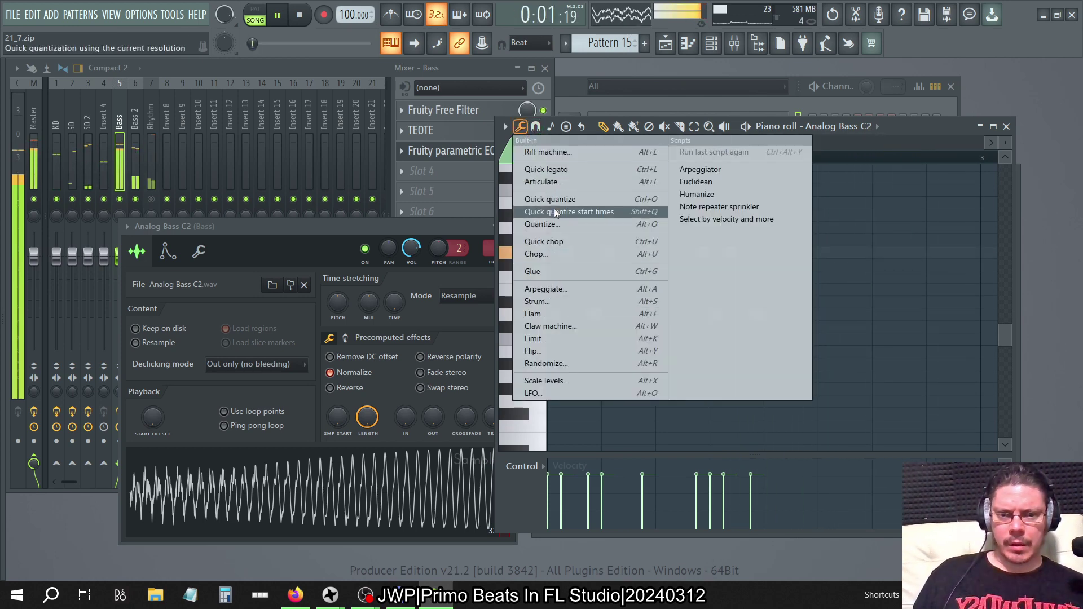
left_click(542, 182)
key("Return")
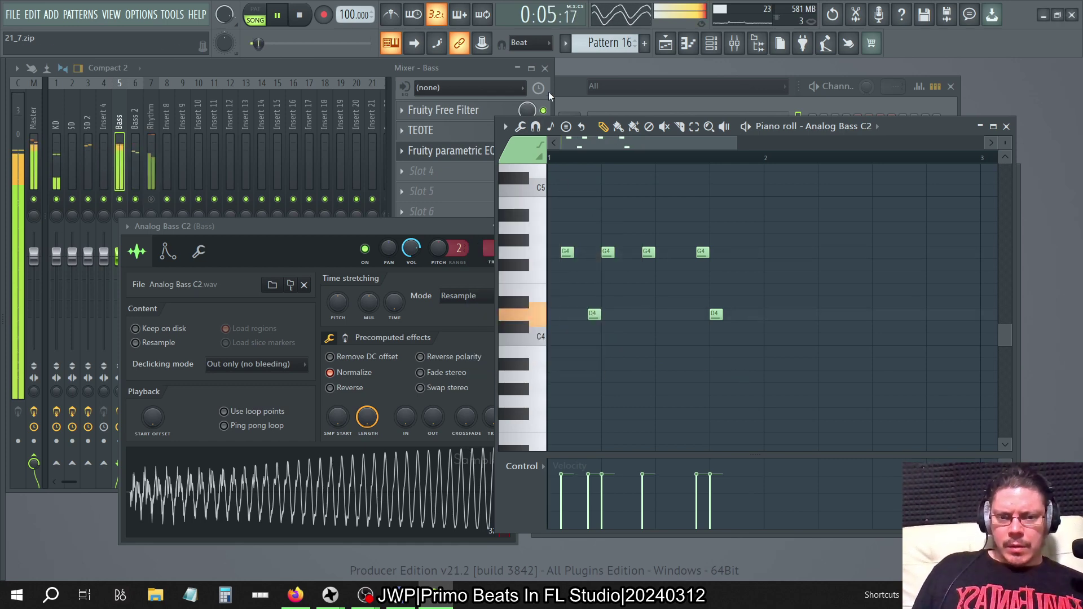
Step: Lengthen the Analog Bass C2 notes in Patterns 16 and 17 with the Articulate tool
left_click(520, 127)
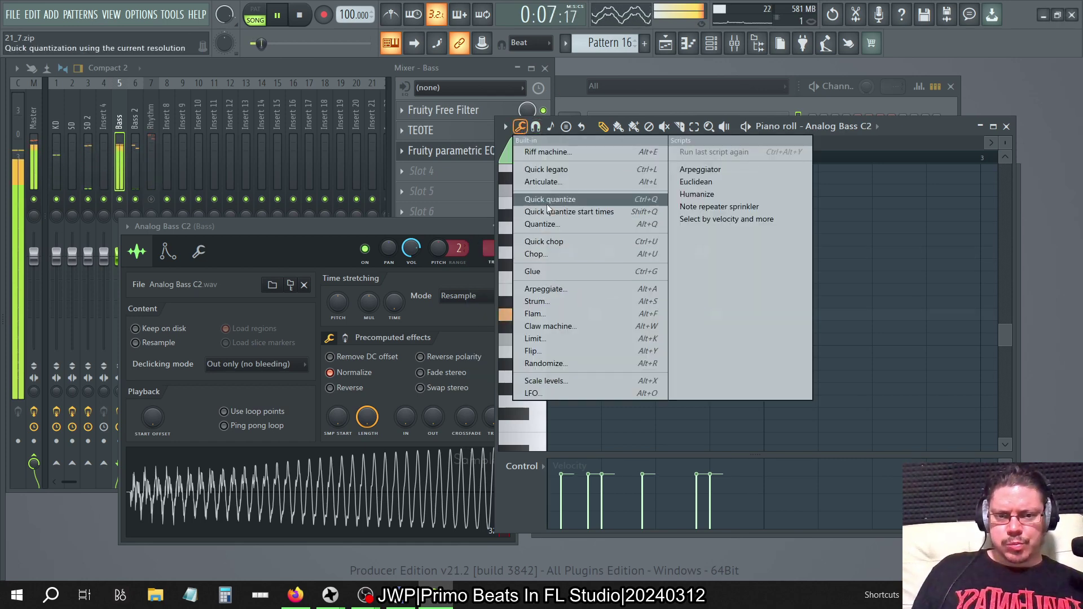
left_click(540, 182)
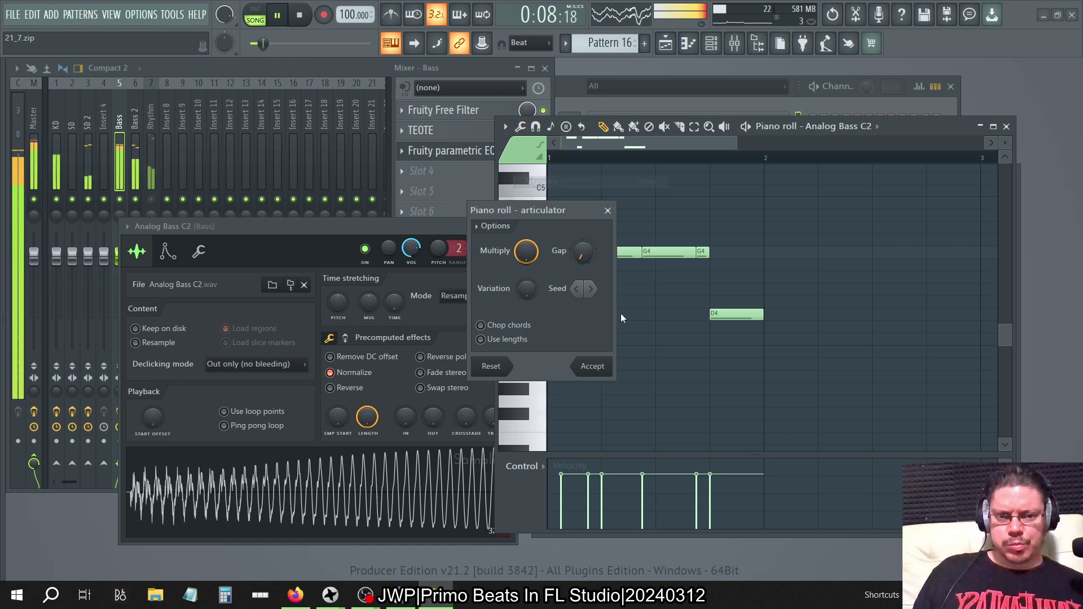
left_click(598, 368)
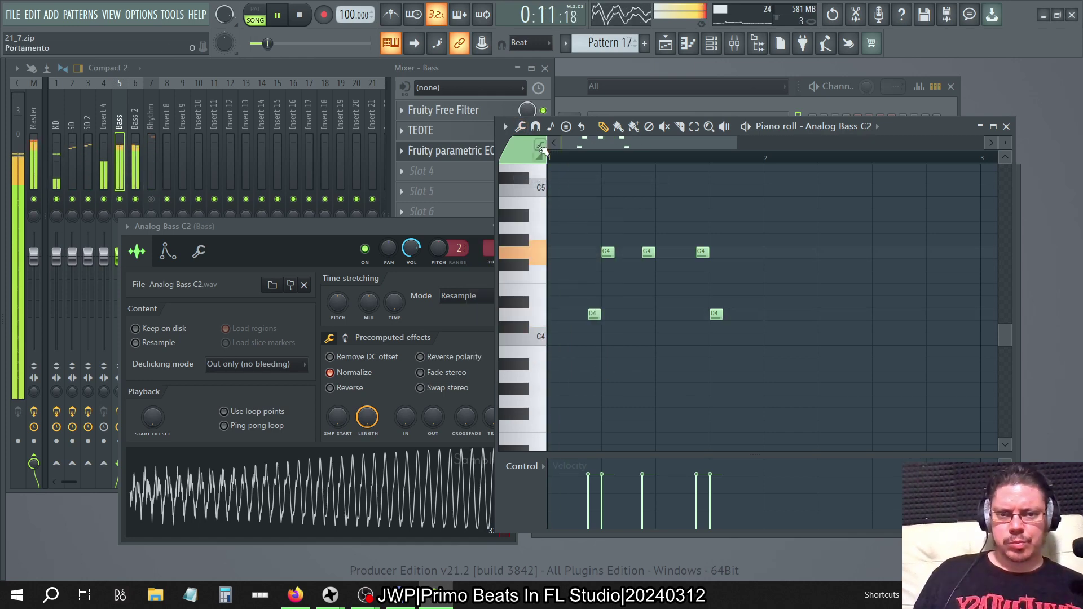
left_click(520, 128)
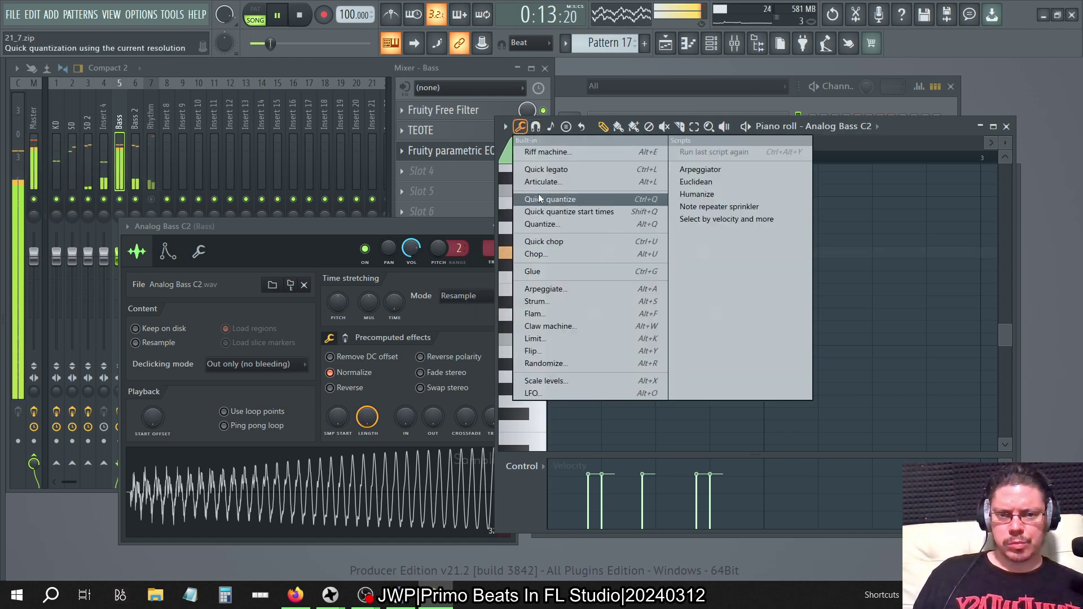
left_click(540, 182)
left_click(592, 367)
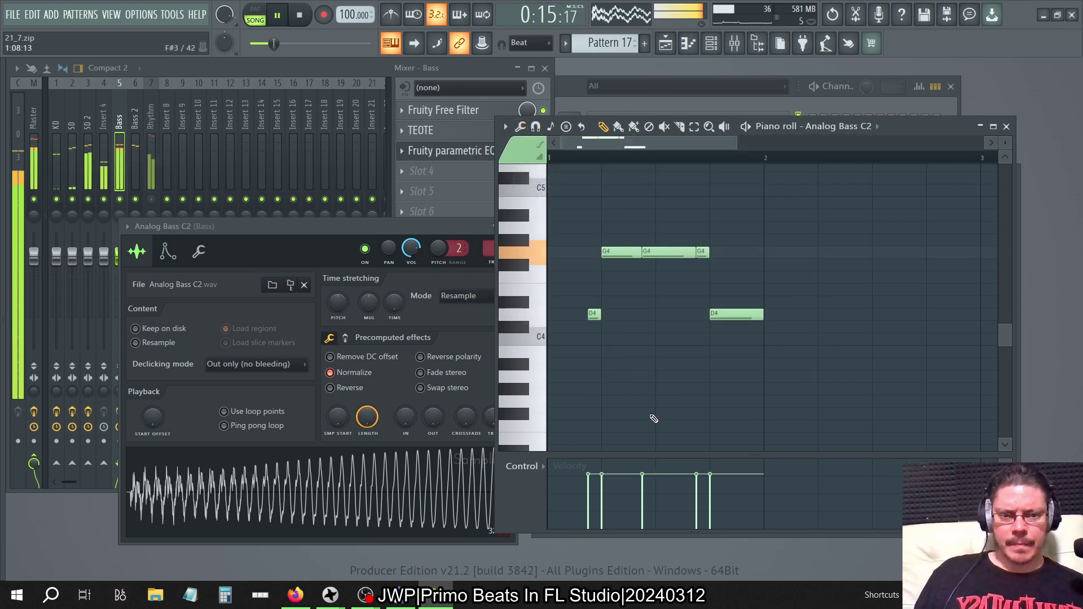
key("F4")
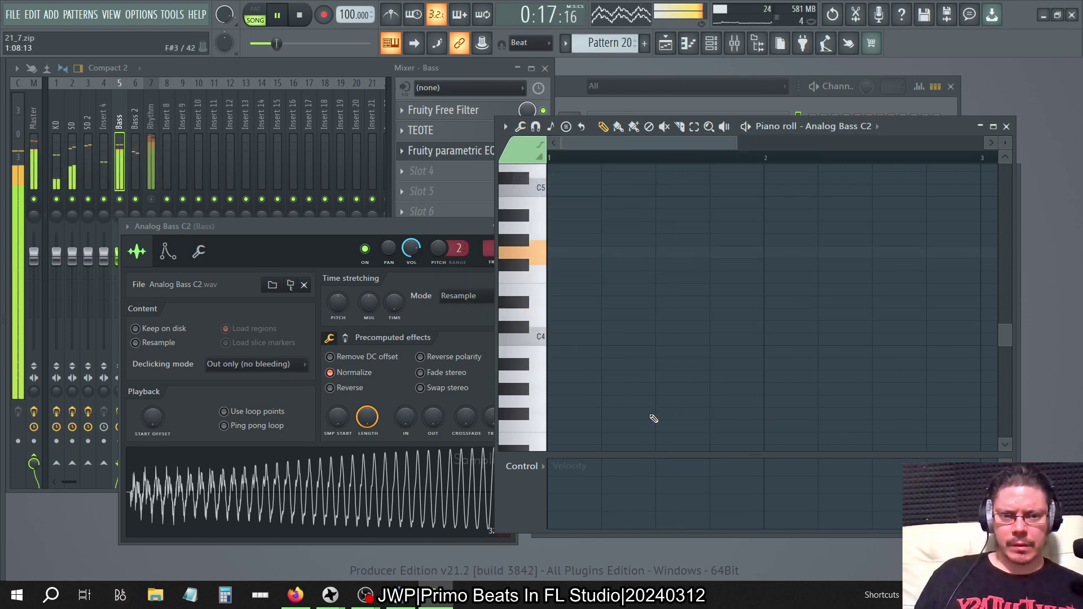
Step: Turn on Use loop points for the Analog Bass C2 sample, close its sampler window, and unmute the Rhythm track
left_click(259, 411)
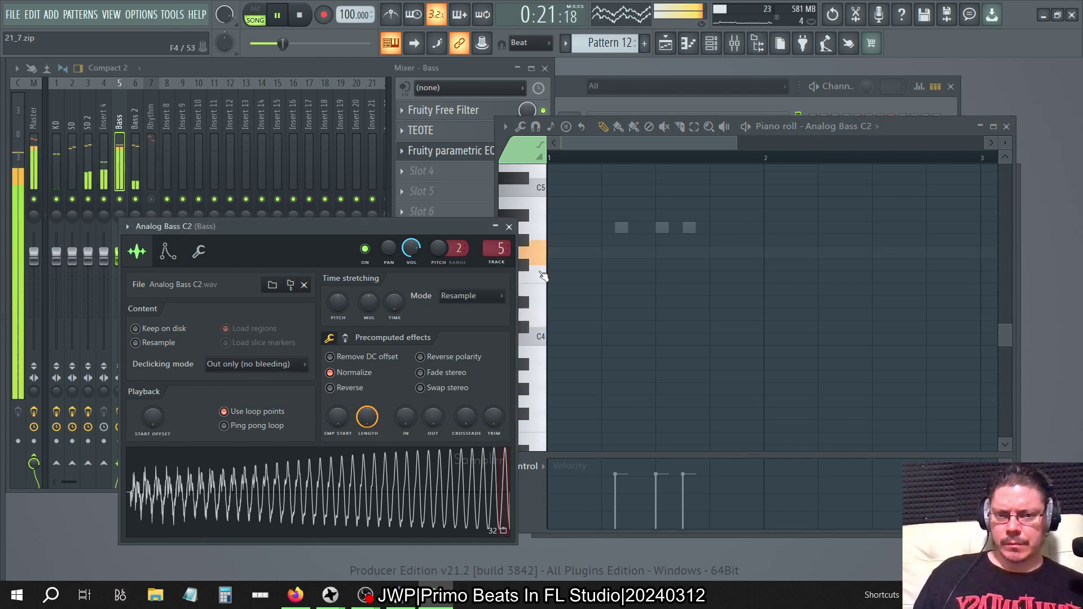
key("Escape")
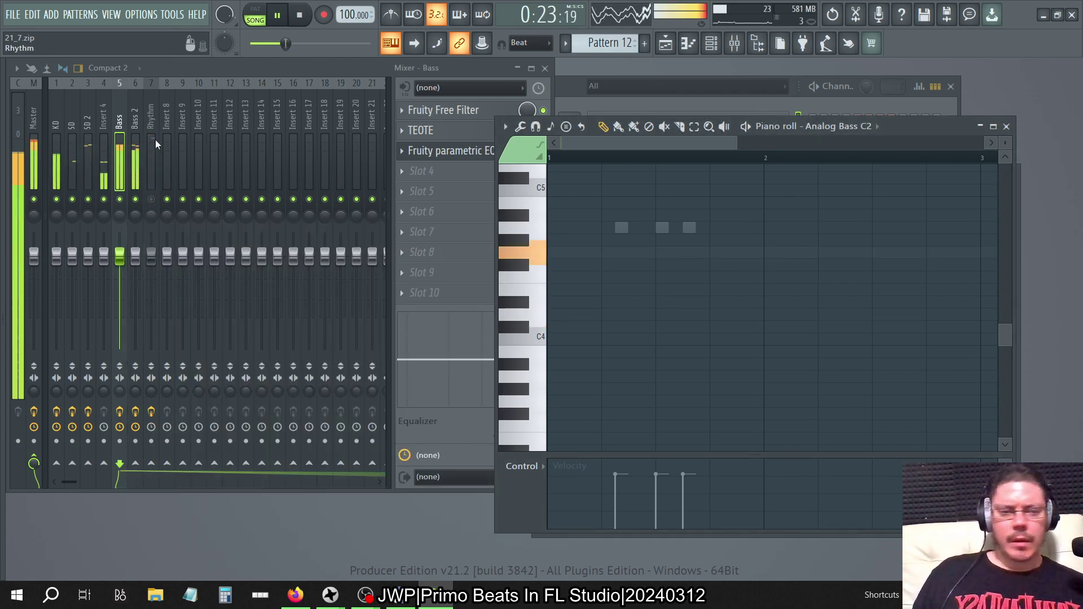
left_click(576, 99)
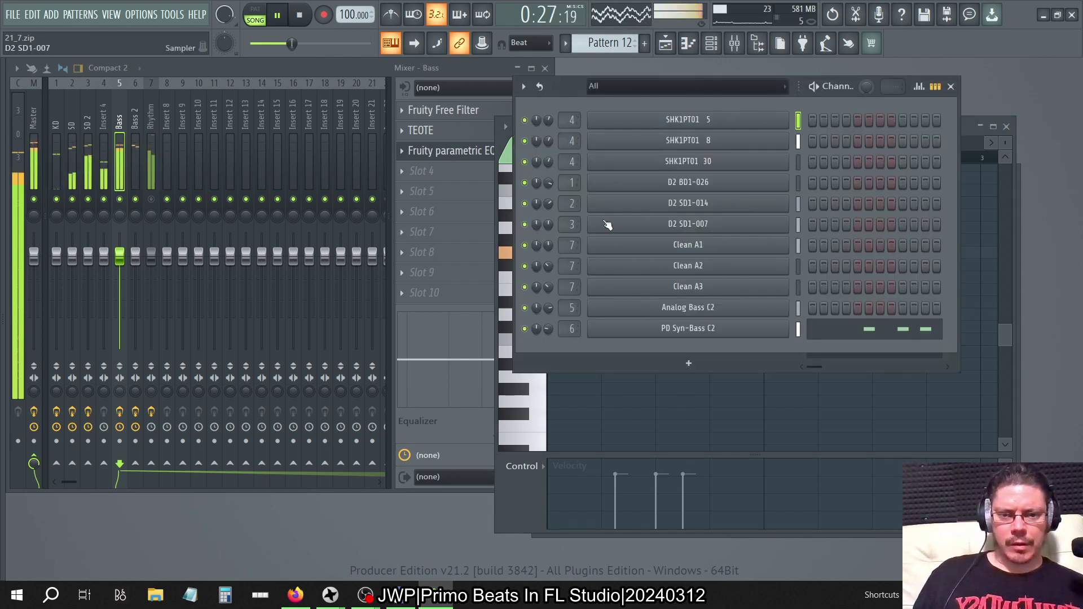
left_click(151, 199)
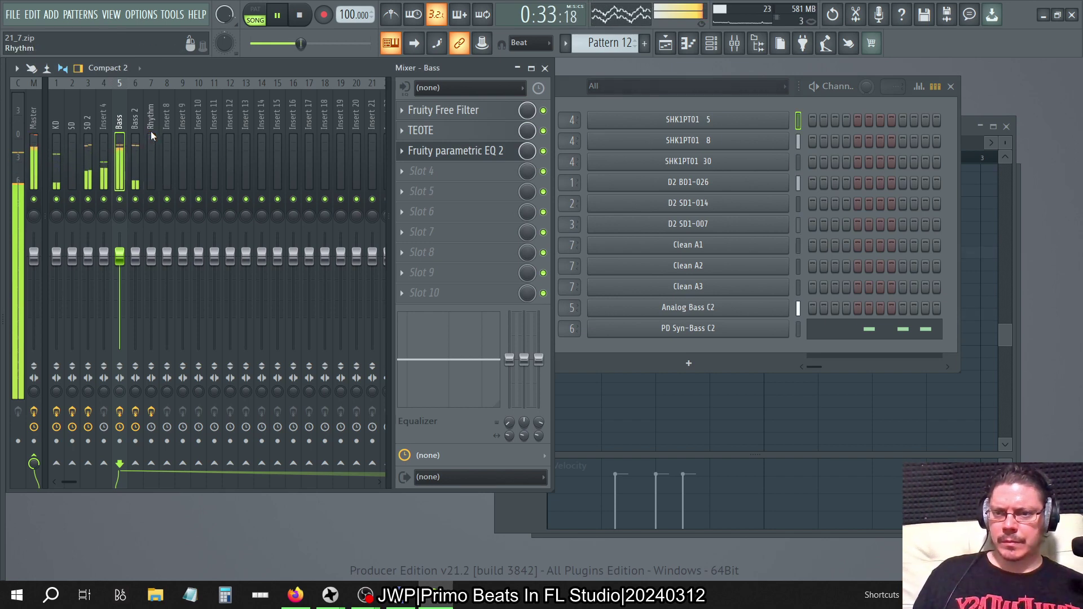
Step: In the slot 5 Fruity Parametric EQ 2 on Bass 2, lower bands 3 and 4 to about -9 dB, with band 4 as a high shelf
left_click(140, 118)
left_click(476, 192)
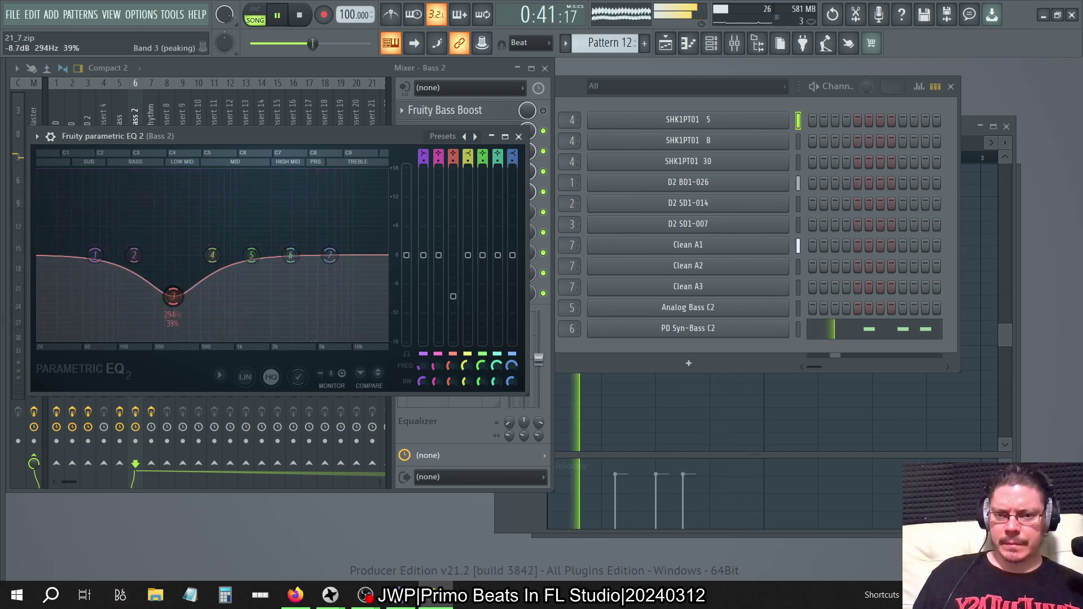
scroll(469, 151, "down", 1)
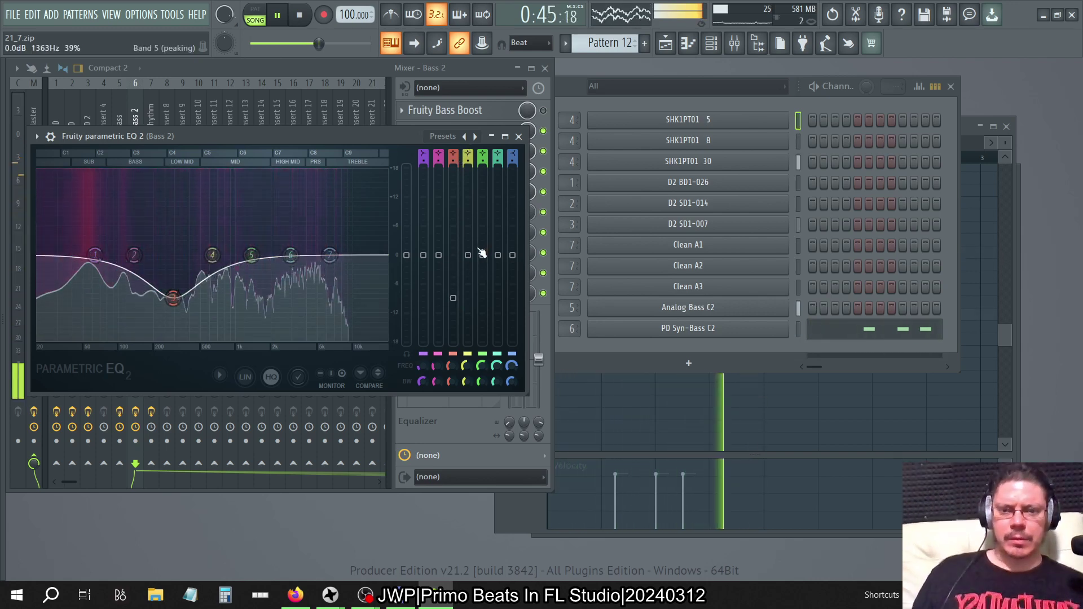
left_click_drag(468, 255, 468, 289)
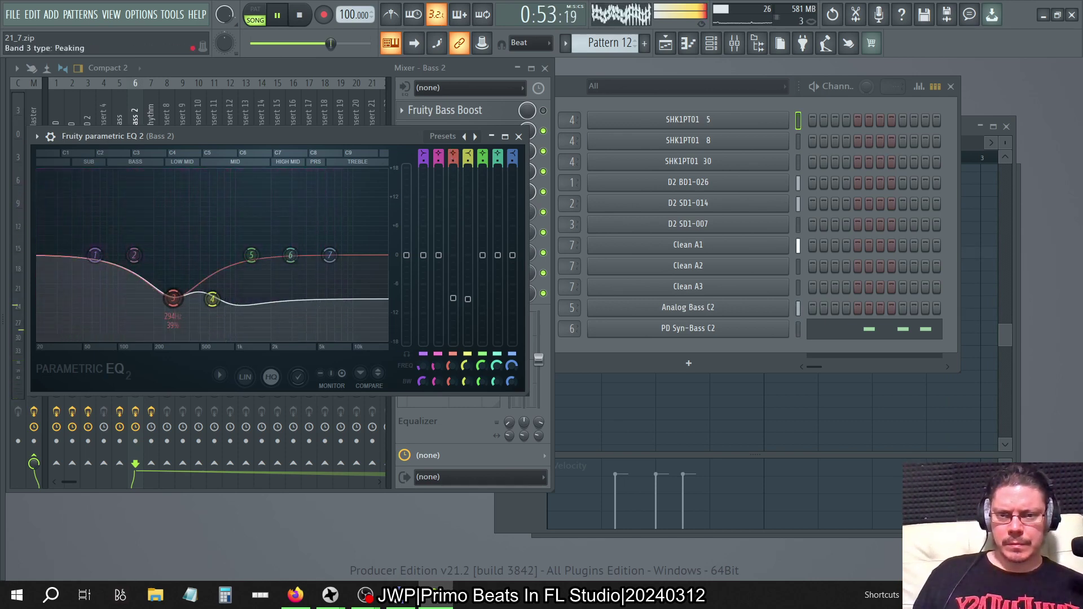
Step: Reset band 3's level, widen band 4's high shelf, and close the Bass 2 equalizer
scroll(453, 154, "down", 1)
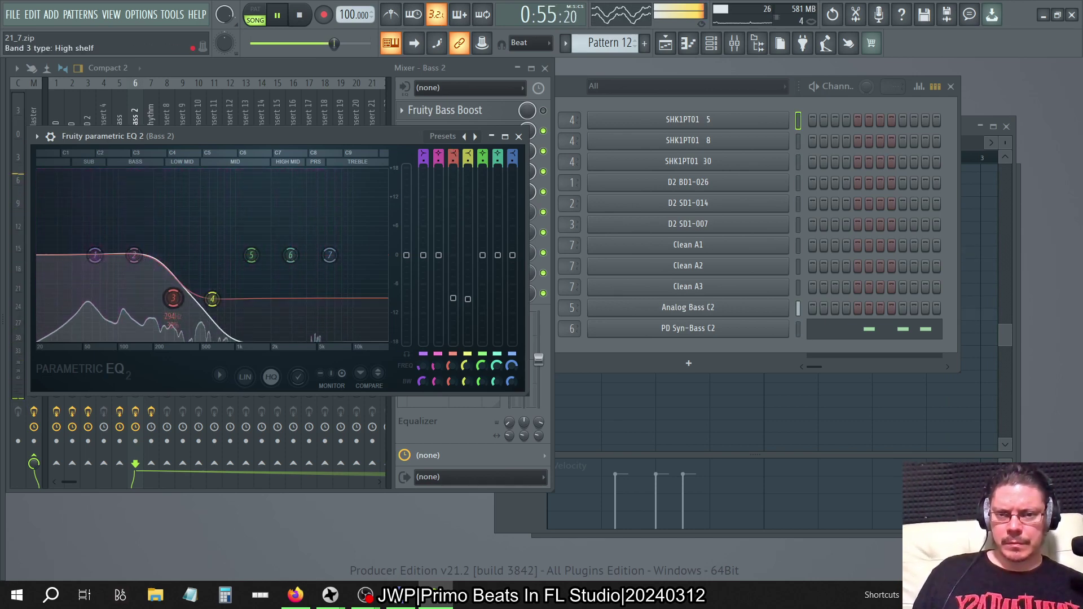
right_click(453, 298)
left_click(468, 310)
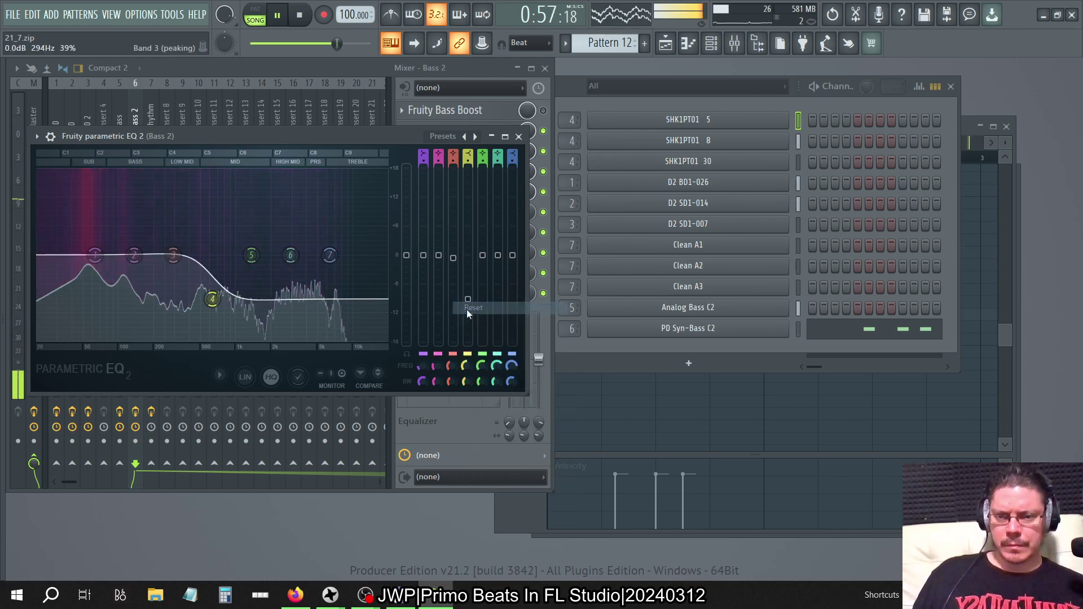
scroll(469, 384, "up", 8)
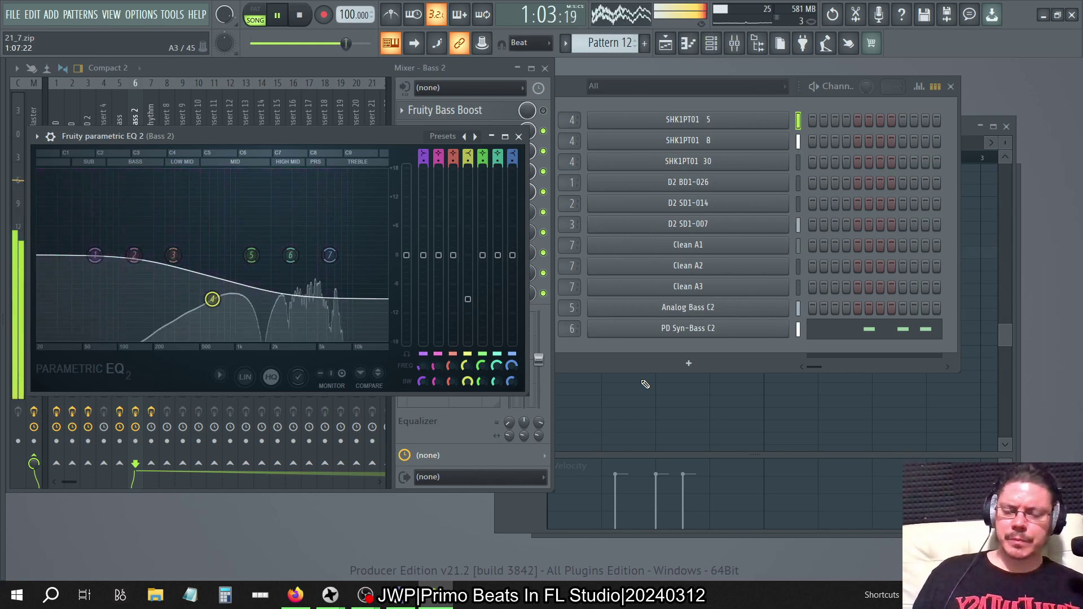
left_click(518, 136)
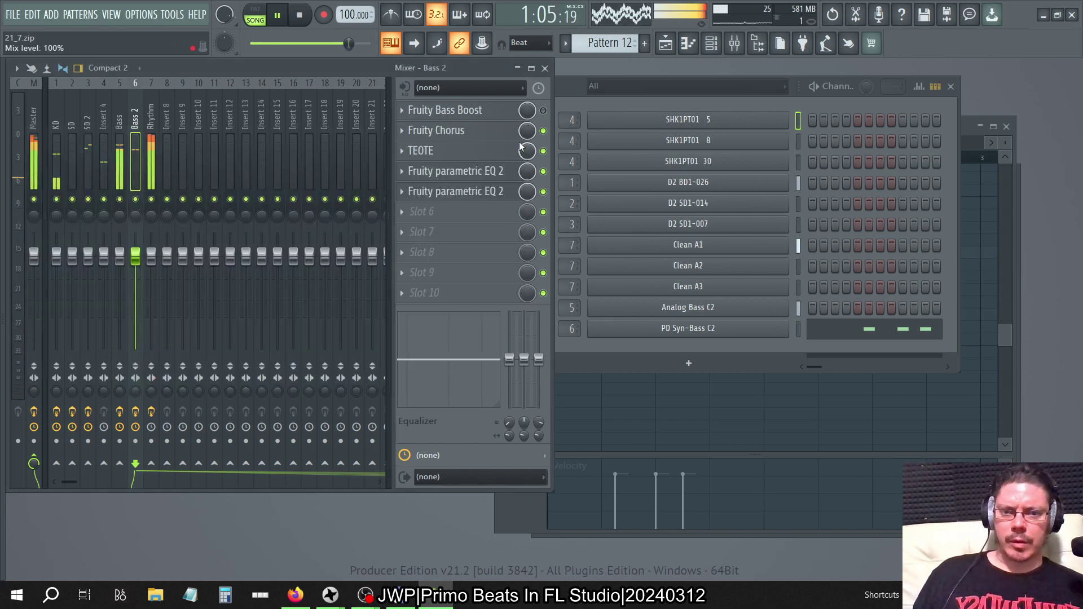
Step: Recheck Fruity Bass Boost and the slot 5 EQ on the Bass 2 track, and save the project with playback stopped
left_click(513, 113)
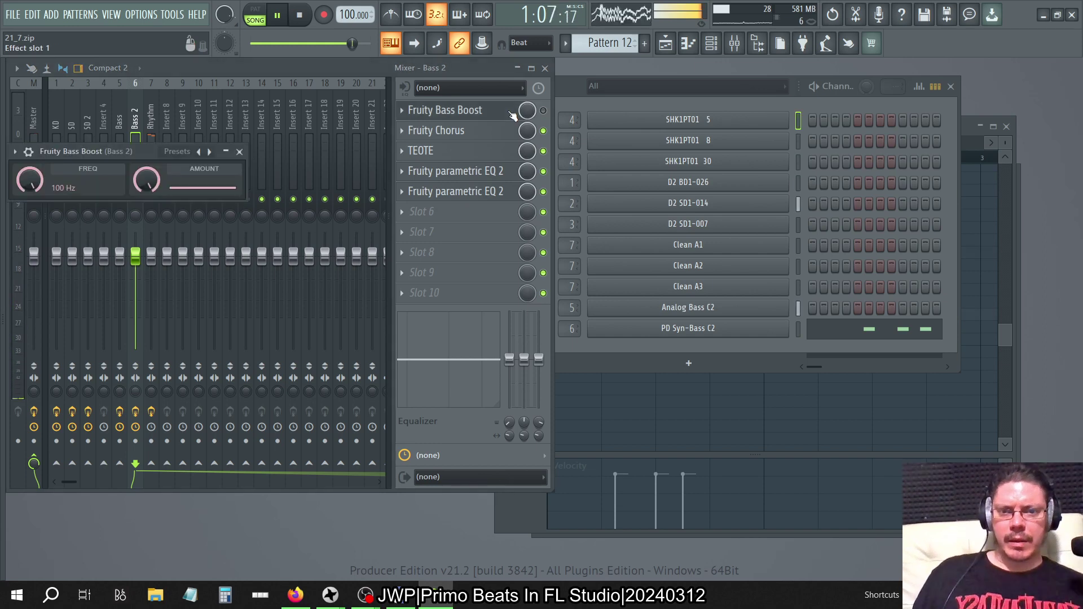
left_click(239, 152)
left_click(464, 190)
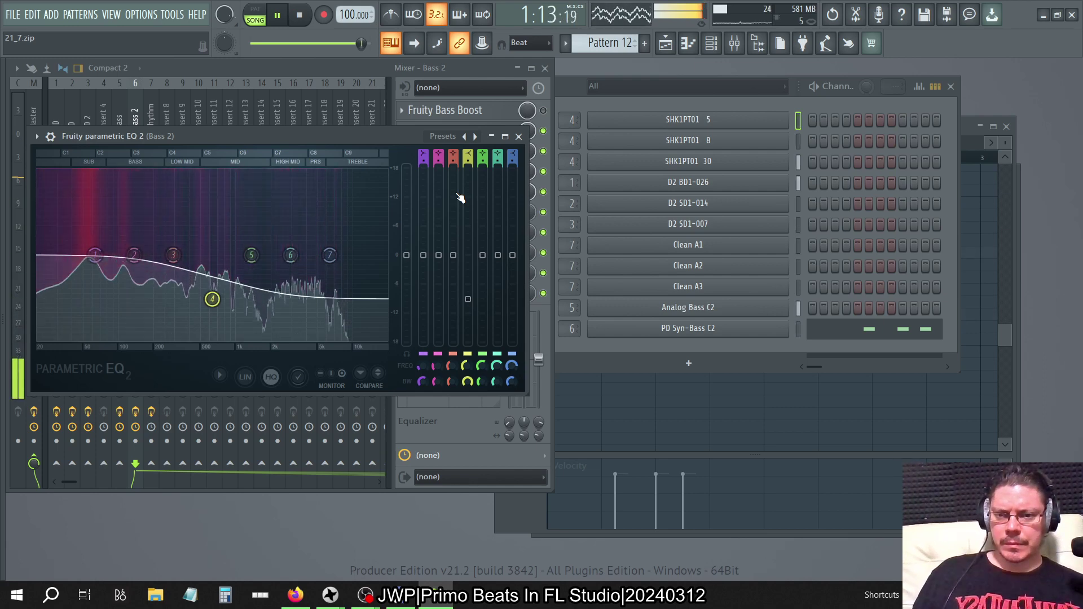
key("space")
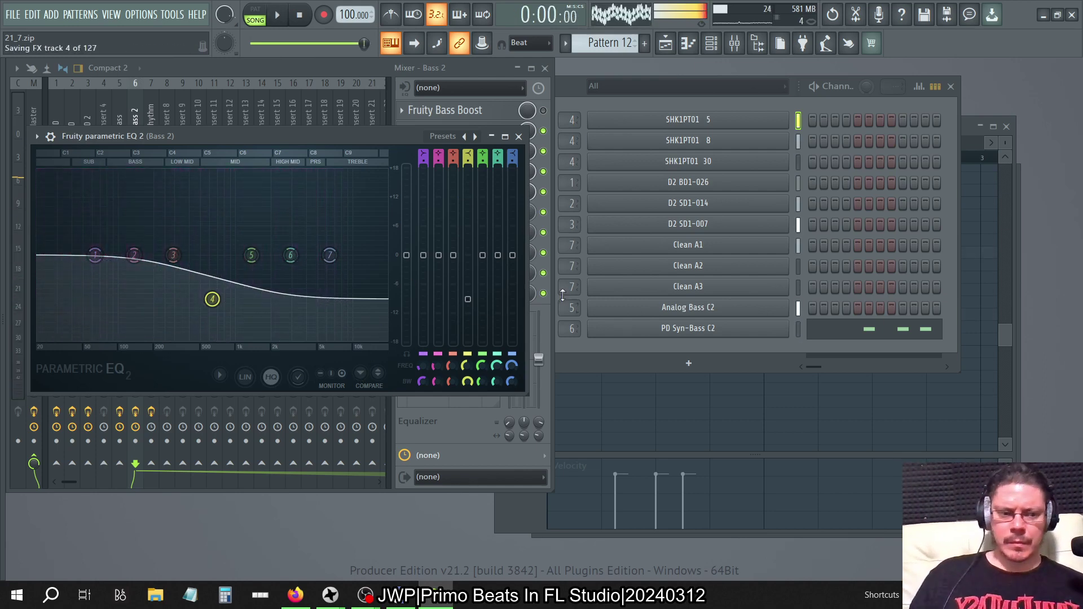
left_click(519, 138)
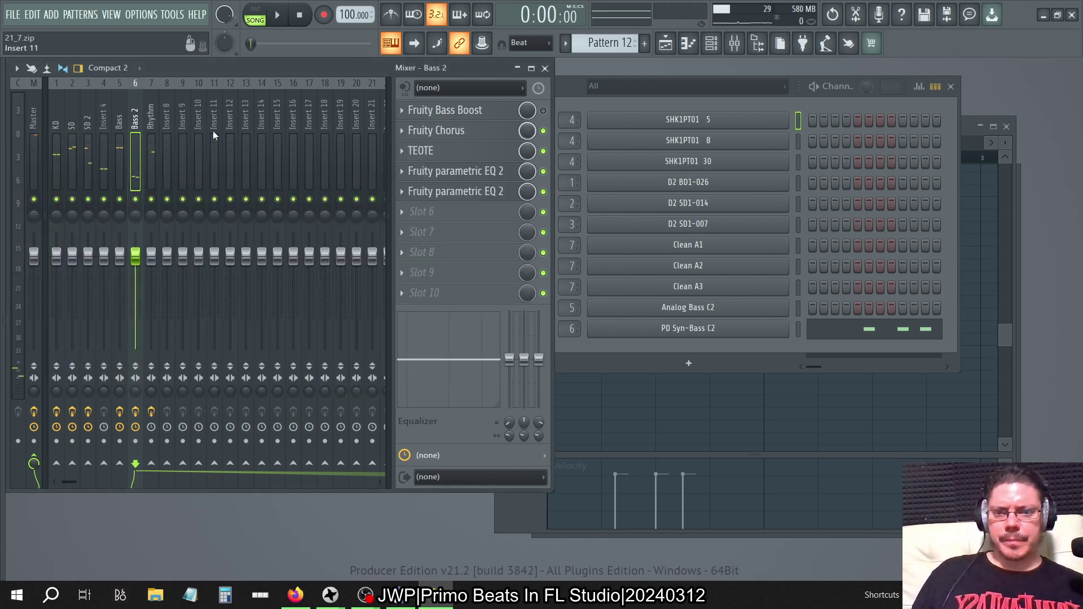